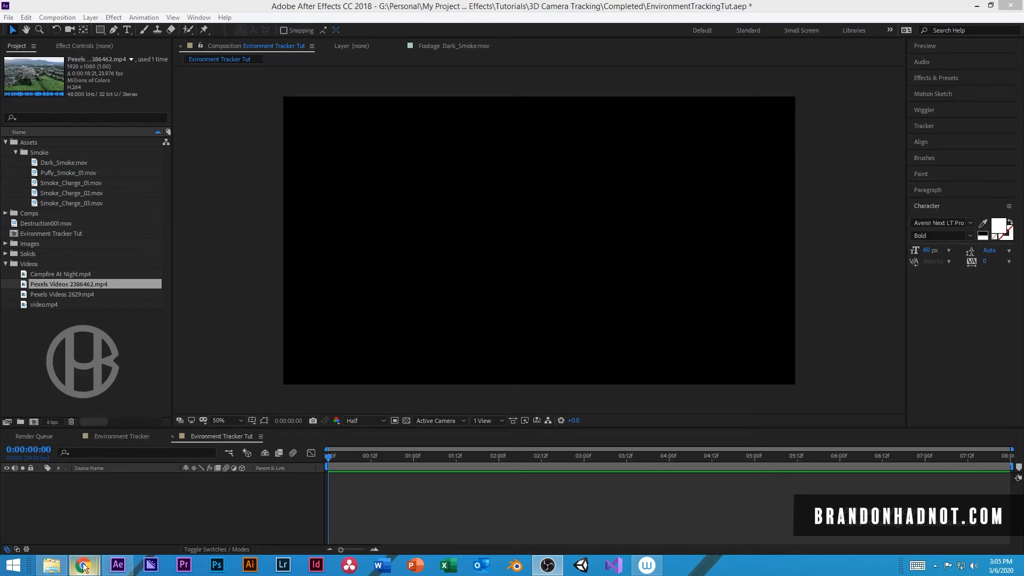
# Switch to the Pexels videos page in Chrome and search for "Drone Footage"
pyautogui.moveTo(83, 565)
pyautogui.click(171, 512)
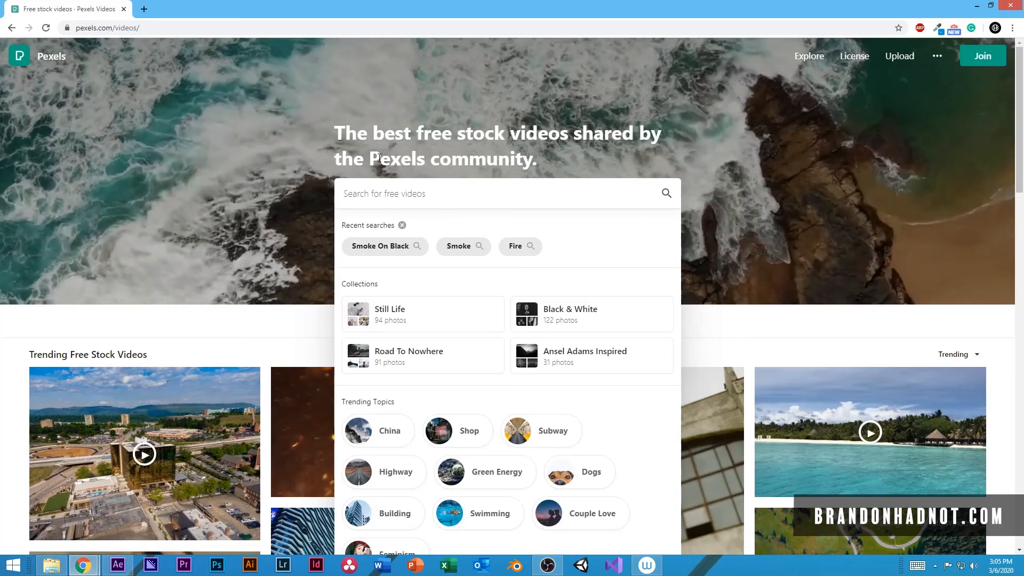
pyautogui.click(289, 140)
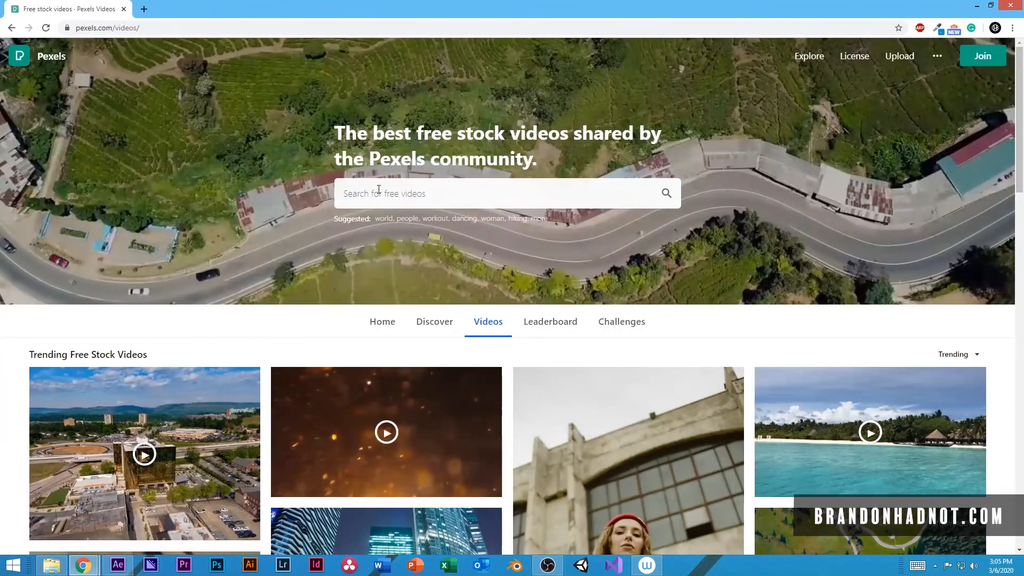
pyautogui.click(410, 196)
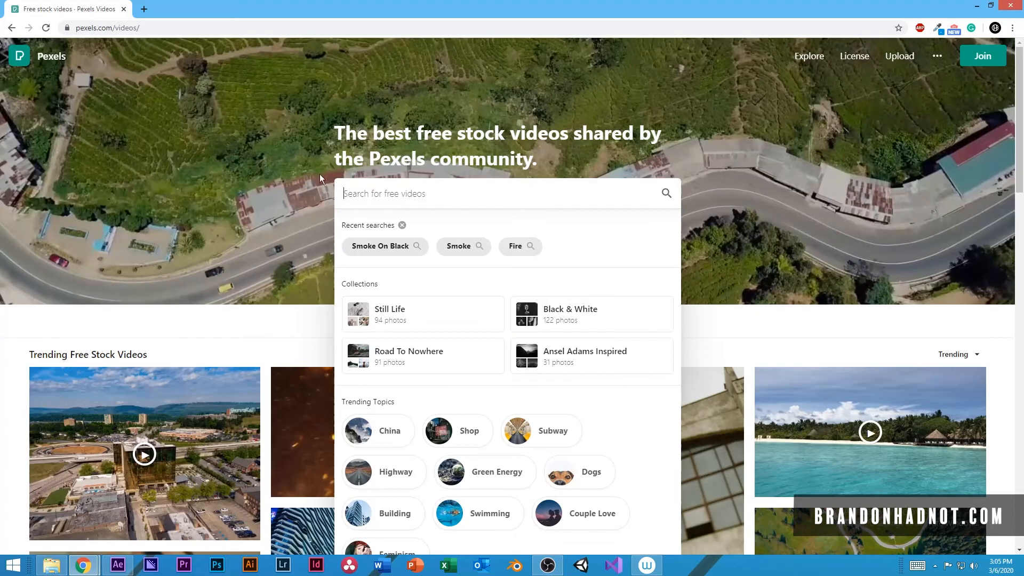
pyautogui.click(264, 164)
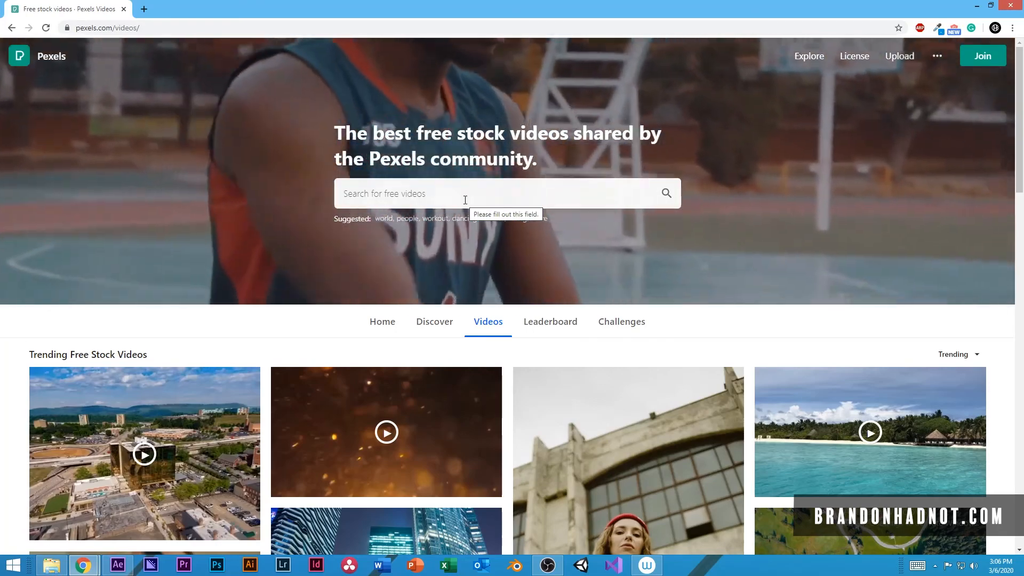
pyautogui.click(465, 200)
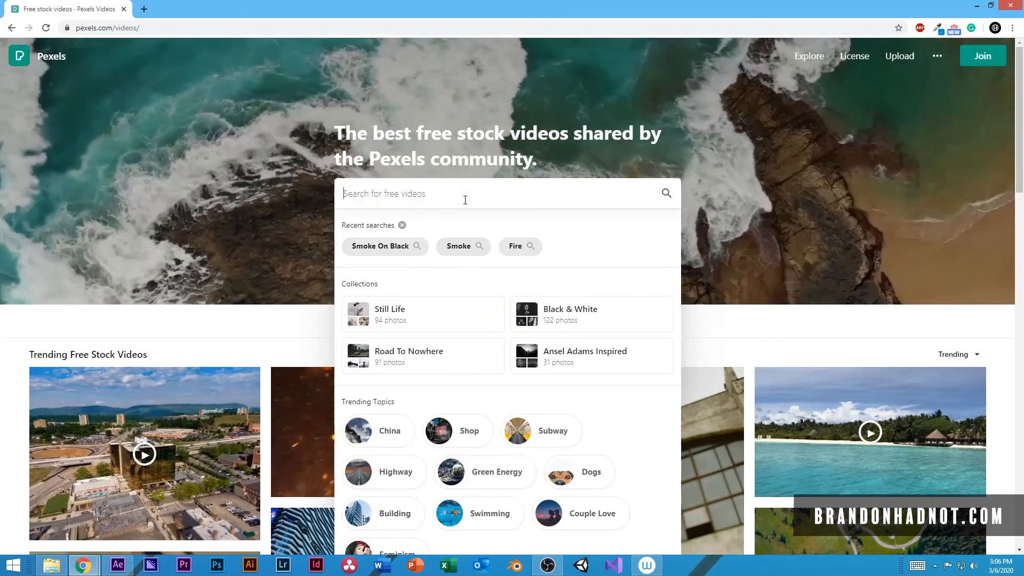
pyautogui.write('Dr')
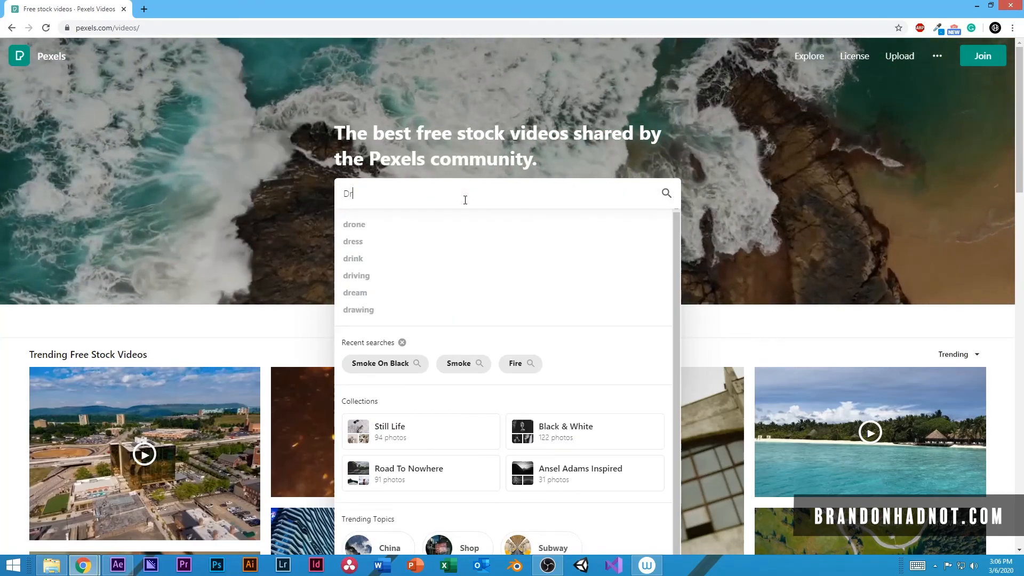
pyautogui.write('one Footage')
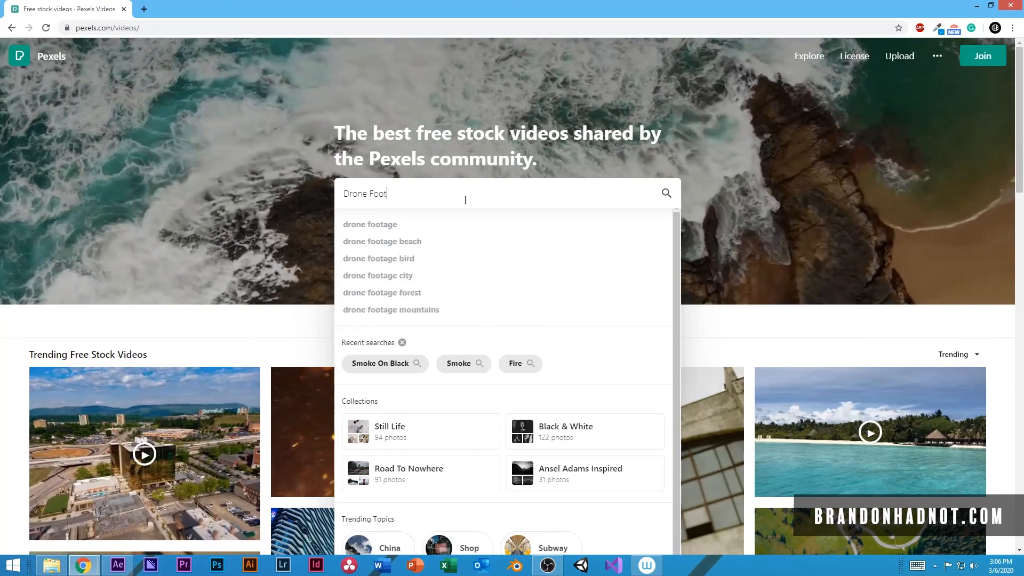
pyautogui.press('Return')
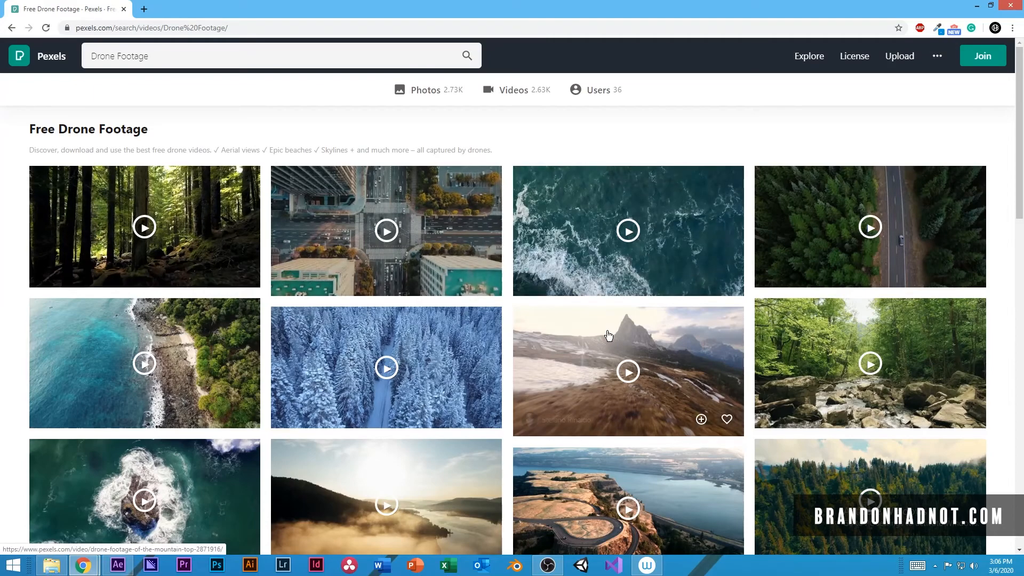
# Browse the drone footage search results for suitable aerial clips
pyautogui.scroll(-3, 174, 353)
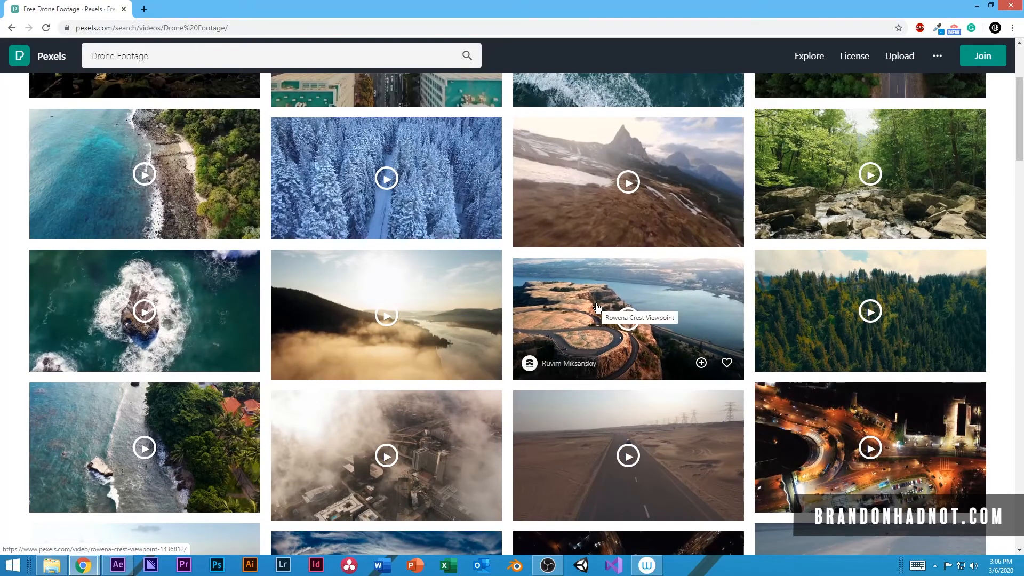
pyautogui.scroll(-2, 592, 303)
pyautogui.scroll(-5, 590, 245)
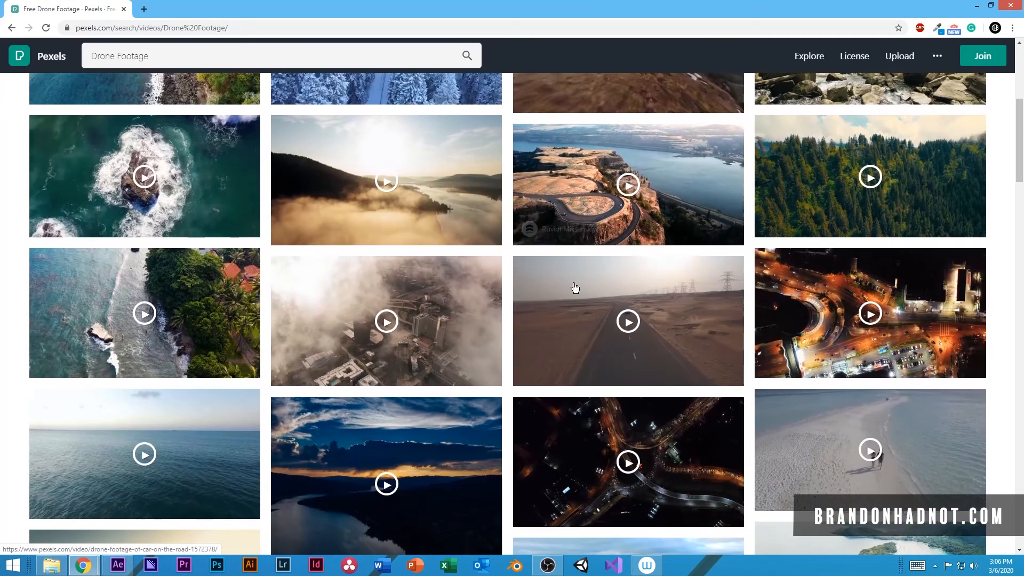
pyautogui.press('Home')
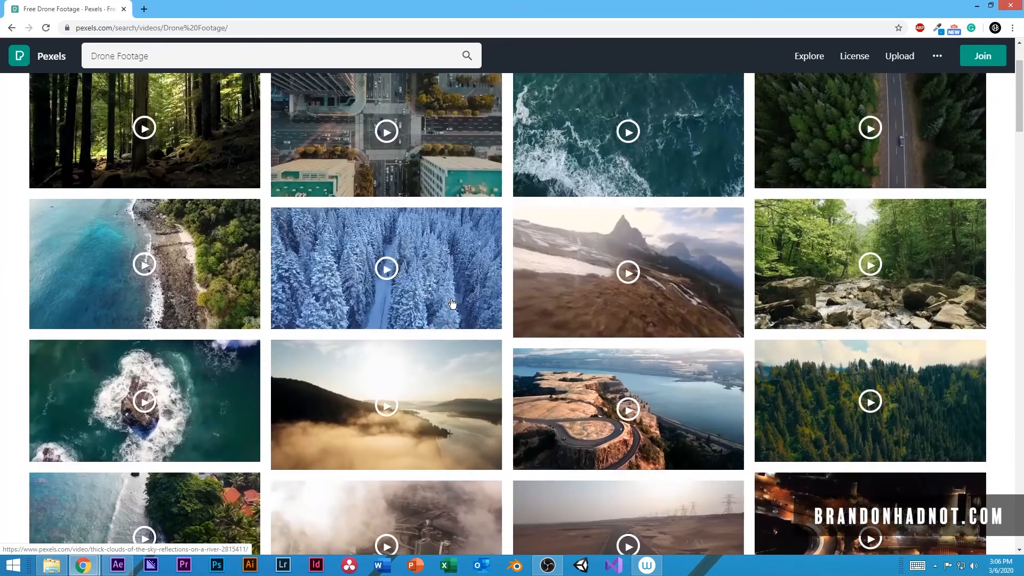
# Switch back to After Effects and create a new composition from Pexels Videos 2386462.mp4
pyautogui.click(977, 5)
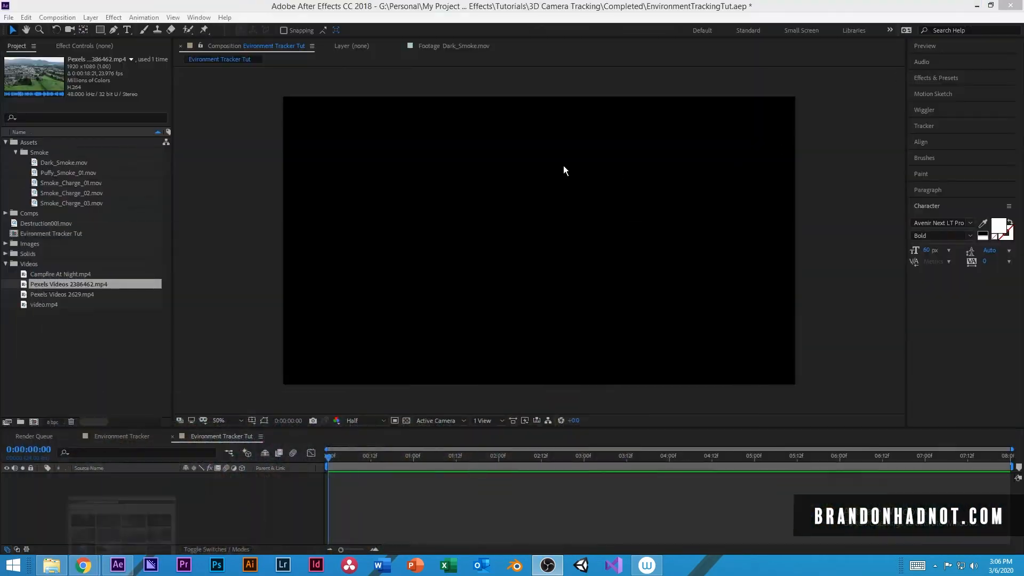
pyautogui.click(424, 16)
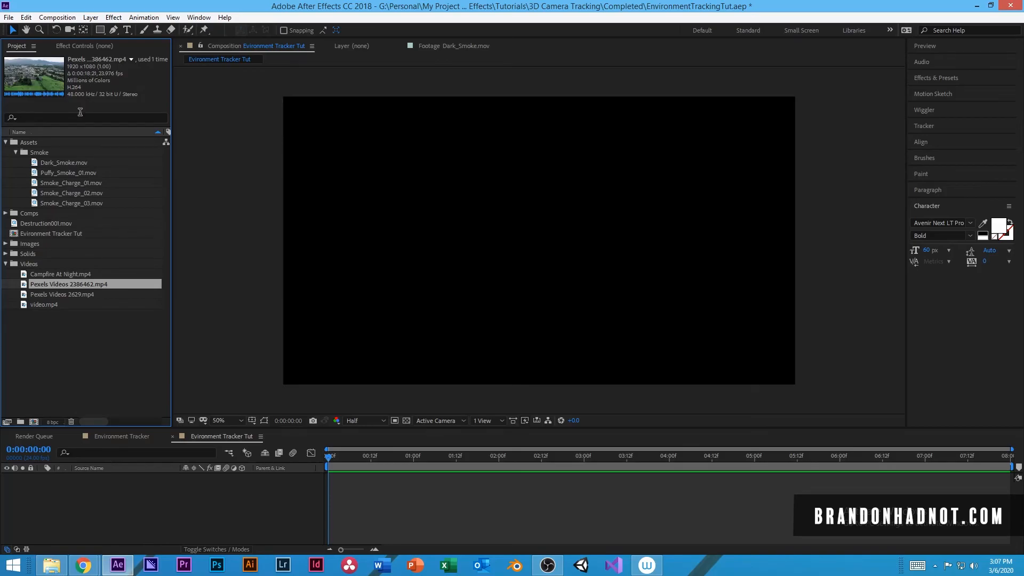
pyautogui.moveTo(81, 281); pyautogui.dragTo(33, 421)
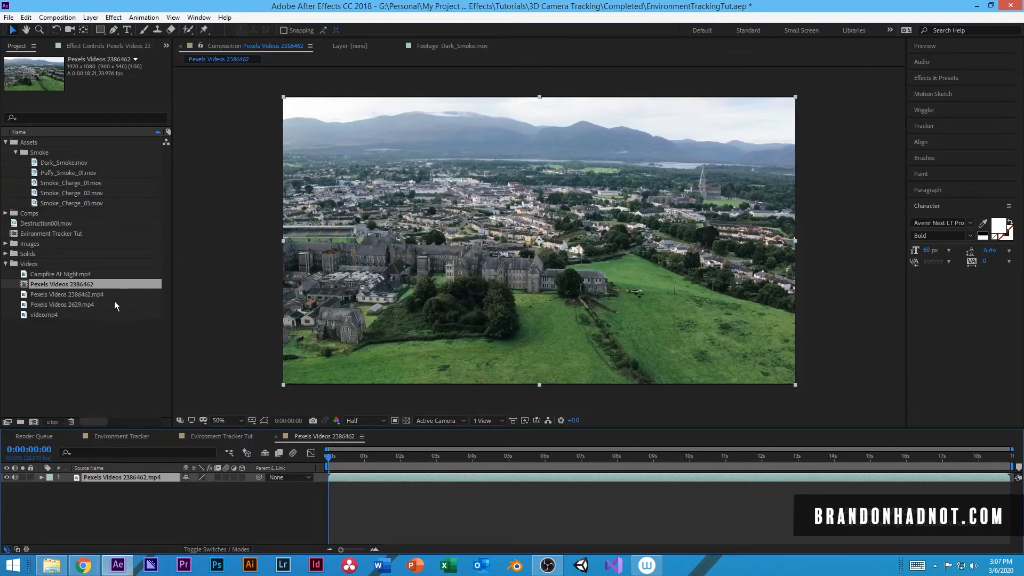
# Preview the Destruction001.mov footage and return to the Pexels Videos 2386462 composition
pyautogui.doubleClick(21, 224)
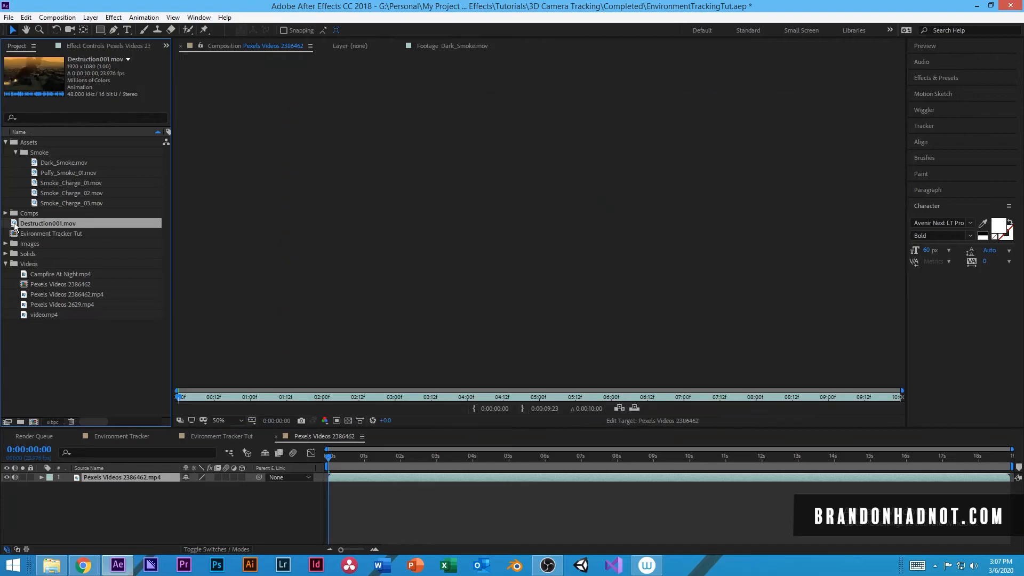
pyautogui.press('`')
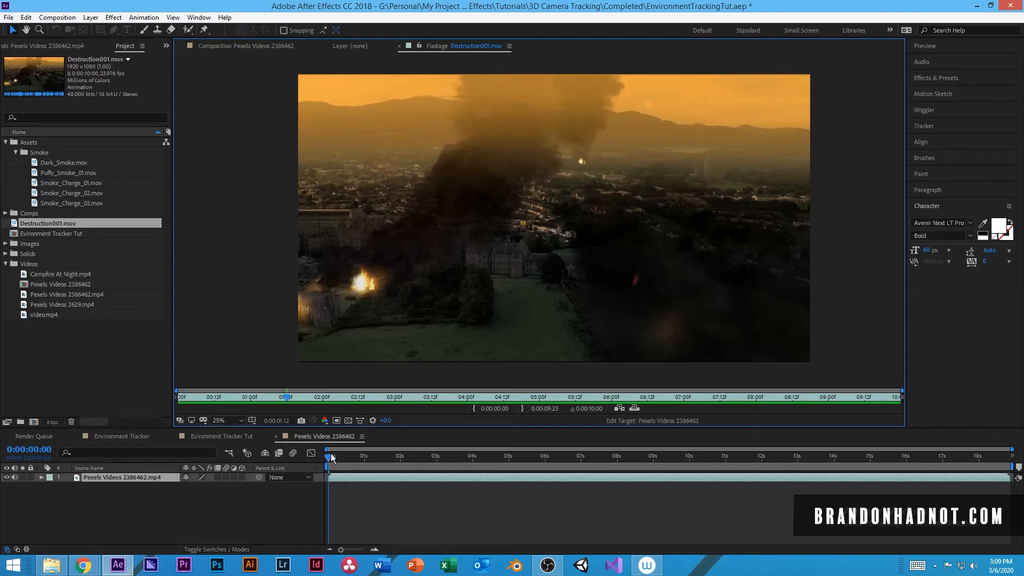
pyautogui.click(221, 46)
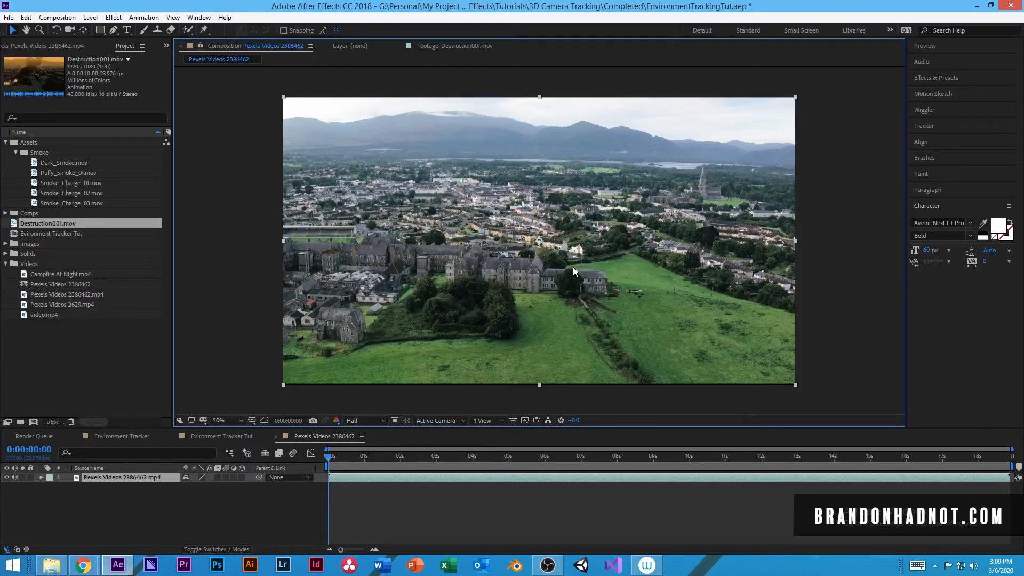
# Preview the drone clip from its start and run Track Camera on the Pexels Videos 2386462.mp4 layer
pyautogui.moveTo(338, 458); pyautogui.dragTo(303, 446)
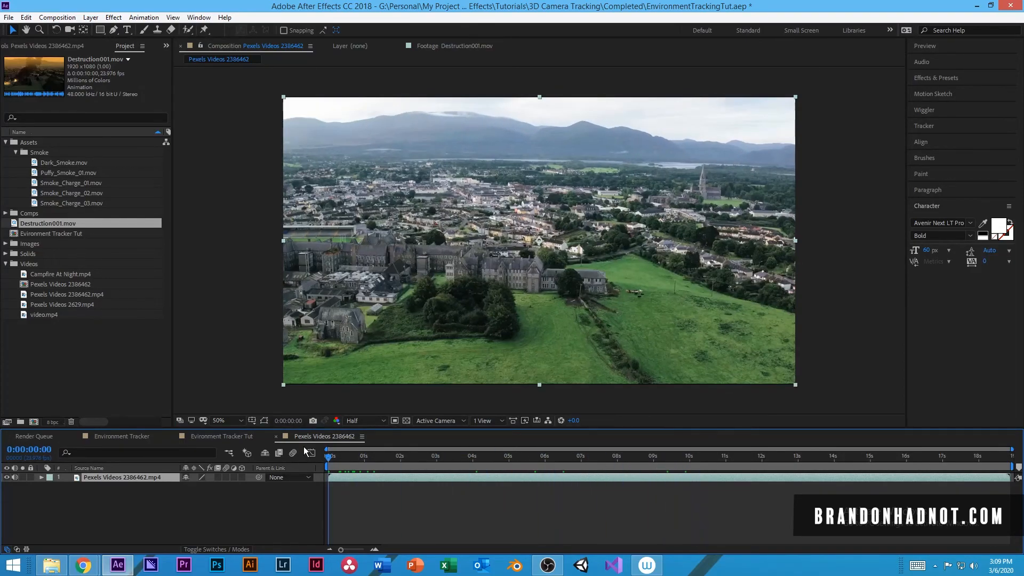
pyautogui.press('space')
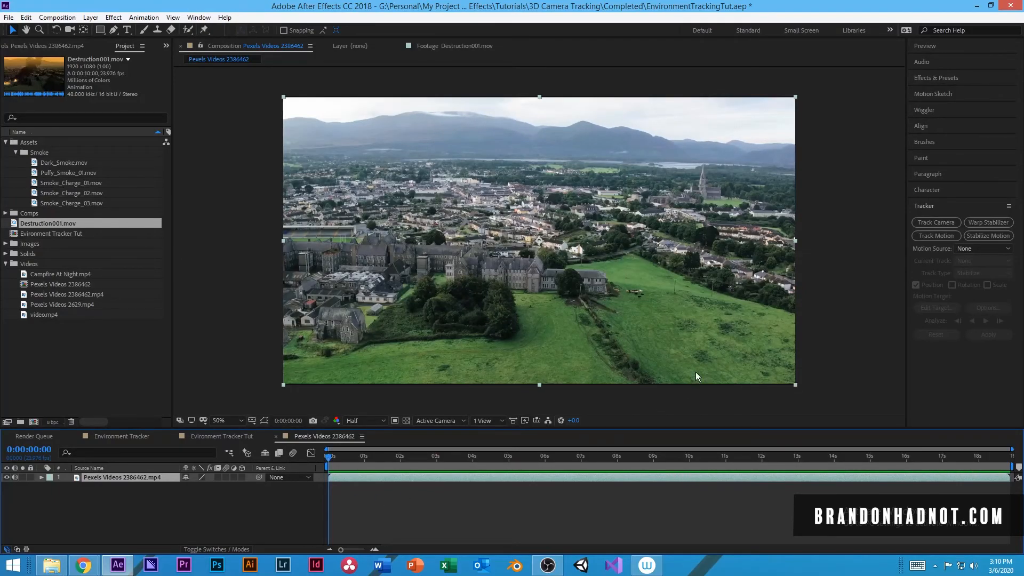
pyautogui.click(951, 222)
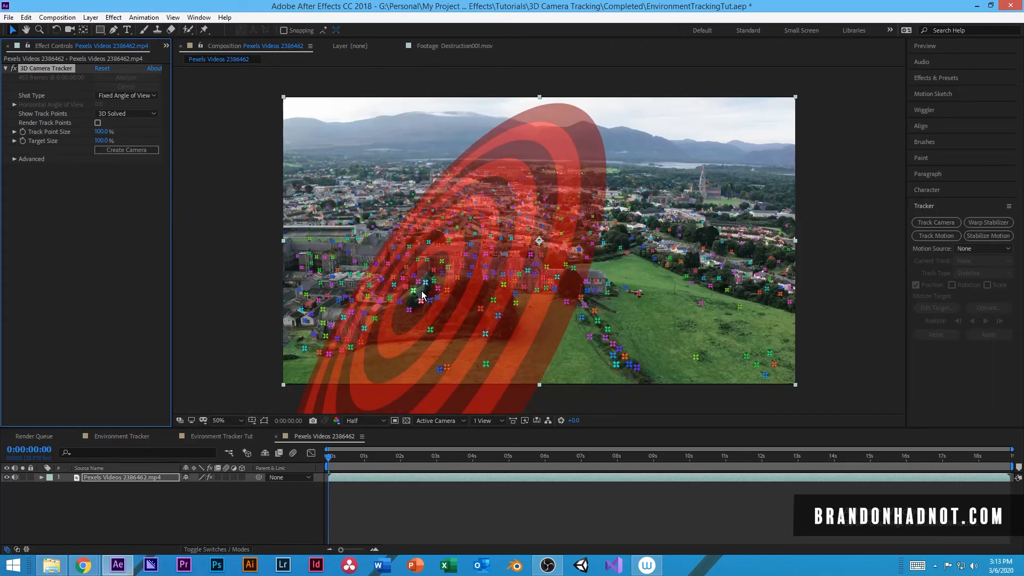
# Create a null and camera from three track points lying flat on the grass in front of the stone building
pyautogui.scroll(-3, 421, 291)
pyautogui.scroll(5, 422, 291)
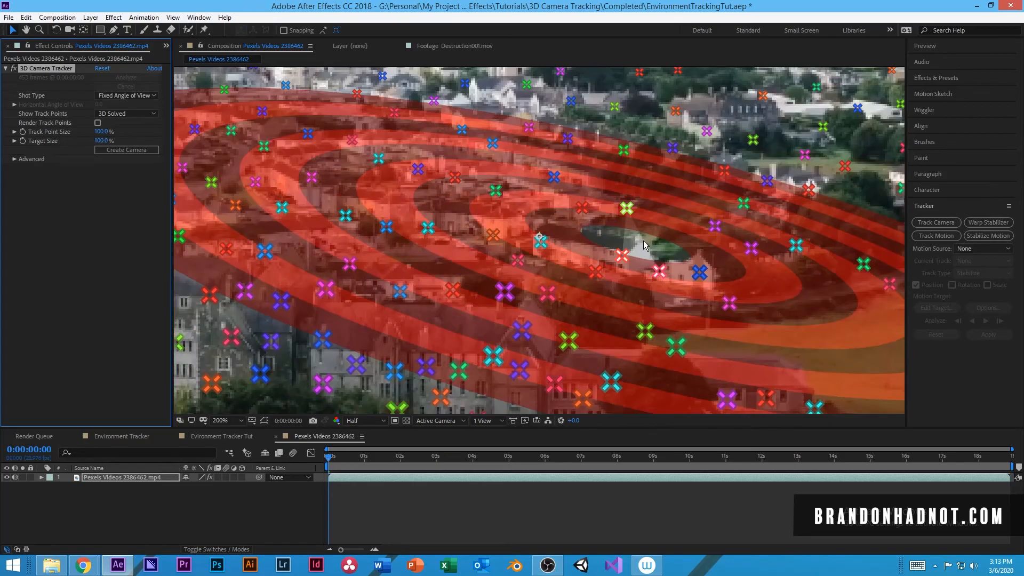
pyautogui.scroll(-2, 717, 248)
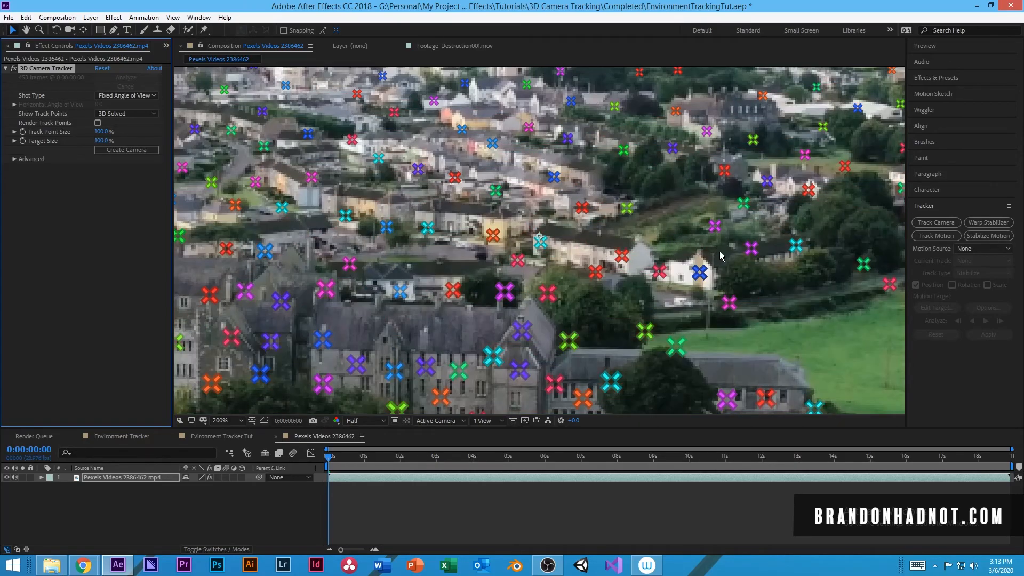
pyautogui.scroll(-2, 728, 250)
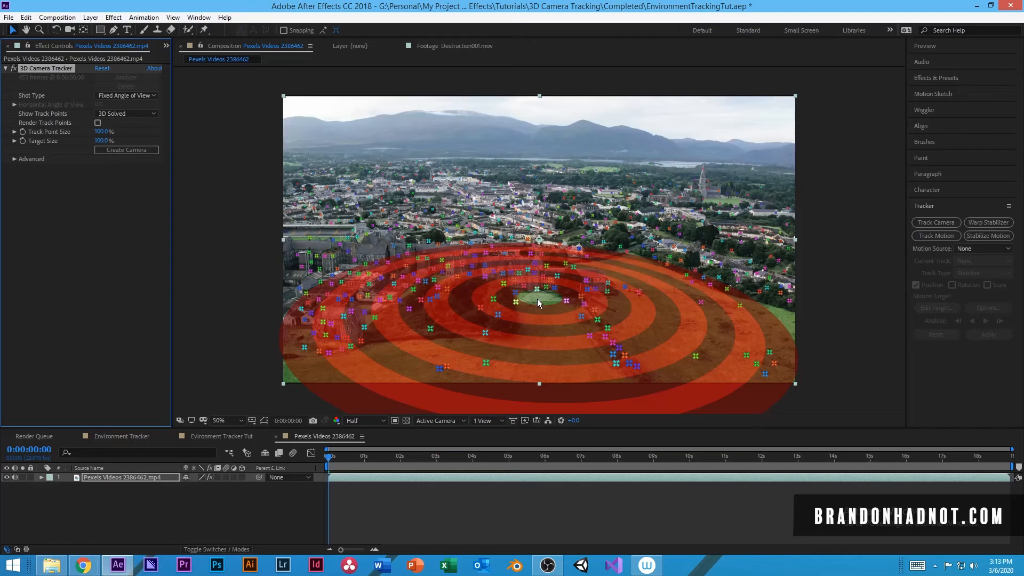
pyautogui.click(537, 298)
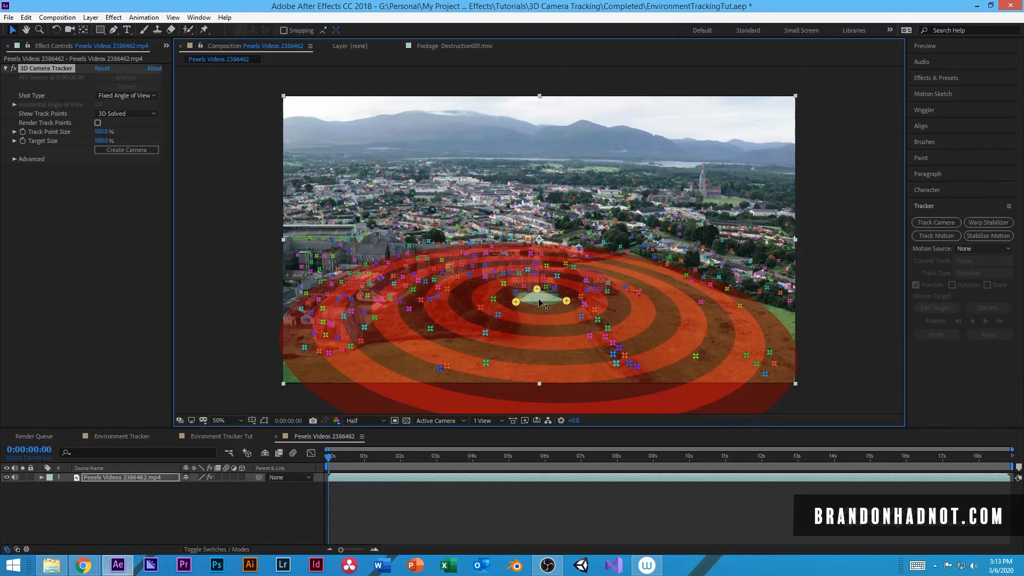
pyautogui.rightClick(538, 300)
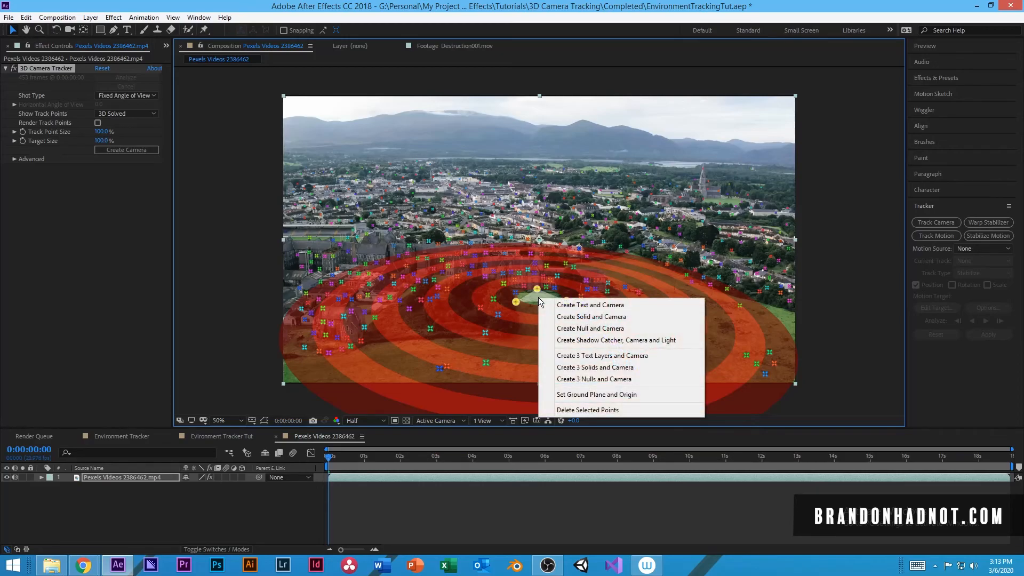
pyautogui.click(624, 328)
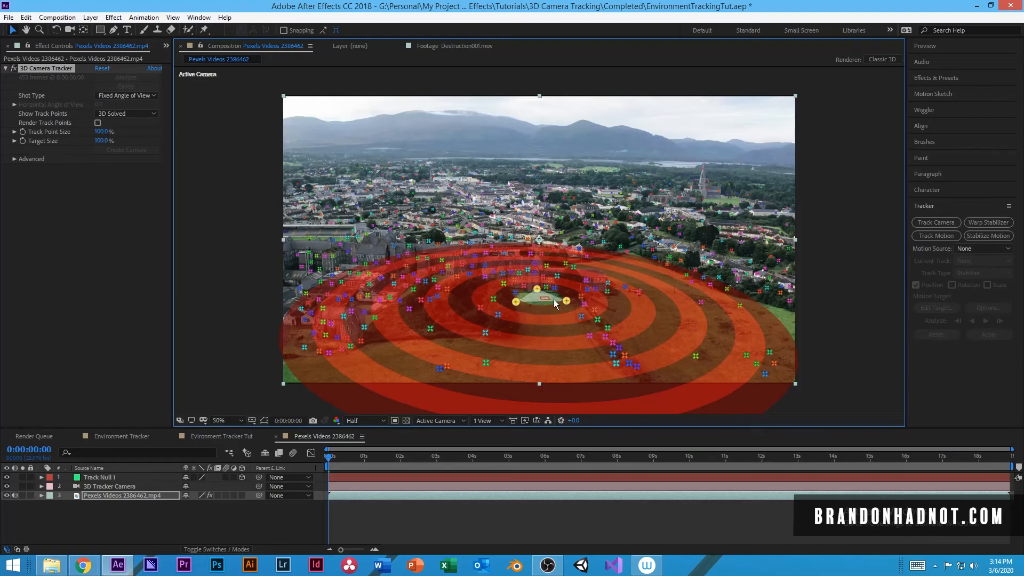
# Examine up close how the track null sits on the grass between the three selected track points
pyautogui.press(',')
pyautogui.press(',')
pyautogui.press(',')
pyautogui.press('.')
pyautogui.press('.')
pyautogui.press('.')
pyautogui.press('.')
pyautogui.press('.')
pyautogui.press('.')
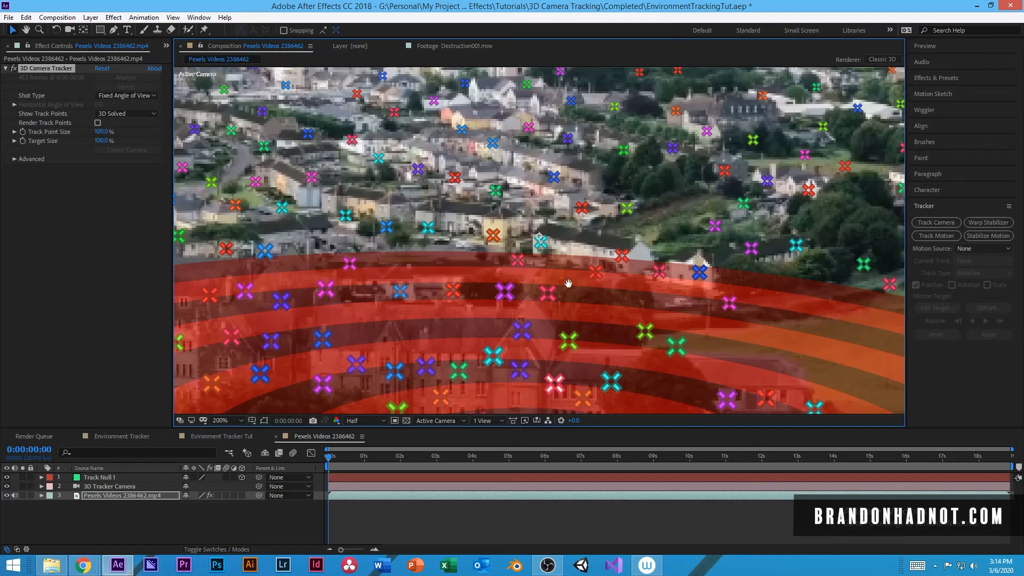
pyautogui.moveTo(550, 406); pyautogui.dragTo(526, 301)
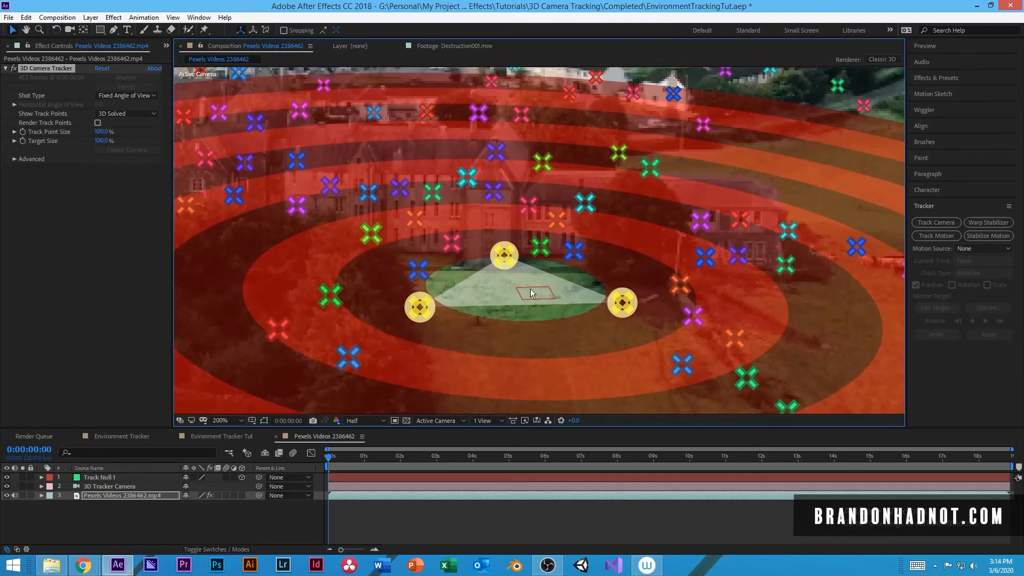
pyautogui.press(',')
pyautogui.press(',')
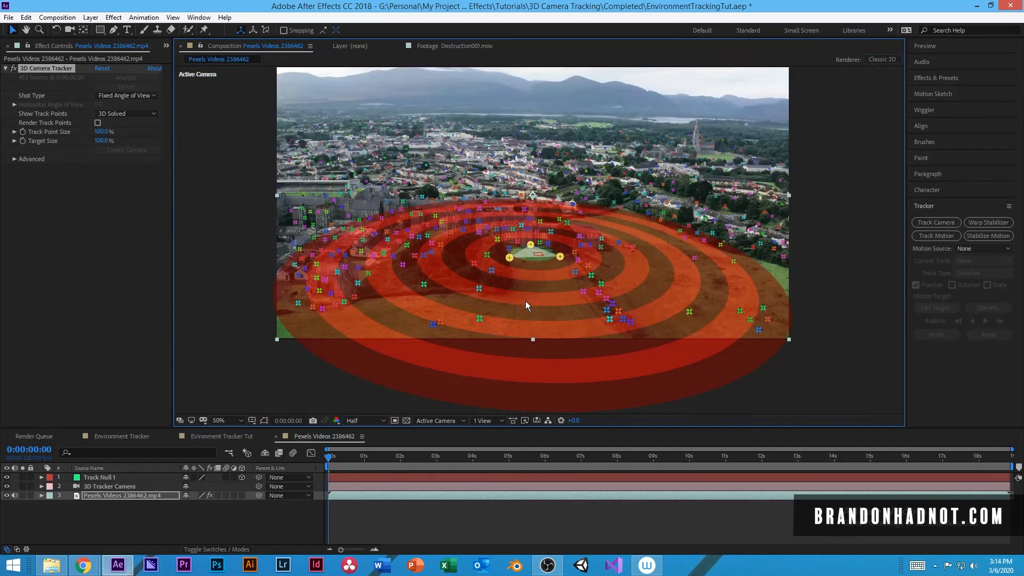
pyautogui.moveTo(544, 267); pyautogui.dragTo(552, 291)
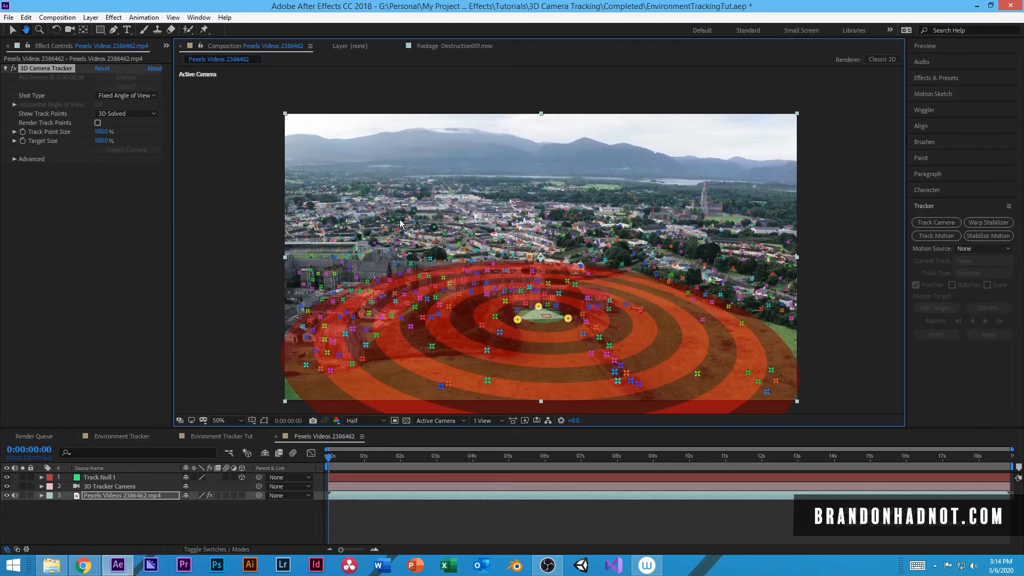
pyautogui.press('v')
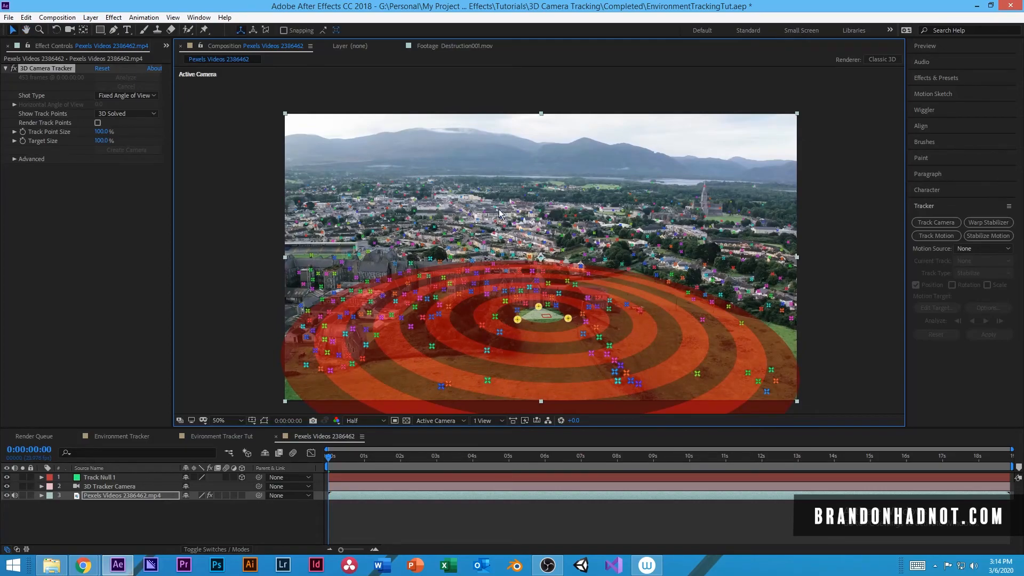
pyautogui.press('h')
pyautogui.moveTo(612, 306); pyautogui.dragTo(597, 284)
pyautogui.press('v')
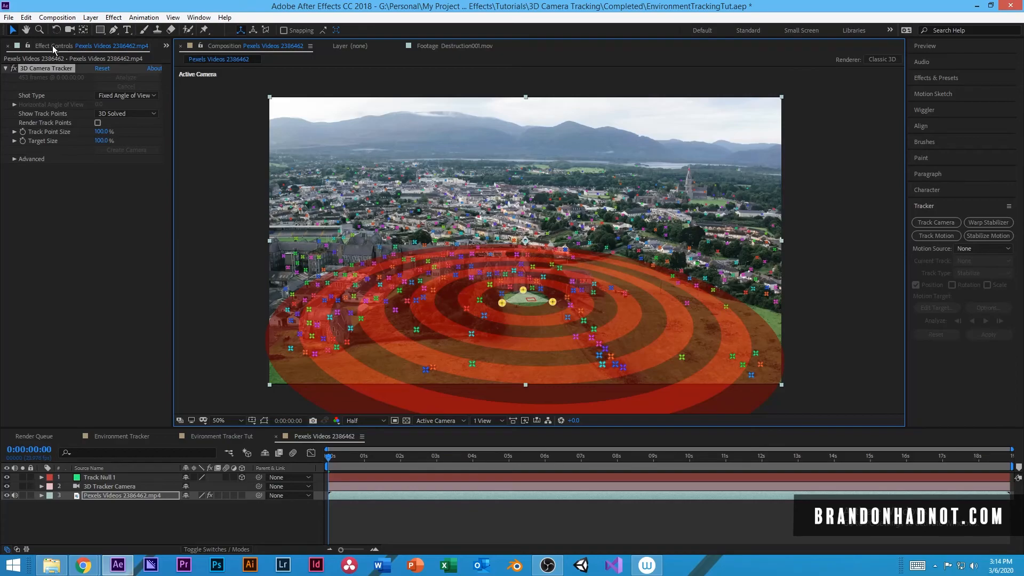
# Bring up the project's file list and create a solid on the same three selected track points
pyautogui.hotkey('ctrl', '0')
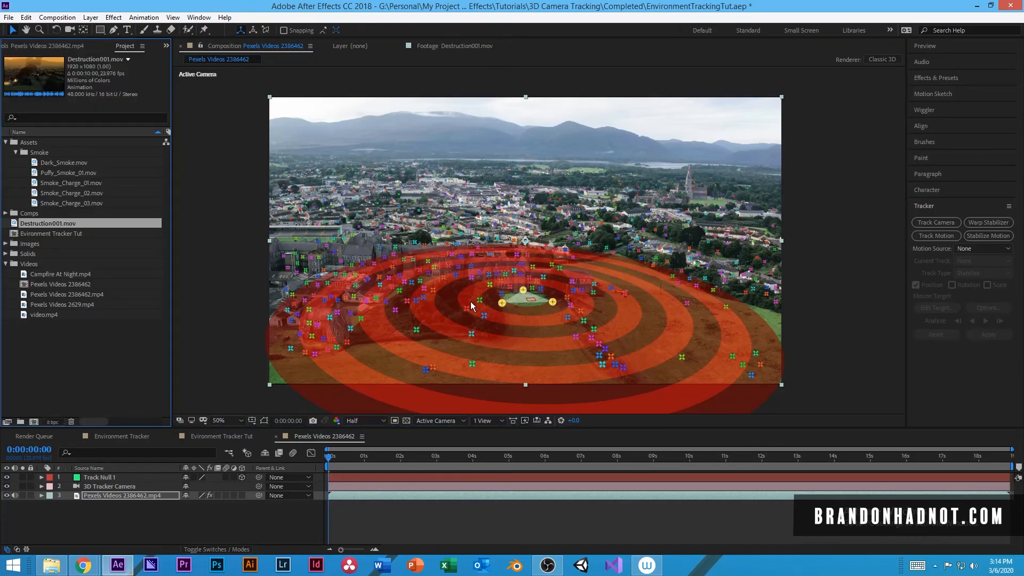
pyautogui.rightClick(520, 300)
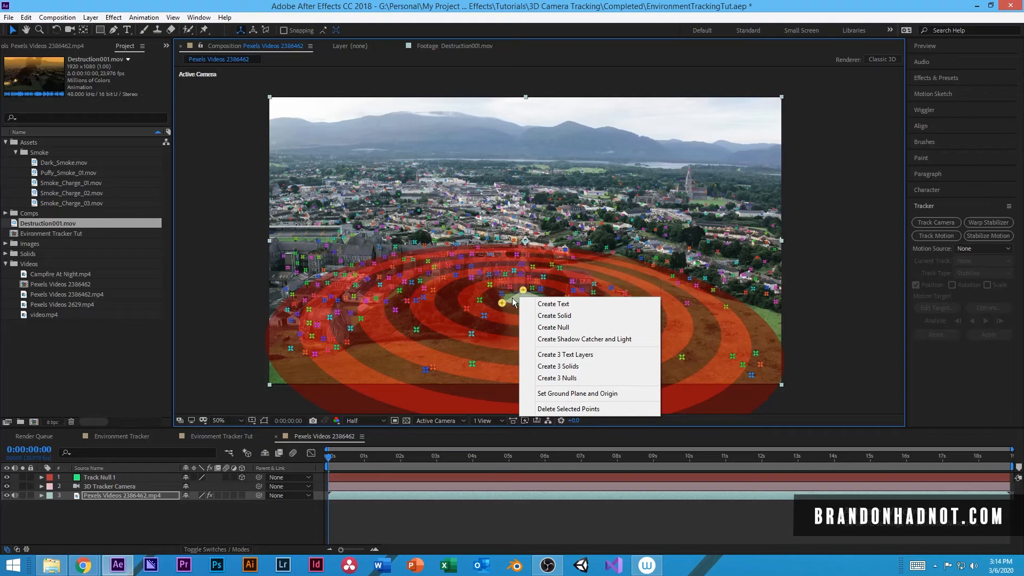
pyautogui.click(584, 319)
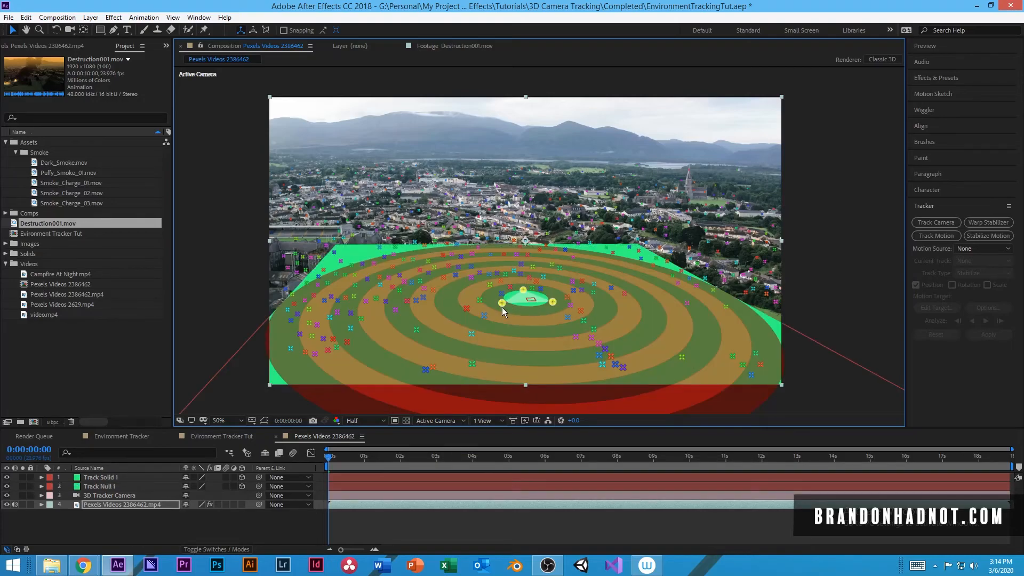
# Preview from the start how the track solid follows the ground, and return to the first frame
pyautogui.moveTo(356, 457); pyautogui.dragTo(327, 456)
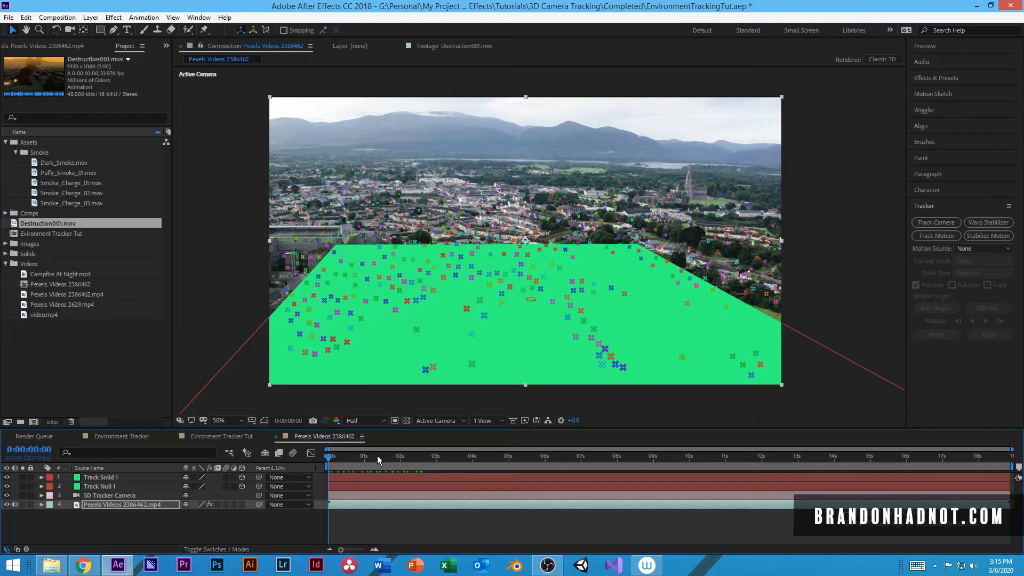
pyautogui.press('space')
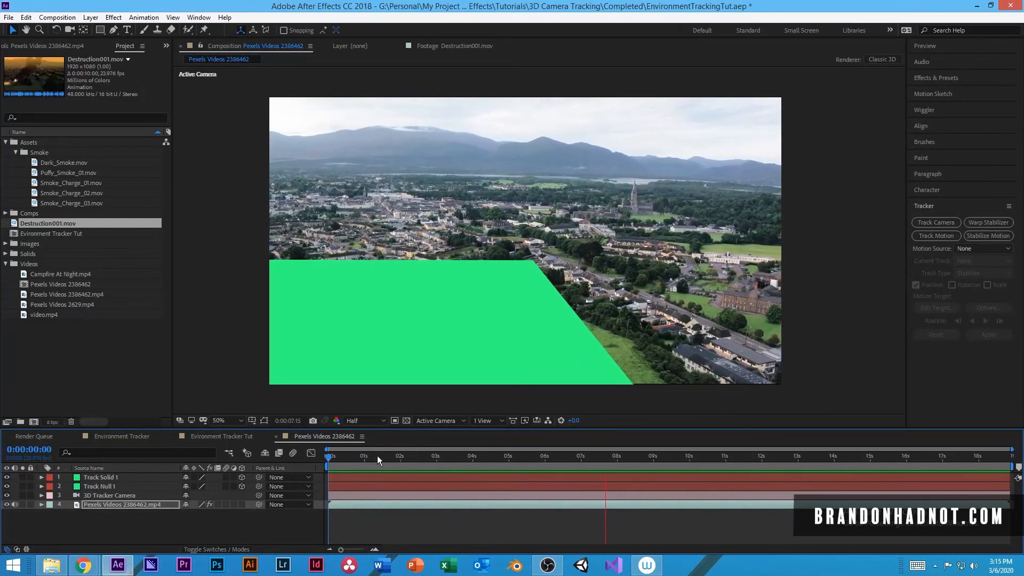
pyautogui.press('space')
pyautogui.moveTo(650, 458); pyautogui.dragTo(302, 459)
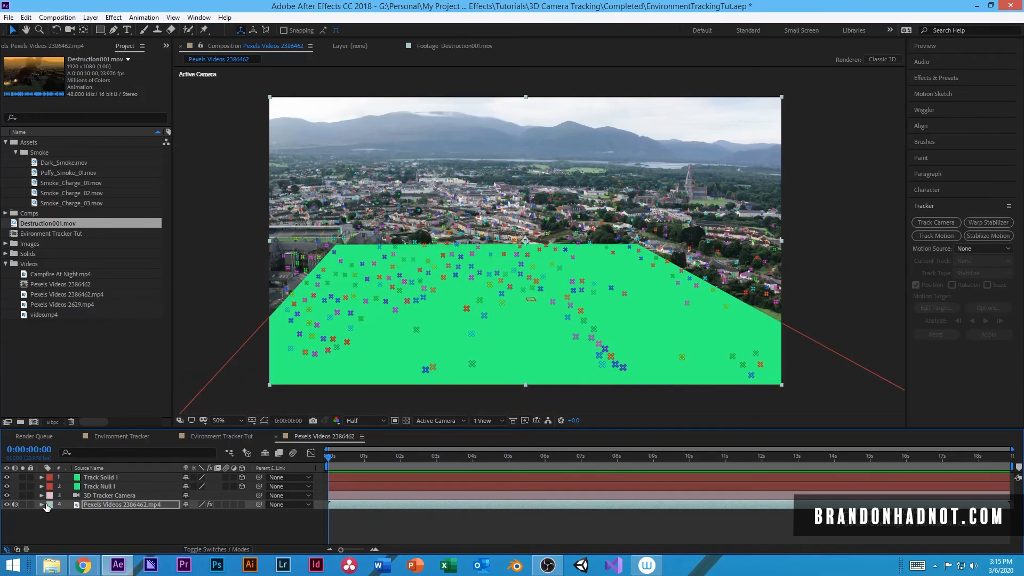
# Hide the Track Solid 1 layer and display the 3D Camera Tracker points of the Pexels Videos 2386462.mp4 layer
pyautogui.click(93, 477)
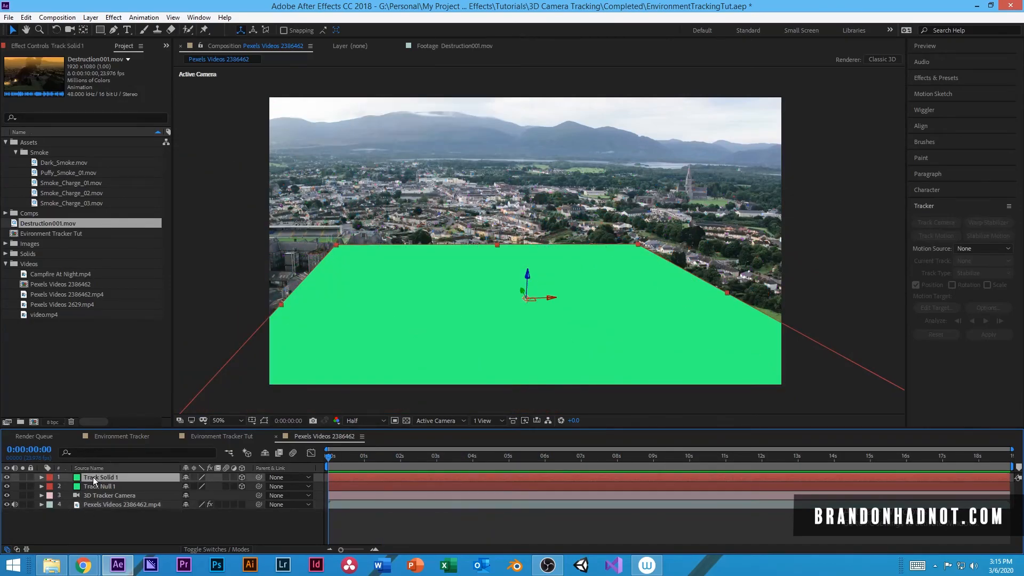
pyautogui.click(6, 478)
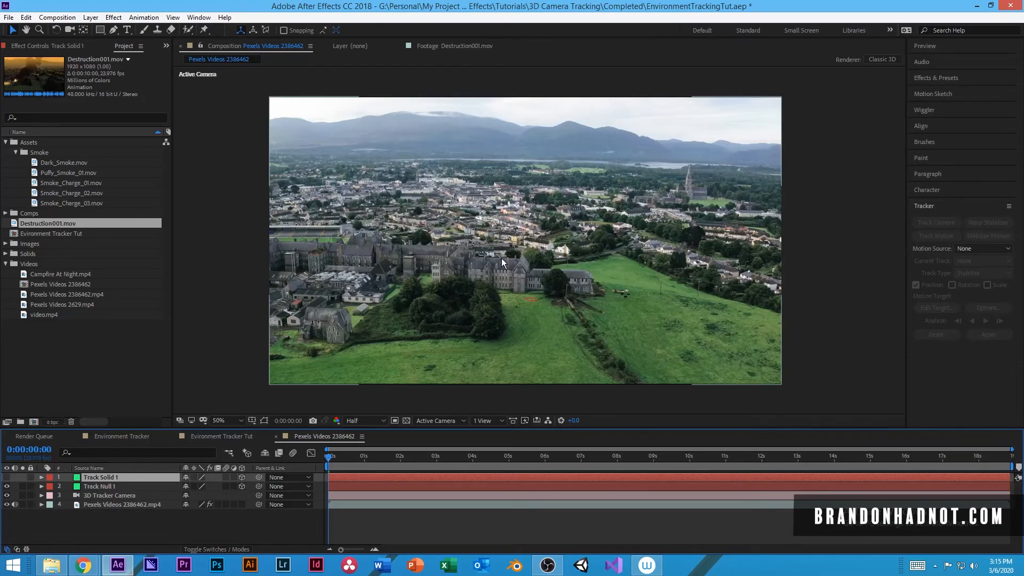
pyautogui.click(109, 504)
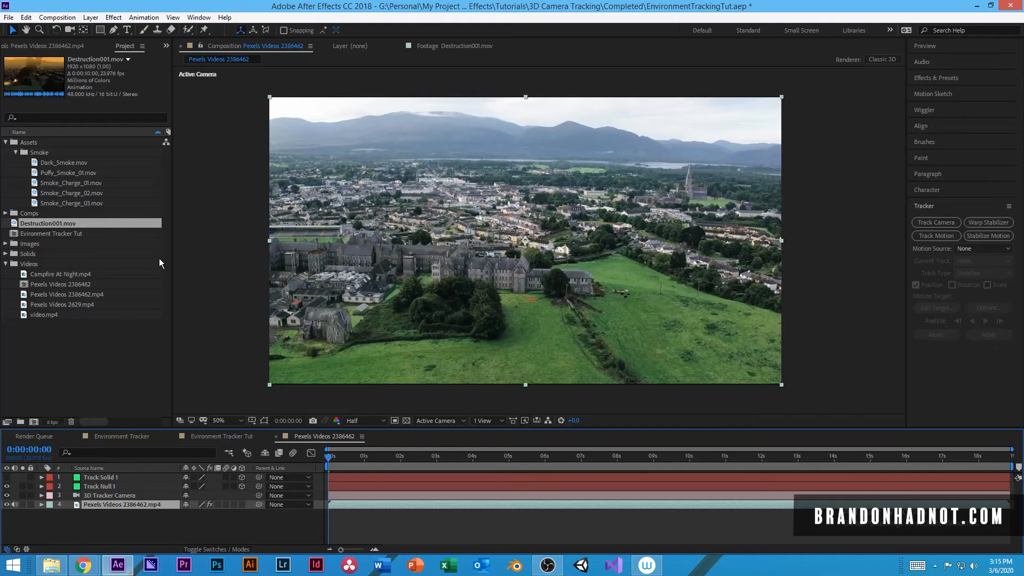
pyautogui.click(65, 47)
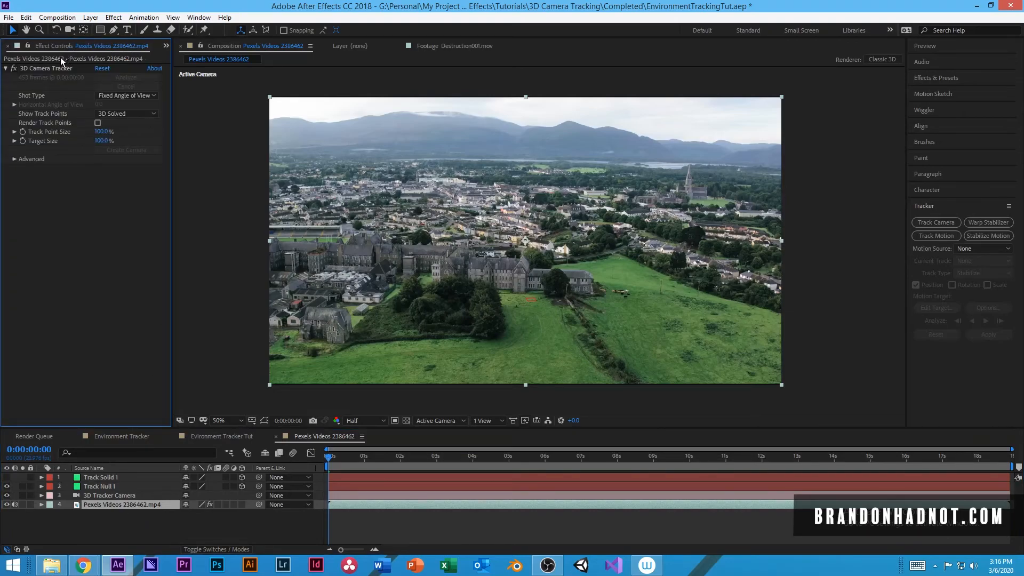
pyautogui.click(52, 68)
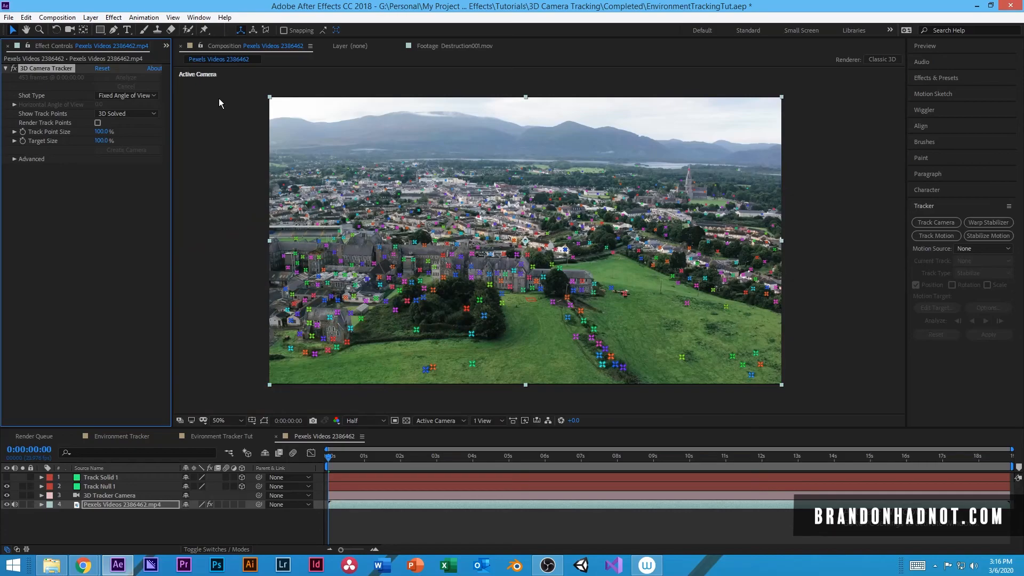
# Place the Project panel ahead of the Effect Controls and look through the clips in the Videos folder
pyautogui.scroll(-1, 42, 44)
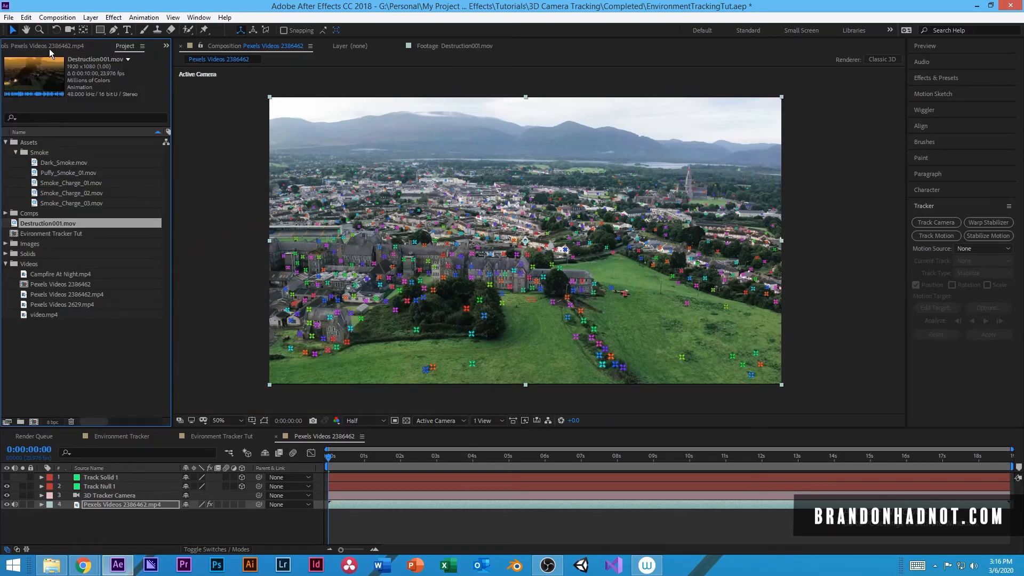
pyautogui.moveTo(125, 45); pyautogui.dragTo(32, 47)
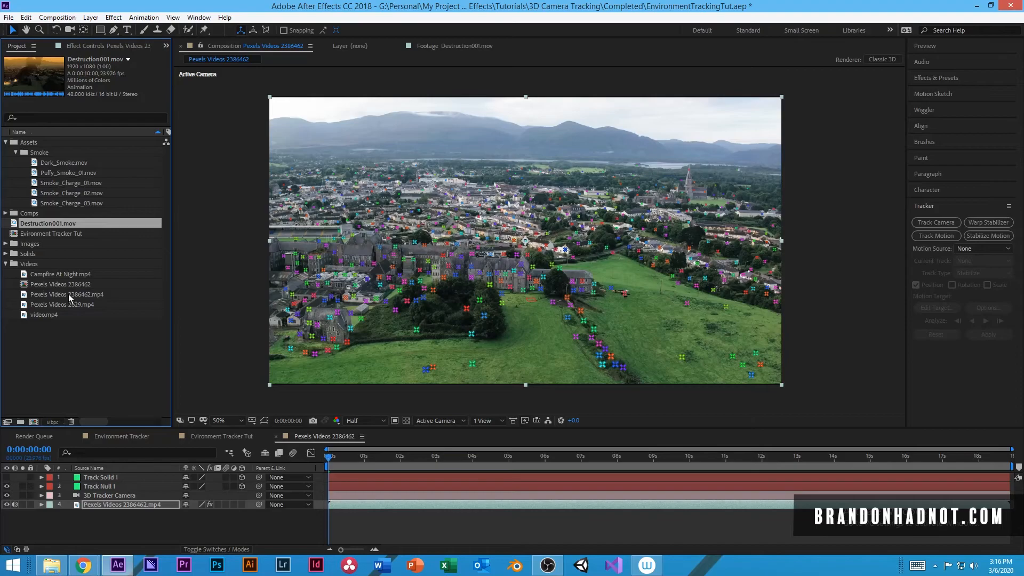
pyautogui.click(64, 274)
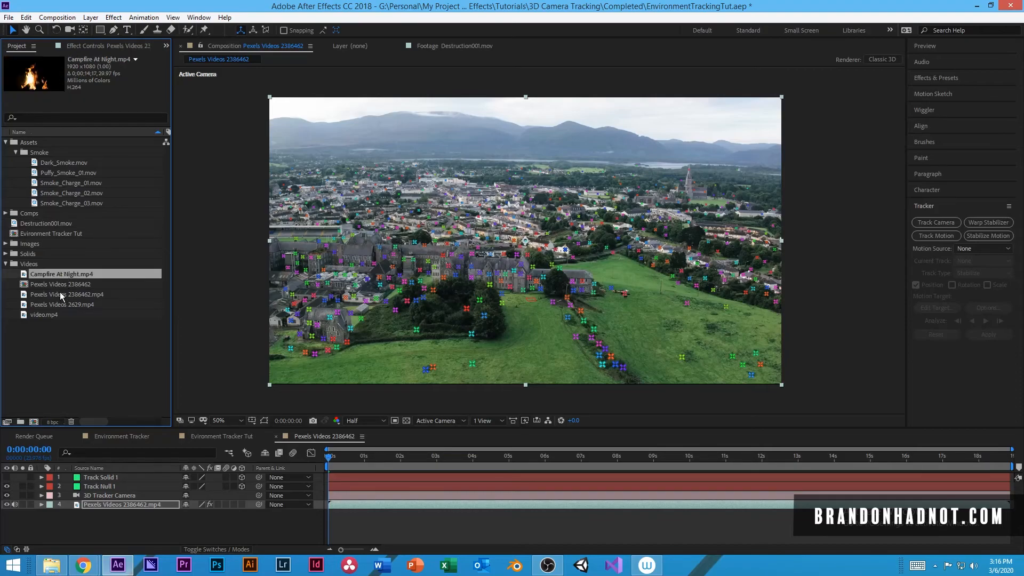
pyautogui.click(55, 293)
pyautogui.click(54, 314)
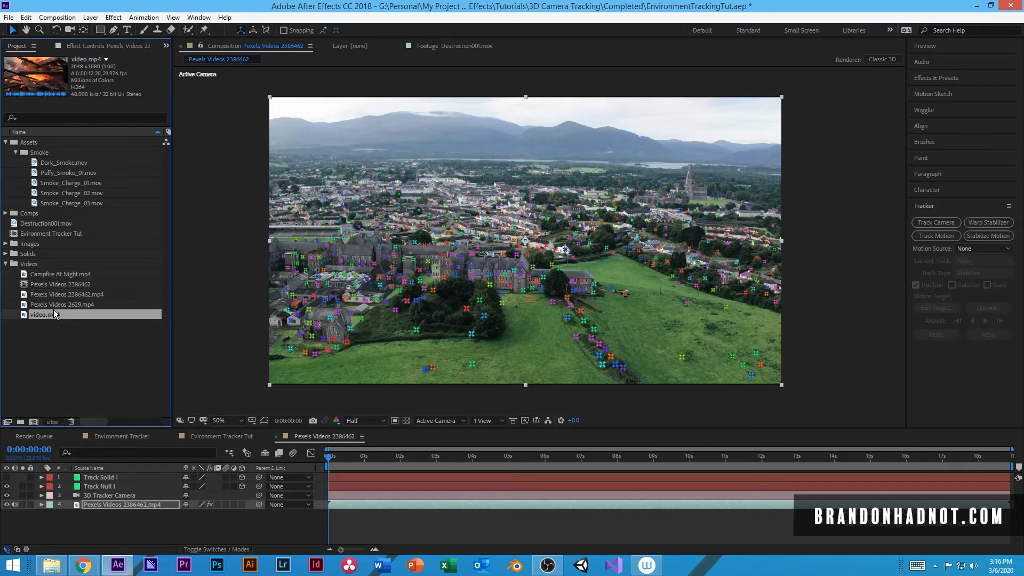
pyautogui.click(49, 304)
pyautogui.click(57, 274)
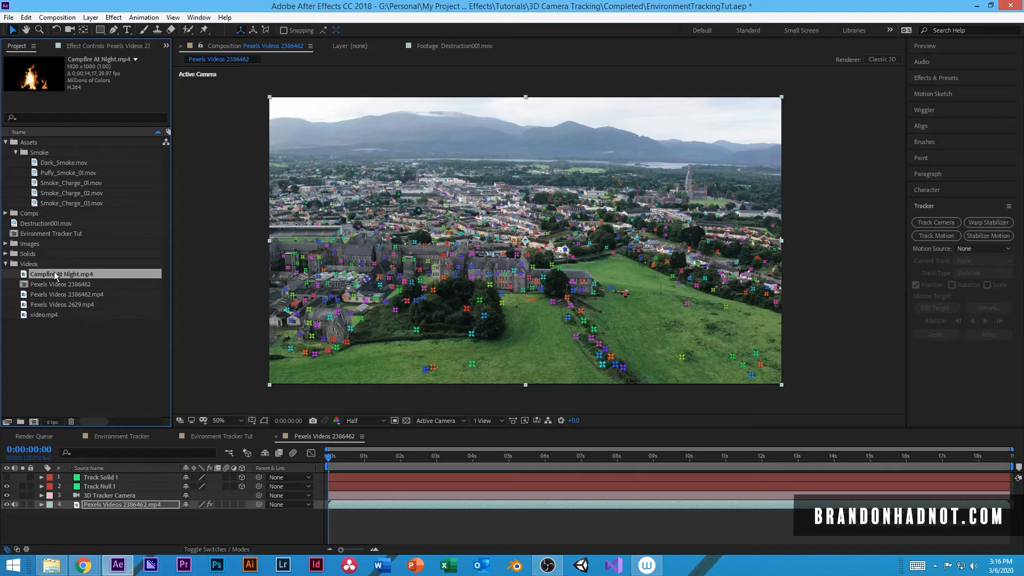
# Add Campfire At Night.mp4 on top of the drone composition and set its blending mode to Add
pyautogui.moveTo(54, 275); pyautogui.dragTo(466, 244)
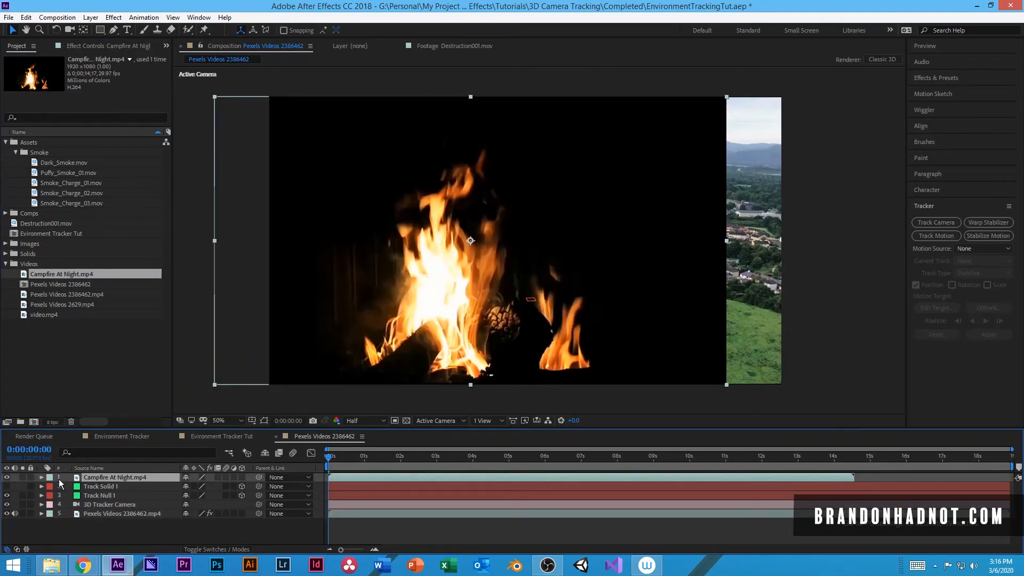
pyautogui.click(201, 548)
pyautogui.click(200, 477)
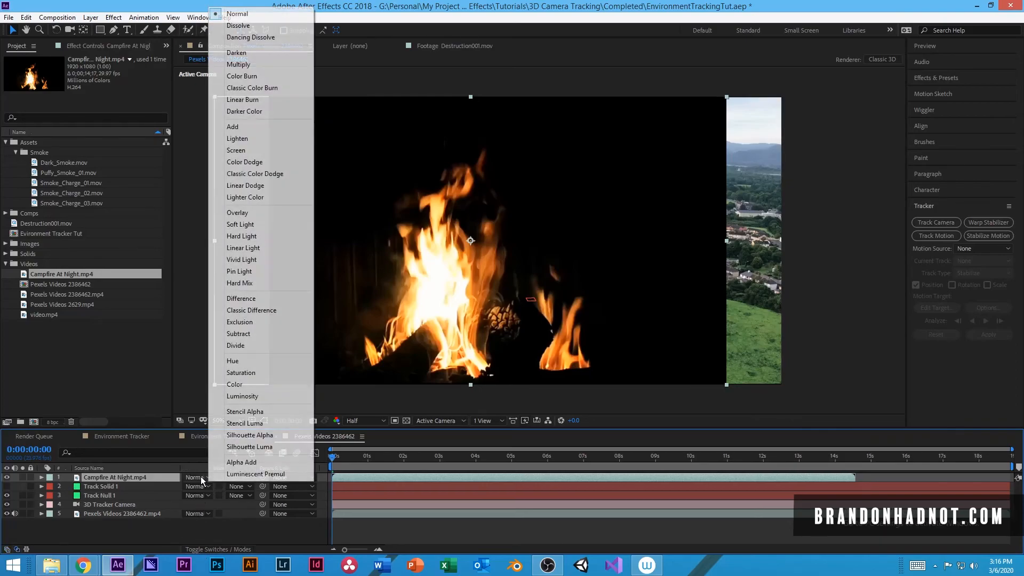
pyautogui.click(242, 125)
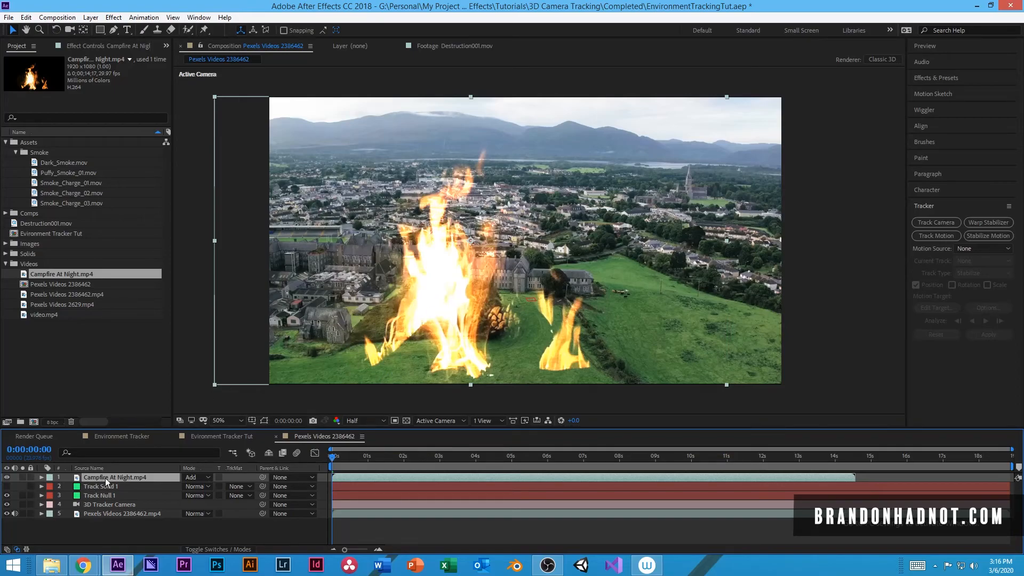
# Switch to Chrome and open the Pexels stock videos page at videos.pexels.com
pyautogui.click(85, 567)
pyautogui.click(184, 510)
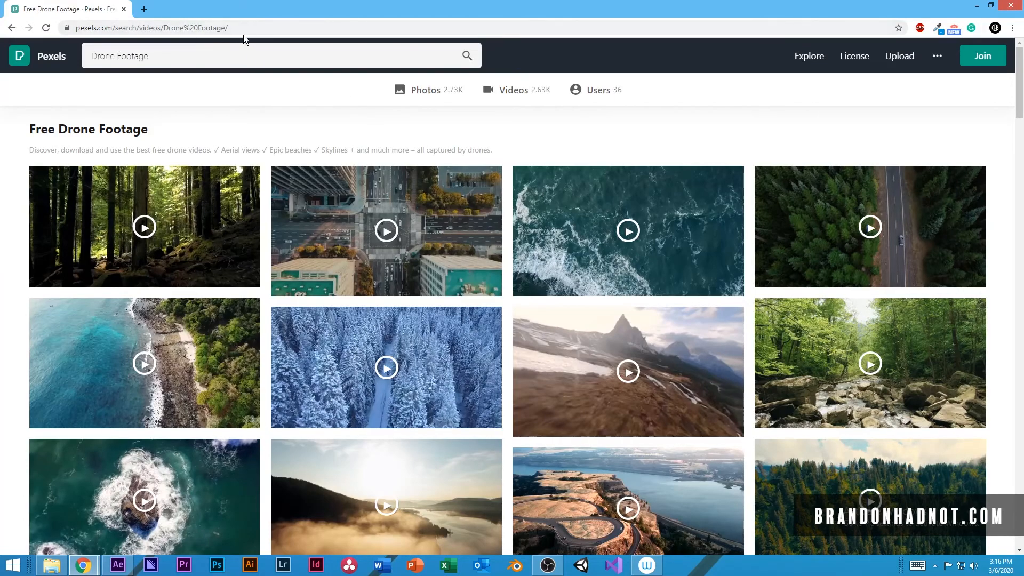
pyautogui.click(24, 59)
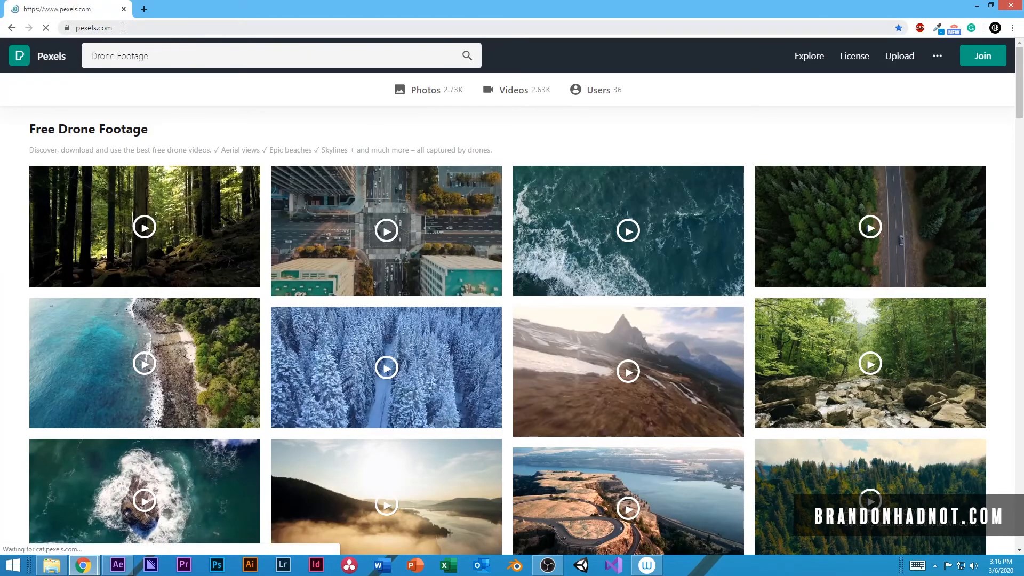
pyautogui.click(146, 27)
pyautogui.write('videos.pexels.com')
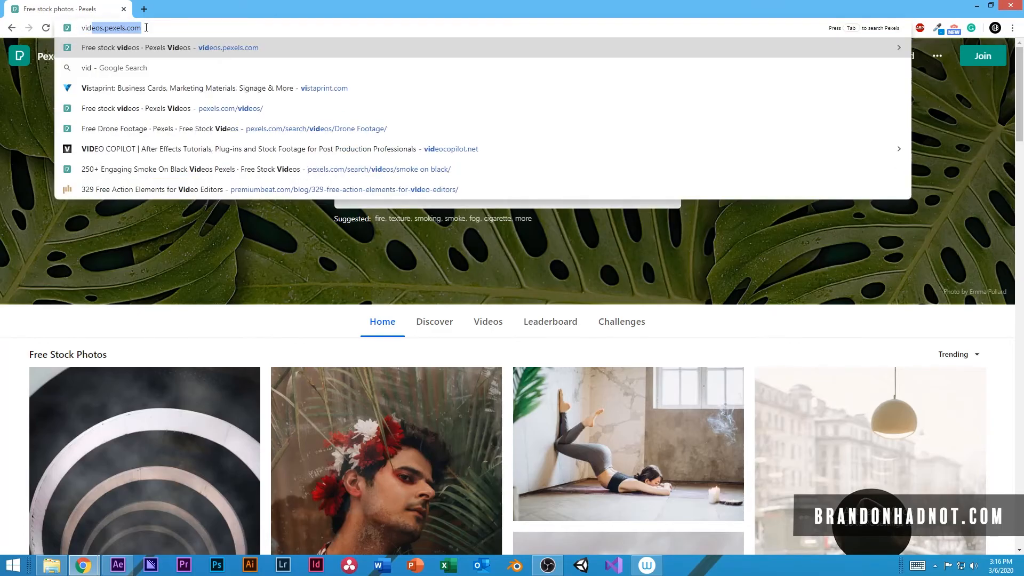
pyautogui.press('Return')
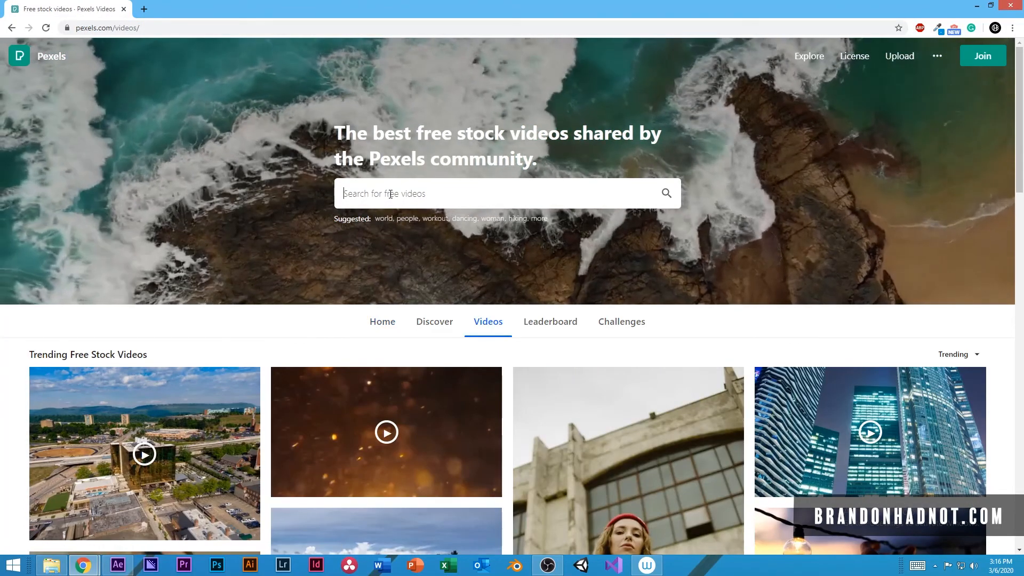
# Search the Pexels stock videos for fire and browse the clips for flames on a black background
pyautogui.click(390, 194)
pyautogui.write('fire')
pyautogui.press('Return')
pyautogui.scroll(-2, 337, 241)
pyautogui.scroll(-8, 337, 242)
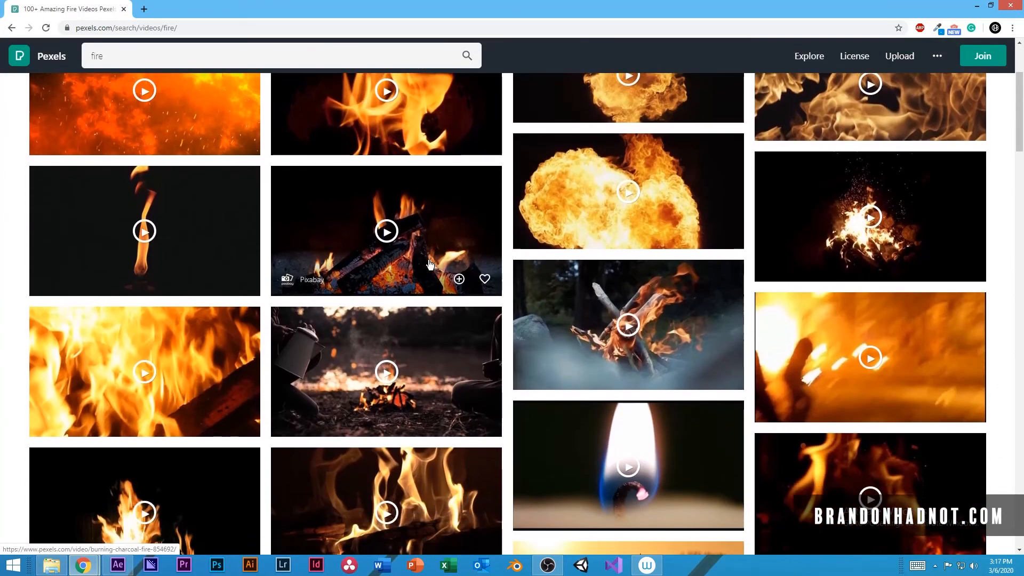
pyautogui.scroll(-6, 447, 281)
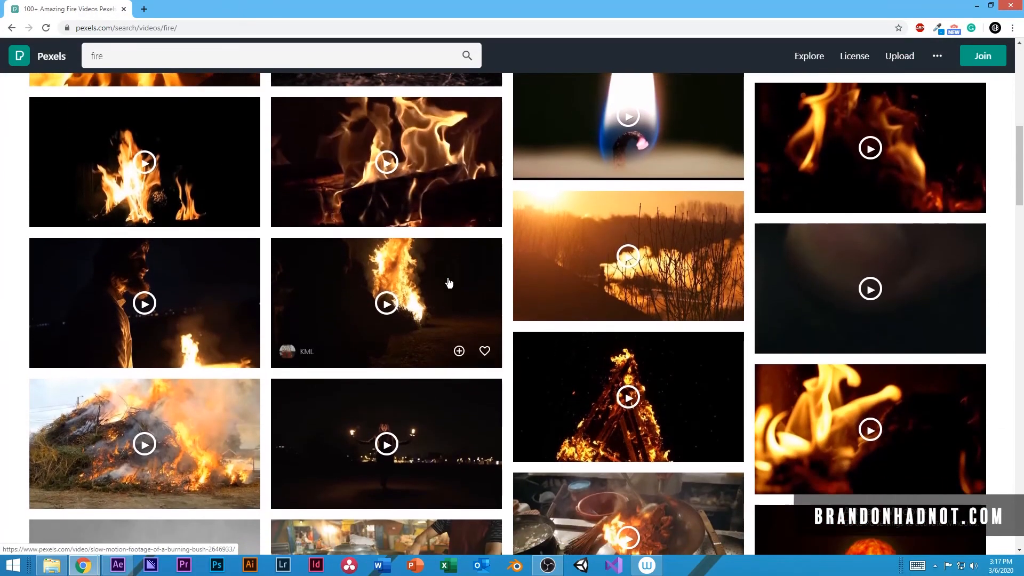
pyautogui.scroll(4, 448, 283)
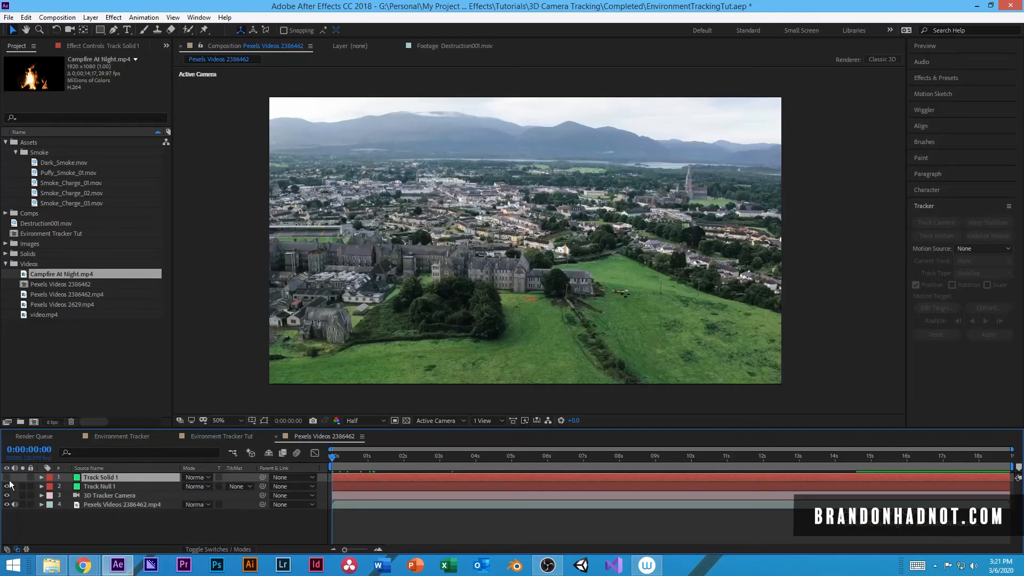
# Show Track Solid 1 again in After Effects and replace its source with Campfire At Night.mp4
pyautogui.click(5, 478)
pyautogui.moveTo(336, 458); pyautogui.dragTo(299, 457)
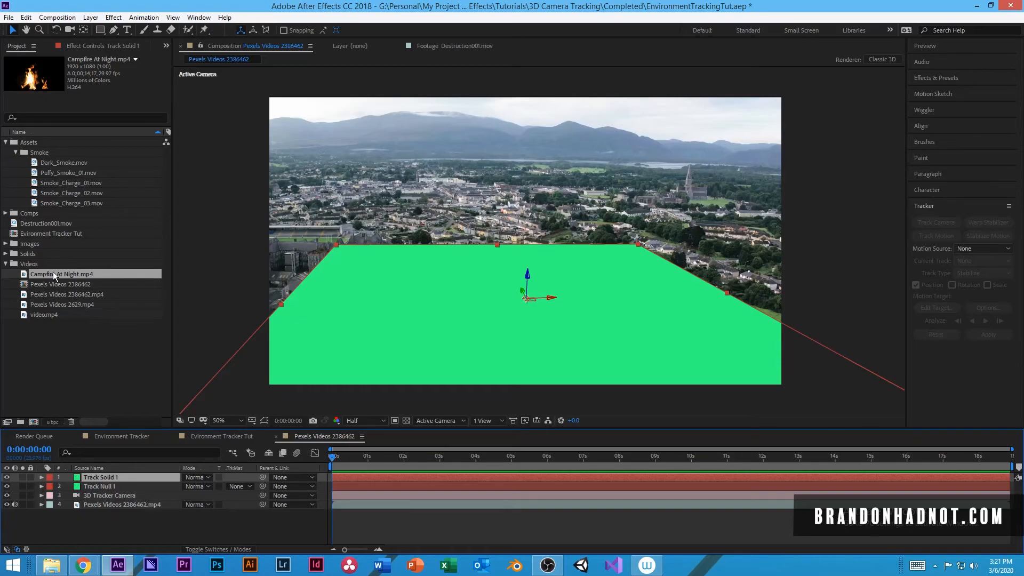
pyautogui.moveTo(53, 271); pyautogui.dragTo(115, 477)
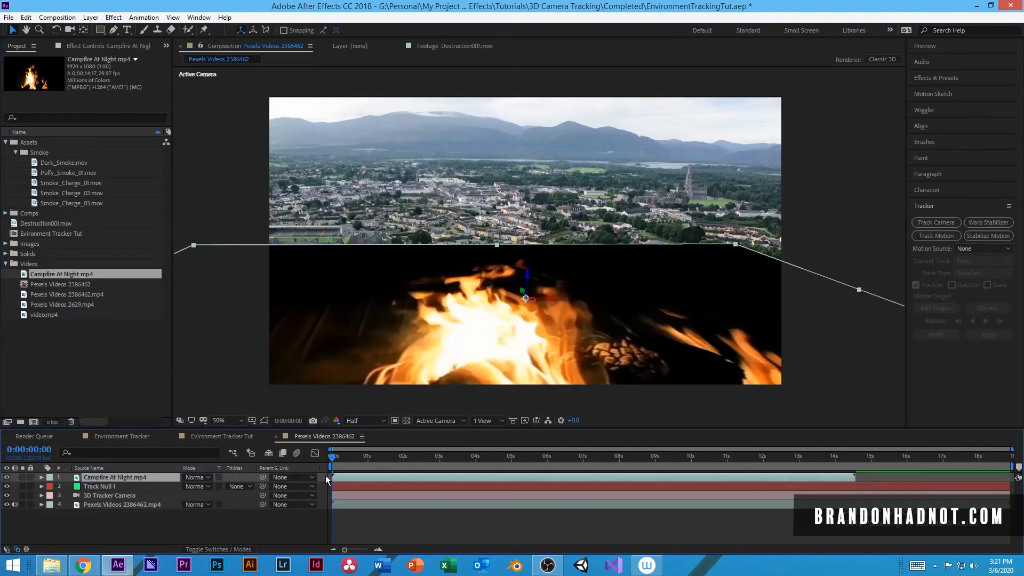
# Preview how the tracked campfire clip moves with the drone footage, and return to the first frame
pyautogui.press('space')
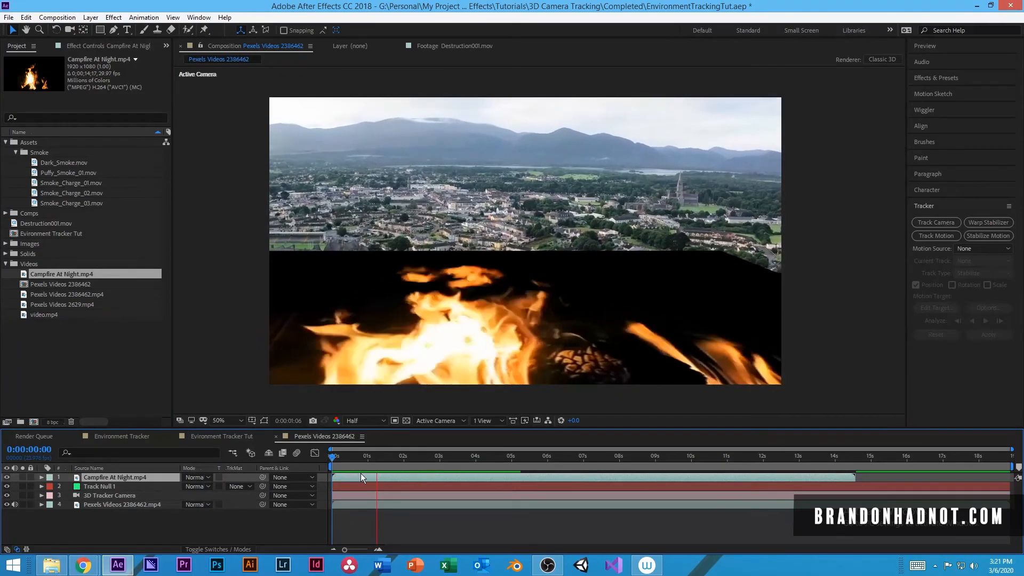
pyautogui.press('space')
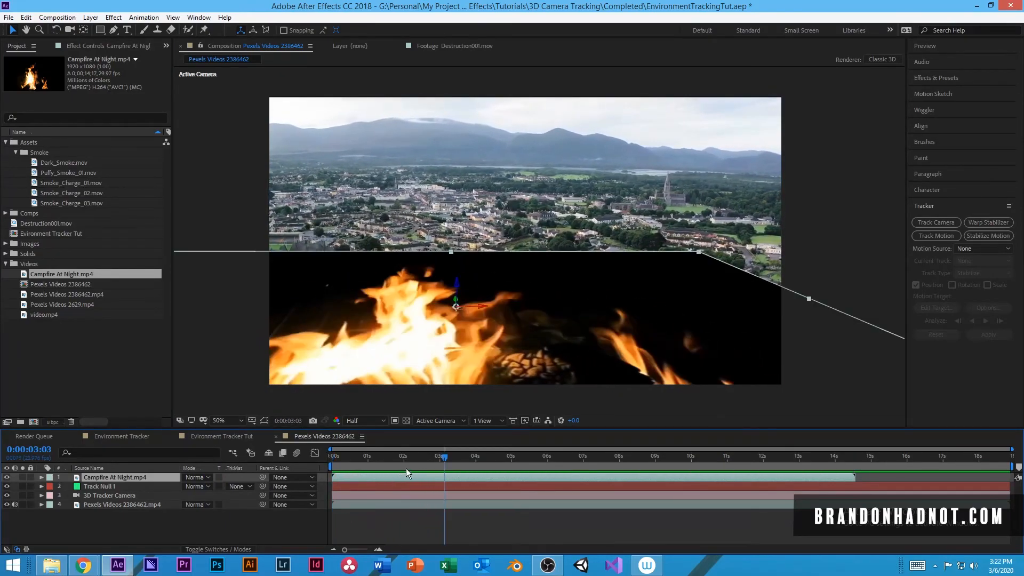
pyautogui.moveTo(440, 457); pyautogui.dragTo(320, 469)
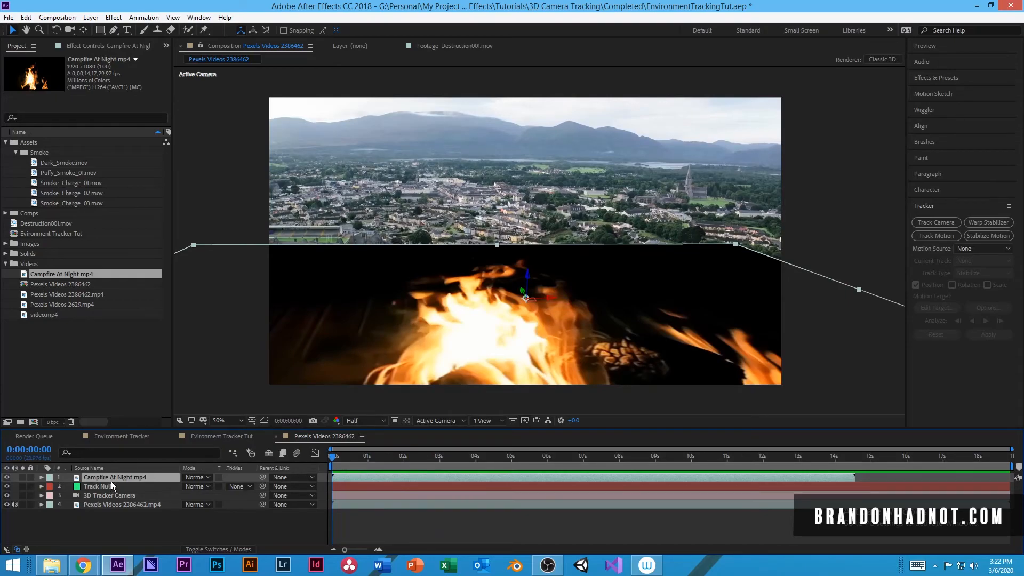
# Reset the Orientation of the Campfire At Night.mp4 layer
pyautogui.press('p')
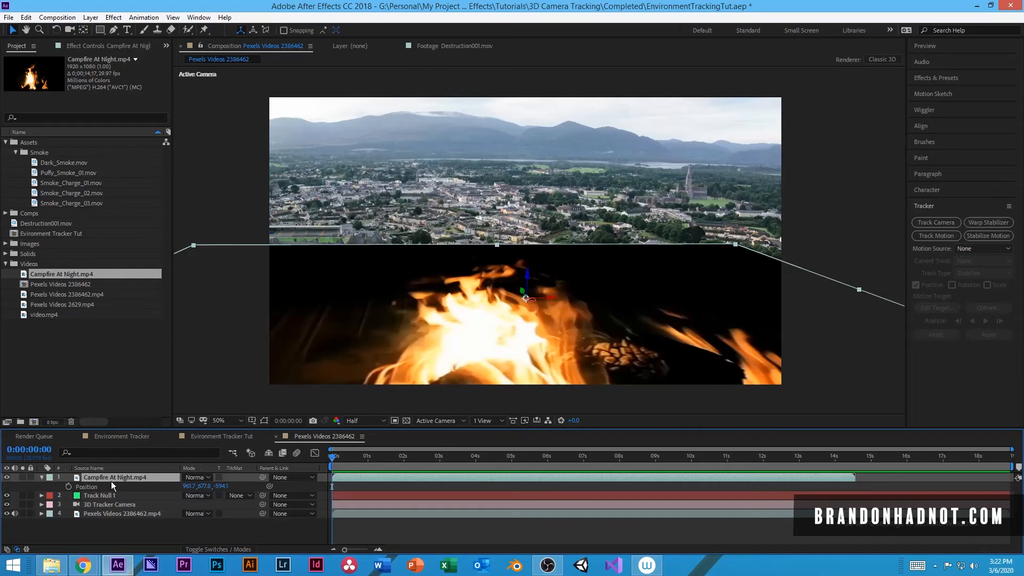
pyautogui.press('p')
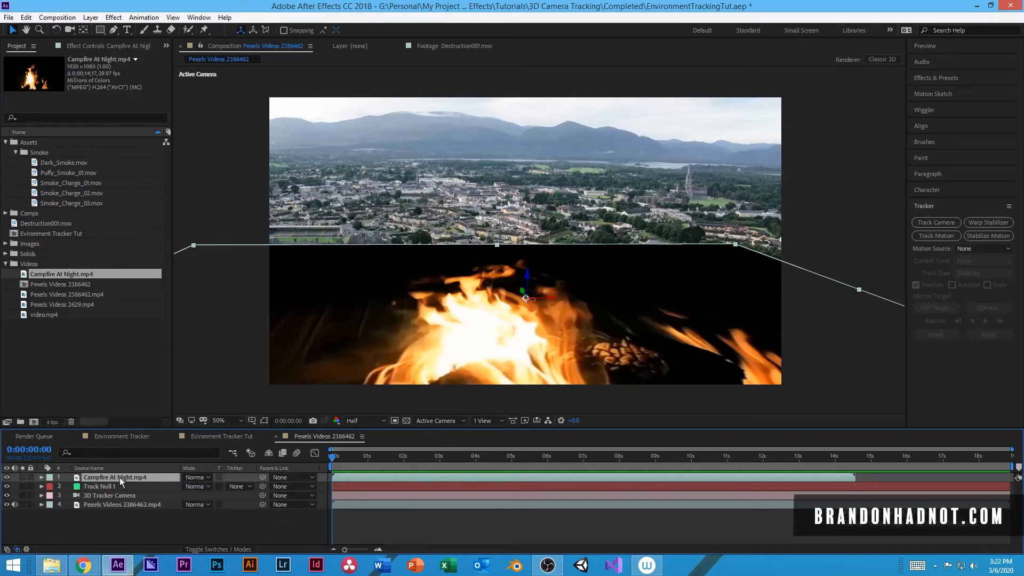
pyautogui.press('r')
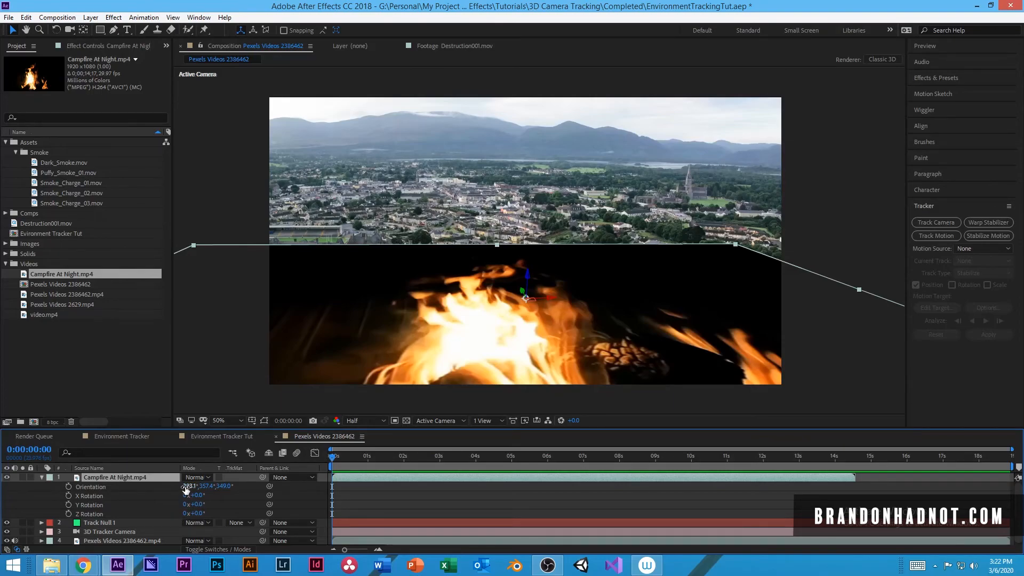
pyautogui.rightClick(185, 486)
pyautogui.click(133, 486)
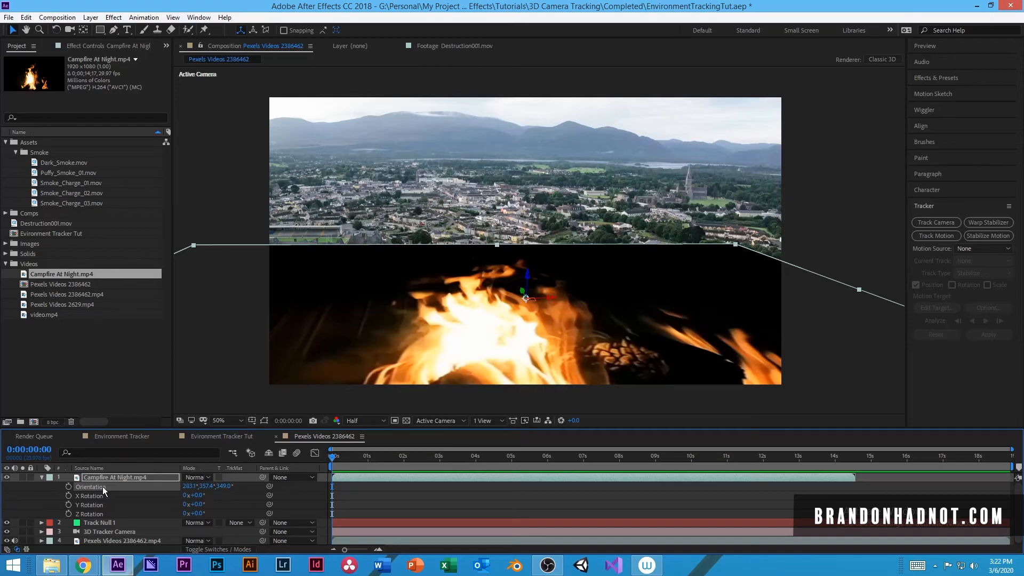
pyautogui.rightClick(105, 486)
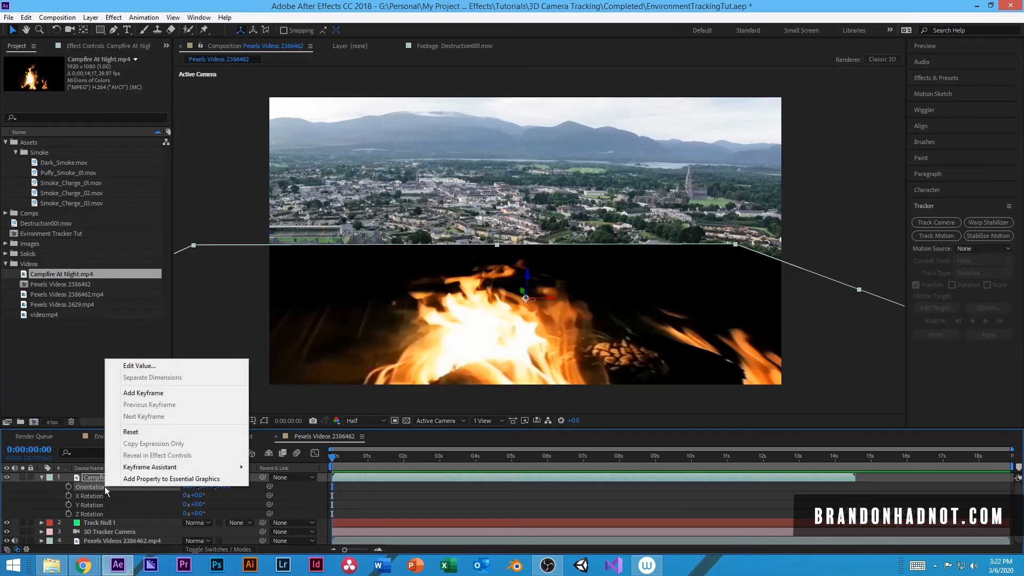
pyautogui.click(141, 433)
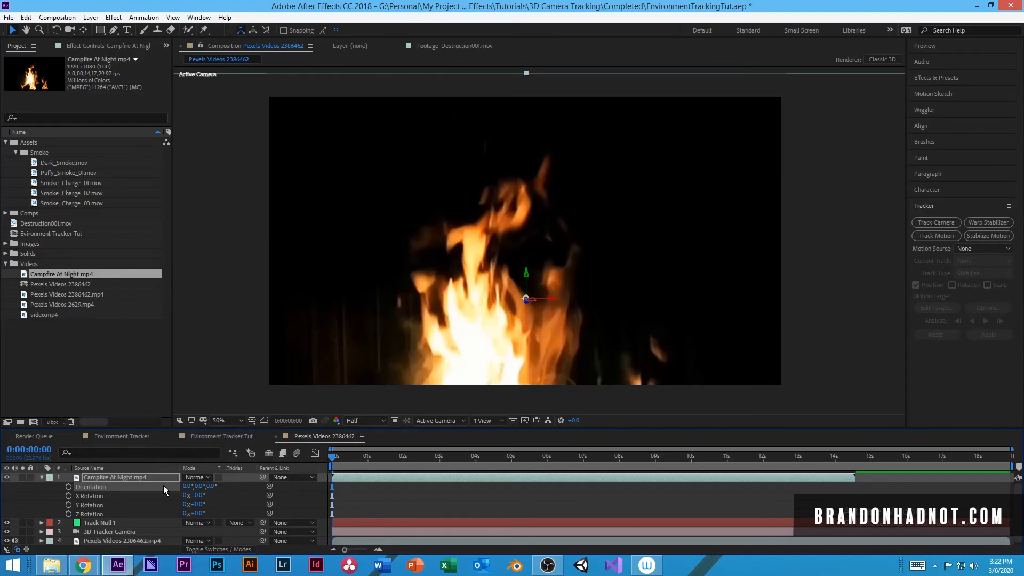
# Scale the Campfire At Night.mp4 layer down to 7%, previewing its size against the drone footage along the way
pyautogui.press('s')
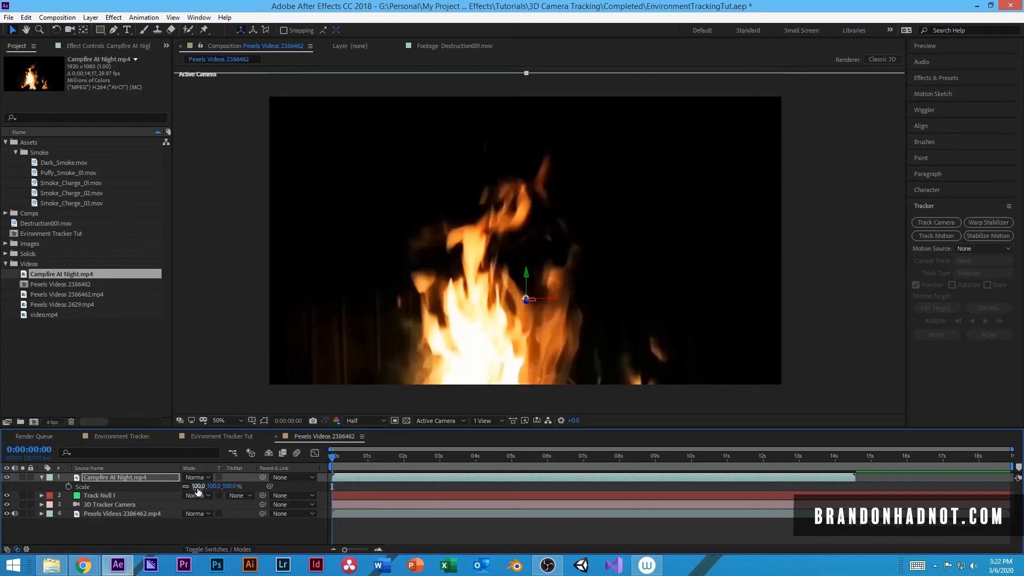
pyautogui.moveTo(198, 489); pyautogui.dragTo(162, 499)
pyautogui.press('space')
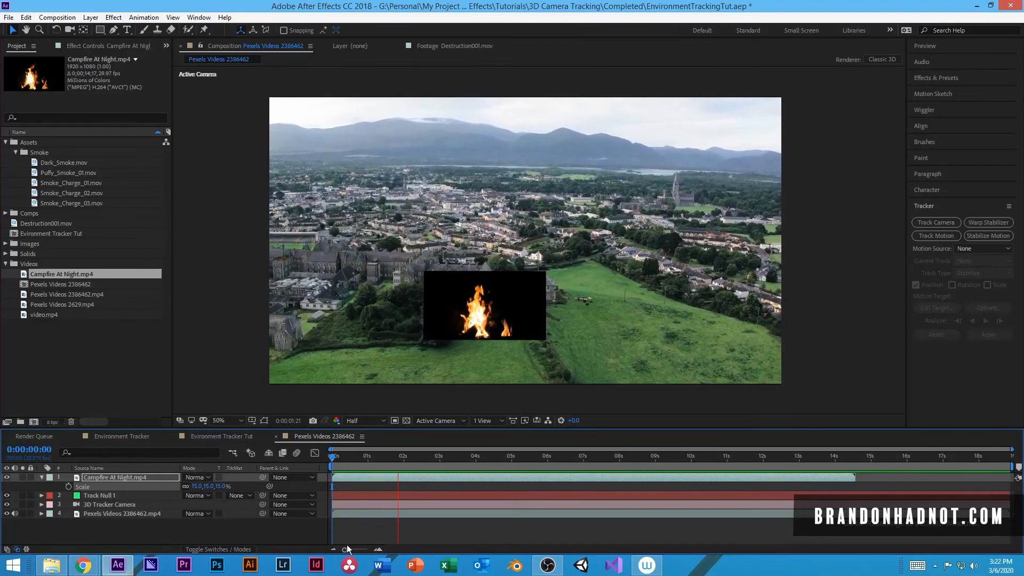
pyautogui.click(142, 474)
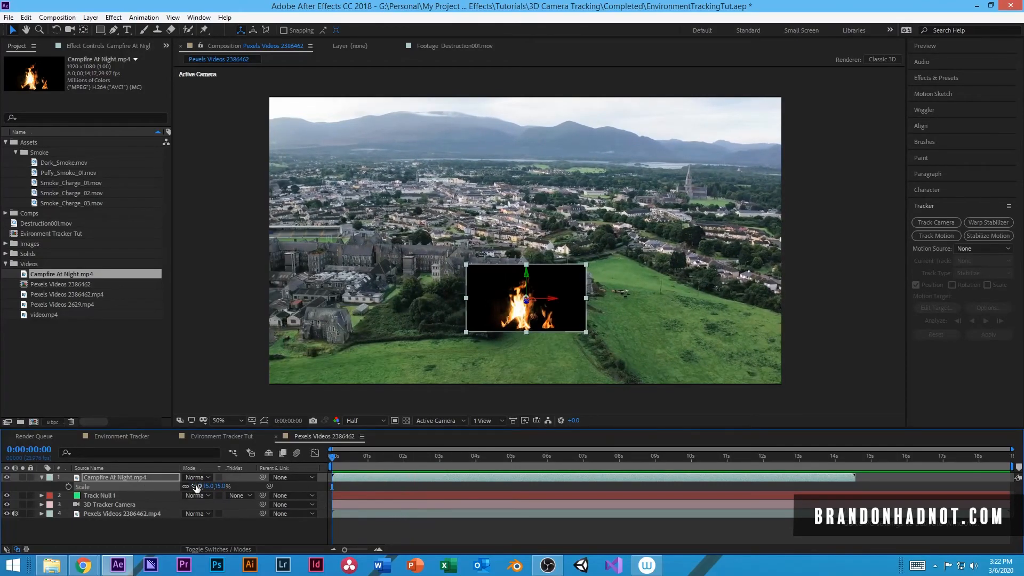
pyautogui.moveTo(193, 486); pyautogui.dragTo(193, 487)
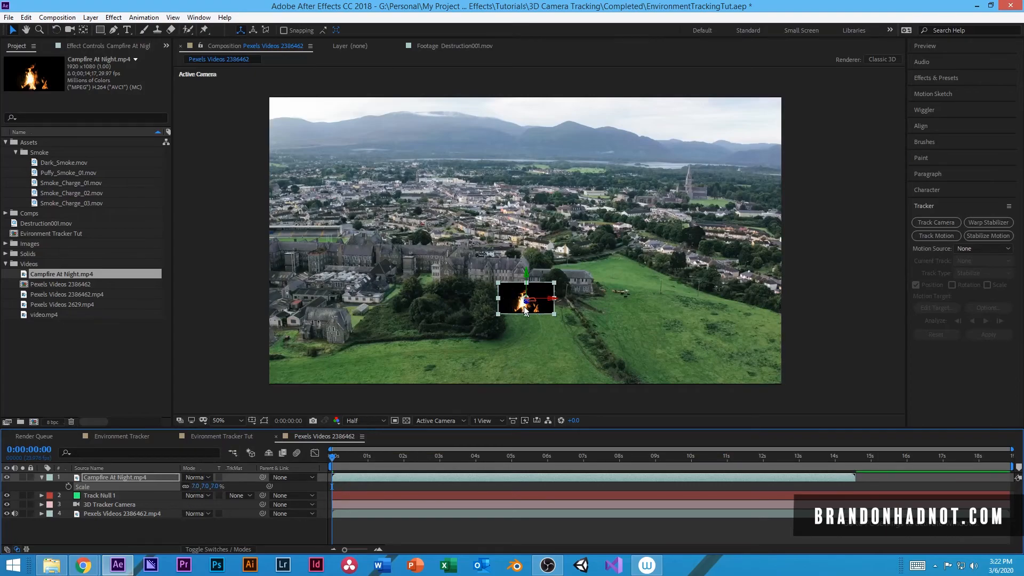
# Set the campfire layer's blending mode to Add to drop out its black background, and deselect the layer
pyautogui.press('/')
pyautogui.moveTo(494, 400); pyautogui.dragTo(485, 304)
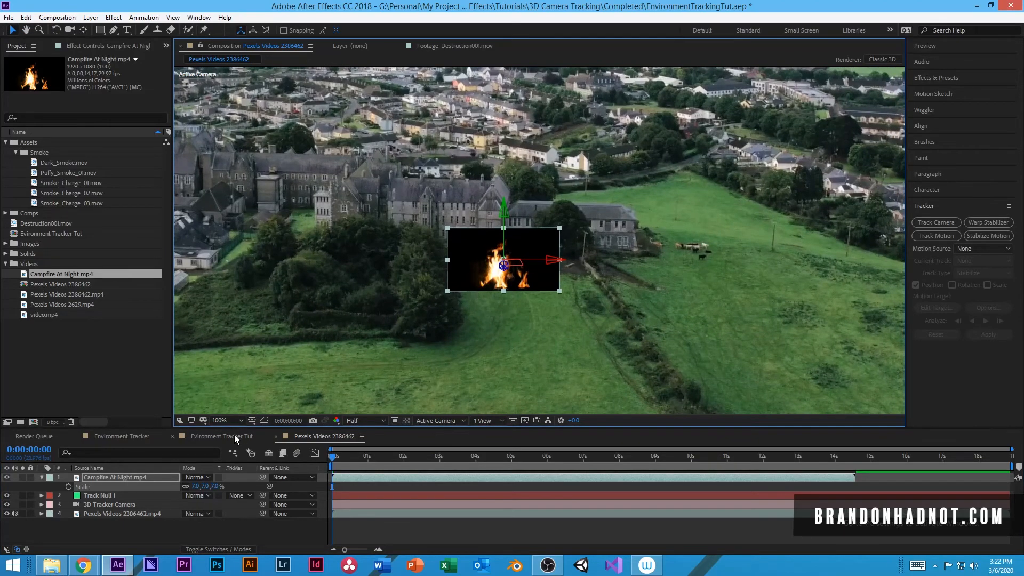
pyautogui.click(190, 478)
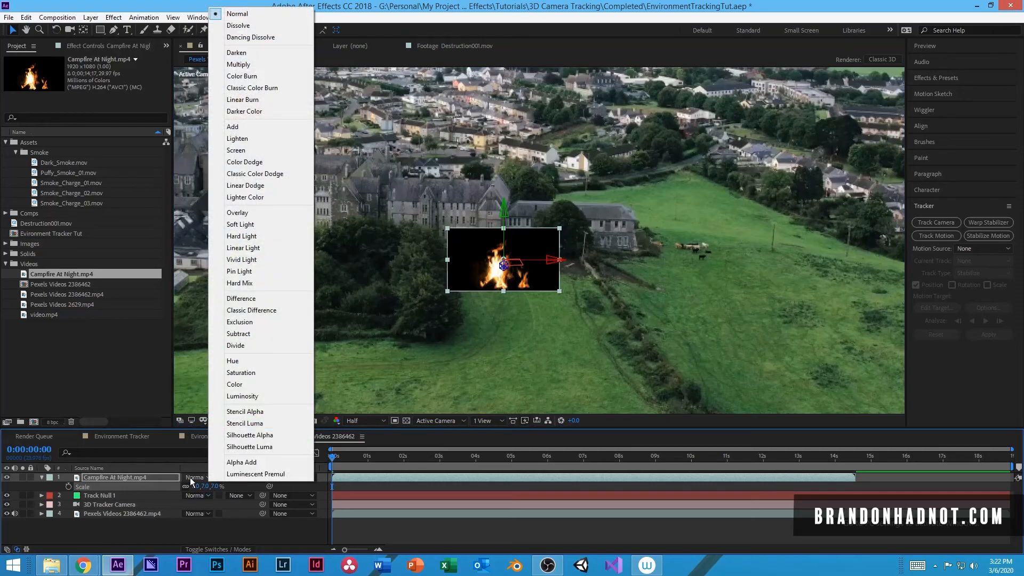
pyautogui.click(255, 128)
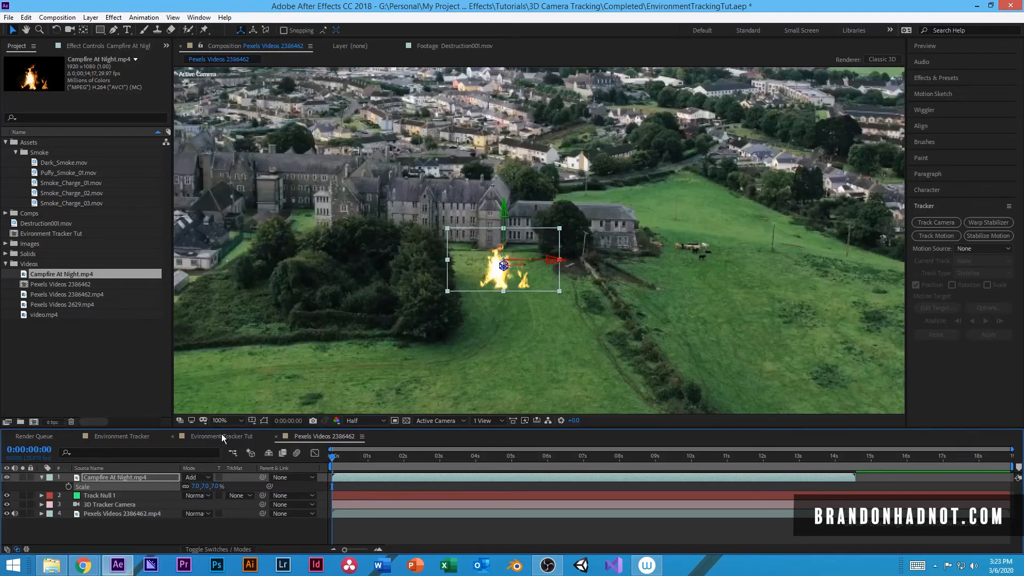
pyautogui.click(218, 535)
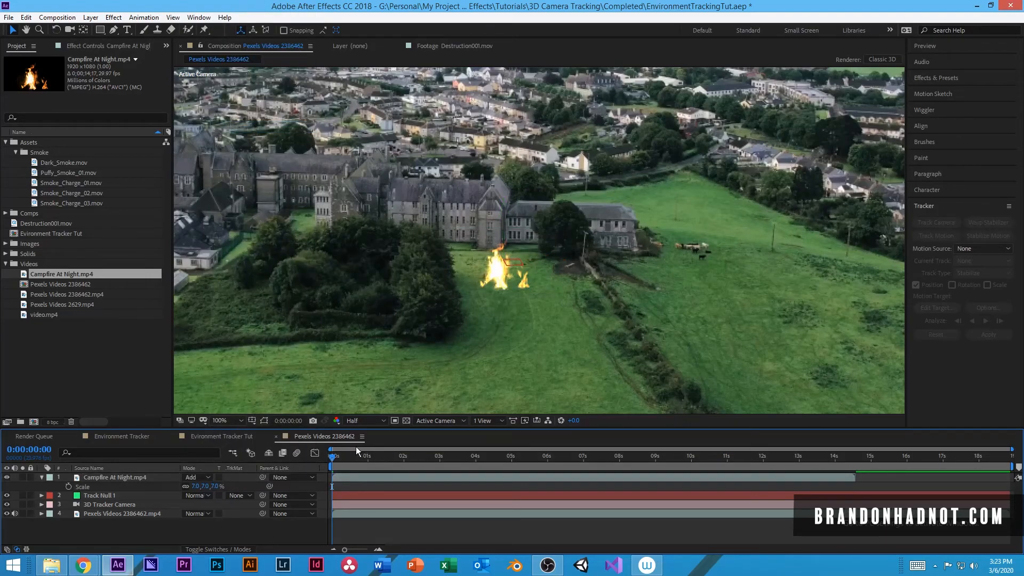
# Preview the blended fire from the first frame and return to the start
pyautogui.click(333, 457)
pyautogui.moveTo(331, 457); pyautogui.dragTo(307, 463)
pyautogui.press('space')
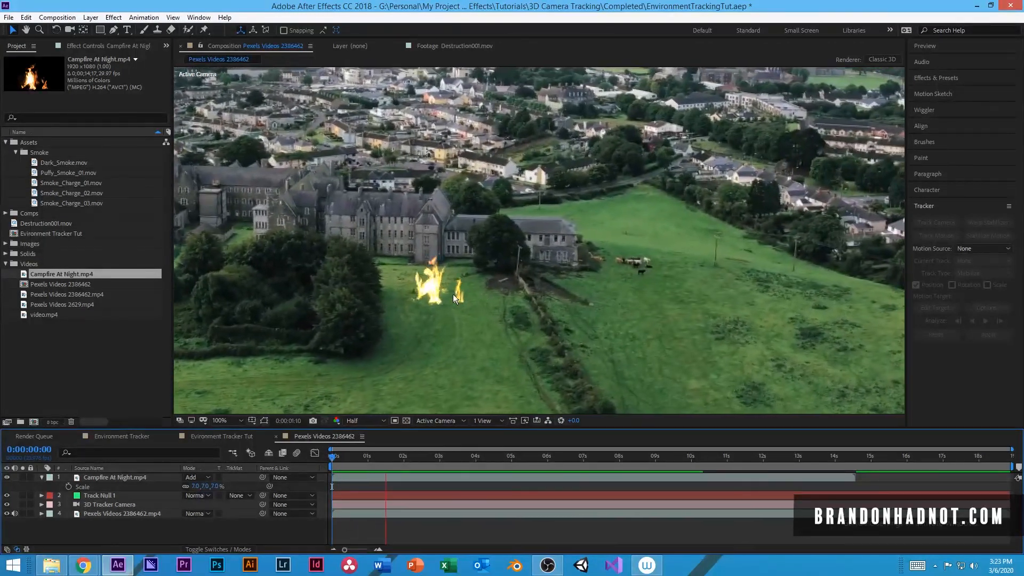
pyautogui.press('space')
pyautogui.moveTo(370, 459); pyautogui.dragTo(306, 464)
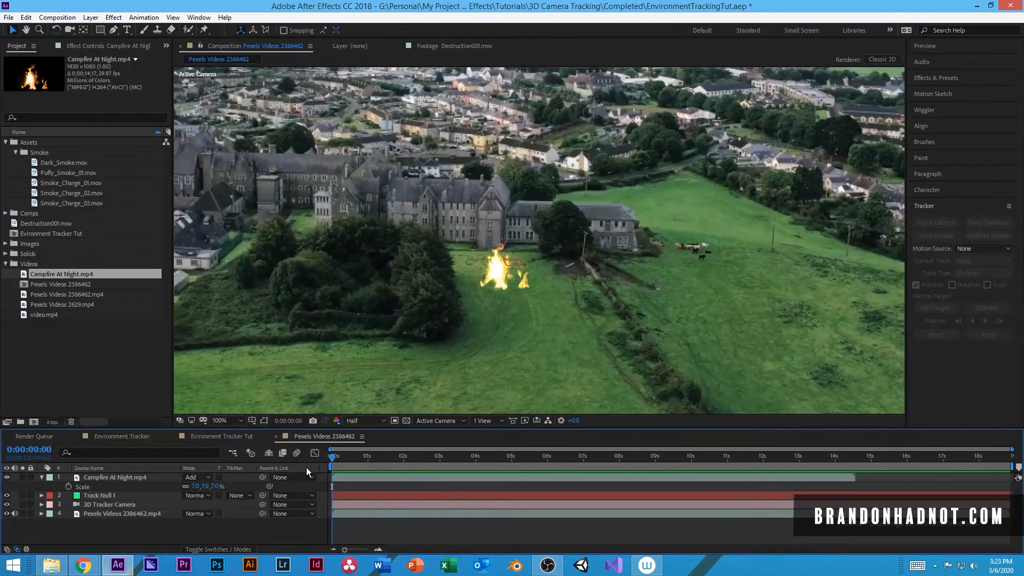
# Move the campfire up against the front wall of the stone building and preview how it tracks
pyautogui.moveTo(498, 277); pyautogui.dragTo(497, 239)
pyautogui.hotkey('ctrl', 'shift', 'a')
pyautogui.press('space')
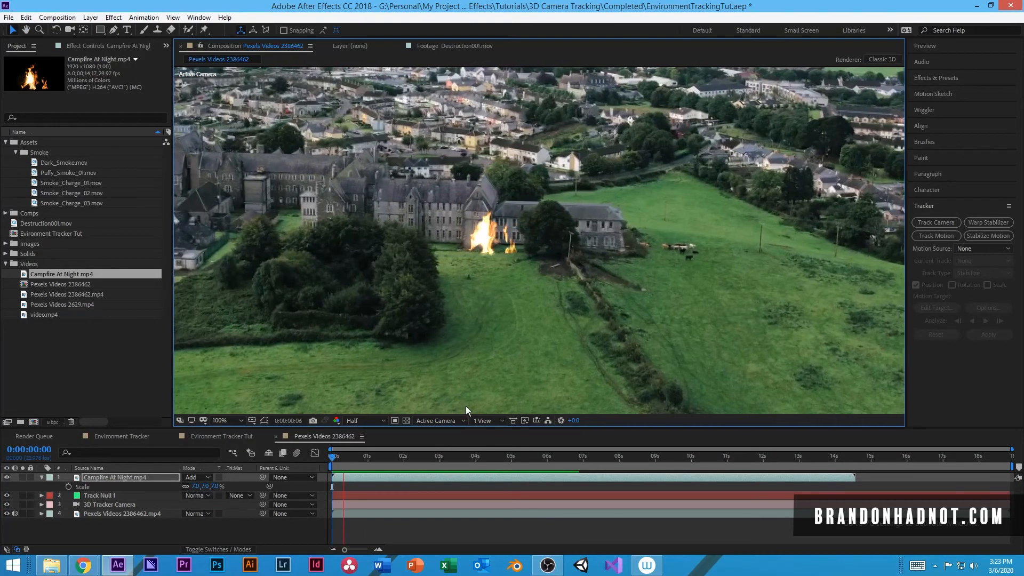
pyautogui.press('space')
pyautogui.moveTo(390, 455); pyautogui.dragTo(340, 461)
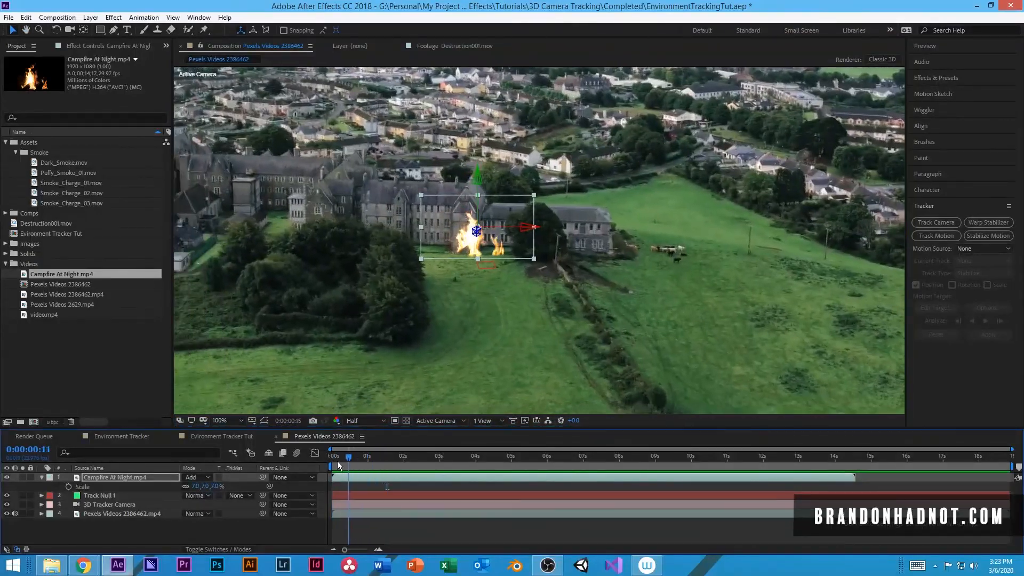
pyautogui.press(',')
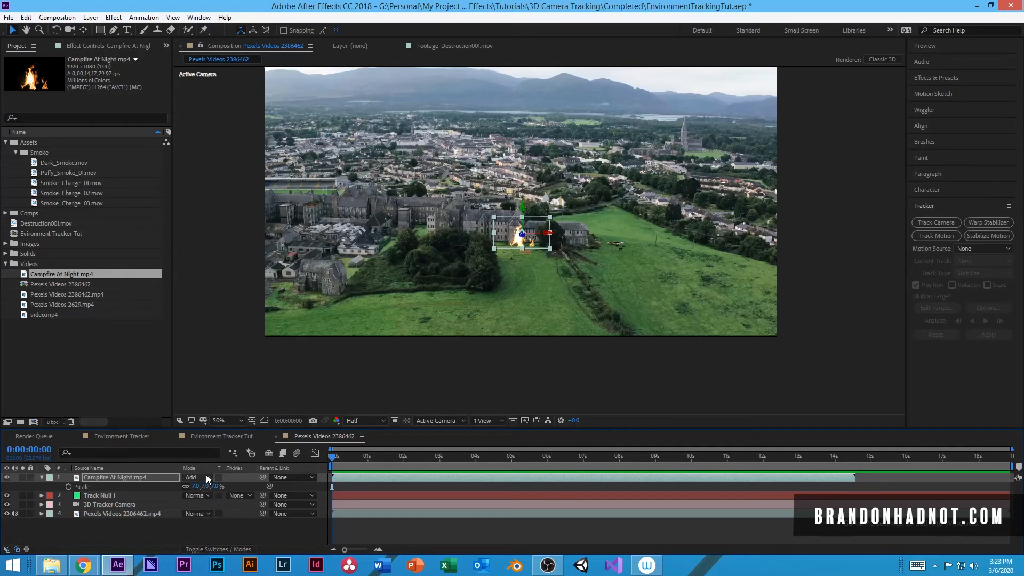
# Show the layer switches in the timeline and duplicate the Campfire At Night.mp4 layer
pyautogui.click(147, 533)
pyautogui.click(200, 548)
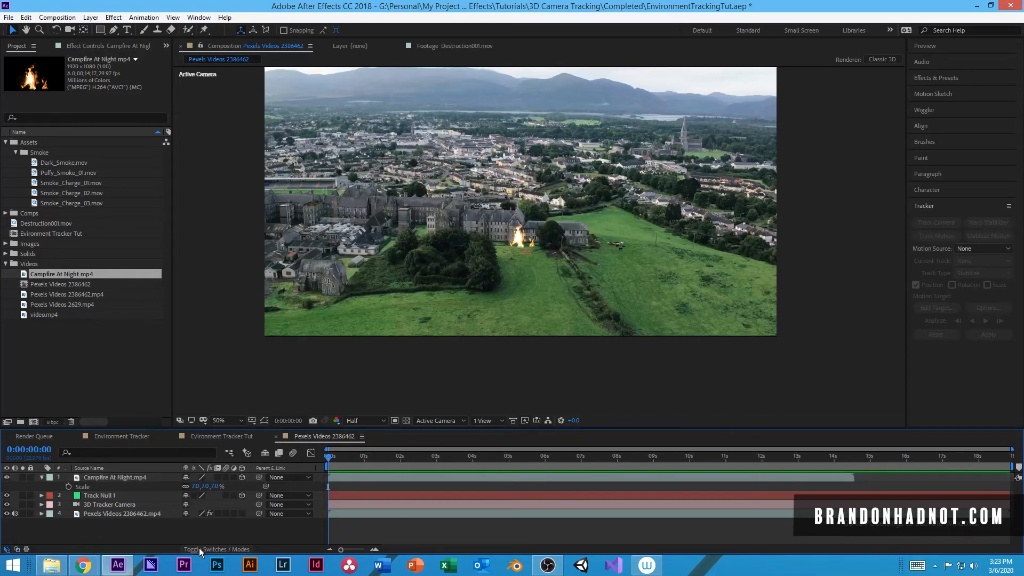
pyautogui.click(114, 477)
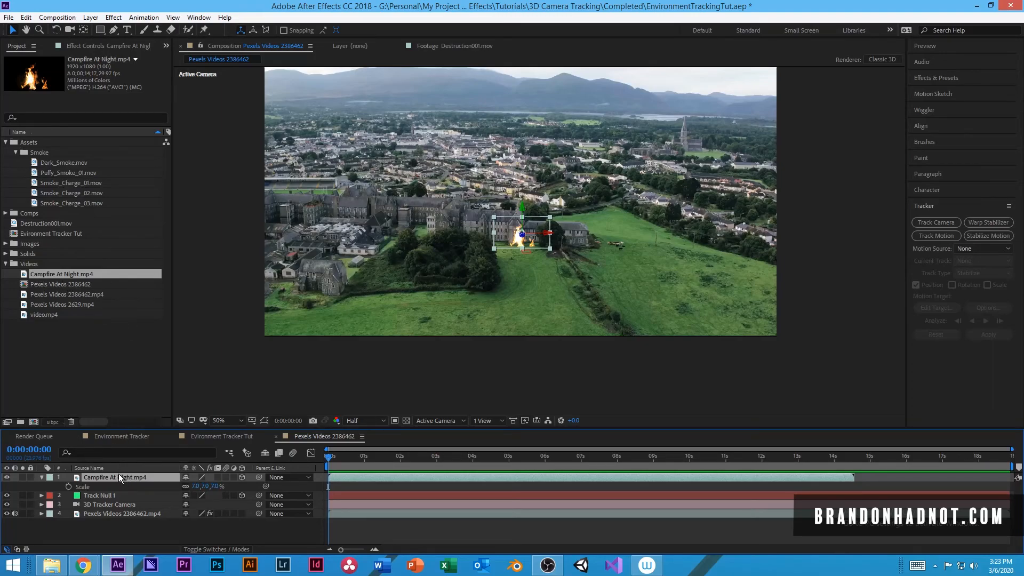
pyautogui.moveTo(326, 455)
pyautogui.mouseDown()
pyautogui.moveTo(392, 457)
pyautogui.moveTo(313, 466)
pyautogui.mouseUp()
pyautogui.click(26, 18)
pyautogui.click(55, 155)
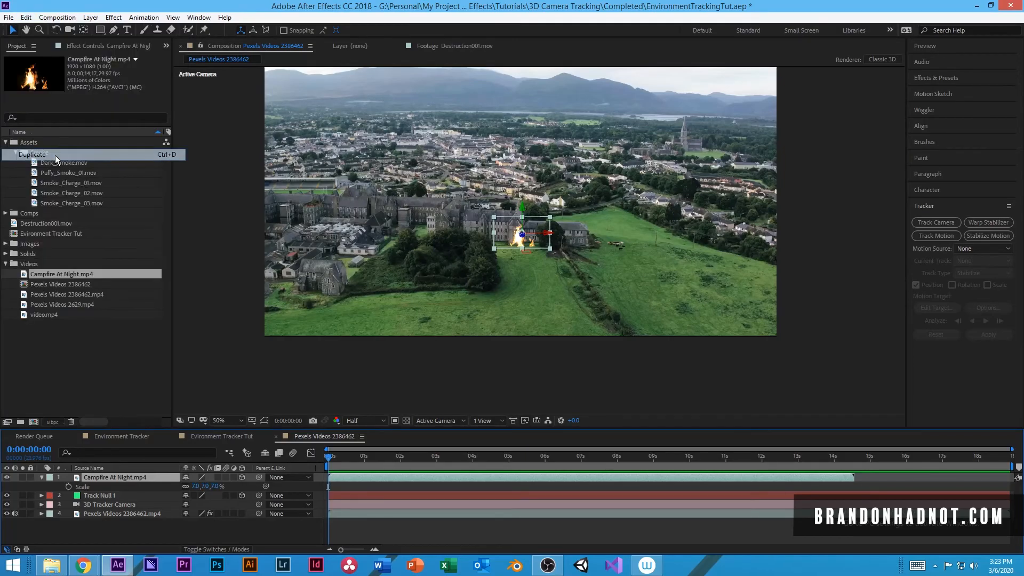
# Place the duplicate fire on the roof of the building's right-hand end wing and shrink it to fit
pyautogui.scroll(-1, 560, 254)
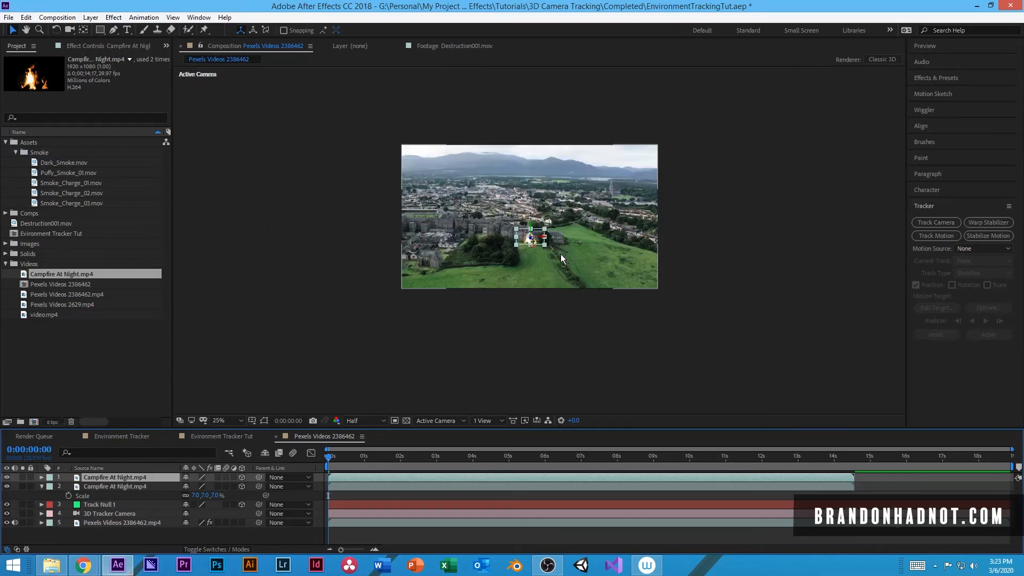
pyautogui.scroll(3, 560, 254)
pyautogui.press('v')
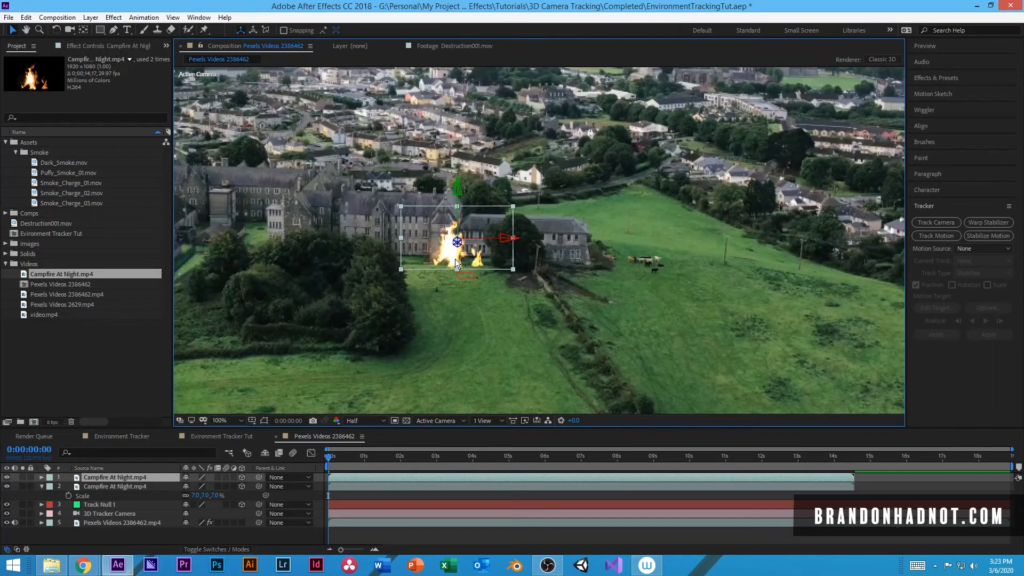
pyautogui.moveTo(452, 258); pyautogui.dragTo(555, 225)
pyautogui.moveTo(617, 172); pyautogui.dragTo(595, 180)
pyautogui.moveTo(555, 217); pyautogui.dragTo(557, 230)
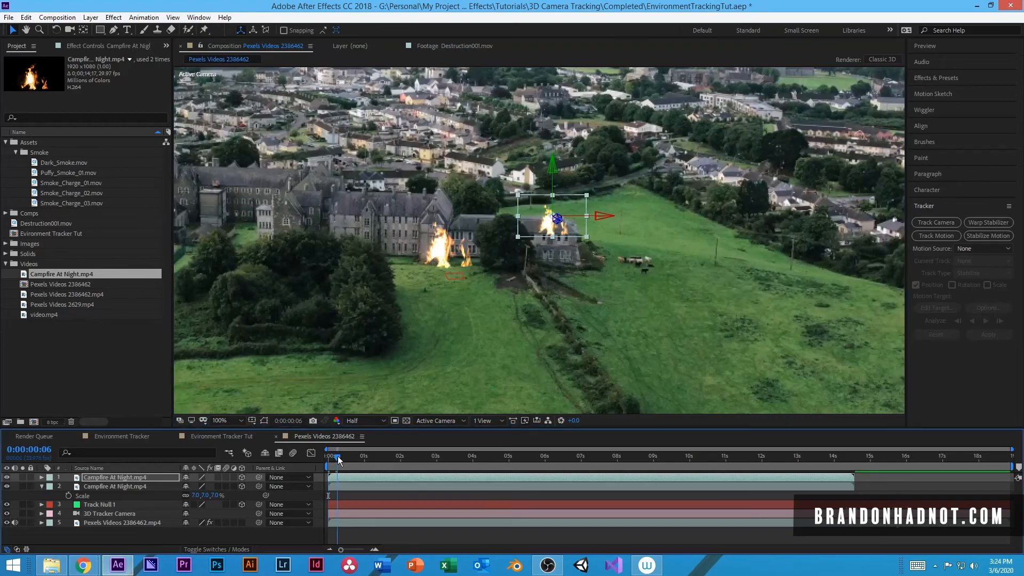
# Preview both tracked fires together and return to the first frame
pyautogui.click(405, 533)
pyautogui.press('space')
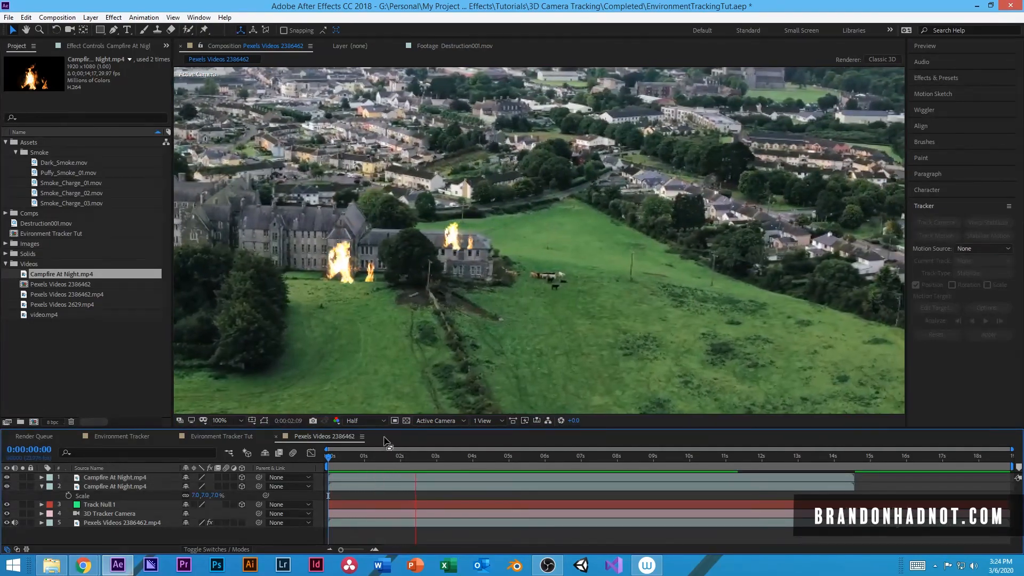
pyautogui.press('space')
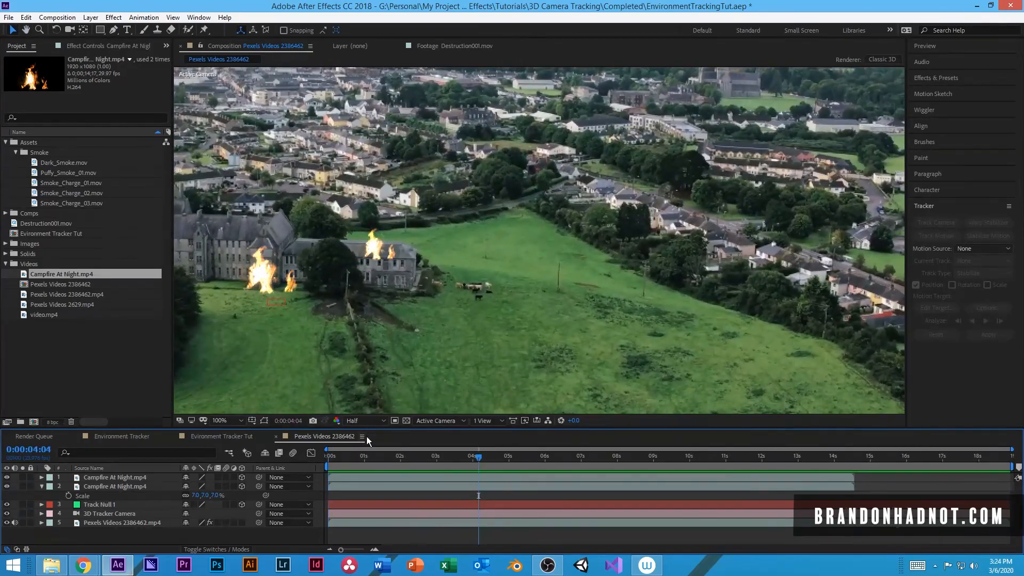
pyautogui.scroll(-1, 324, 364)
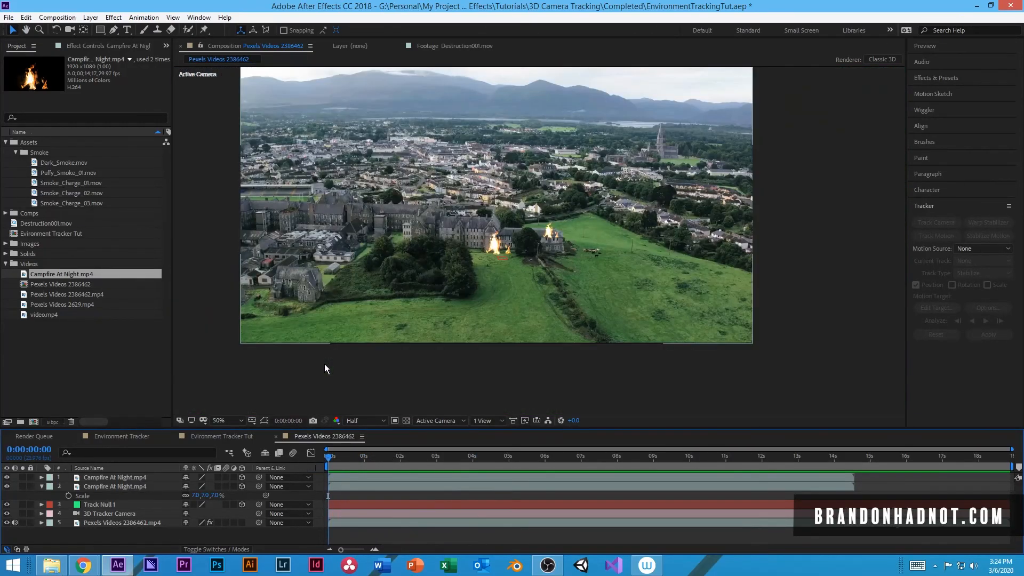
# Duplicate the campfire layer that burns at the building's front wall
pyautogui.moveTo(391, 258); pyautogui.dragTo(389, 314)
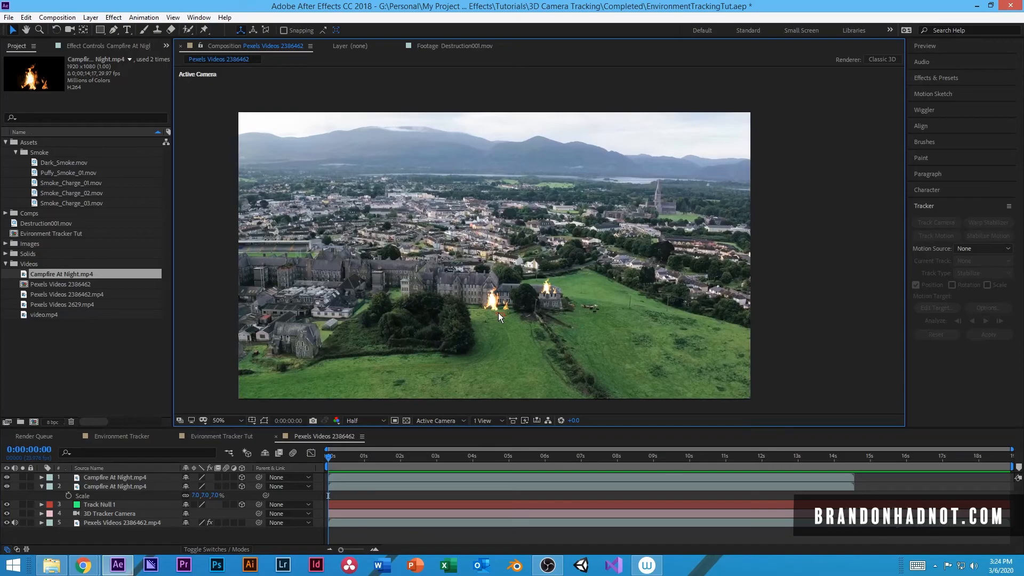
pyautogui.press('.')
pyautogui.moveTo(503, 321); pyautogui.dragTo(657, 205)
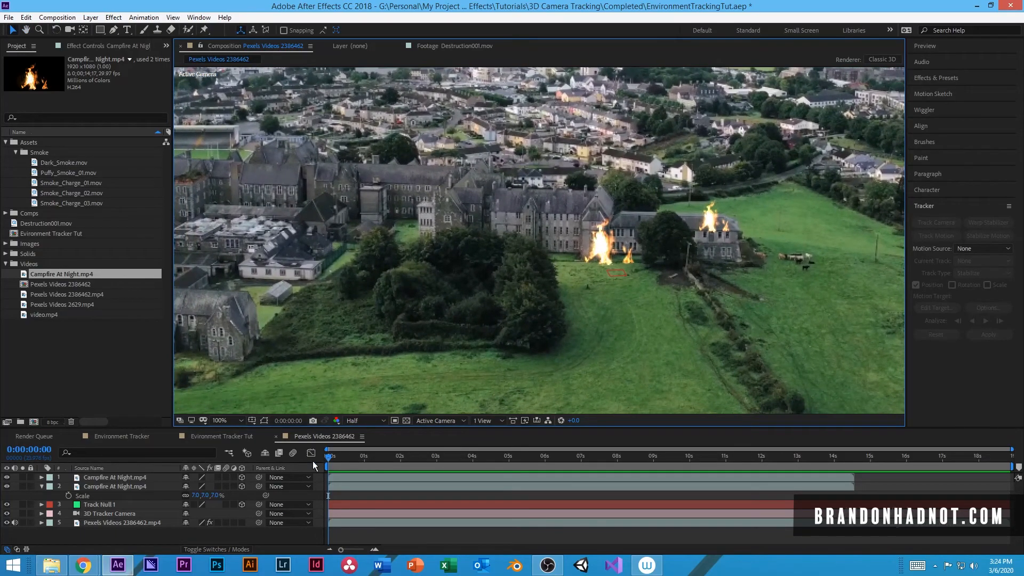
pyautogui.click(153, 477)
pyautogui.click(121, 487)
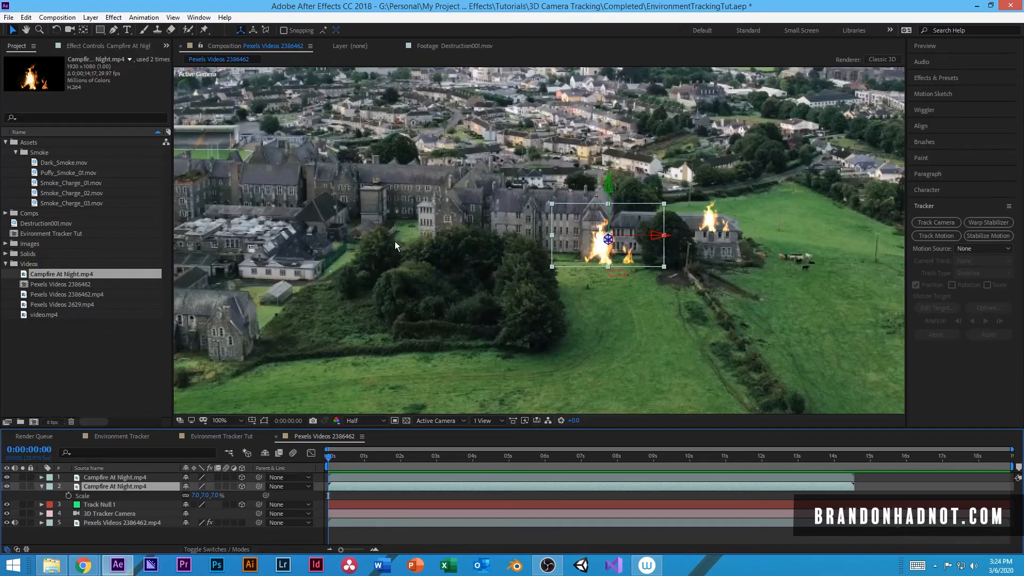
pyautogui.click(25, 17)
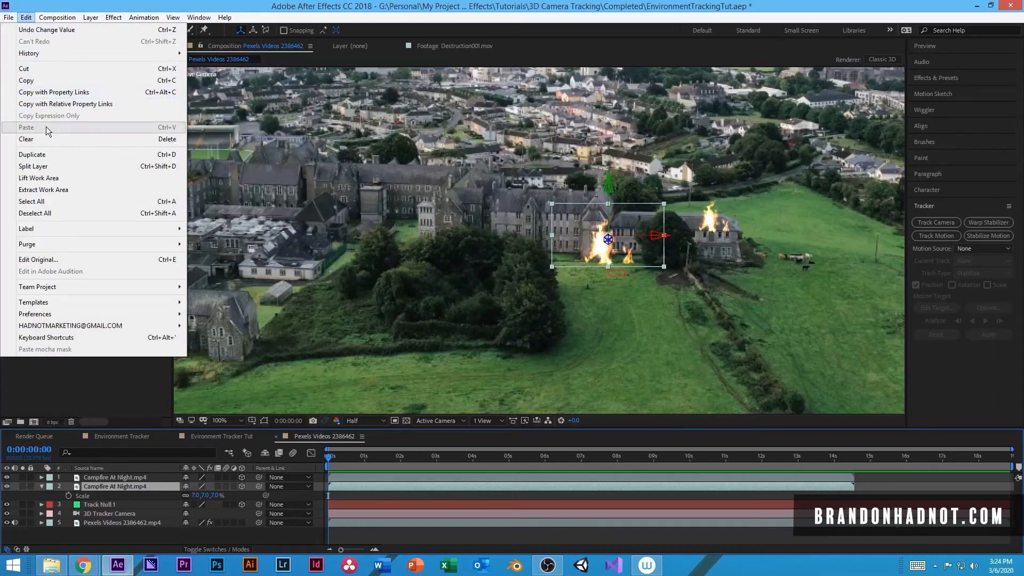
pyautogui.click(42, 155)
# Move the new fire onto the roof of the main building and enlarge it slightly
pyautogui.moveTo(600, 251); pyautogui.dragTo(507, 204)
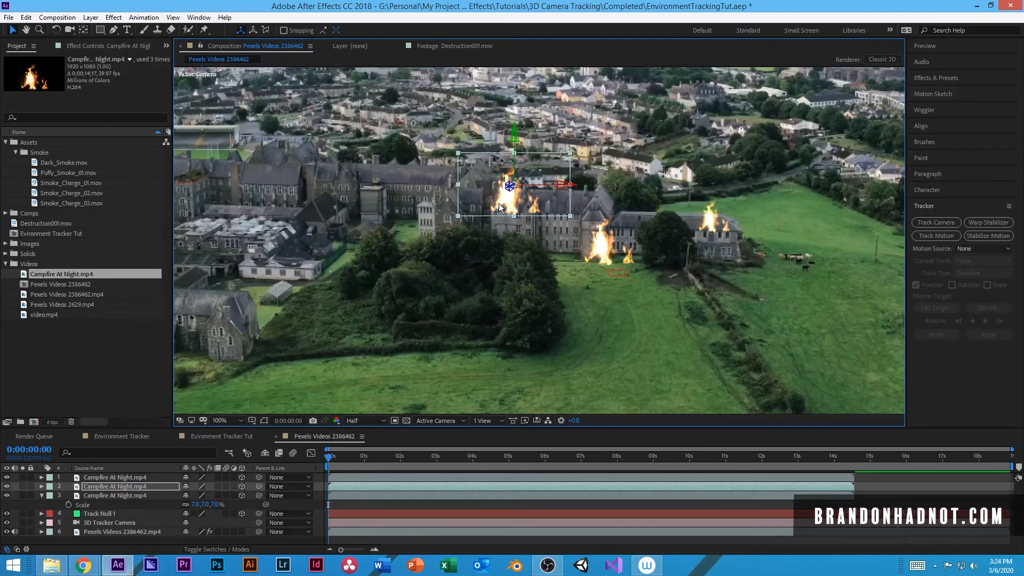
pyautogui.moveTo(457, 153); pyautogui.dragTo(450, 149)
pyautogui.moveTo(514, 197); pyautogui.dragTo(513, 195)
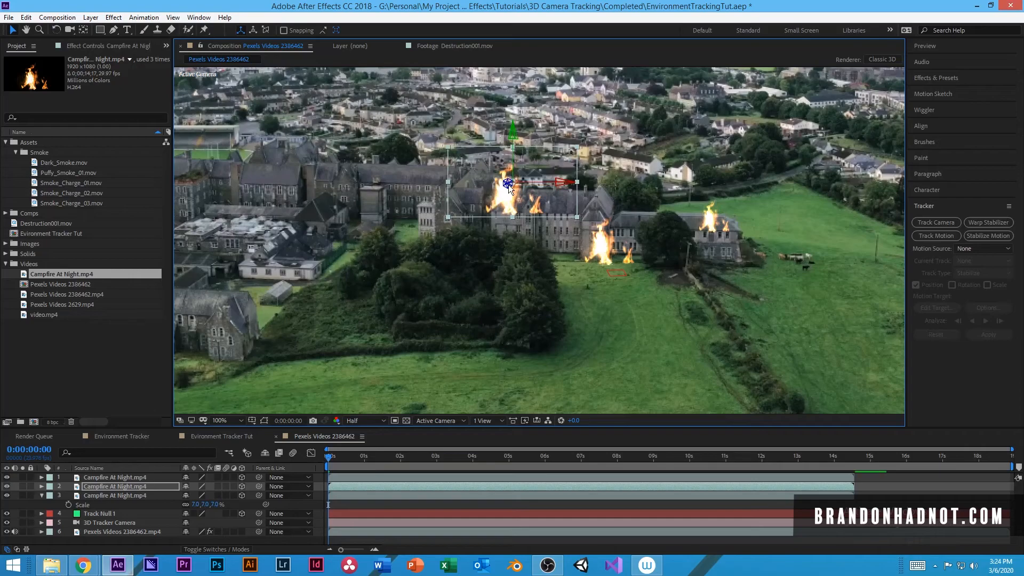
# Set the roof fire layer's Y Rotation to -160° so its flames differ from the other copies
pyautogui.click(56, 30)
pyautogui.click(108, 485)
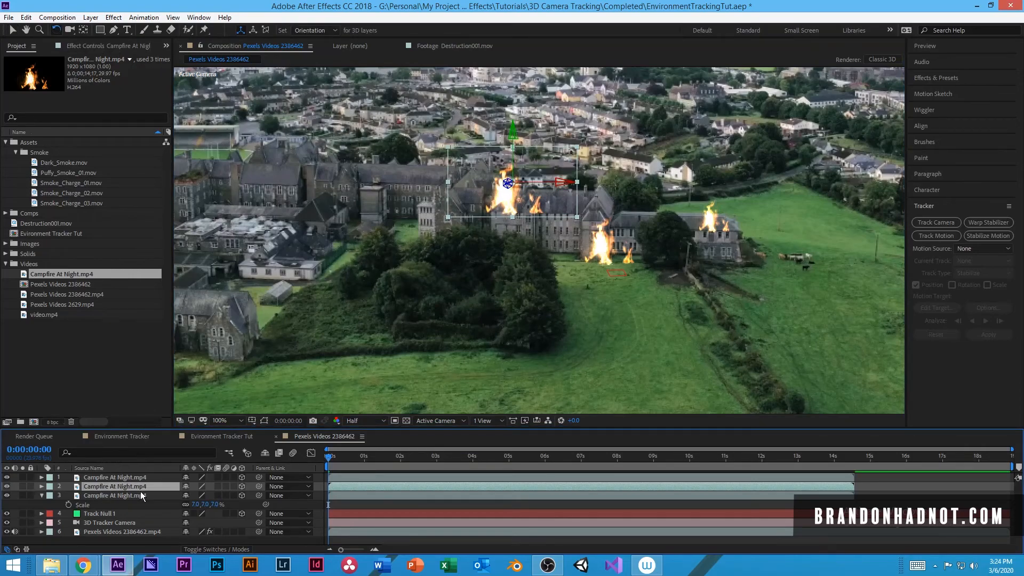
pyautogui.press('r')
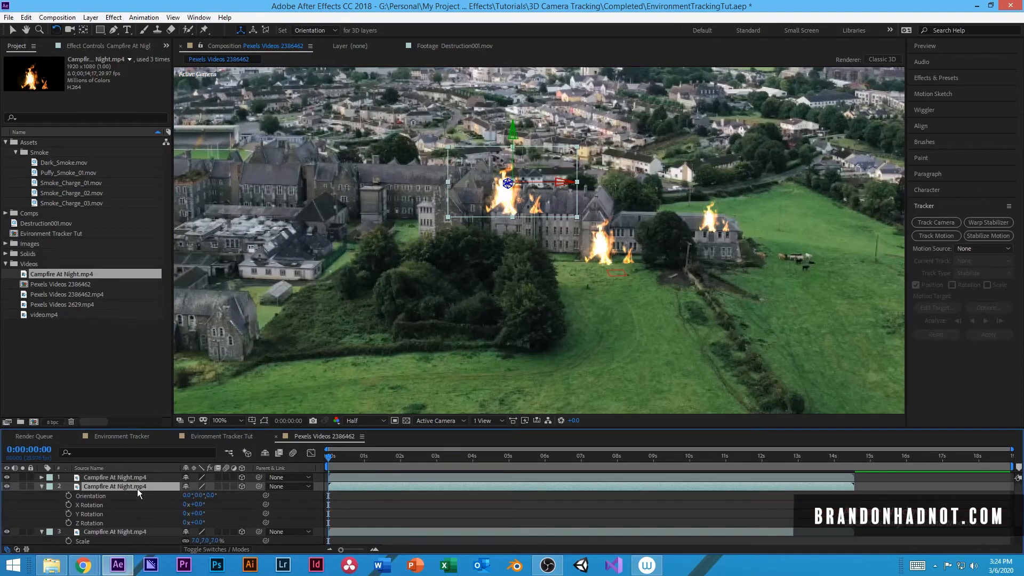
pyautogui.moveTo(198, 513); pyautogui.dragTo(120, 524)
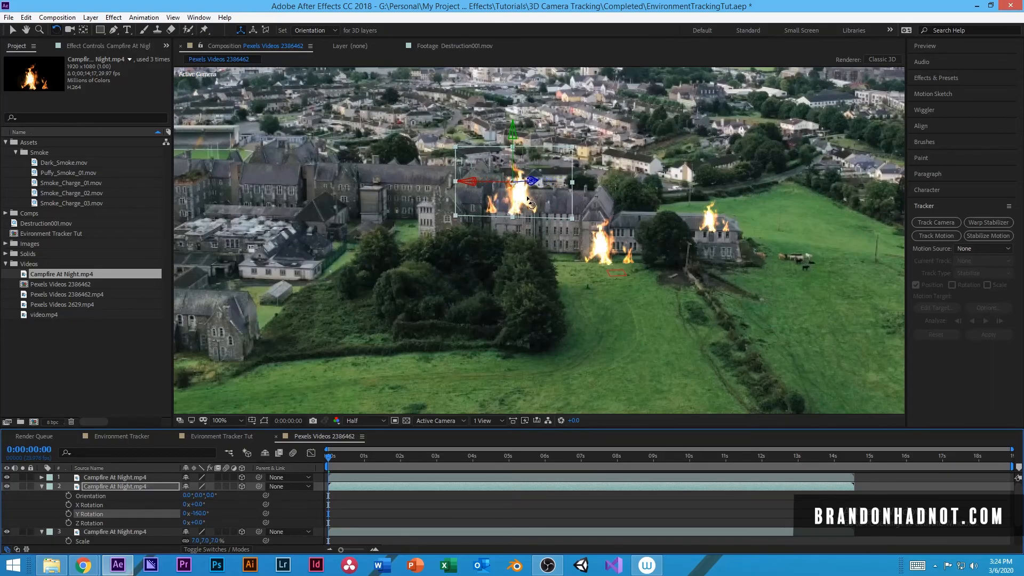
# Shift the rotated fire further left along the main building's roof, shrink it, and deselect it at the first frame
pyautogui.press('v')
pyautogui.moveTo(519, 198); pyautogui.dragTo(495, 189)
pyautogui.moveTo(549, 138); pyautogui.dragTo(529, 147)
pyautogui.moveTo(511, 186); pyautogui.dragTo(504, 188)
pyautogui.moveTo(329, 457)
pyautogui.mouseDown()
pyautogui.moveTo(351, 453)
pyautogui.moveTo(316, 461)
pyautogui.mouseUp()
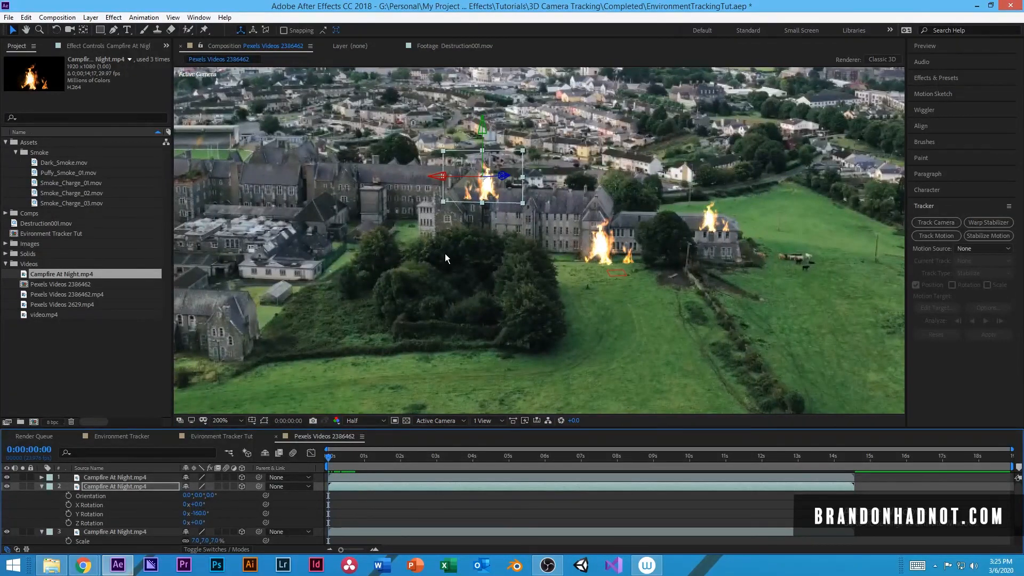
pyautogui.press(',')
pyautogui.press('.')
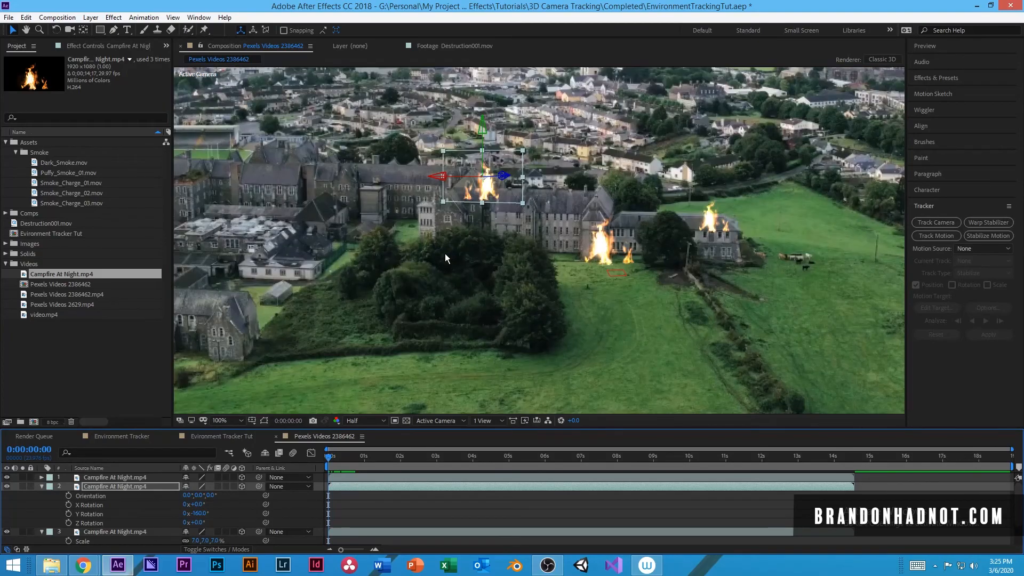
pyautogui.press(',')
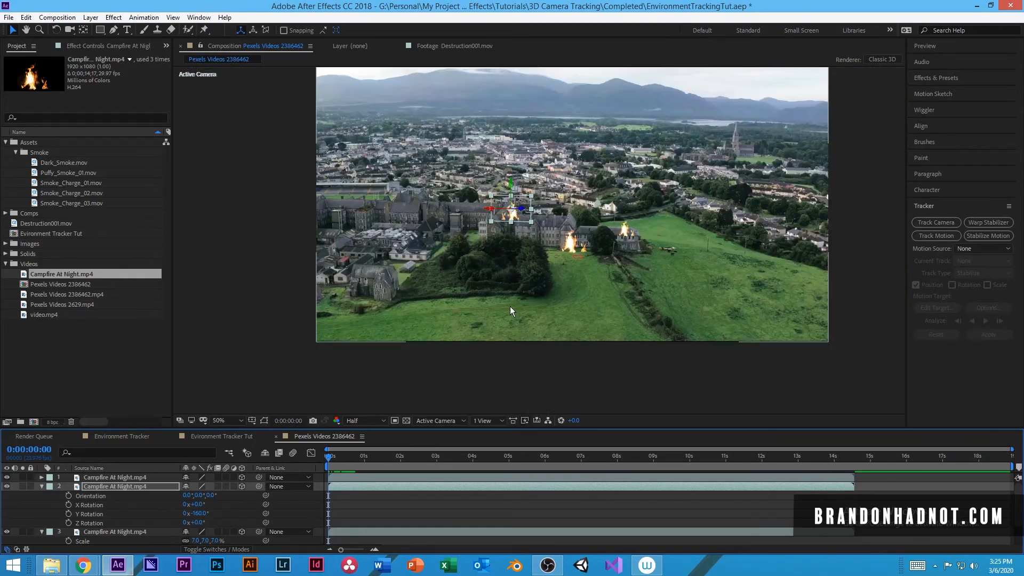
pyautogui.click(383, 496)
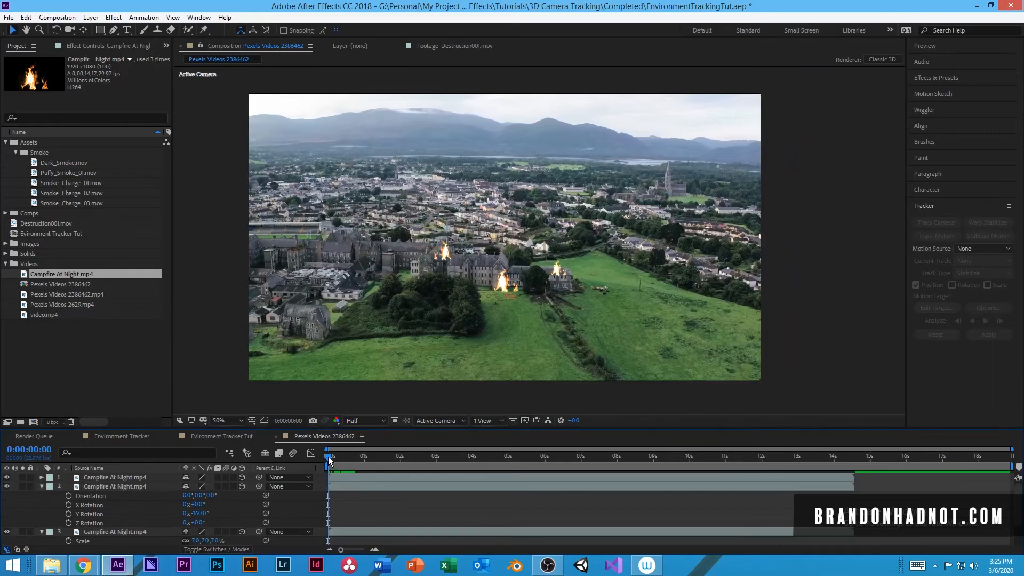
# Play back the tracked fires, return to the first frame, and duplicate the campfire layer on the main building's roof
pyautogui.press('space')
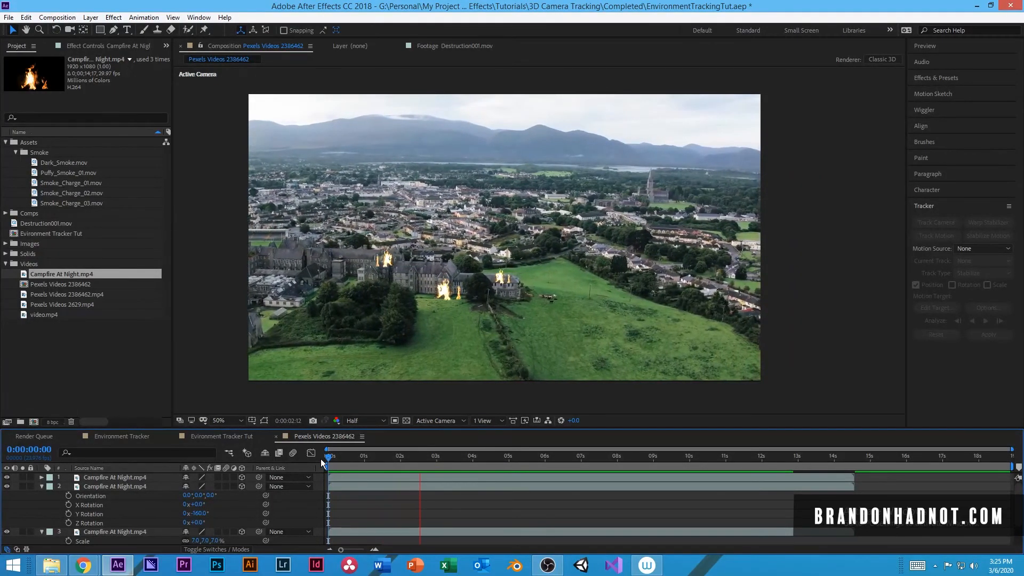
pyautogui.press('space')
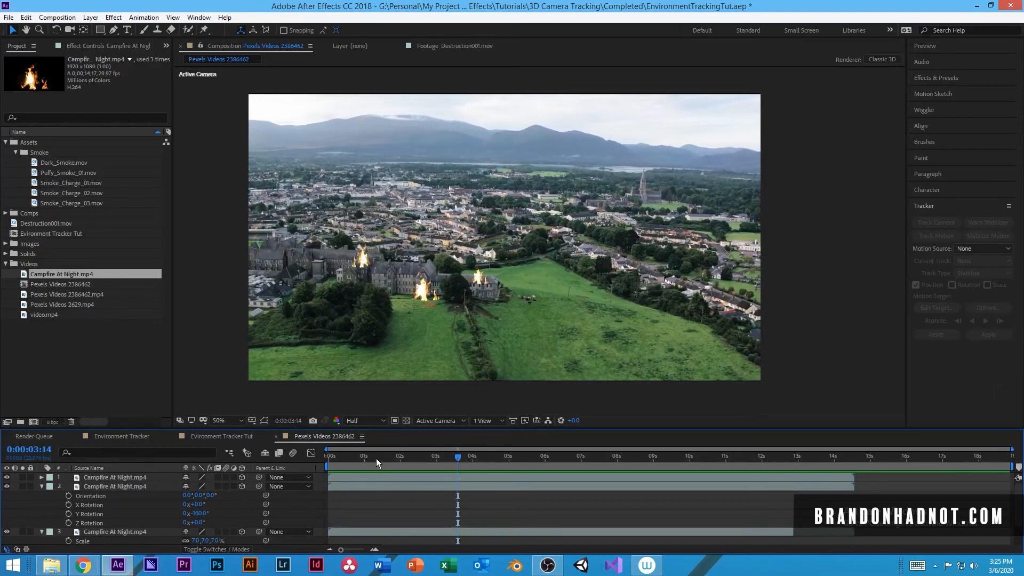
pyautogui.moveTo(376, 459); pyautogui.dragTo(321, 465)
pyautogui.click(123, 476)
pyautogui.click(122, 485)
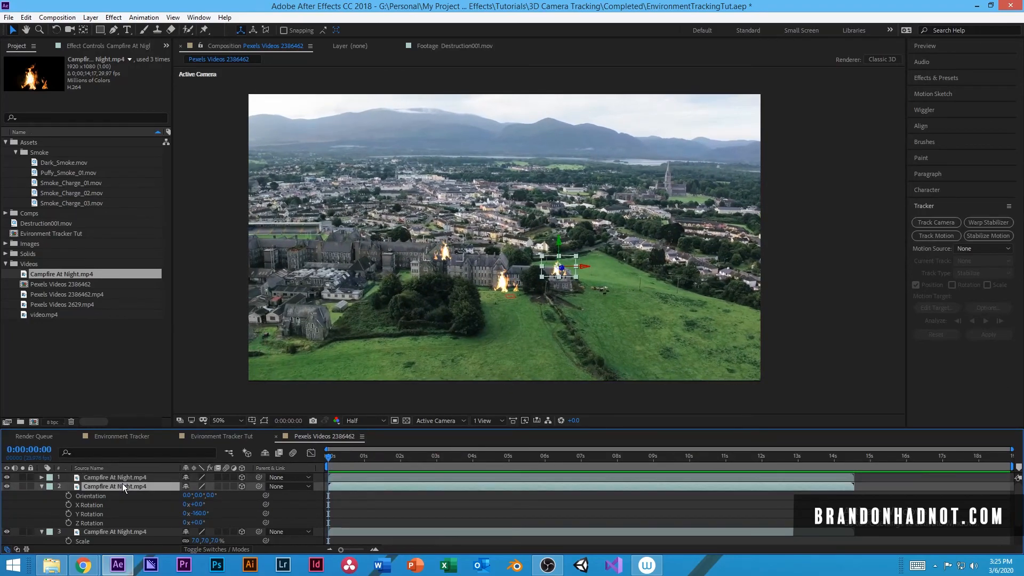
pyautogui.hotkey('ctrl', 'd')
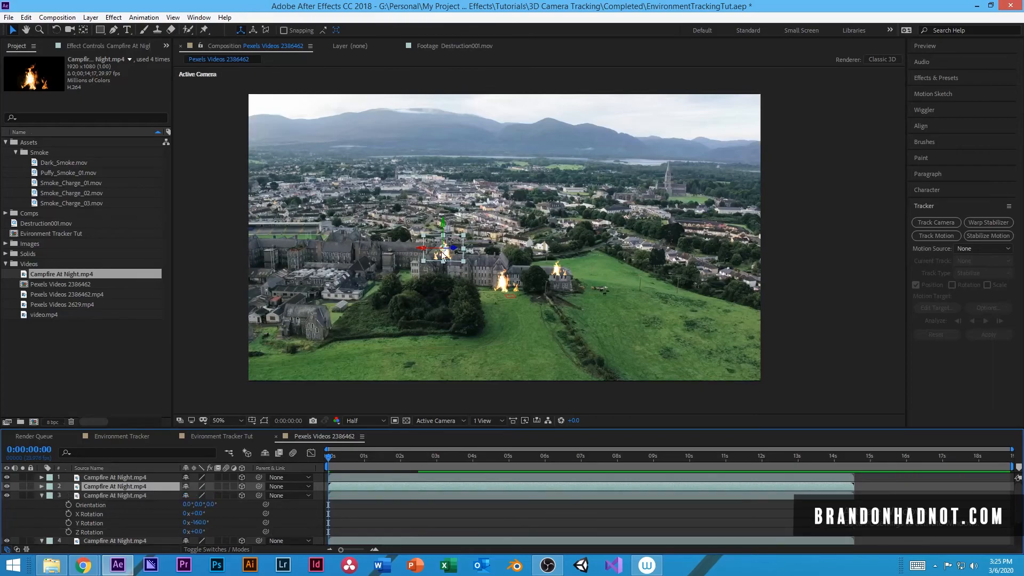
# Shift the duplicated roof fire slightly and rotate it about its vertical axis so its flames differ from the original
pyautogui.click(449, 253)
pyautogui.press('/')
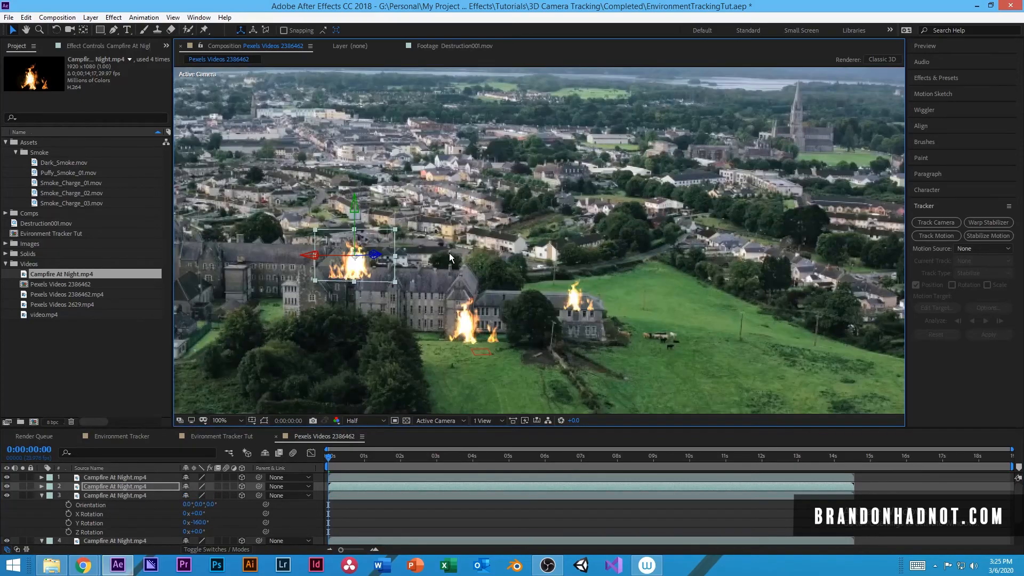
pyautogui.moveTo(356, 274); pyautogui.dragTo(360, 271)
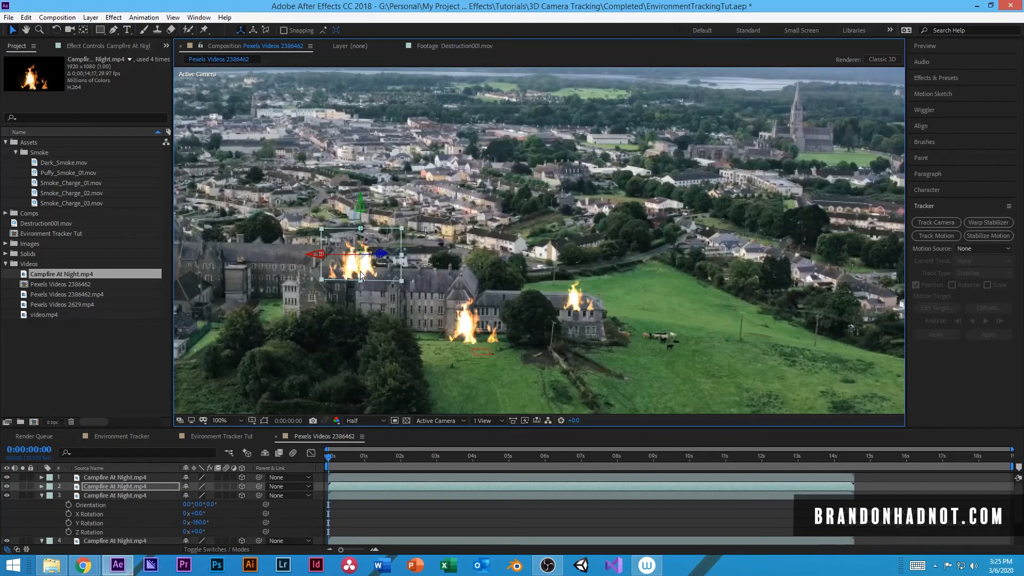
pyautogui.press('w')
pyautogui.moveTo(361, 214); pyautogui.dragTo(325, 219)
pyautogui.press('v')
pyautogui.click(357, 229)
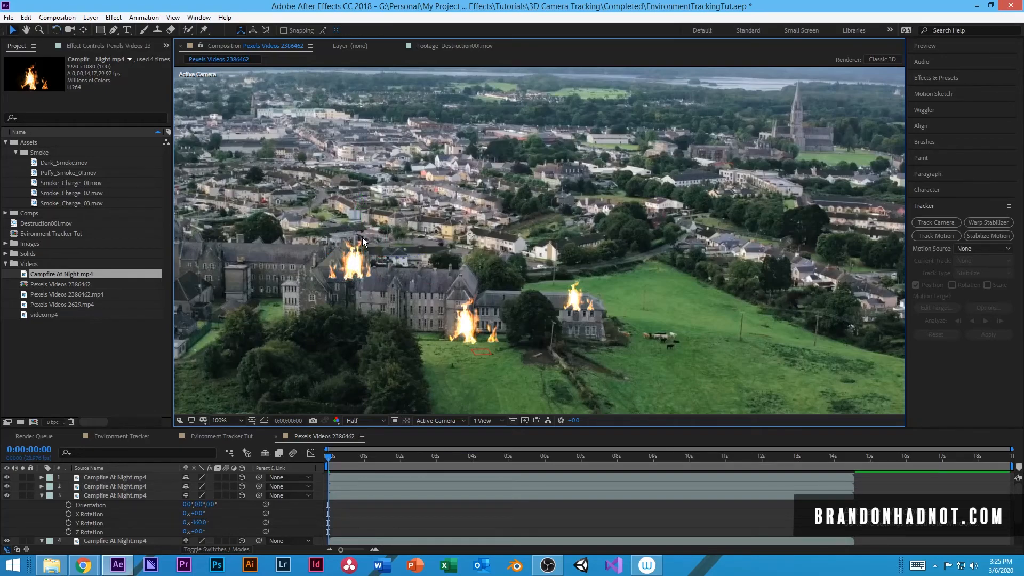
pyautogui.click(356, 269)
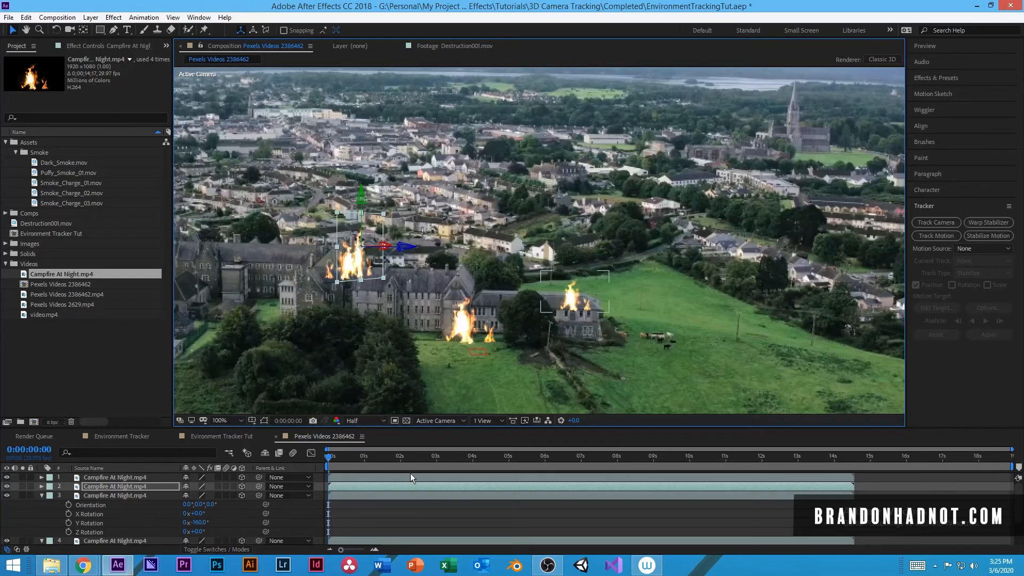
# Nudge the rotated fire copy along the main building's roof so its flames sit beside the original fire
pyautogui.scroll(3, 472, 324)
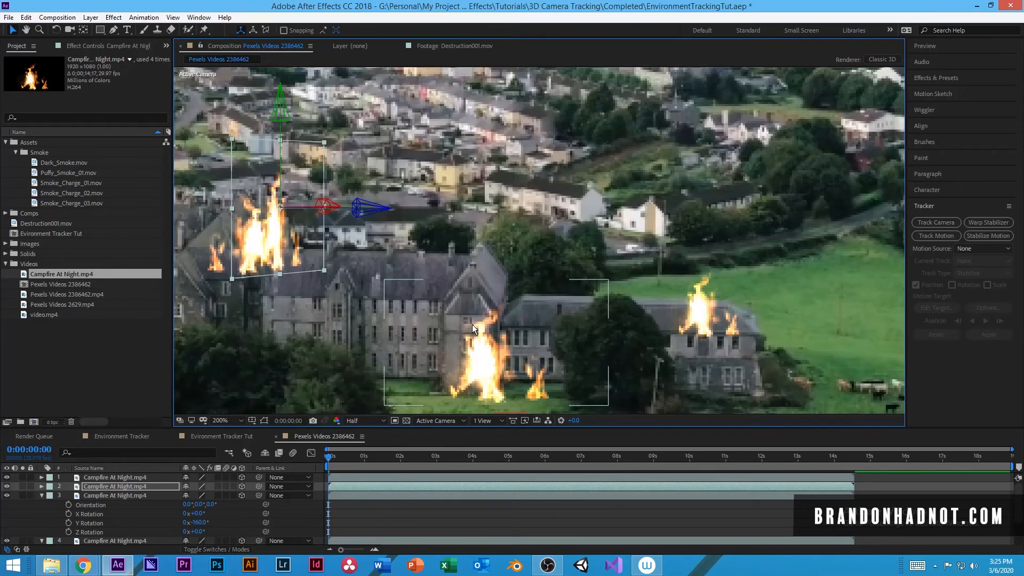
pyautogui.scroll(-2, 472, 324)
pyautogui.scroll(1, 472, 325)
pyautogui.moveTo(412, 302); pyautogui.dragTo(457, 304)
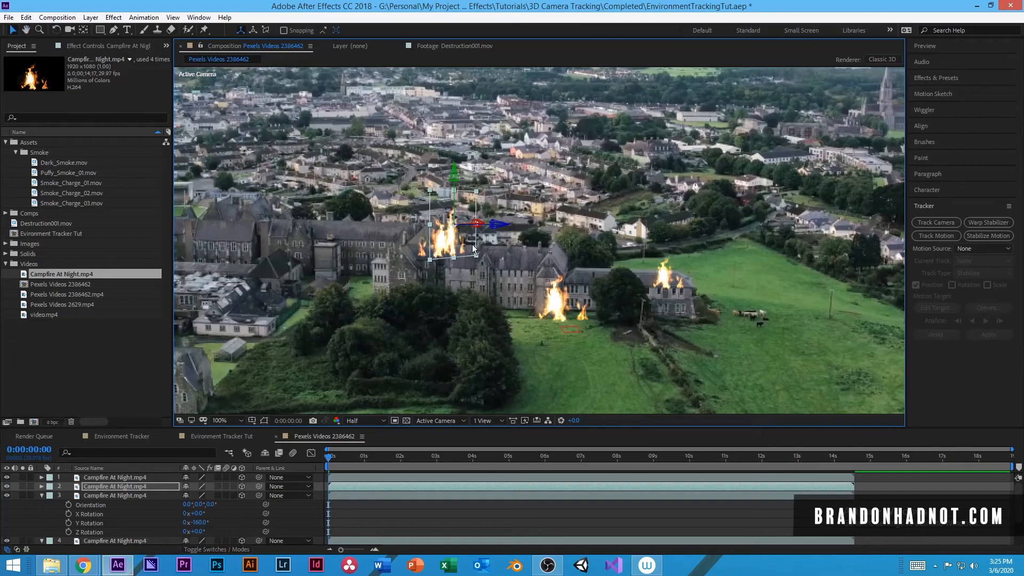
pyautogui.press('Right')
pyautogui.press('Right')
pyautogui.press('Right')
pyautogui.press('Right')
pyautogui.press('Right')
pyautogui.press('Right')
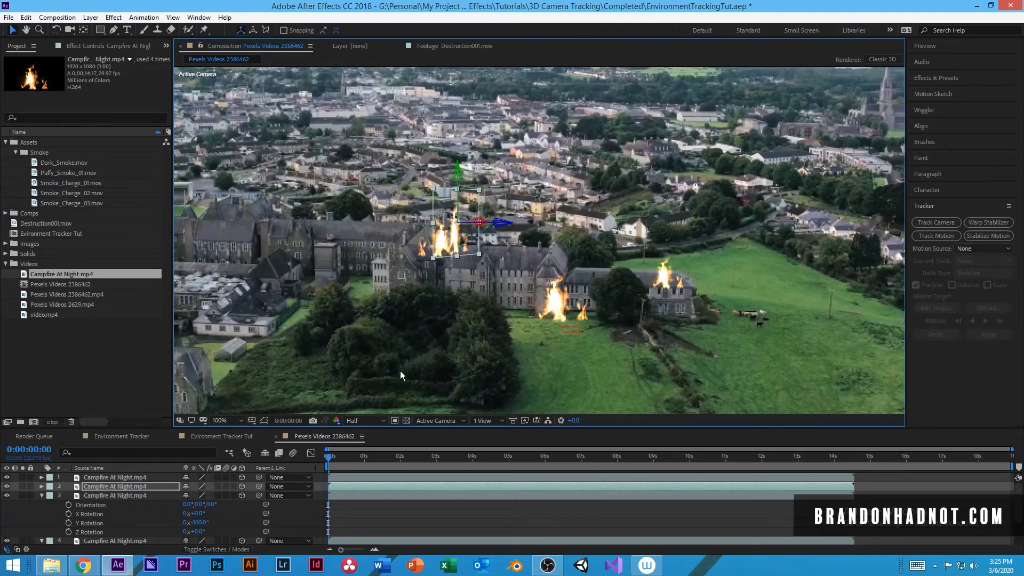
# Duplicate the roof fire with the -160° Y Rotation, move the copy to the far-left building, and rotate it
pyautogui.click(127, 477)
pyautogui.click(128, 486)
pyautogui.click(127, 495)
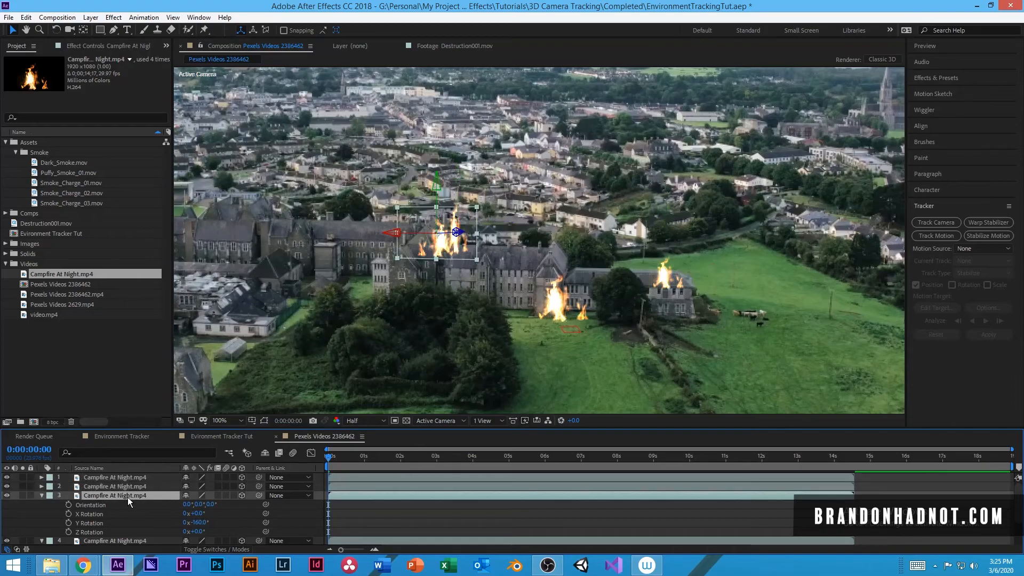
pyautogui.hotkey('ctrl', 'd')
pyautogui.moveTo(437, 248); pyautogui.dragTo(239, 262)
pyautogui.press('Return')
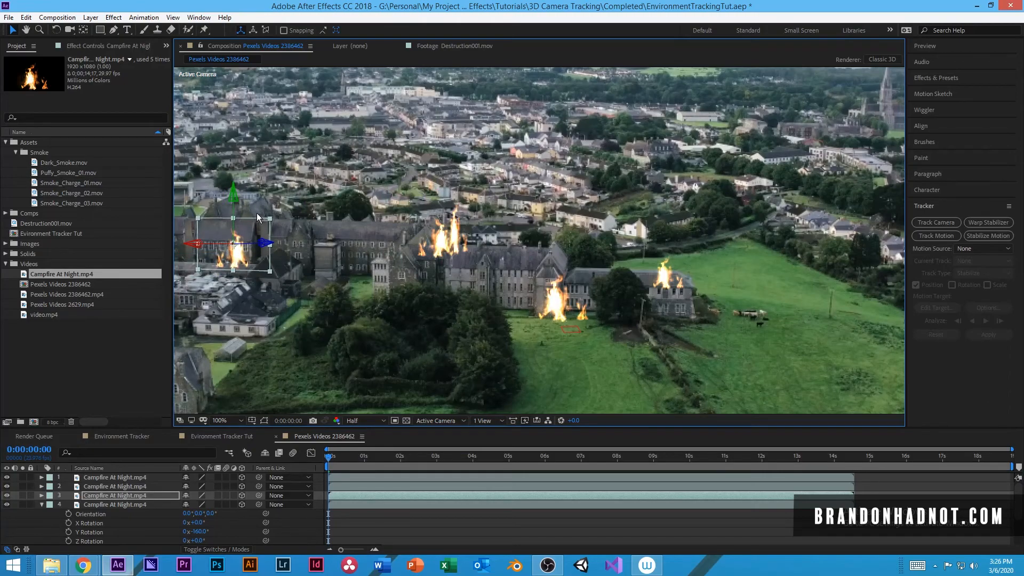
pyautogui.press('w')
pyautogui.moveTo(235, 199); pyautogui.dragTo(249, 195)
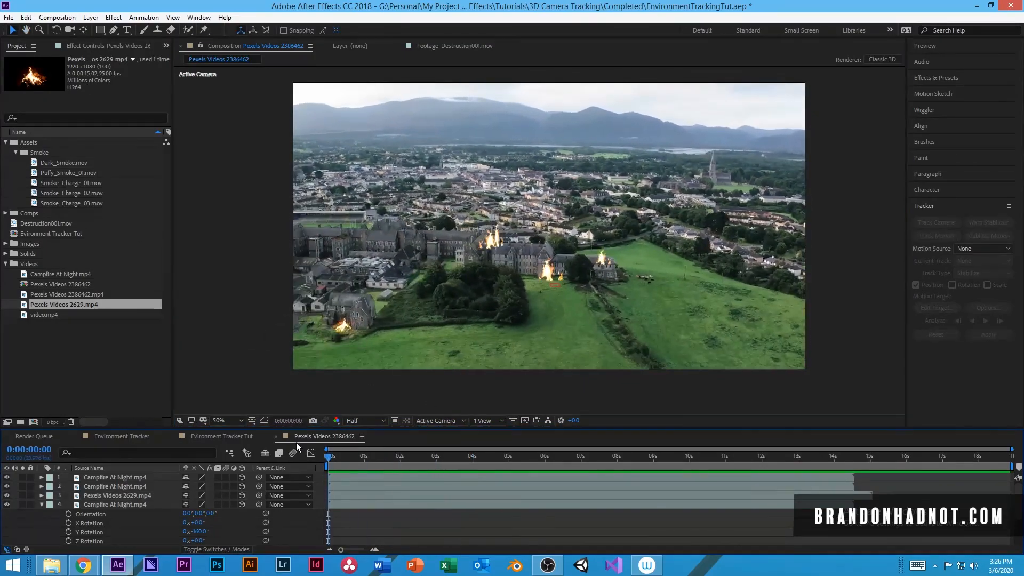
# Draw a closed Pen tool mask around the base of the front-wall campfire, following the line where wall meets grass
pyautogui.scroll(4, 559, 318)
pyautogui.click(557, 306)
pyautogui.moveTo(567, 325); pyautogui.dragTo(459, 226)
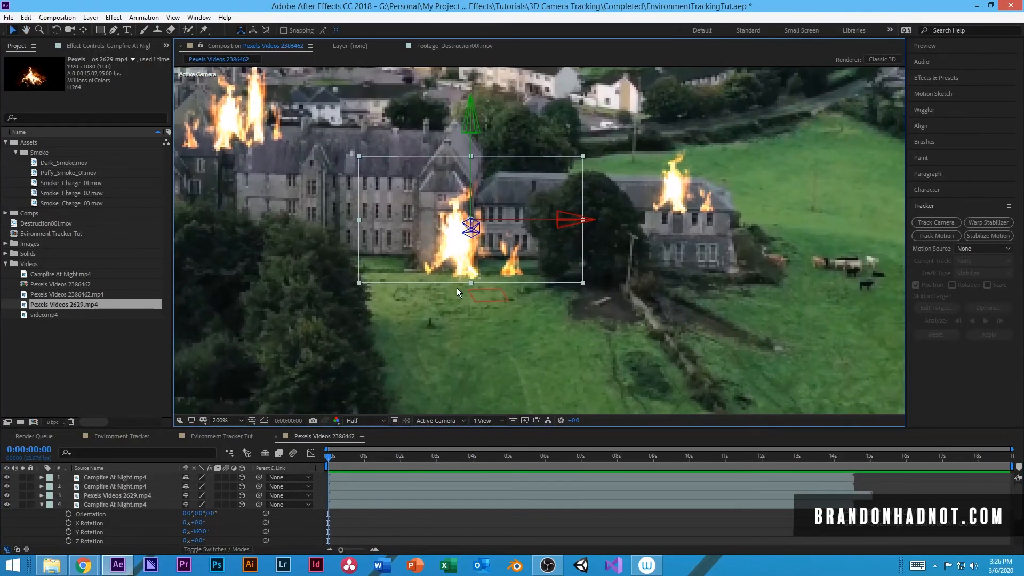
pyautogui.scroll(-3, 120, 512)
pyautogui.click(127, 501)
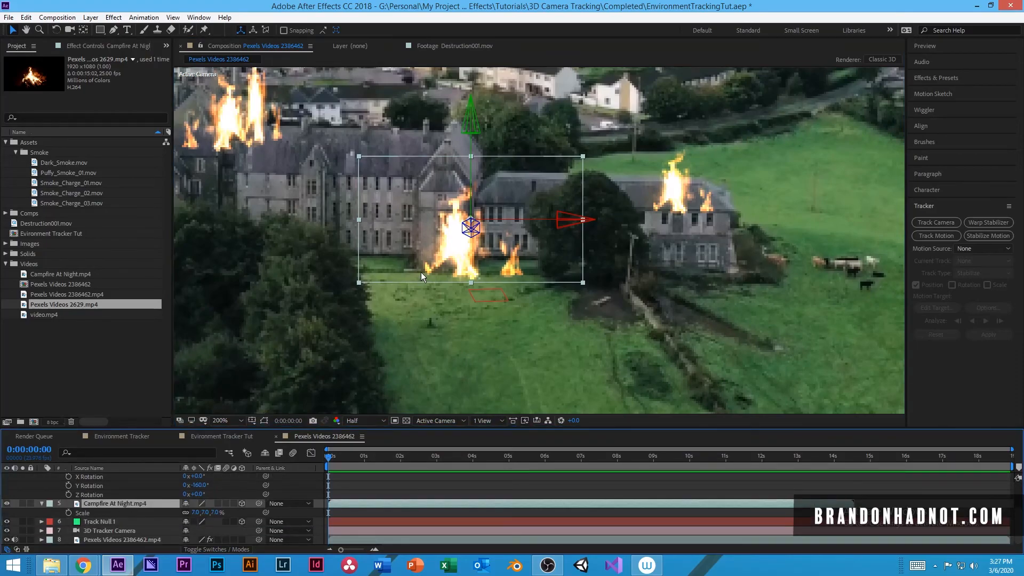
pyautogui.click(112, 31)
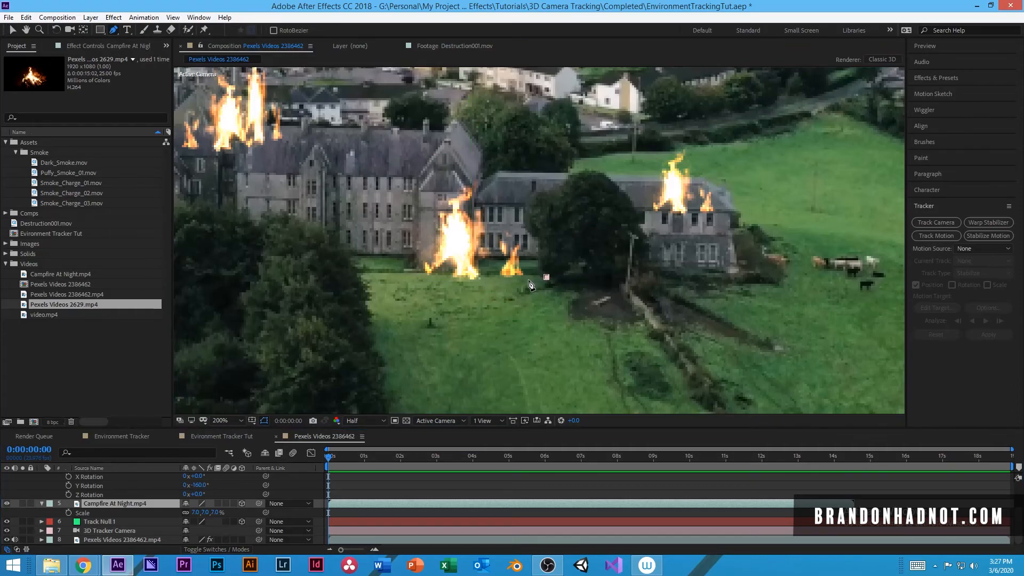
pyautogui.click(546, 277)
pyautogui.click(511, 272)
pyautogui.click(491, 266)
pyautogui.click(479, 265)
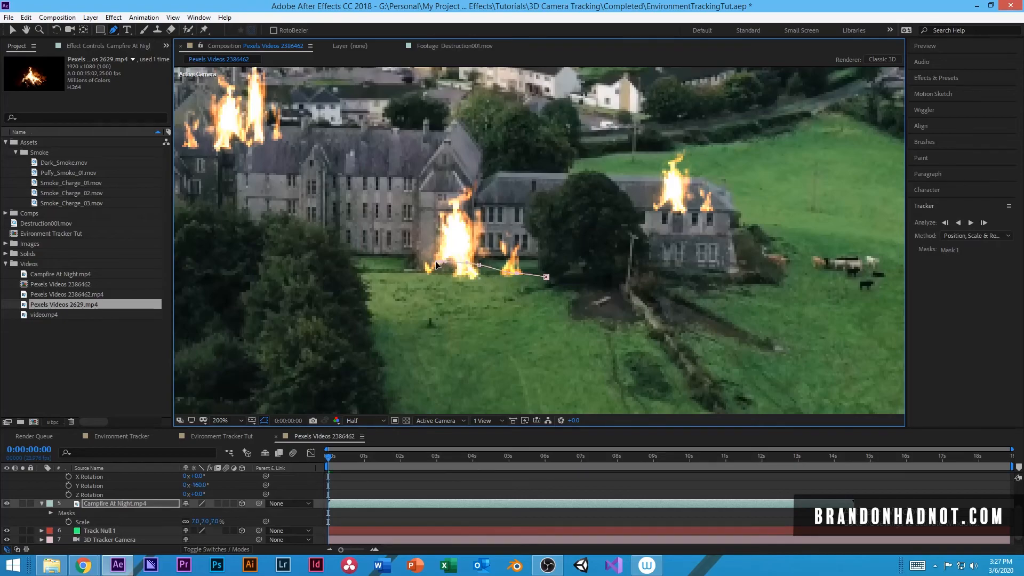
pyautogui.click(386, 280)
pyautogui.click(456, 295)
pyautogui.moveTo(550, 311); pyautogui.dragTo(564, 307)
pyautogui.click(547, 278)
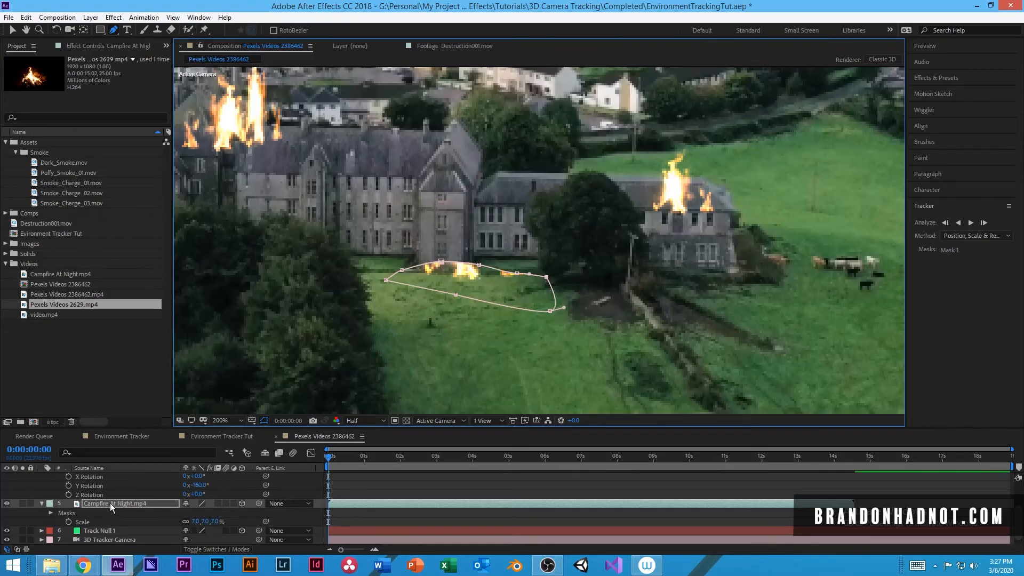
# Set the front-wall fire's mask to Subtract with a 61-pixel feather, and hide the mask outlines
pyautogui.click(50, 513)
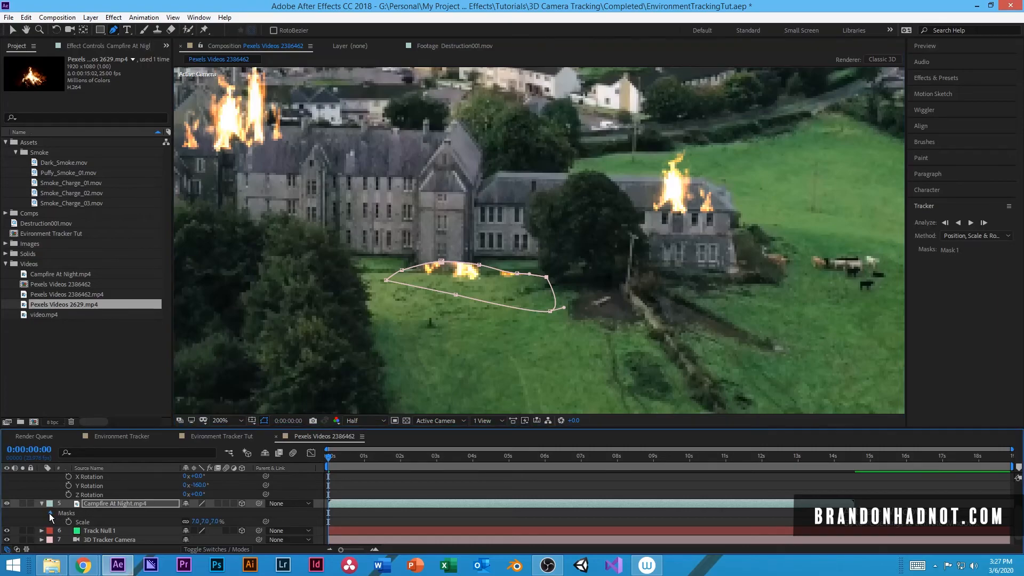
pyautogui.click(193, 504)
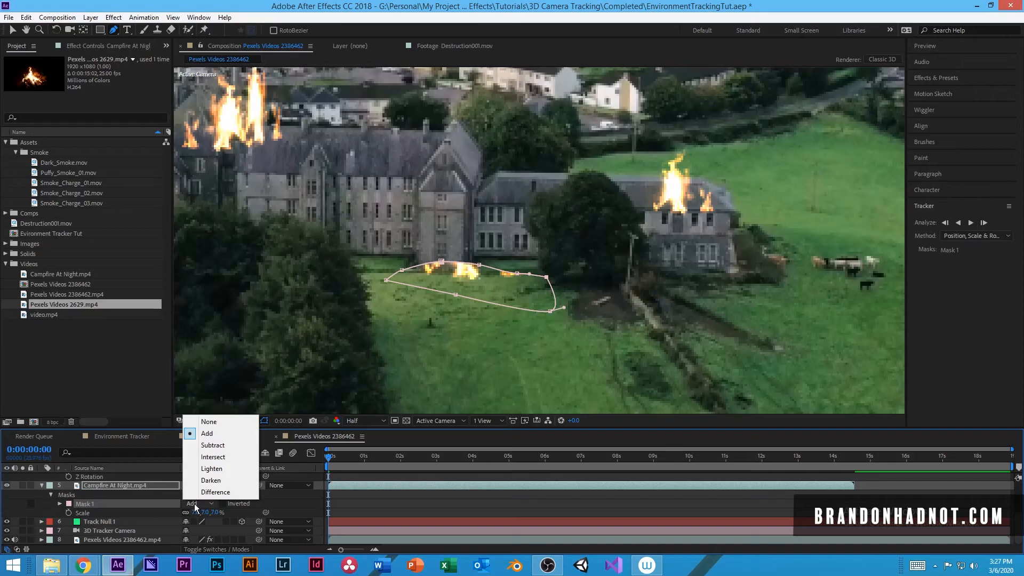
pyautogui.click(211, 445)
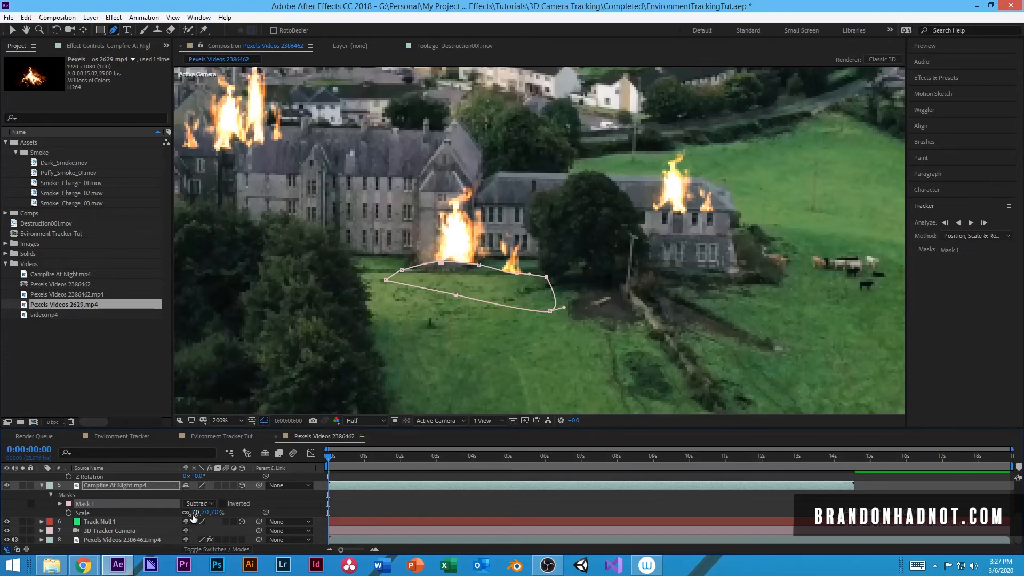
pyautogui.press('f')
pyautogui.moveTo(197, 513)
pyautogui.mouseDown()
pyautogui.moveTo(223, 513)
pyautogui.moveTo(203, 512)
pyautogui.mouseUp()
pyautogui.click(263, 421)
pyautogui.moveTo(329, 454)
pyautogui.mouseDown()
pyautogui.moveTo(360, 457)
pyautogui.moveTo(325, 462)
pyautogui.mouseUp()
pyautogui.scroll(1, 437, 280)
pyautogui.scroll(-6, 438, 283)
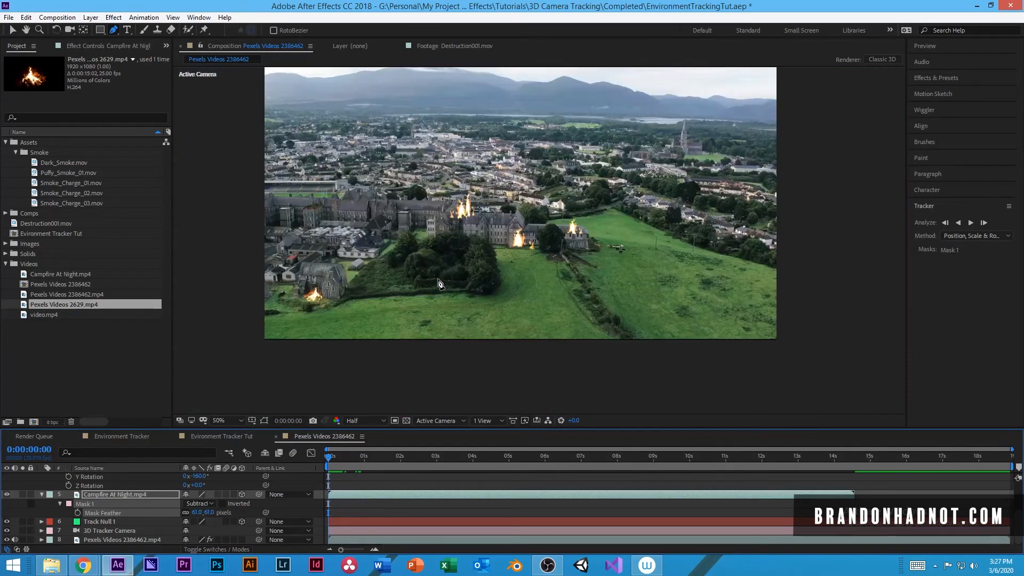
# Draw a rectangular mask across the base of the campfire on the small end building's roof
pyautogui.moveTo(533, 224); pyautogui.dragTo(532, 272)
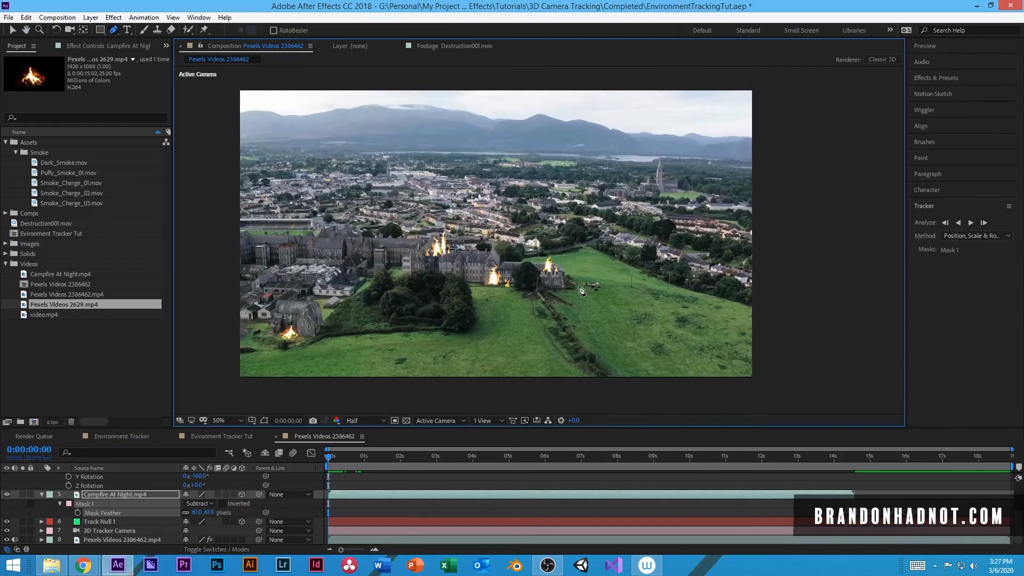
pyautogui.scroll(1, 554, 271)
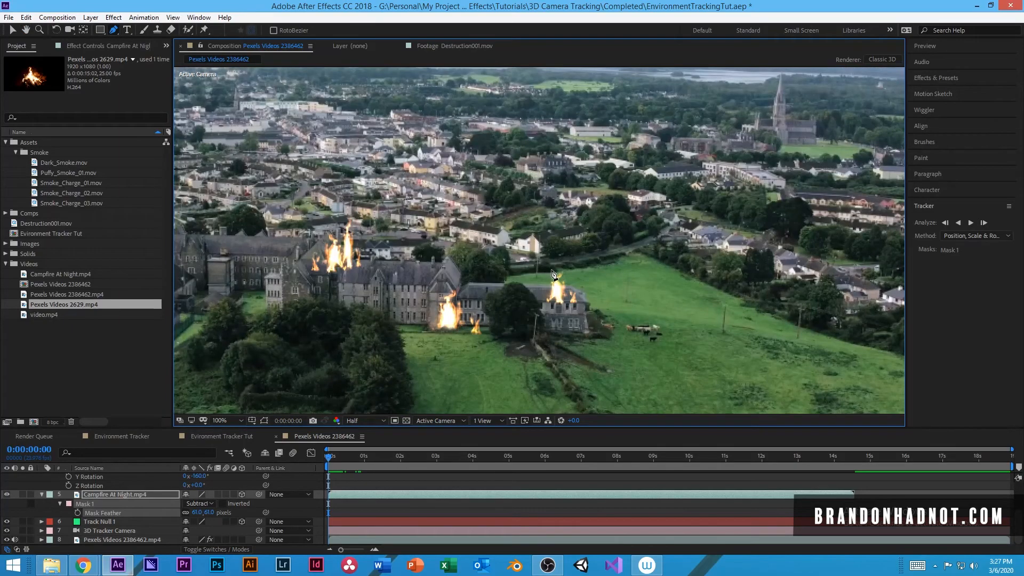
pyautogui.scroll(2, 551, 287)
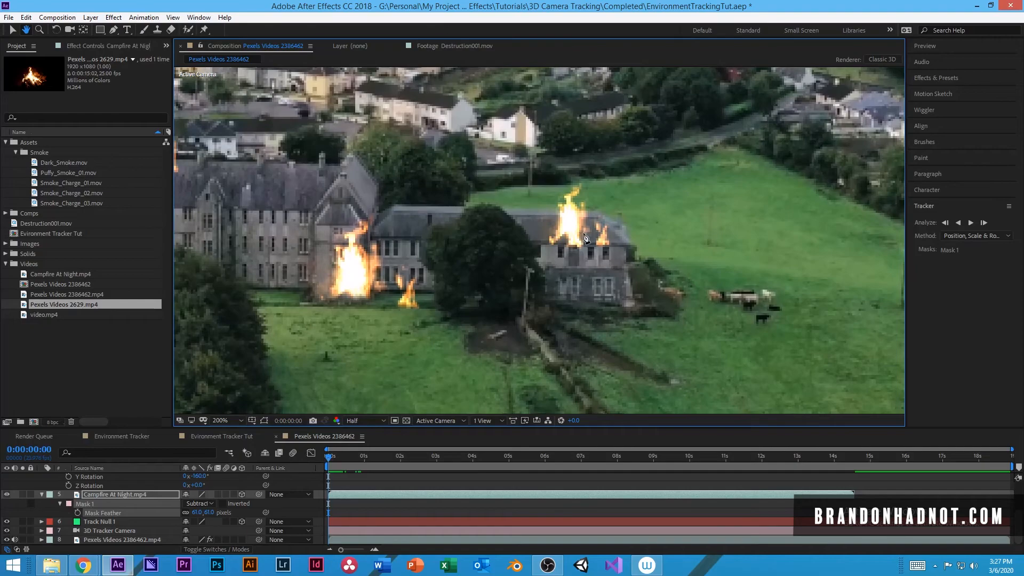
pyautogui.press('v')
pyautogui.click(552, 235)
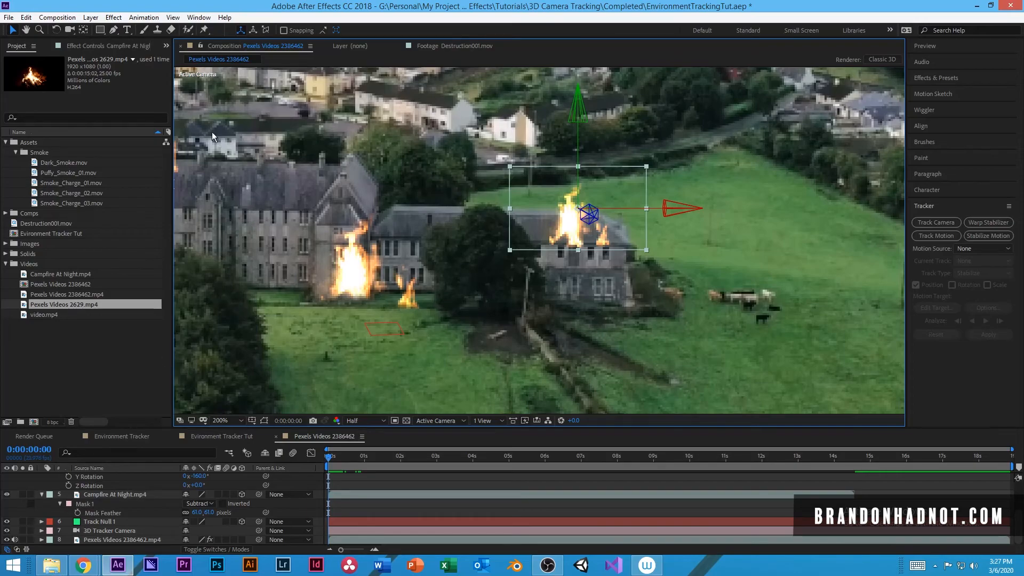
pyautogui.click(102, 31)
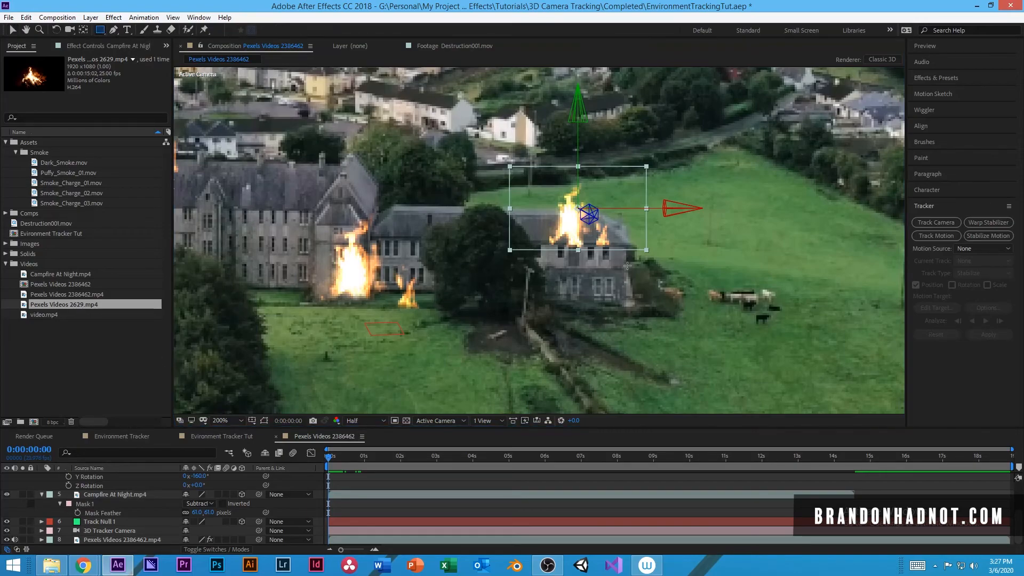
pyautogui.moveTo(635, 259); pyautogui.dragTo(531, 237)
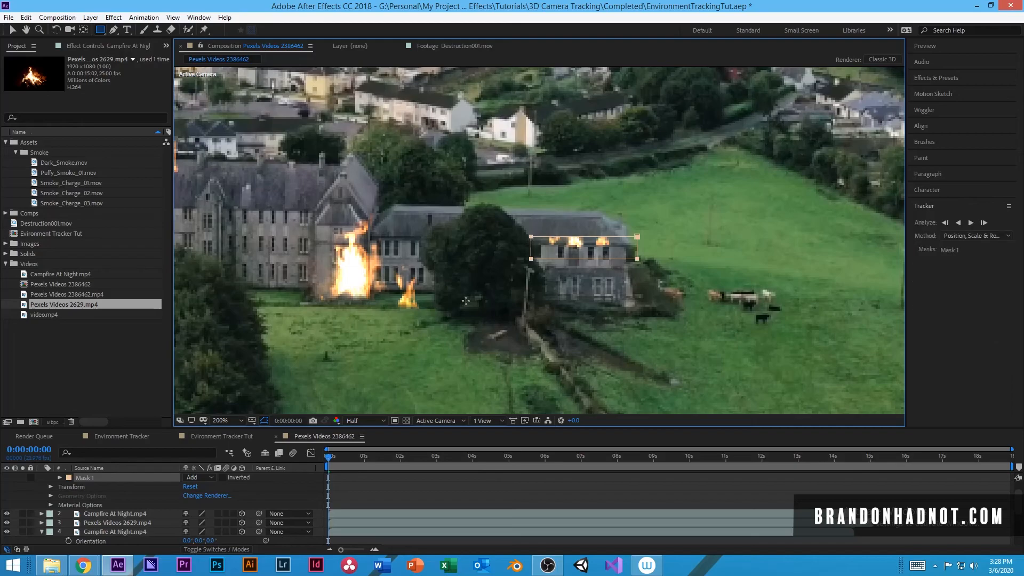
# Set the end-building fire's mask to Subtract and shift it slightly down and left to line up with the roof edge
pyautogui.click(199, 477)
pyautogui.click(203, 419)
pyautogui.press('v')
pyautogui.doubleClick(530, 260)
pyautogui.moveTo(543, 255); pyautogui.dragTo(541, 264)
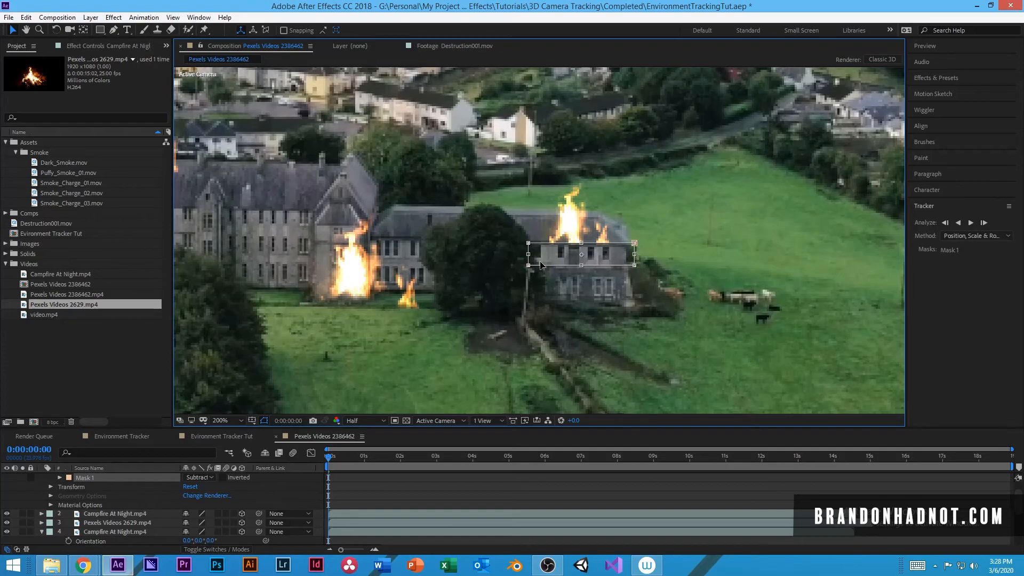
pyautogui.moveTo(540, 265); pyautogui.dragTo(535, 267)
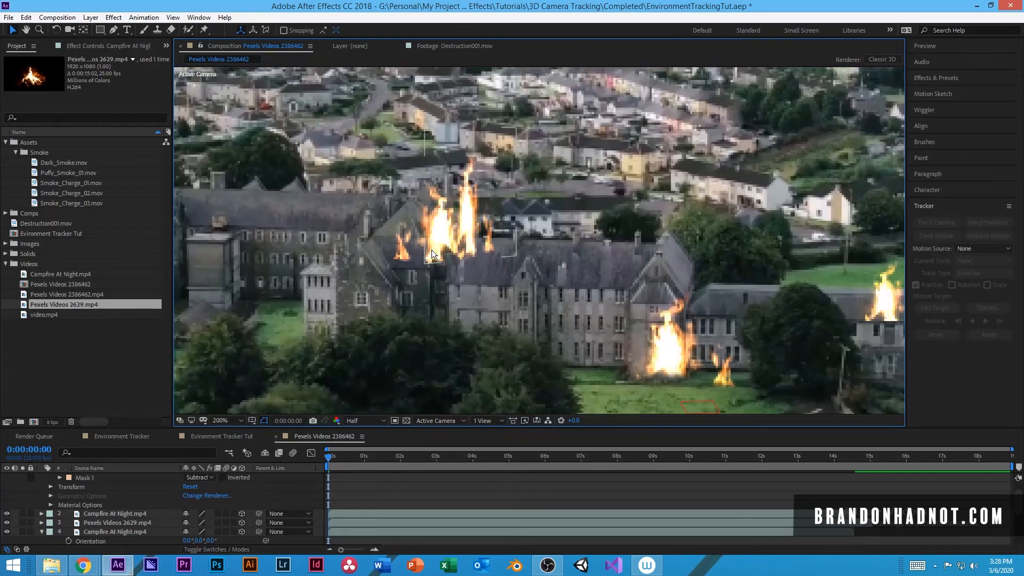
# Draw a rectangular mask across the base of the rotated campfire copy on the main building's roof
pyautogui.scroll(2, 431, 249)
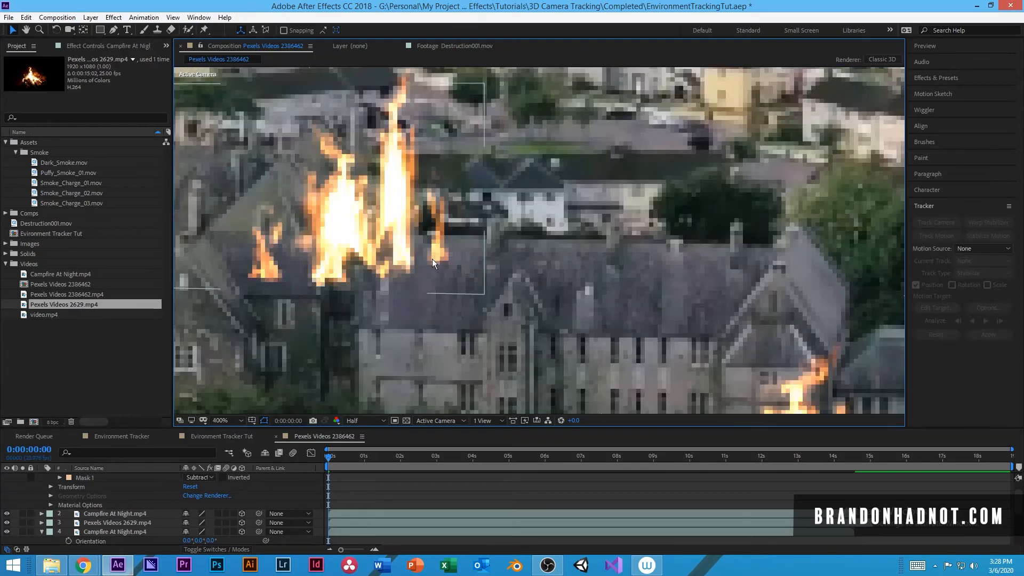
pyautogui.click(437, 223)
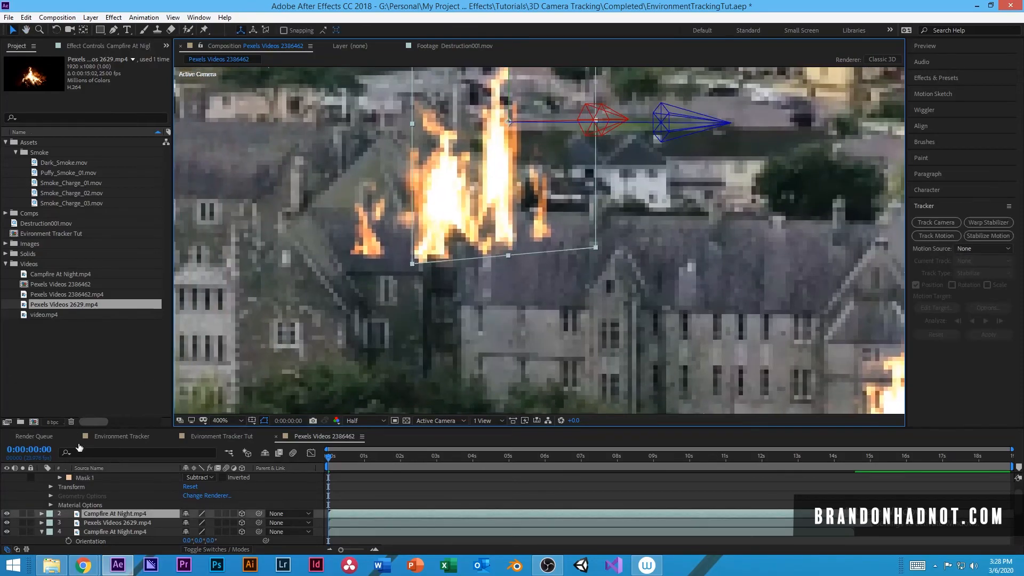
pyautogui.click(100, 30)
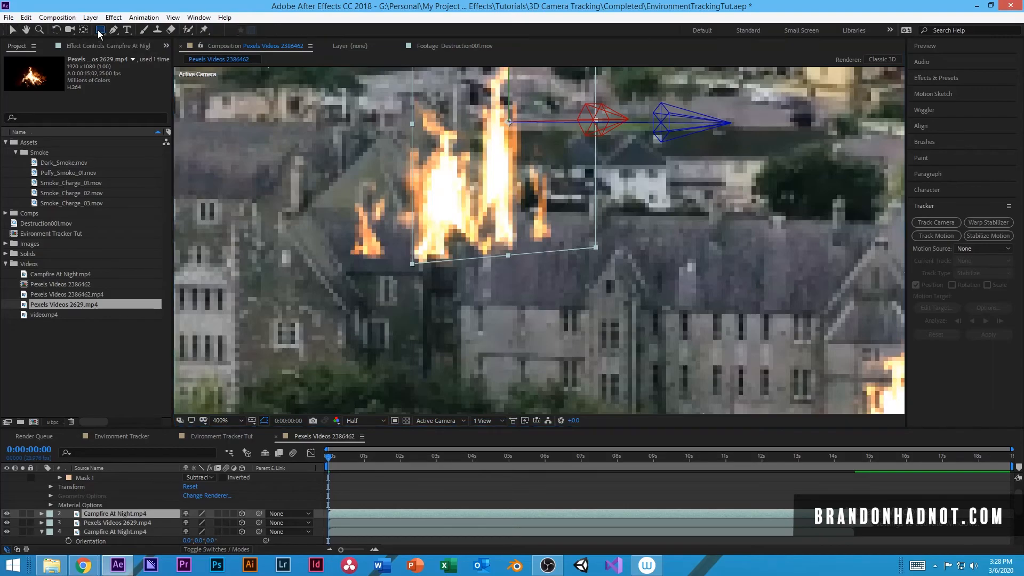
pyautogui.moveTo(409, 276); pyautogui.dragTo(587, 221)
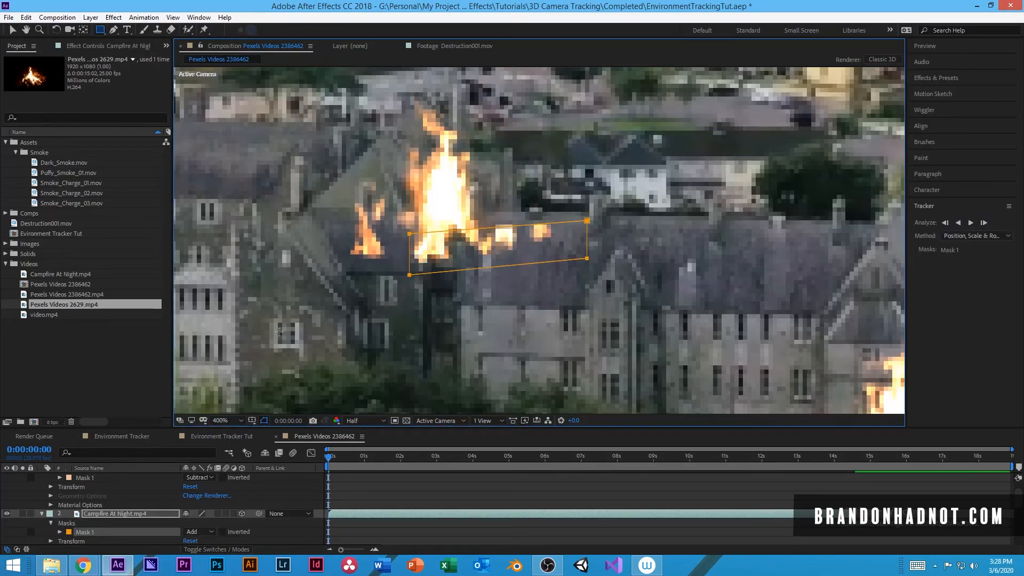
# Set the mask on the main building's rotated roof campfire to Subtract and feather its edge
pyautogui.click(189, 532)
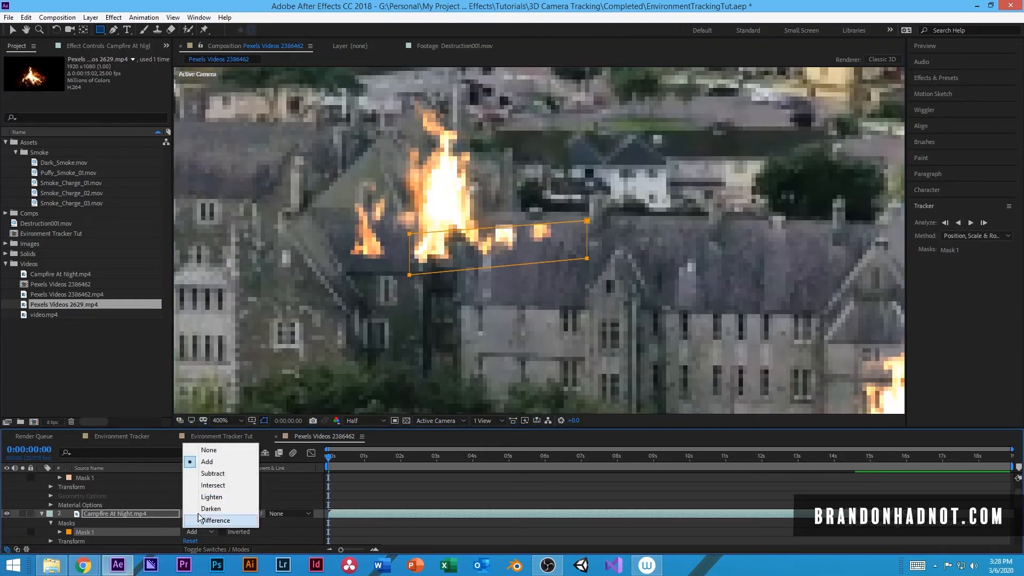
pyautogui.click(200, 475)
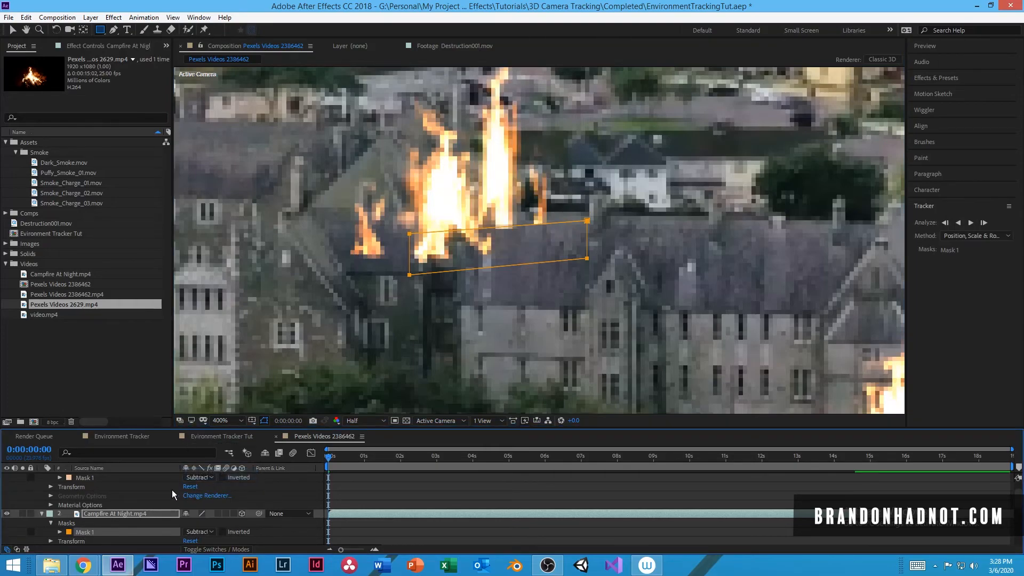
pyautogui.click(59, 532)
pyautogui.scroll(-2, 67, 530)
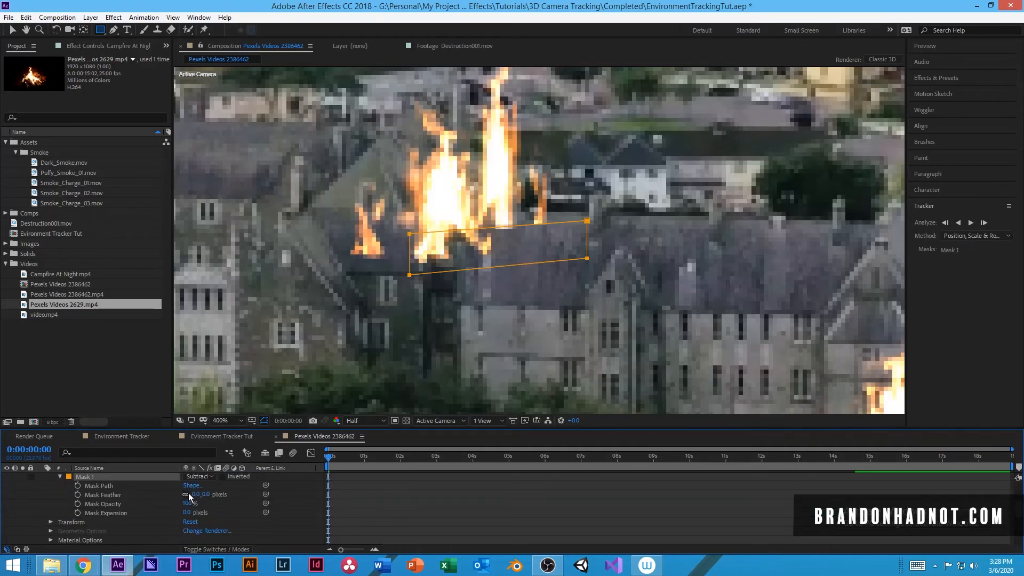
pyautogui.moveTo(195, 491); pyautogui.dragTo(218, 489)
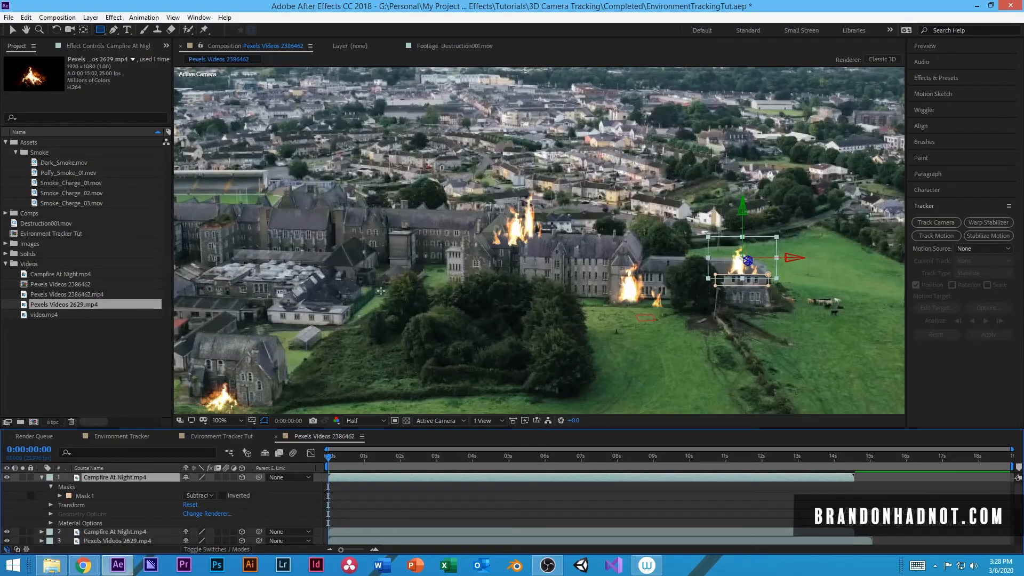
# Play back the full composition from the start to check how the masked fires track with the buildings
pyautogui.moveTo(542, 241); pyautogui.dragTo(493, 200)
pyautogui.scroll(1, 493, 200)
pyautogui.scroll(-2, 493, 200)
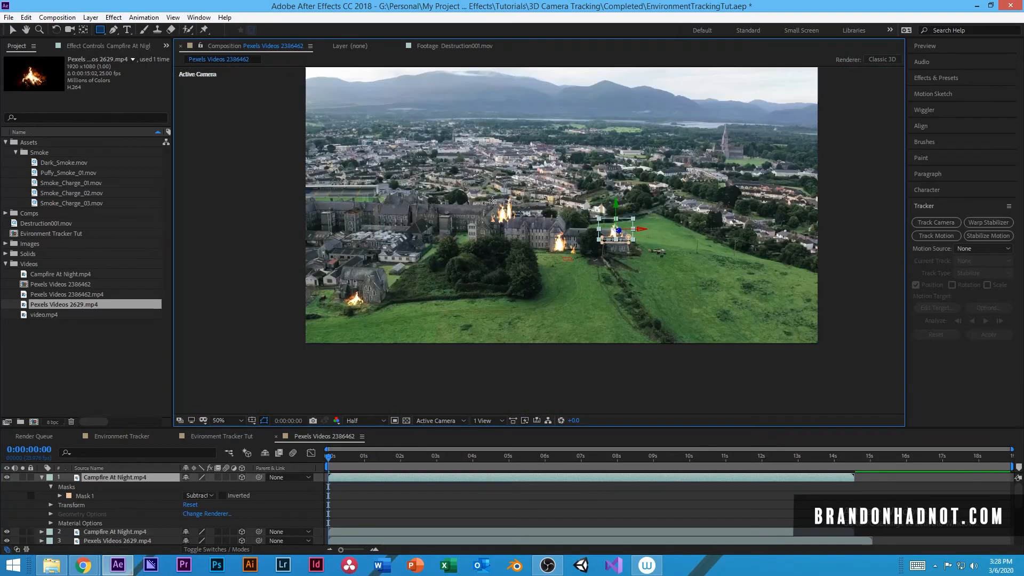
pyautogui.press('v')
pyautogui.click(428, 514)
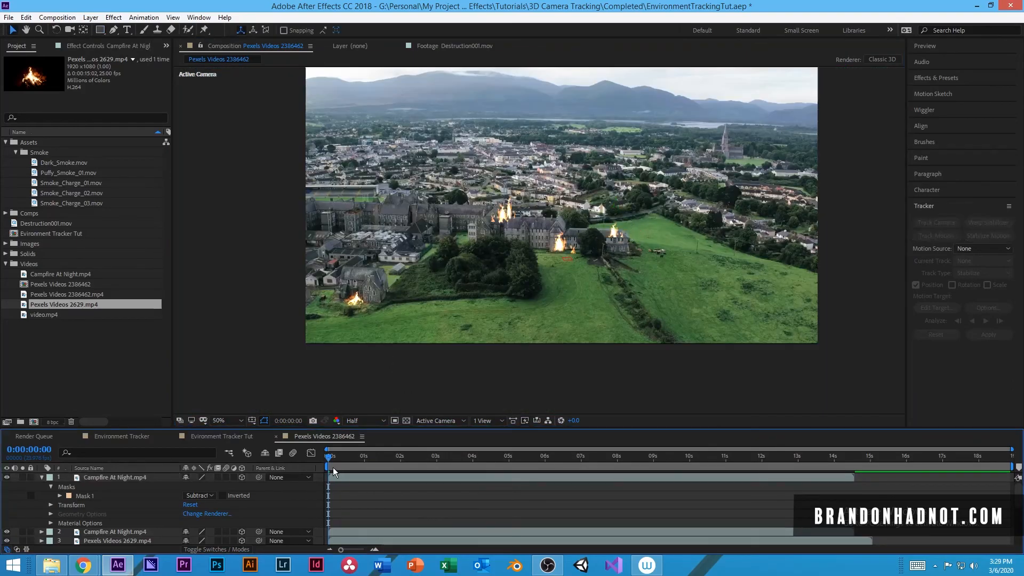
pyautogui.press('space')
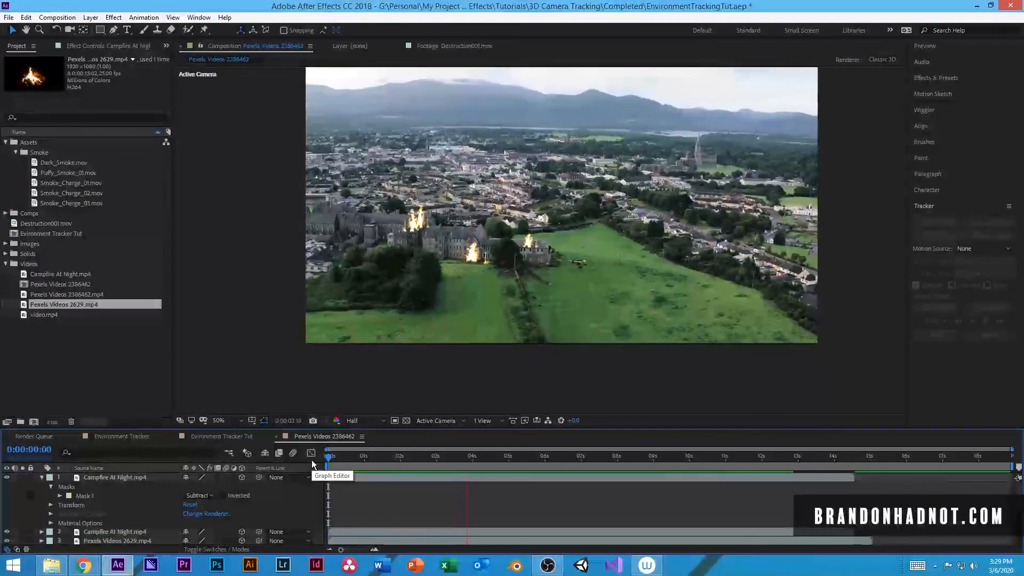
pyautogui.press('space')
pyautogui.moveTo(538, 457); pyautogui.dragTo(334, 457)
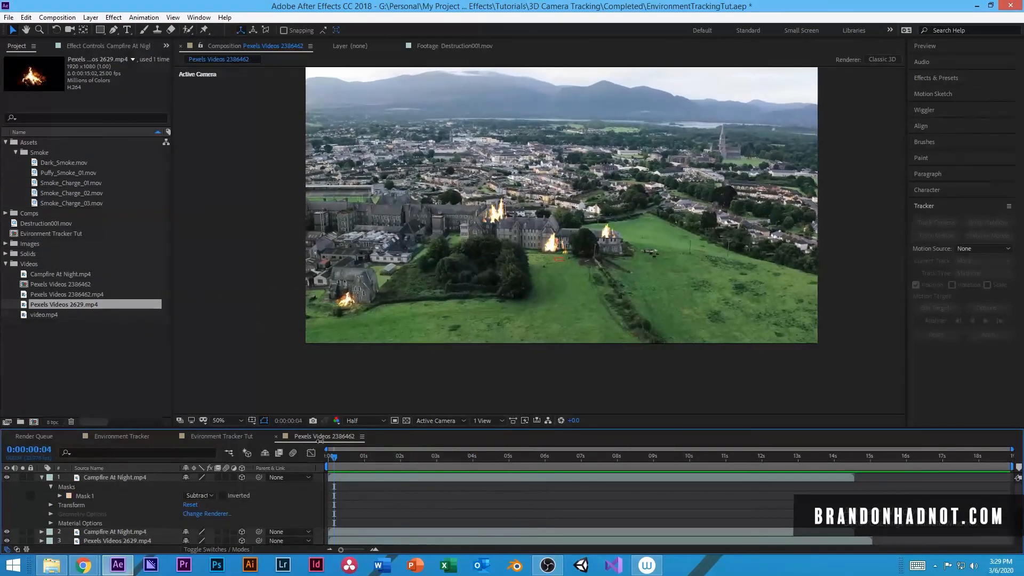
pyautogui.press('space')
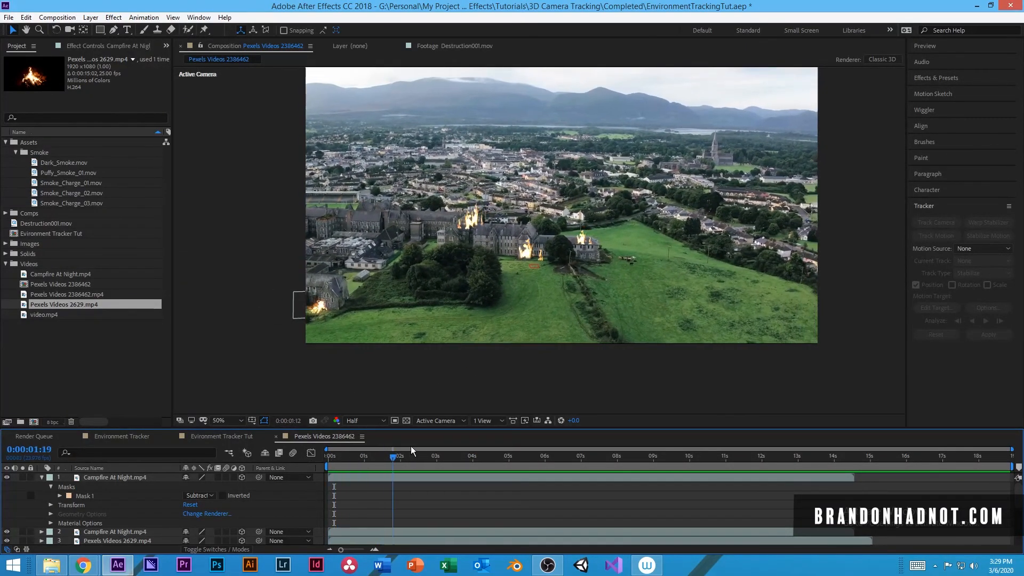
pyautogui.press('space')
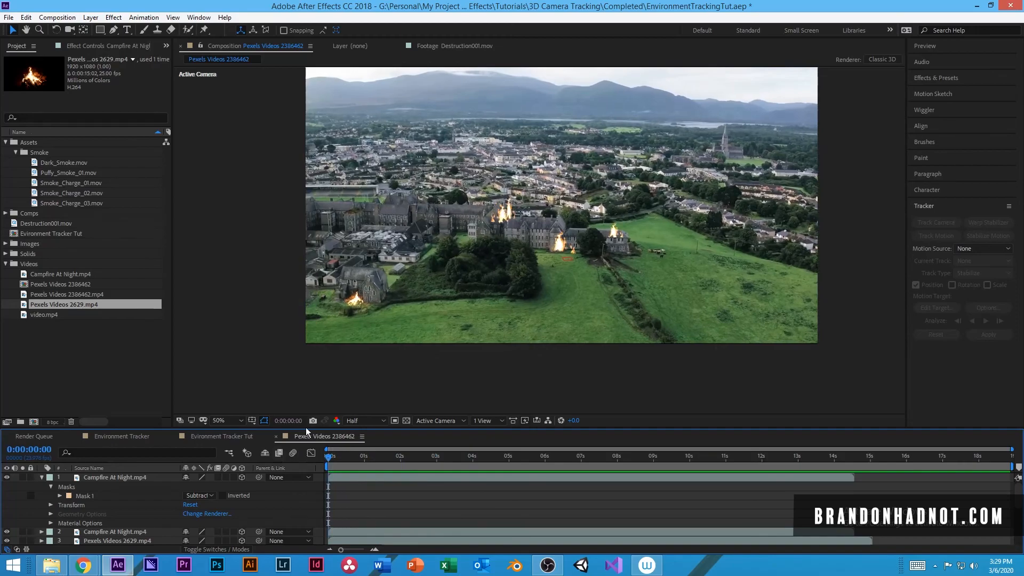
# Scale up the selected campfire on the main building's roof slightly and return the playhead to the start
pyautogui.click(502, 223)
pyautogui.click(493, 223)
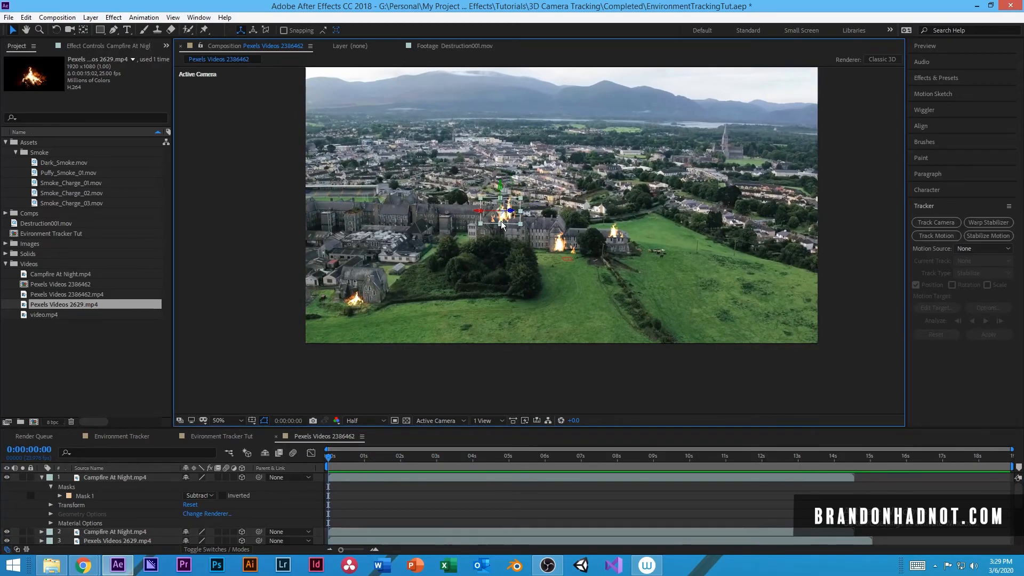
pyautogui.moveTo(522, 228); pyautogui.dragTo(530, 229)
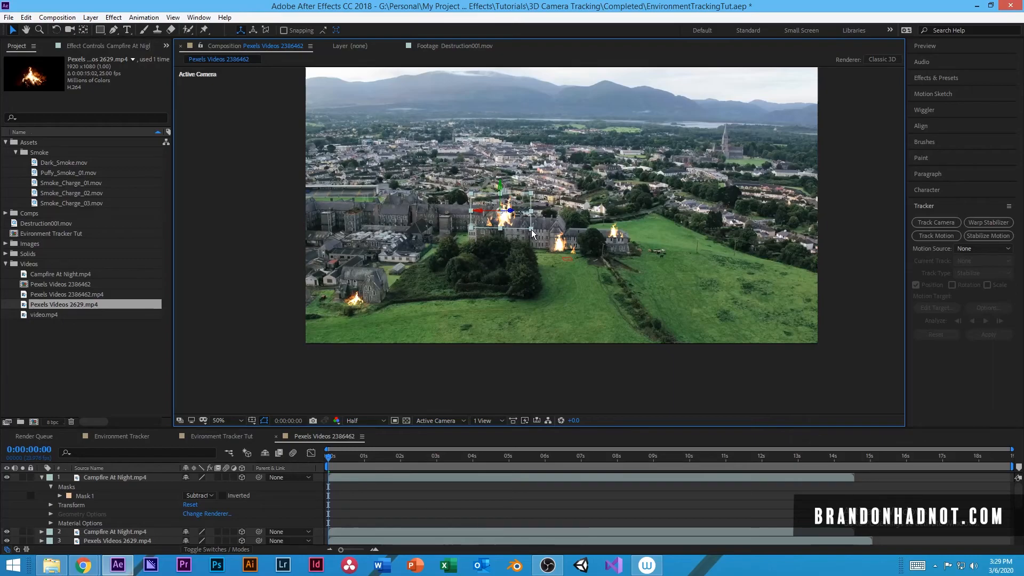
pyautogui.click(507, 506)
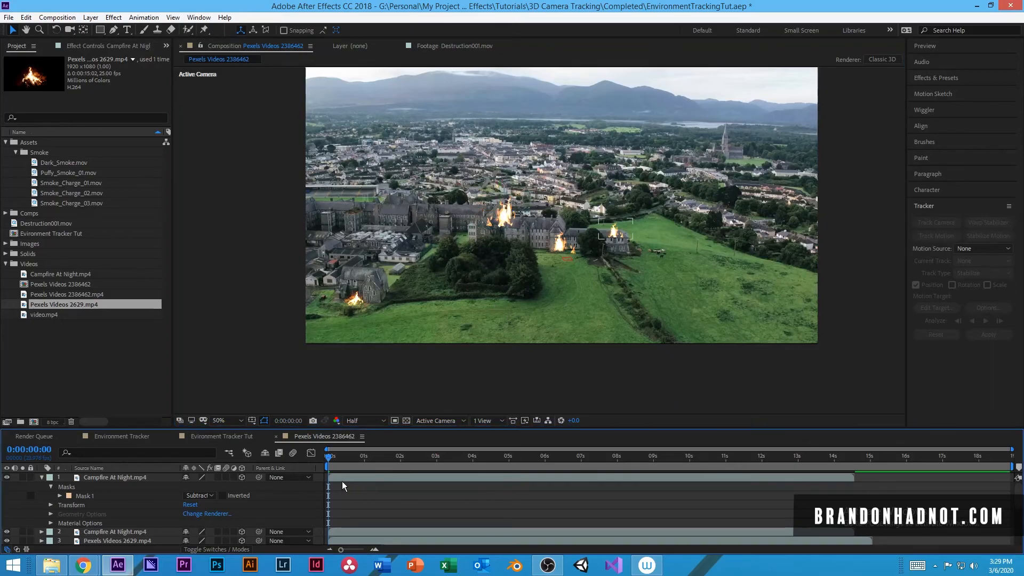
pyautogui.moveTo(341, 453)
pyautogui.mouseDown()
pyautogui.moveTo(430, 451)
pyautogui.moveTo(326, 454)
pyautogui.mouseUp()
# Move the enlarged campfire along its depth axis towards the right part of the main roof and preview the tracking
pyautogui.click(504, 229)
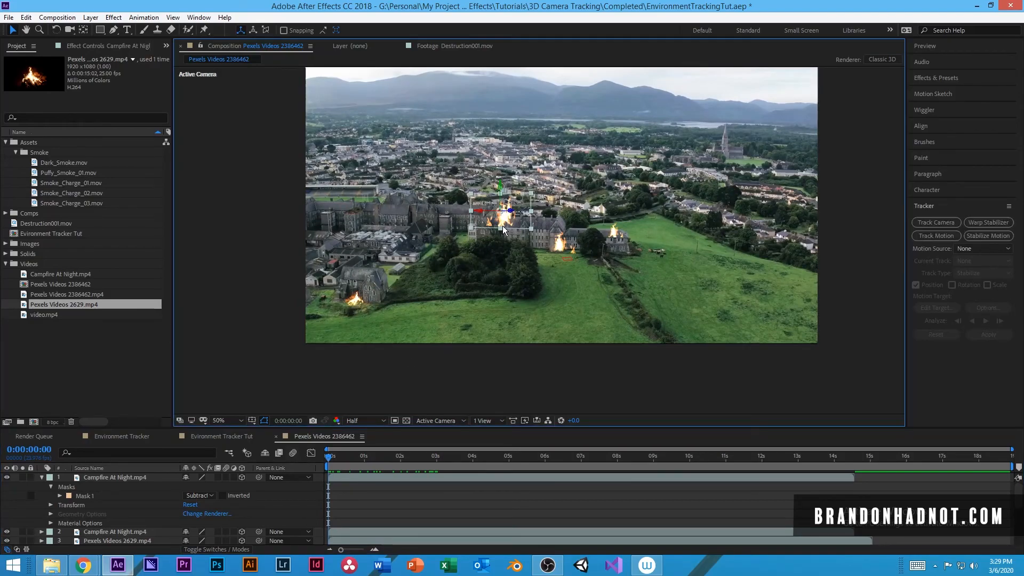
pyautogui.moveTo(510, 212); pyautogui.dragTo(556, 215)
pyautogui.moveTo(409, 462); pyautogui.dragTo(299, 457)
pyautogui.press('space')
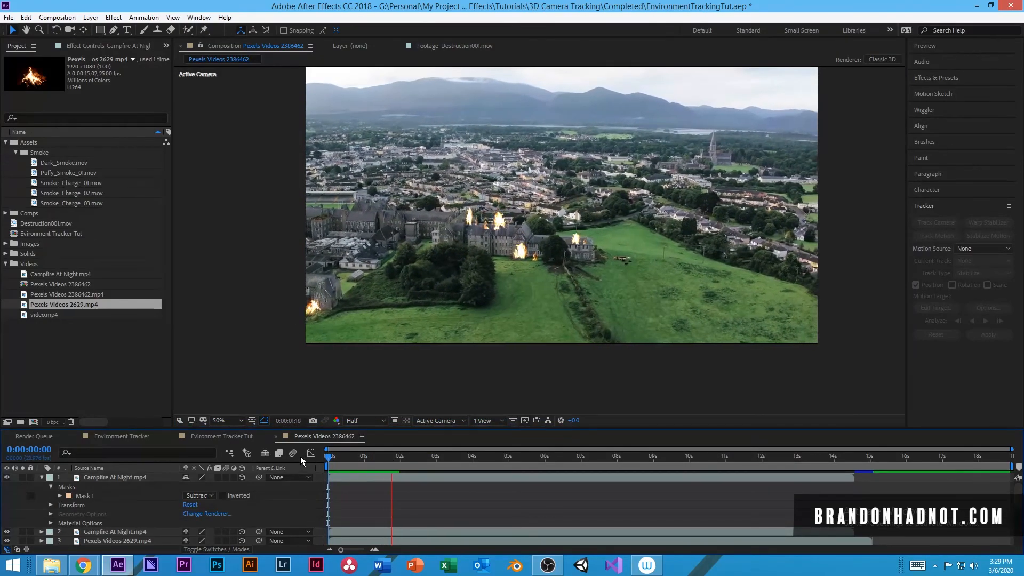
pyautogui.press('space')
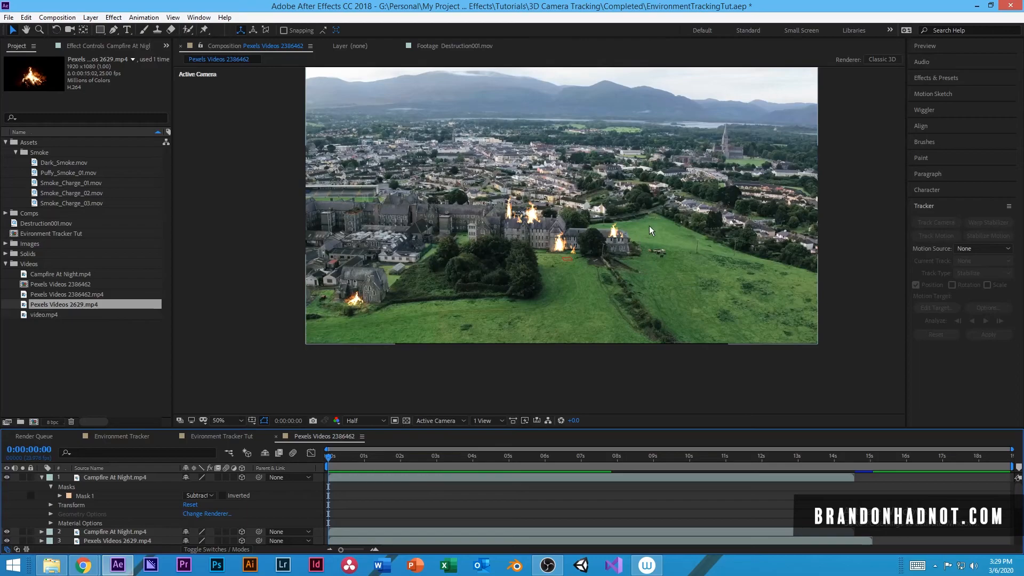
# Try placing a small duplicate of the foreground building's Pexels Videos 2629.mp4 fire among the distant houses, and play back the scene
pyautogui.click(353, 302)
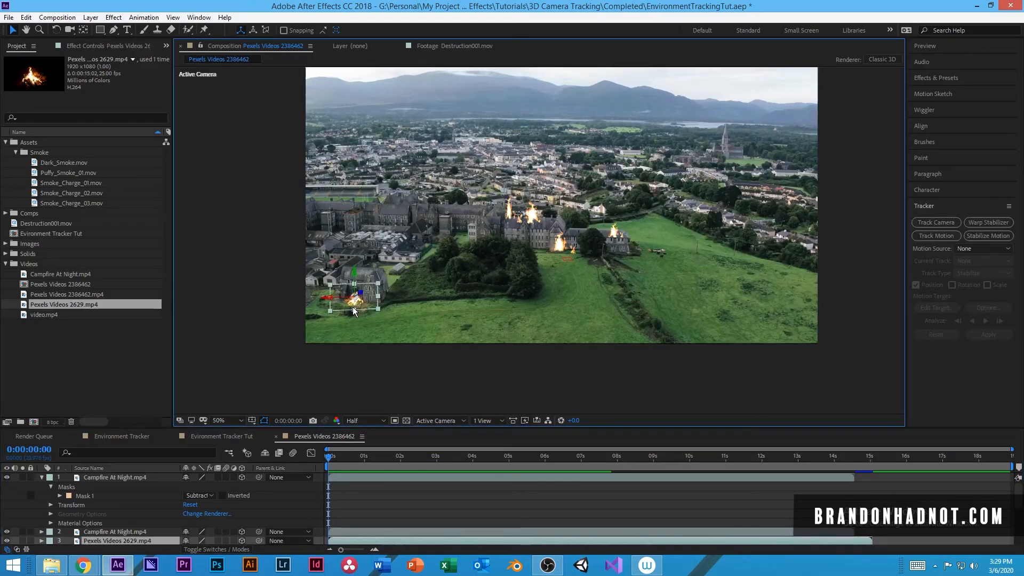
pyautogui.moveTo(355, 311); pyautogui.dragTo(757, 121)
pyautogui.moveTo(835, 80); pyautogui.dragTo(839, 78)
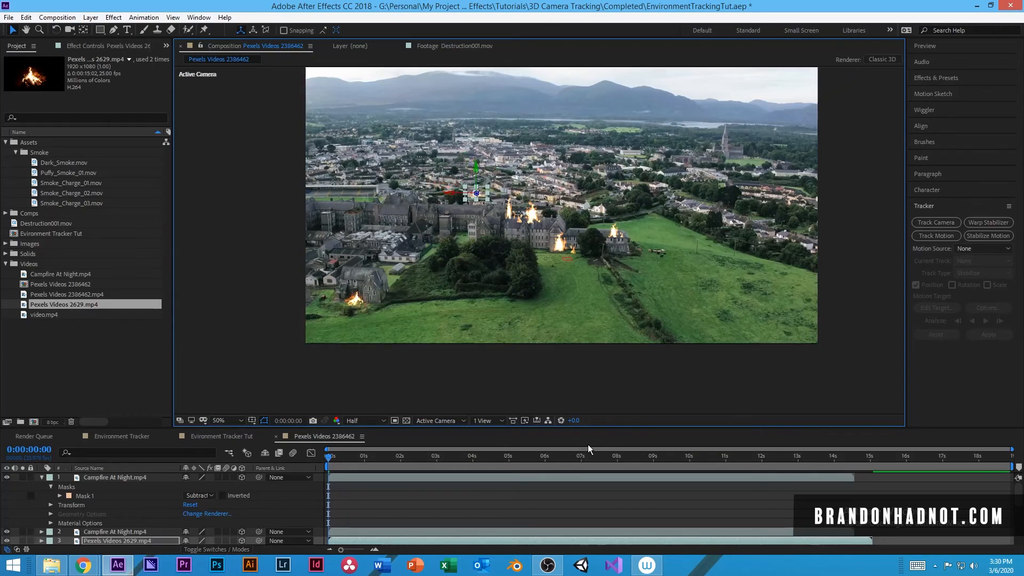
pyautogui.click(331, 484)
pyautogui.press('space')
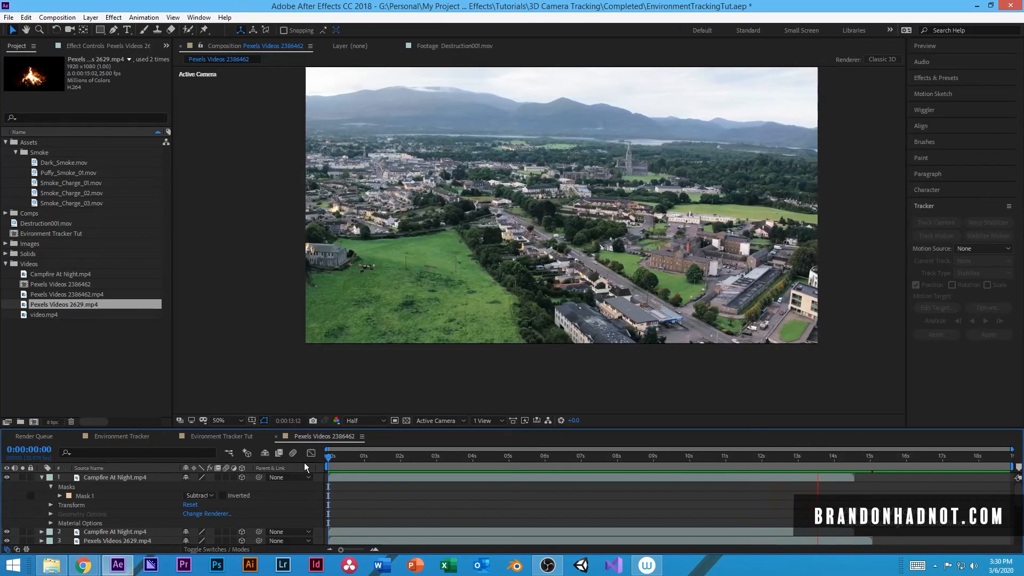
pyautogui.press('space')
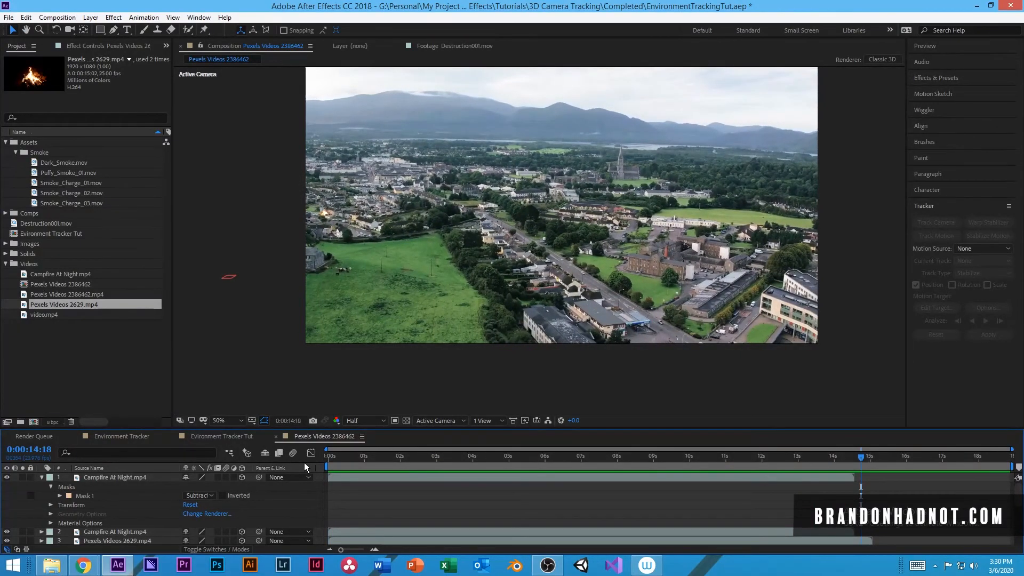
pyautogui.moveTo(727, 460); pyautogui.dragTo(286, 476)
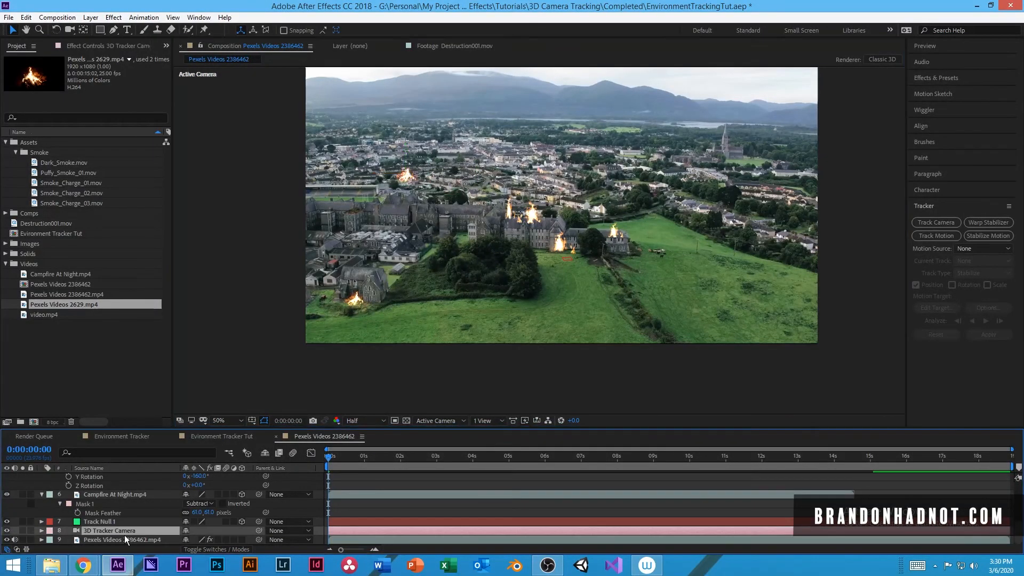
# Show the drone footage's 3D Camera Tracker points and try creating a null from a group of points in the distant town
pyautogui.click(124, 539)
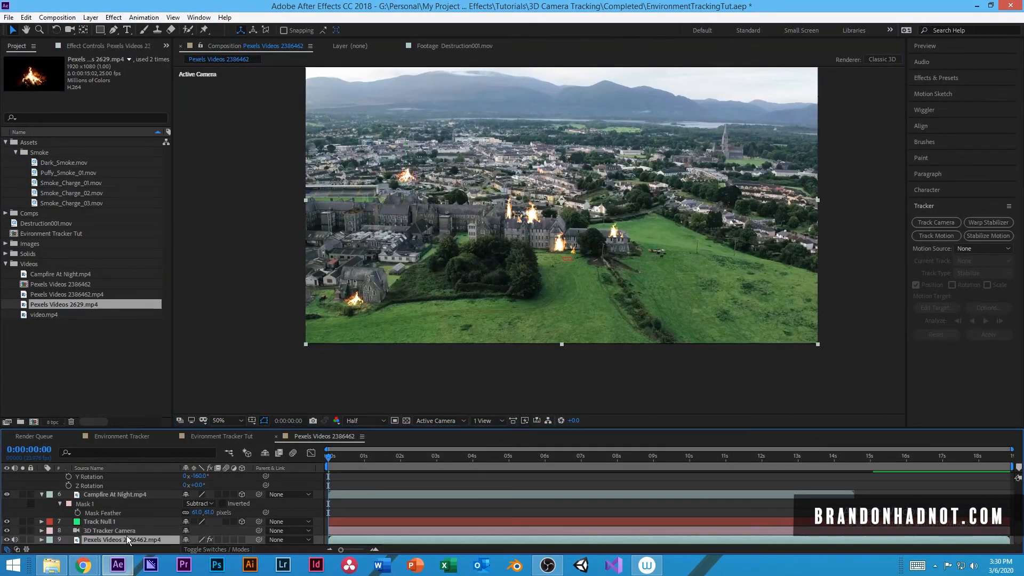
pyautogui.click(107, 539)
pyautogui.click(88, 46)
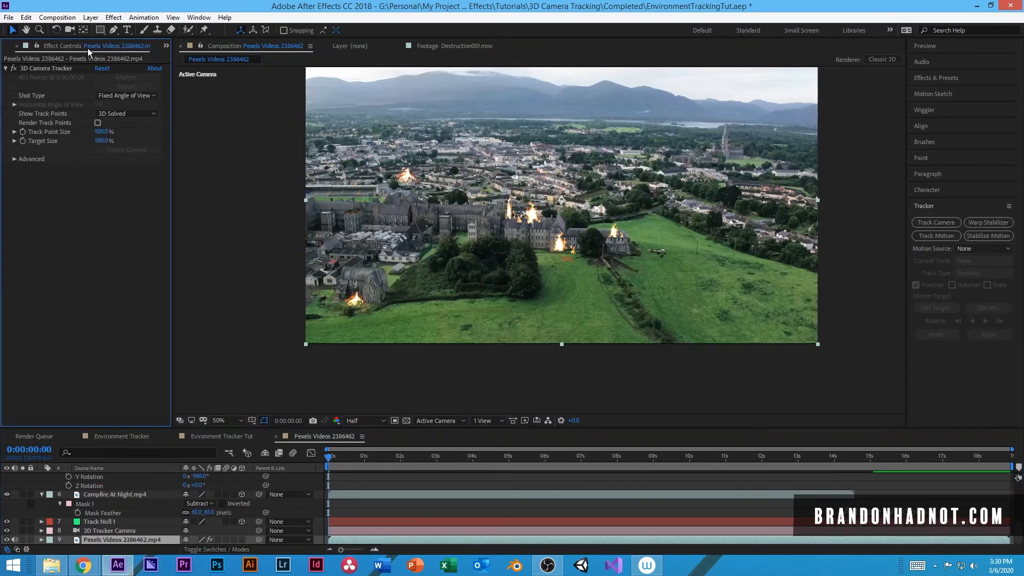
pyautogui.click(42, 69)
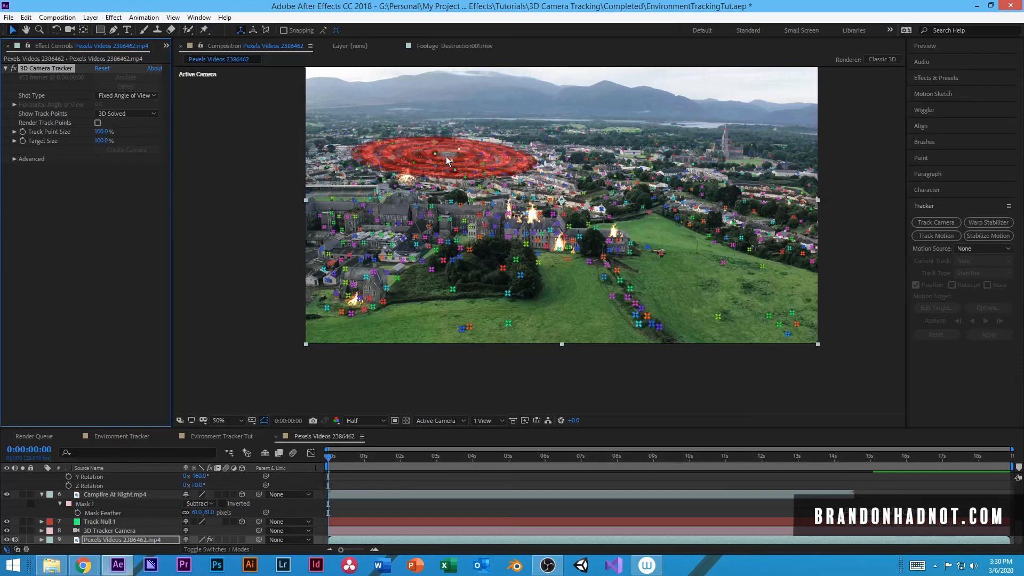
pyautogui.click(446, 155)
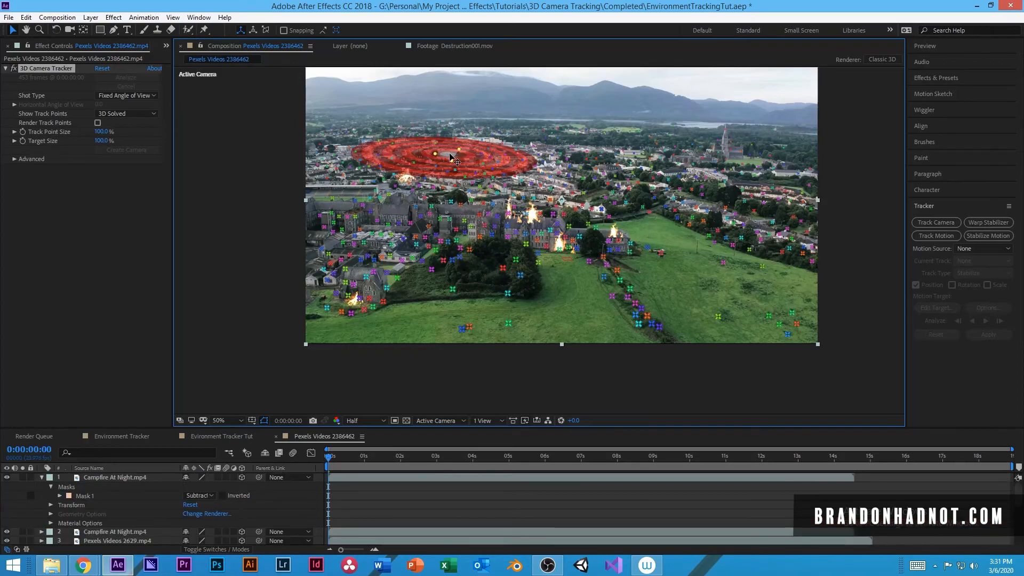
pyautogui.rightClick(451, 157)
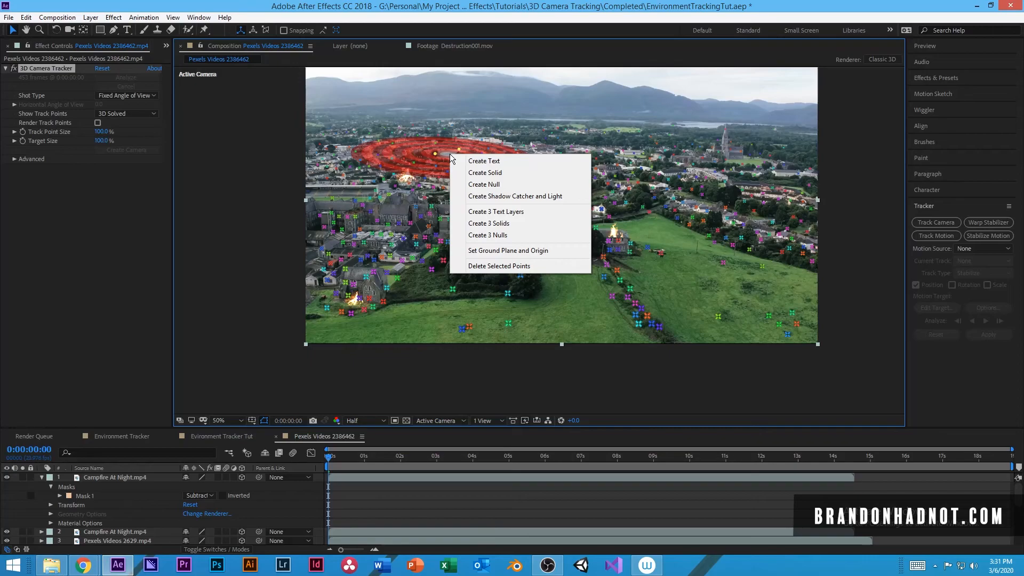
pyautogui.click(464, 185)
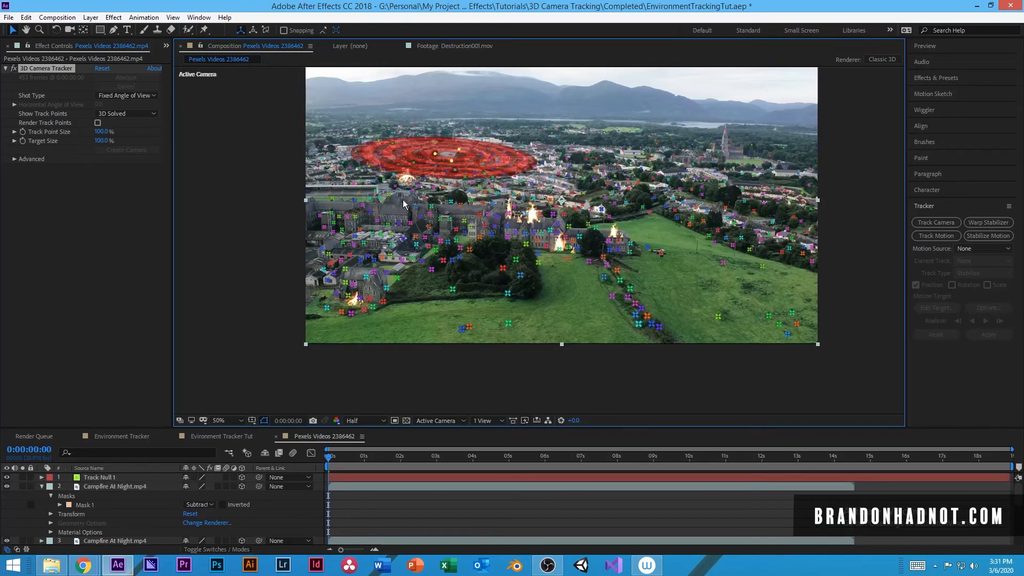
# Place a duplicate of the foreground building's fire at the tree line on the field's right edge, and preview its tracking
pyautogui.click(358, 309)
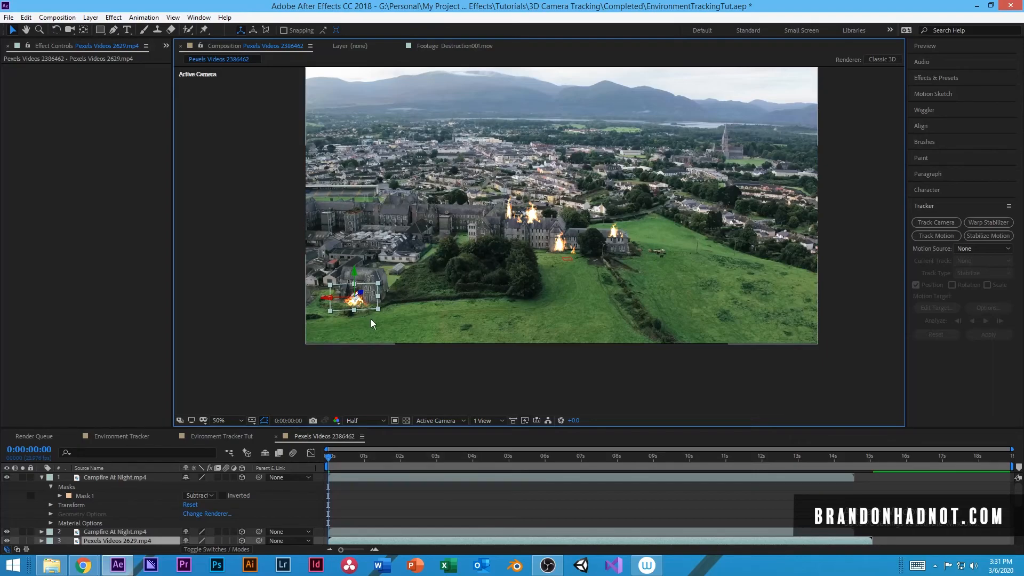
pyautogui.moveTo(359, 305); pyautogui.dragTo(790, 252)
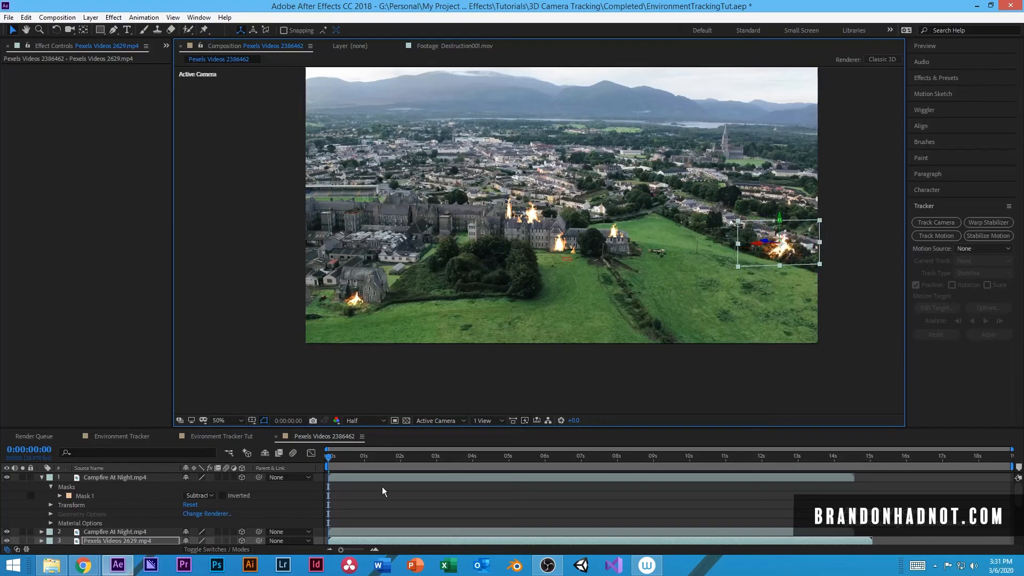
pyautogui.click(337, 457)
pyautogui.press('space')
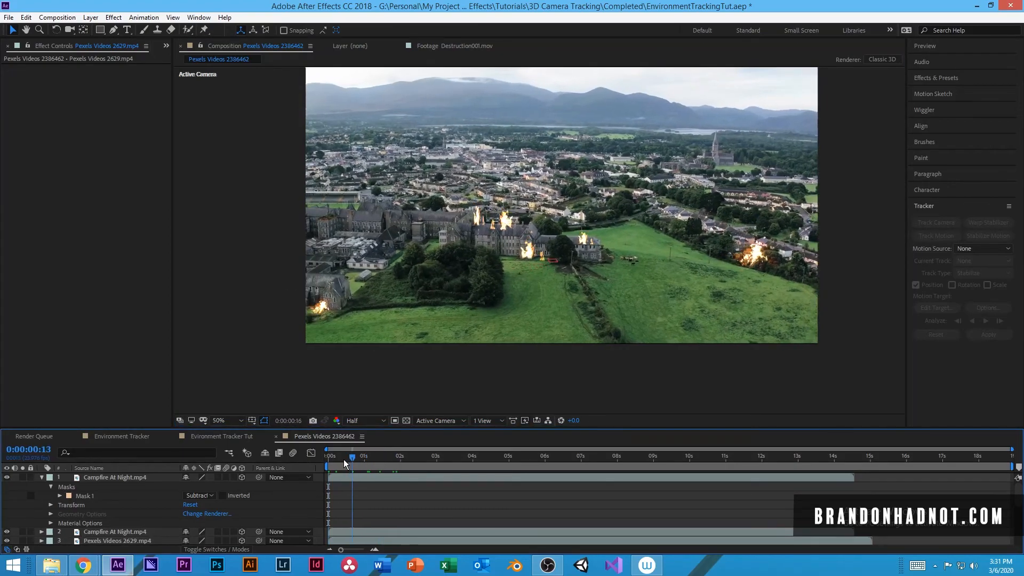
pyautogui.press('space')
pyautogui.press('space')
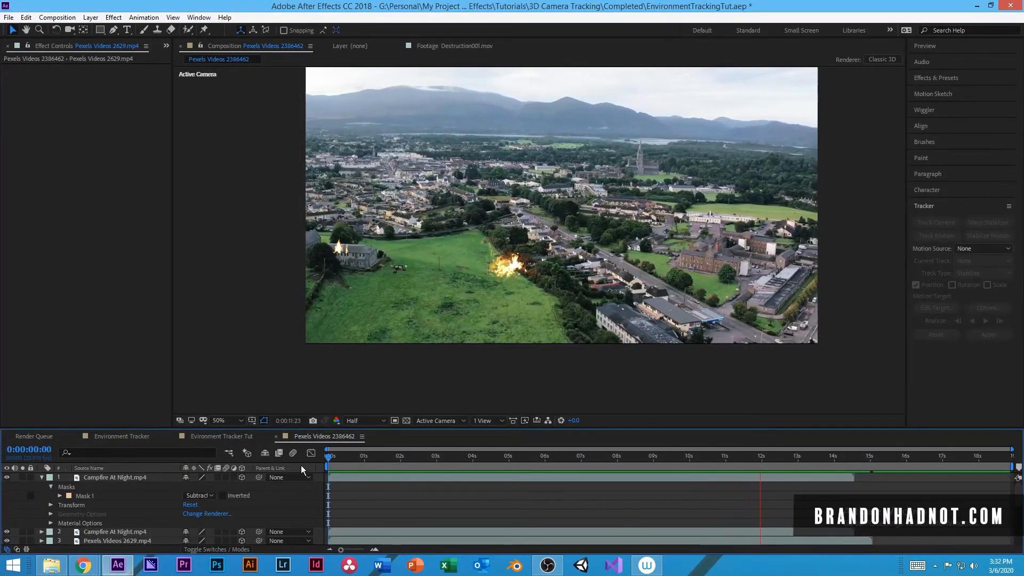
pyautogui.press('space')
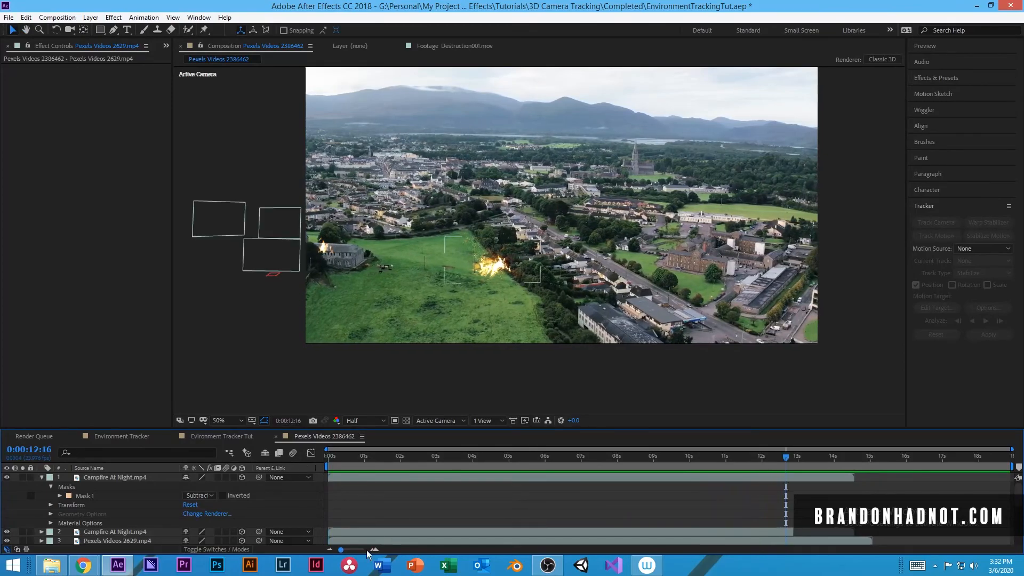
# Draw a closed curved mask on the tree-line Pexels Videos 2629.mp4 fire, following the trees' edge beside the flames
pyautogui.moveTo(718, 457); pyautogui.dragTo(588, 471)
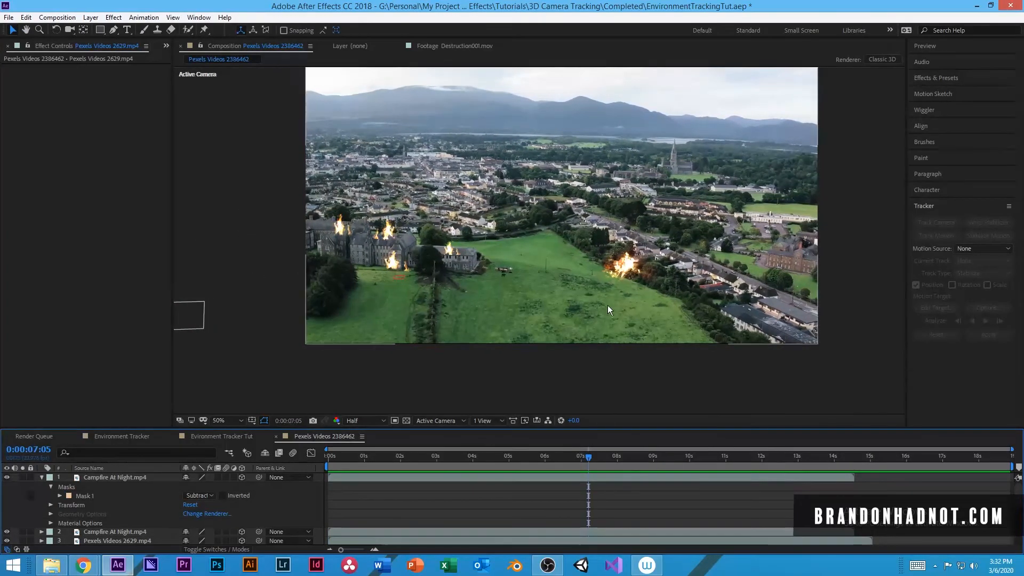
pyautogui.scroll(4, 622, 269)
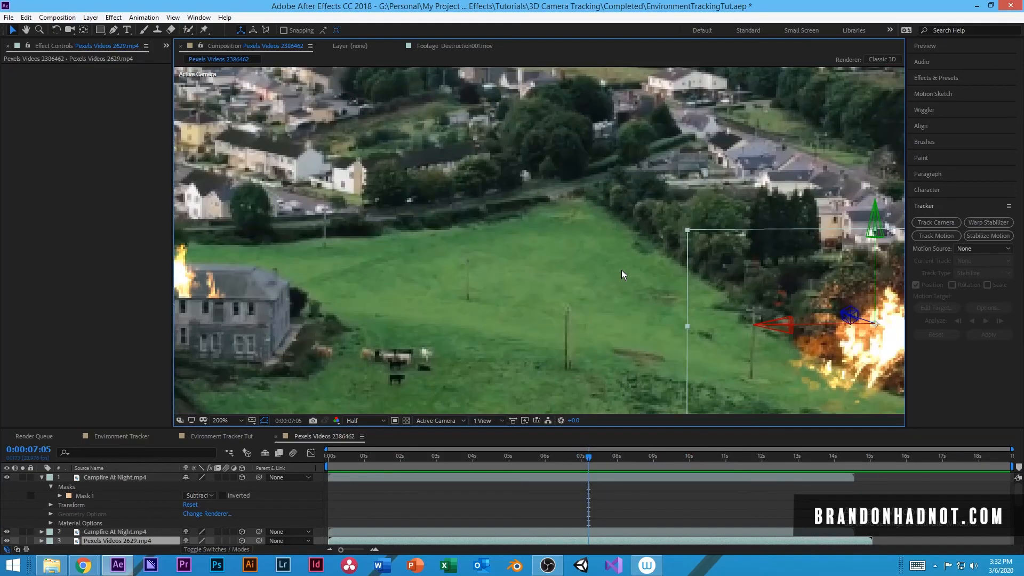
pyautogui.moveTo(655, 312)
pyautogui.mouseDown()
pyautogui.moveTo(323, 185)
pyautogui.moveTo(213, 225)
pyautogui.mouseUp()
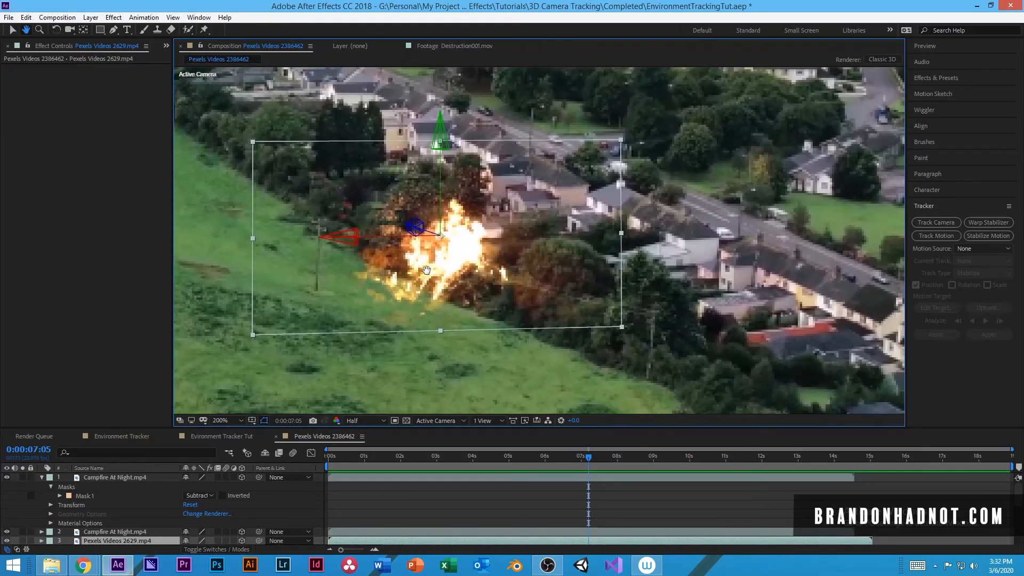
pyautogui.moveTo(589, 457); pyautogui.dragTo(466, 485)
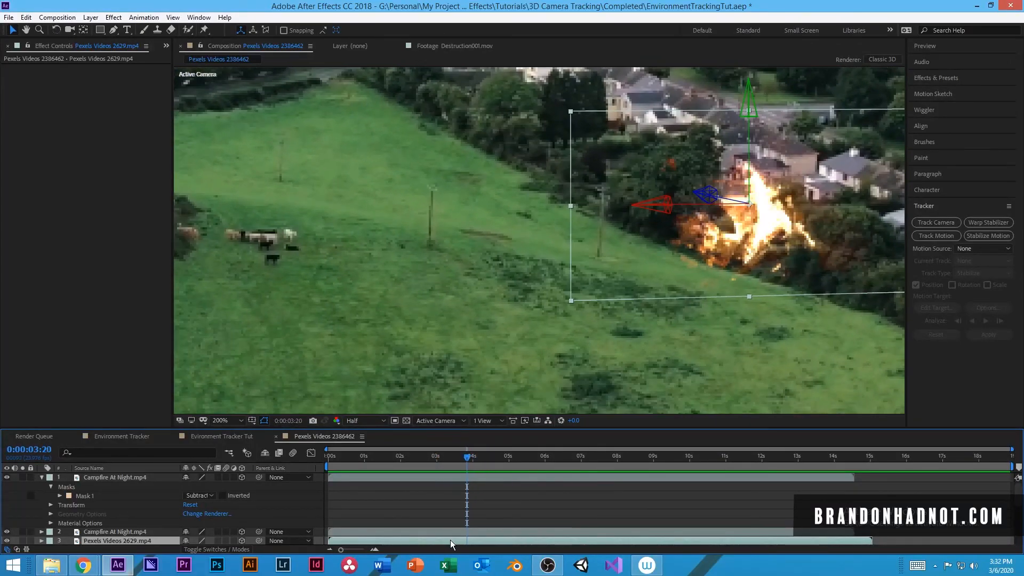
pyautogui.press('g')
pyautogui.click(642, 107)
pyautogui.click(724, 202)
pyautogui.click(739, 227)
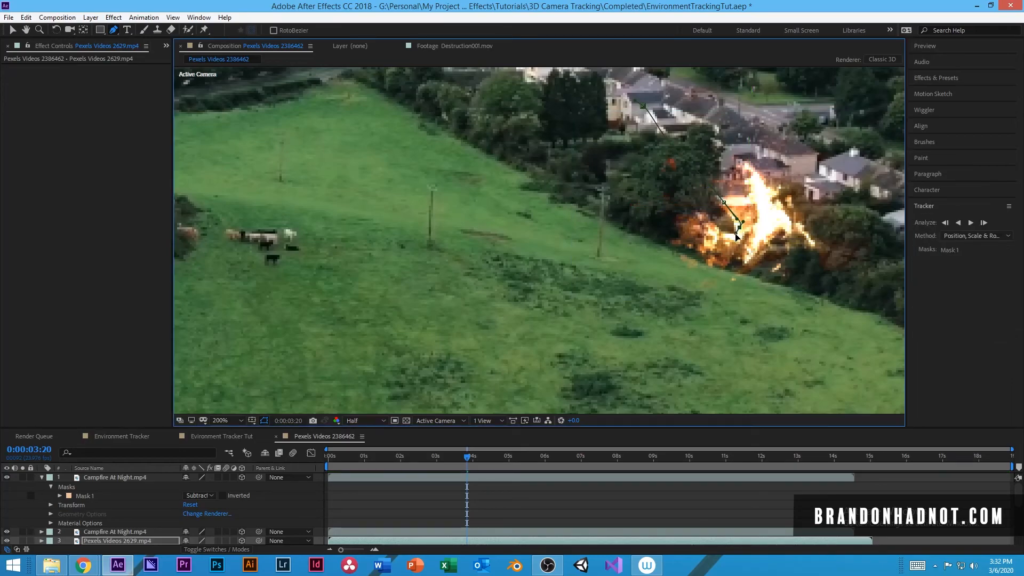
pyautogui.moveTo(698, 289); pyautogui.dragTo(699, 296)
pyautogui.moveTo(657, 321); pyautogui.dragTo(634, 321)
pyautogui.moveTo(513, 300); pyautogui.dragTo(512, 278)
pyautogui.moveTo(577, 127); pyautogui.dragTo(600, 116)
pyautogui.click(643, 106)
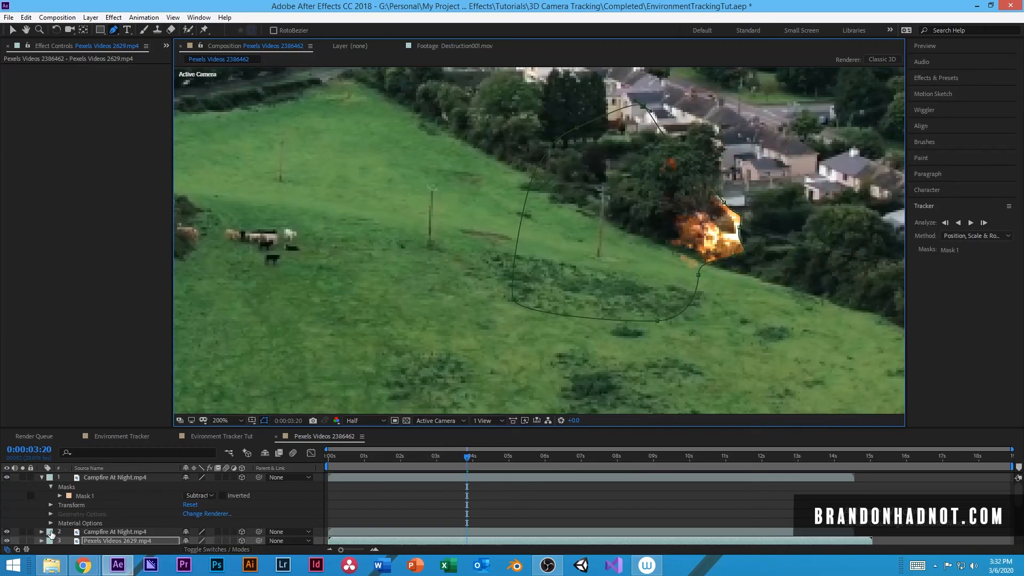
# Reveal the tree-line fire's Mask 1 and change its outline colour to near-white F5FFF5
pyautogui.scroll(-3, 84, 536)
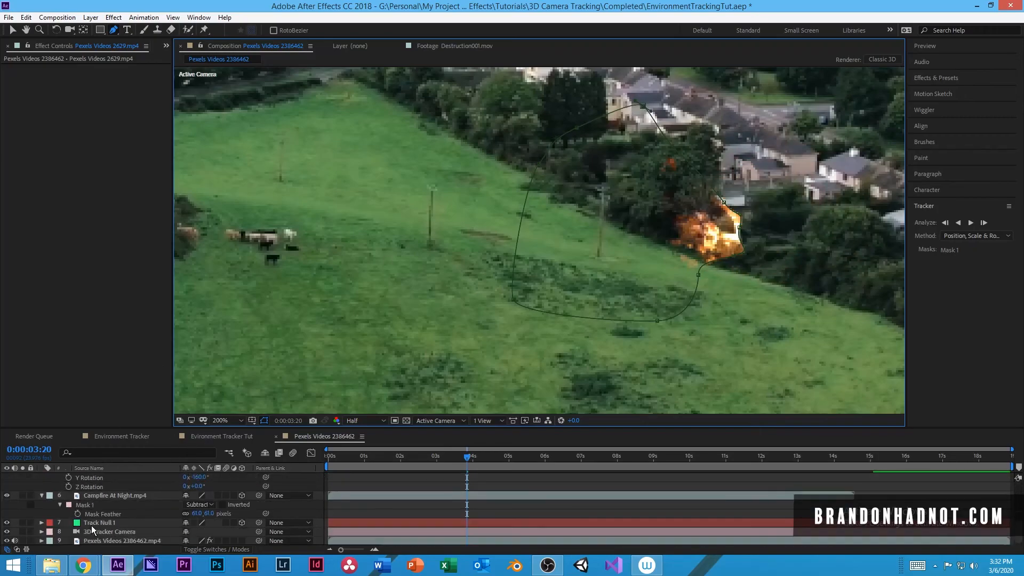
pyautogui.scroll(-3, 84, 529)
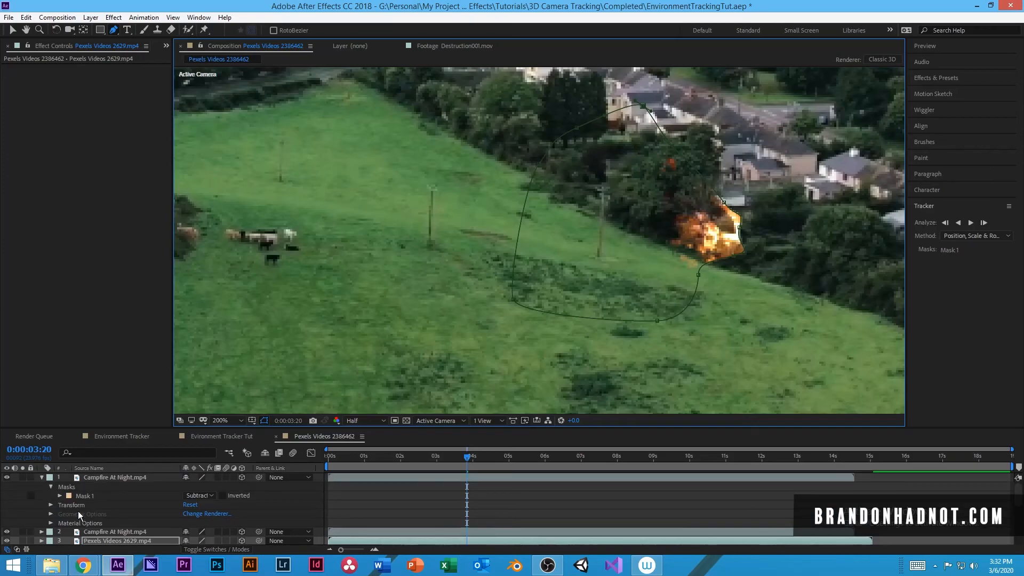
pyautogui.press('m')
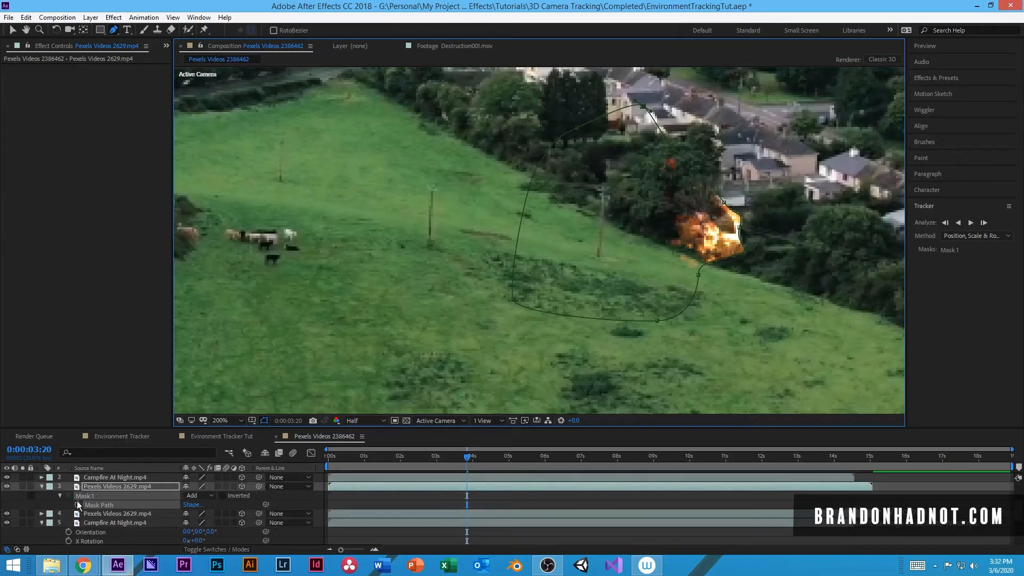
pyautogui.click(68, 496)
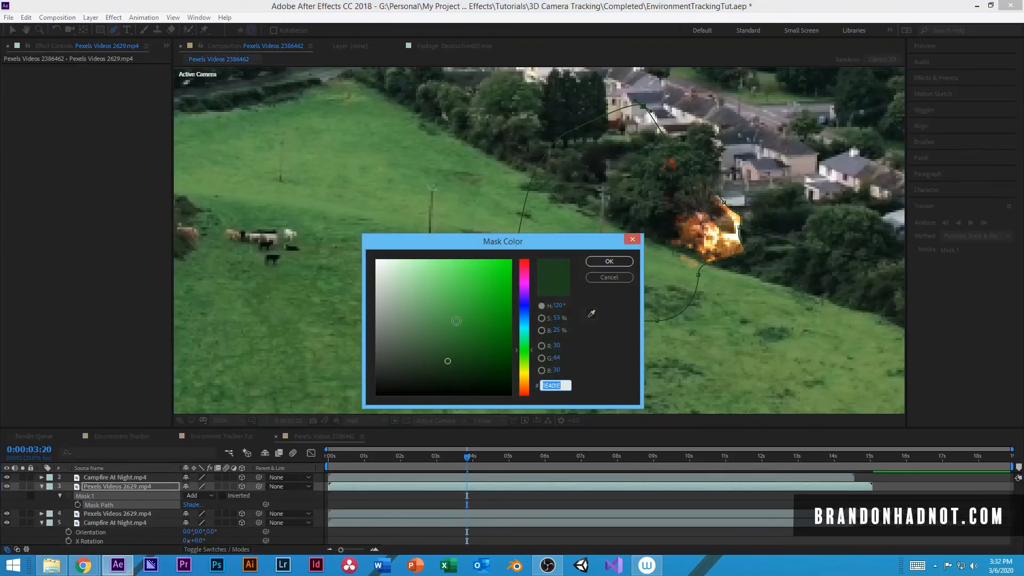
pyautogui.click(381, 259)
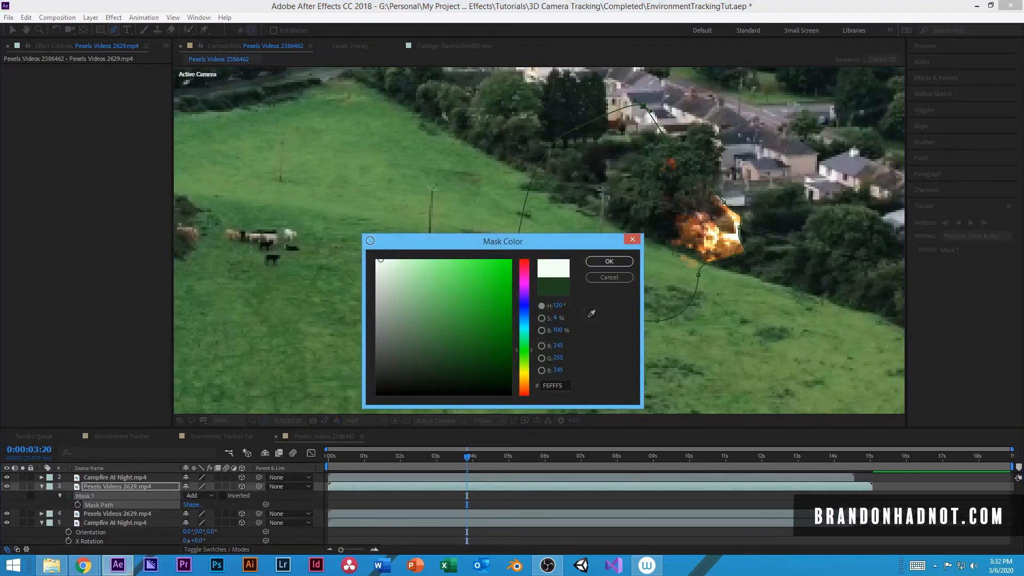
pyautogui.click(600, 263)
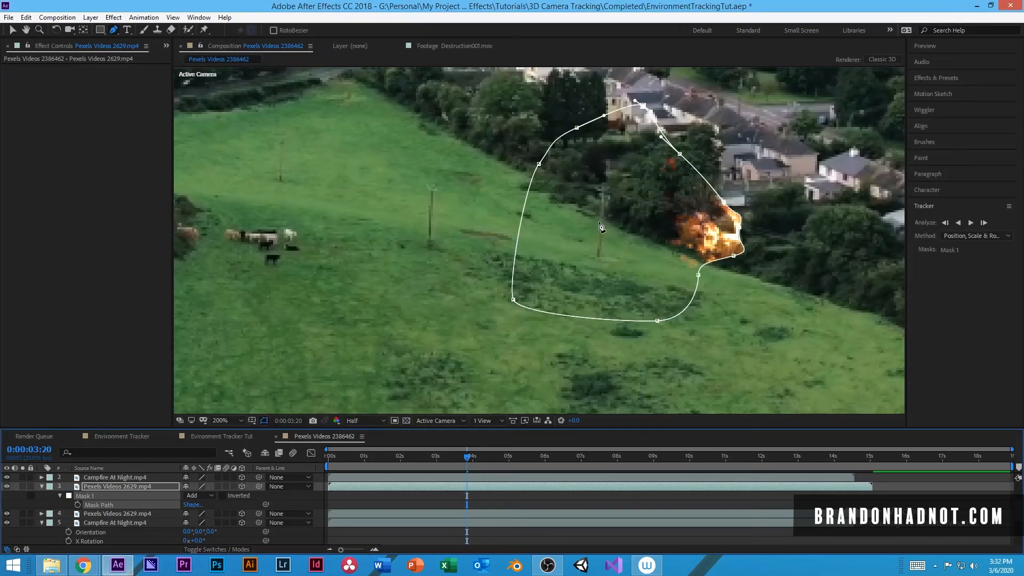
# Set the tree-line fire's Mask 1 to Subtract with a 47-pixel feather, reduce its expansion, and hide the mask outline
pyautogui.moveTo(667, 192); pyautogui.dragTo(514, 251)
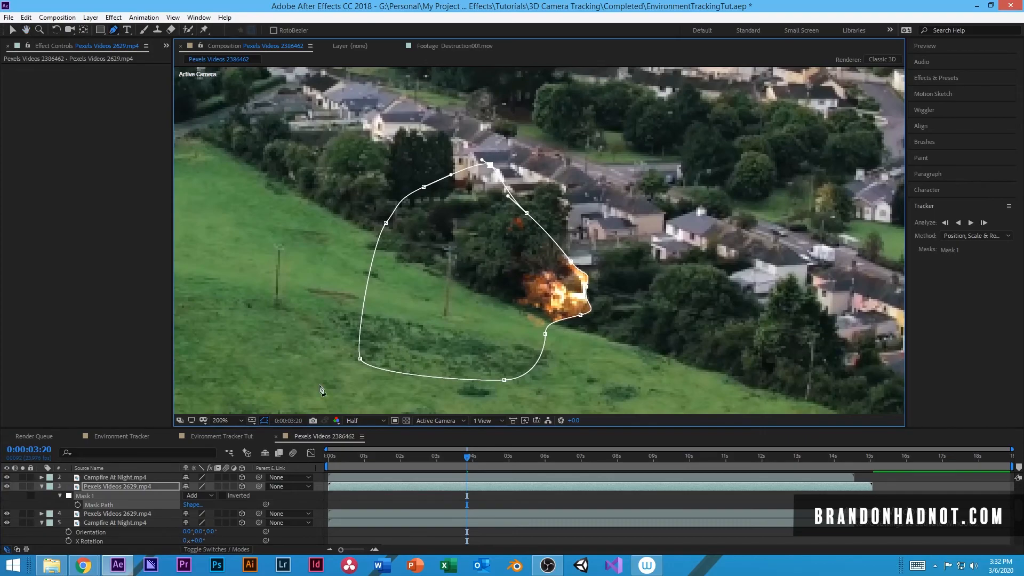
pyautogui.click(193, 495)
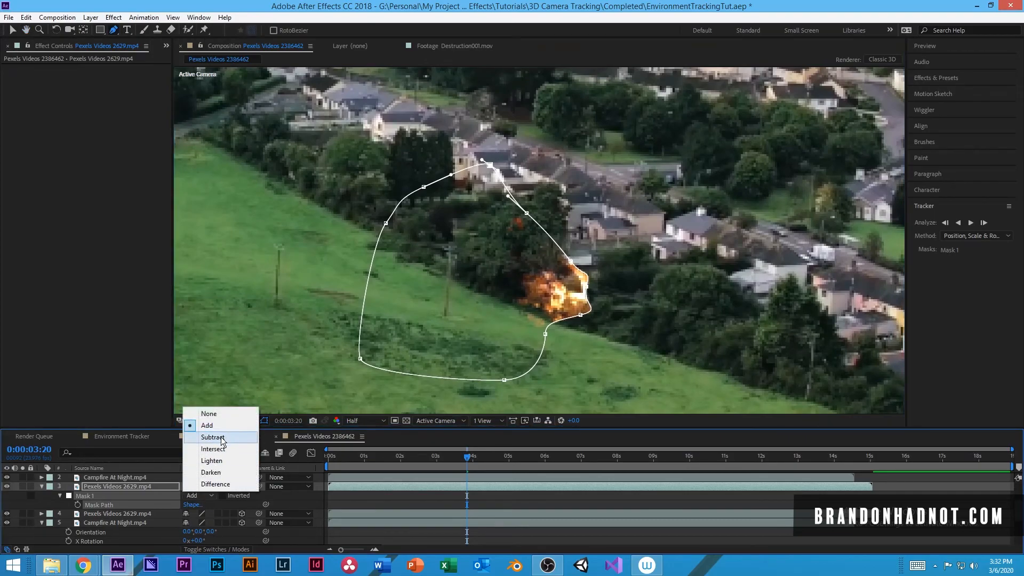
pyautogui.click(213, 437)
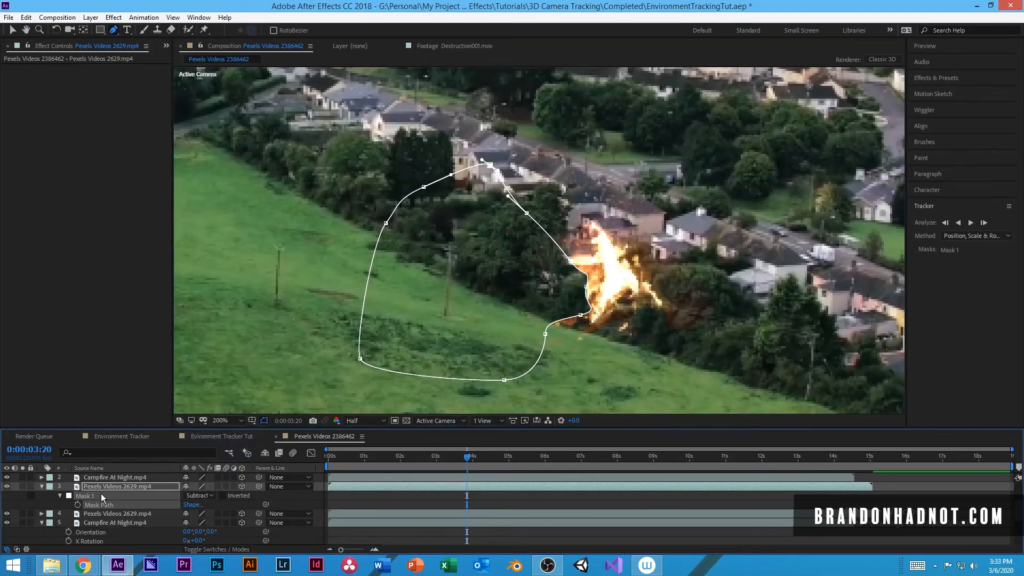
pyautogui.click(59, 495)
pyautogui.click(60, 495)
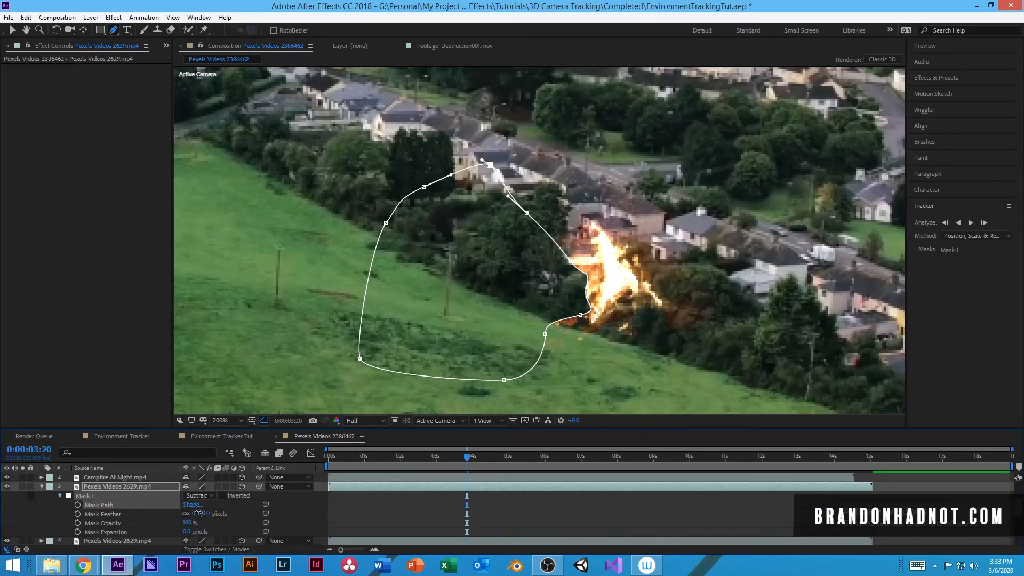
pyautogui.moveTo(195, 513); pyautogui.dragTo(209, 513)
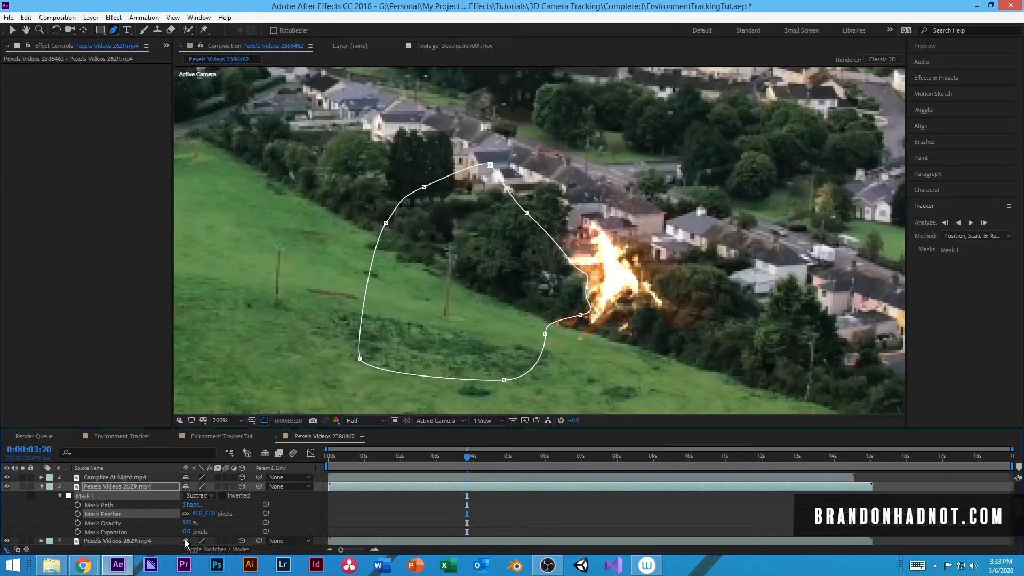
pyautogui.moveTo(185, 530); pyautogui.dragTo(175, 531)
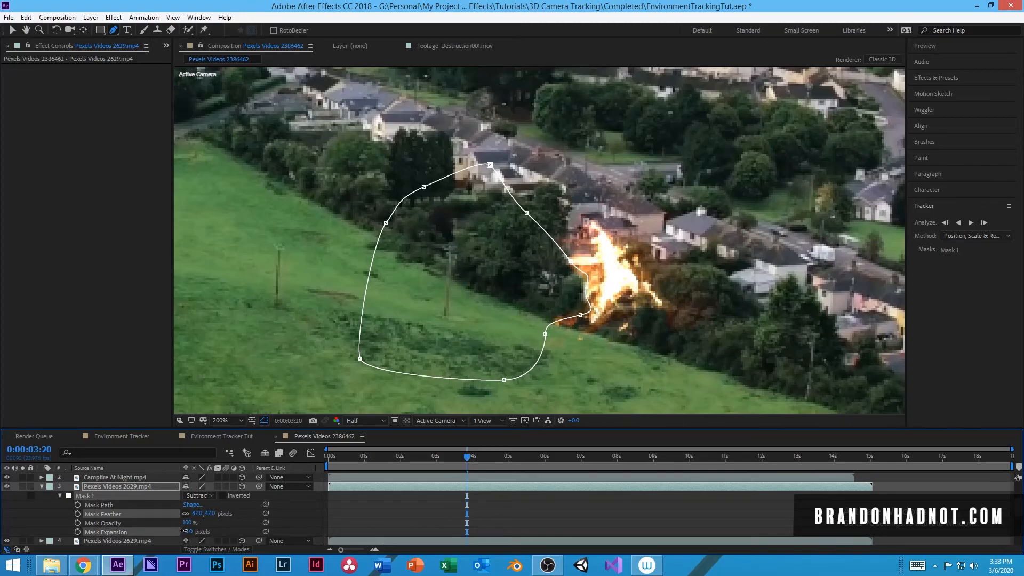
pyautogui.click(264, 420)
pyautogui.click(41, 486)
# Duplicate the masked tree-line fire, offset the copy towards the field, and turn it around its vertical axis to mirror the flames
pyautogui.click(109, 489)
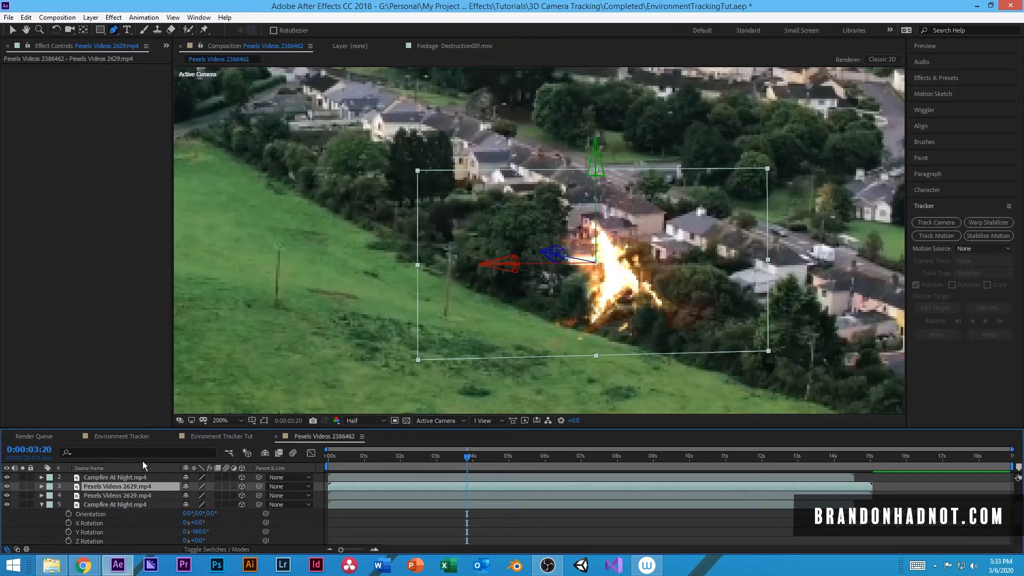
pyautogui.hotkey('ctrl', 'd')
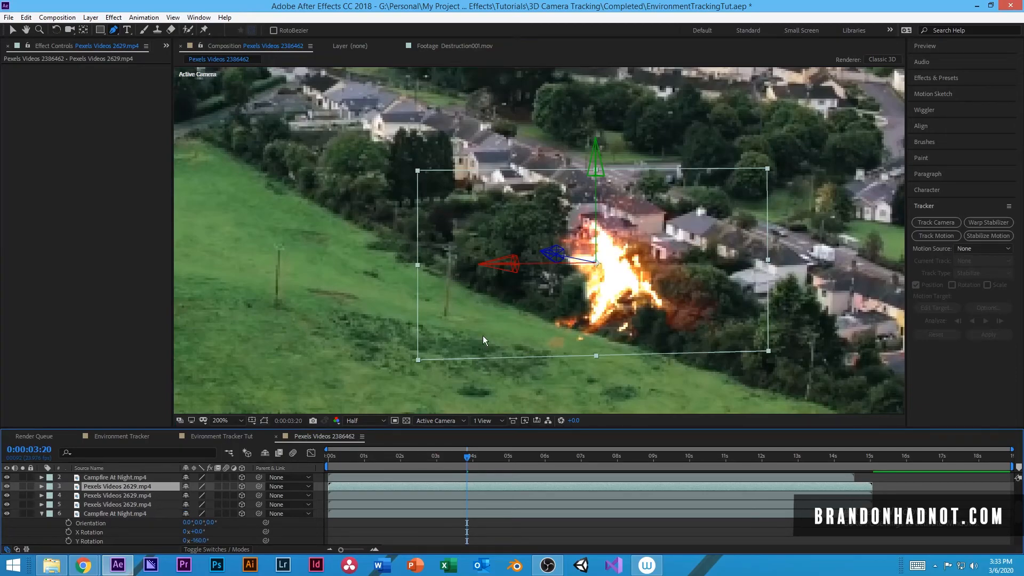
pyautogui.moveTo(610, 291); pyautogui.dragTo(559, 296)
pyautogui.moveTo(540, 170); pyautogui.dragTo(318, 193)
pyautogui.hotkey('ctrl', 'z')
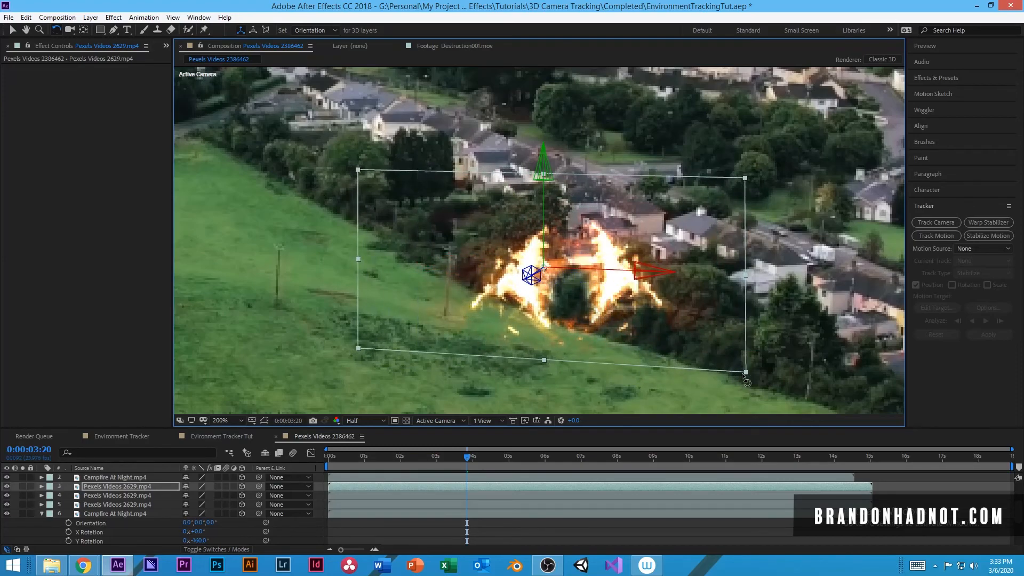
# Fine-tune the mirrored fire's rotation, enlarge it, and position it so its flames merge with the original tree-line fire
pyautogui.moveTo(541, 157); pyautogui.dragTo(530, 168)
pyautogui.moveTo(738, 284); pyautogui.dragTo(809, 281)
pyautogui.moveTo(525, 260); pyautogui.dragTo(573, 284)
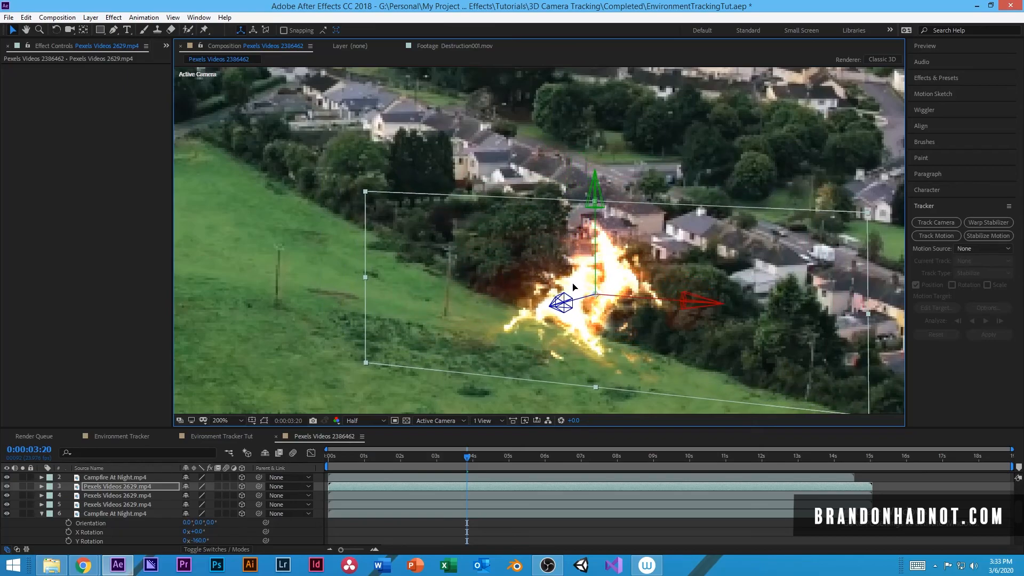
pyautogui.moveTo(596, 201); pyautogui.dragTo(596, 179)
pyautogui.moveTo(569, 331); pyautogui.dragTo(569, 324)
pyautogui.moveTo(366, 267); pyautogui.dragTo(337, 266)
# Play back the scene from the start and scrub to the end of the fire clips to check the combined tree-line fire
pyautogui.click(476, 539)
pyautogui.scroll(2, 503, 315)
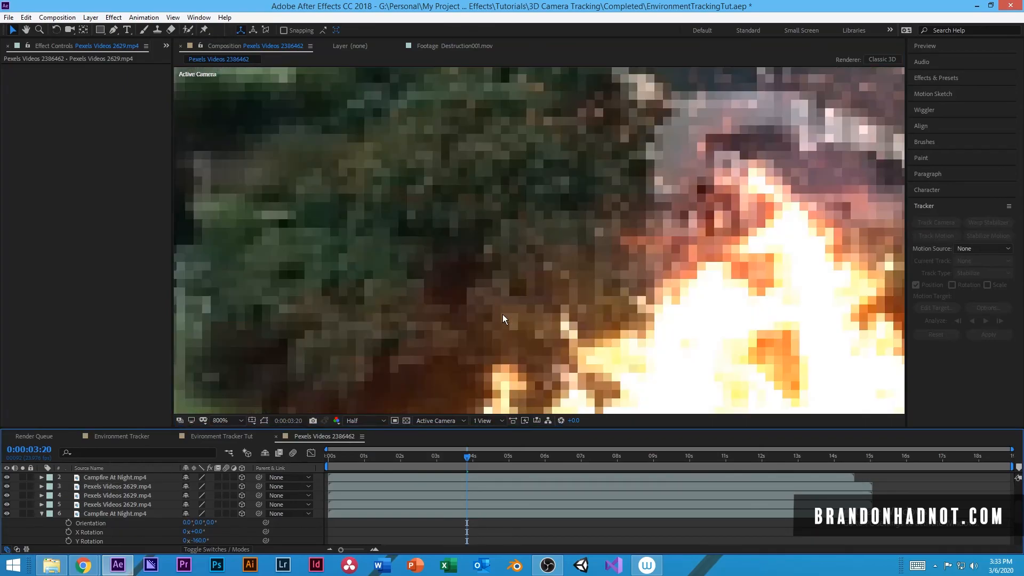
pyautogui.scroll(-5, 503, 315)
pyautogui.scroll(1, 502, 315)
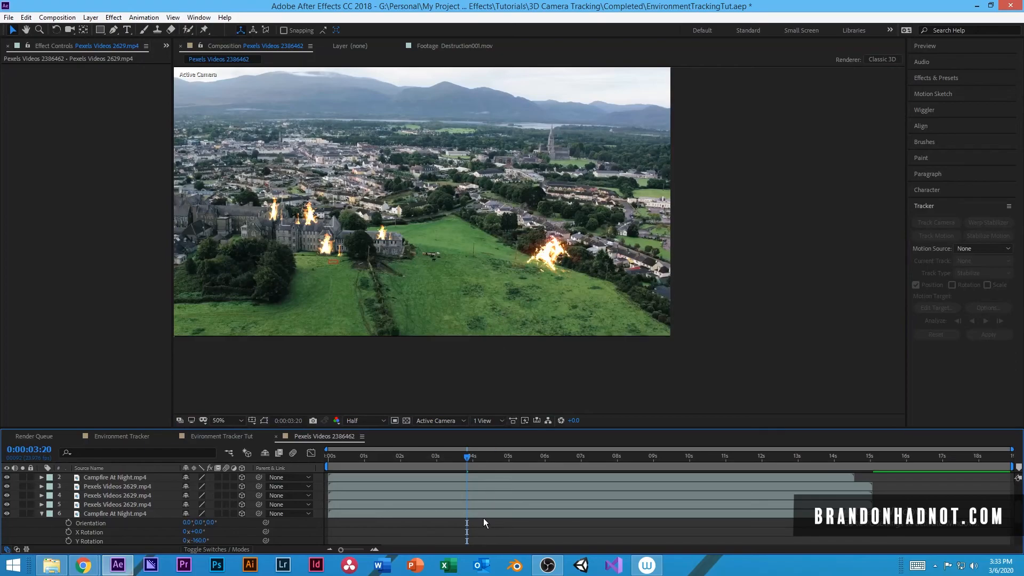
pyautogui.moveTo(465, 456); pyautogui.dragTo(315, 459)
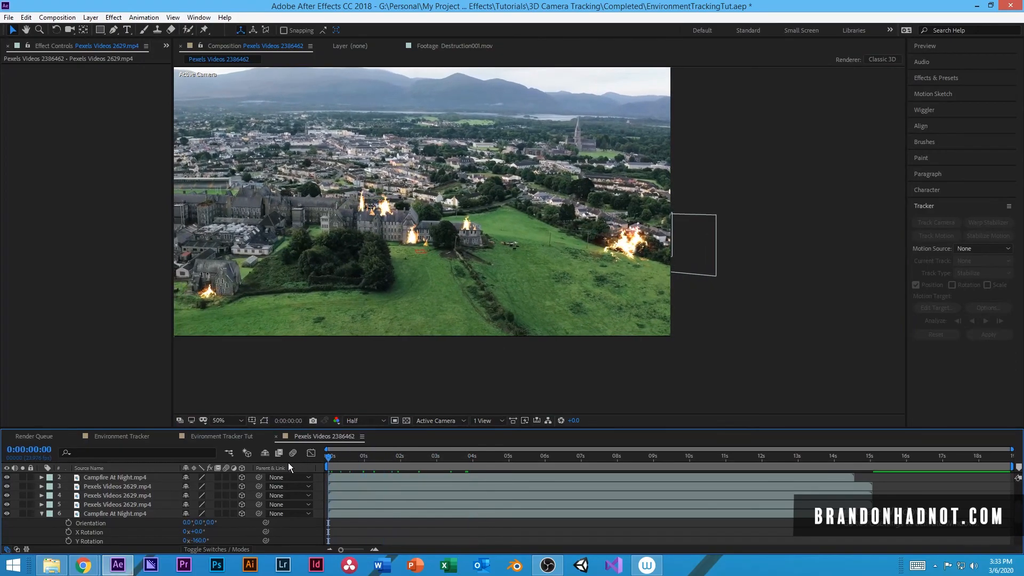
pyautogui.press('space')
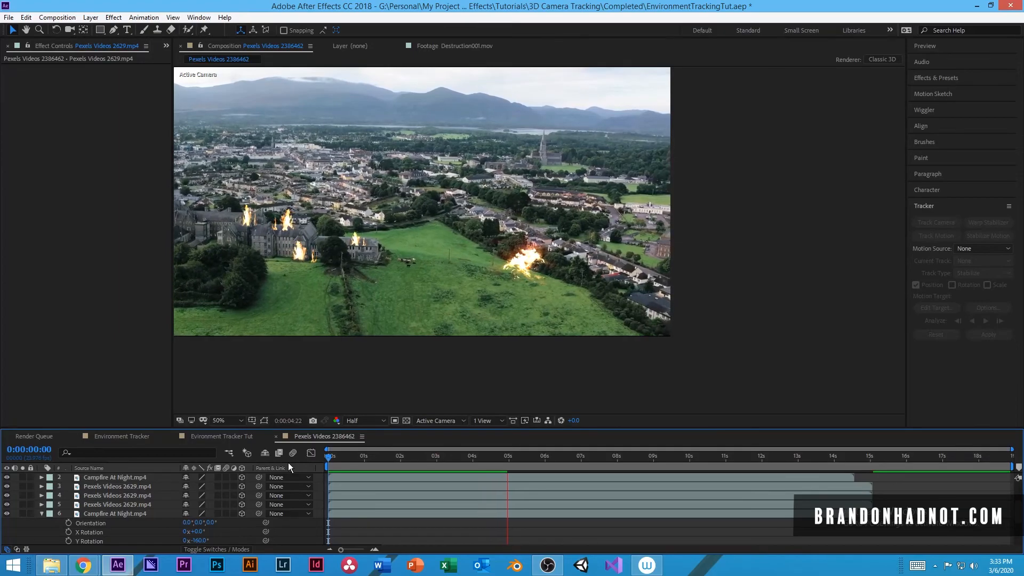
pyautogui.press('space')
pyautogui.press('h')
pyautogui.moveTo(357, 252); pyautogui.dragTo(480, 296)
pyautogui.moveTo(531, 459); pyautogui.dragTo(368, 456)
pyautogui.moveTo(276, 458); pyautogui.dragTo(867, 493)
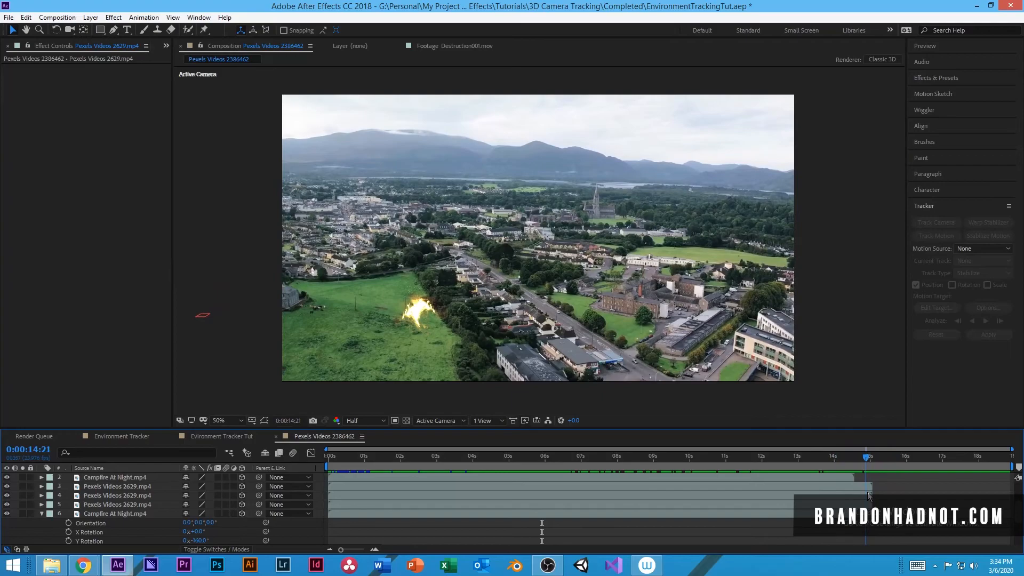
# Time-stretch both tree-line Pexels Videos 2629.mp4 fire layers by a factor of 150 and check them at the composition's end
pyautogui.click(868, 495)
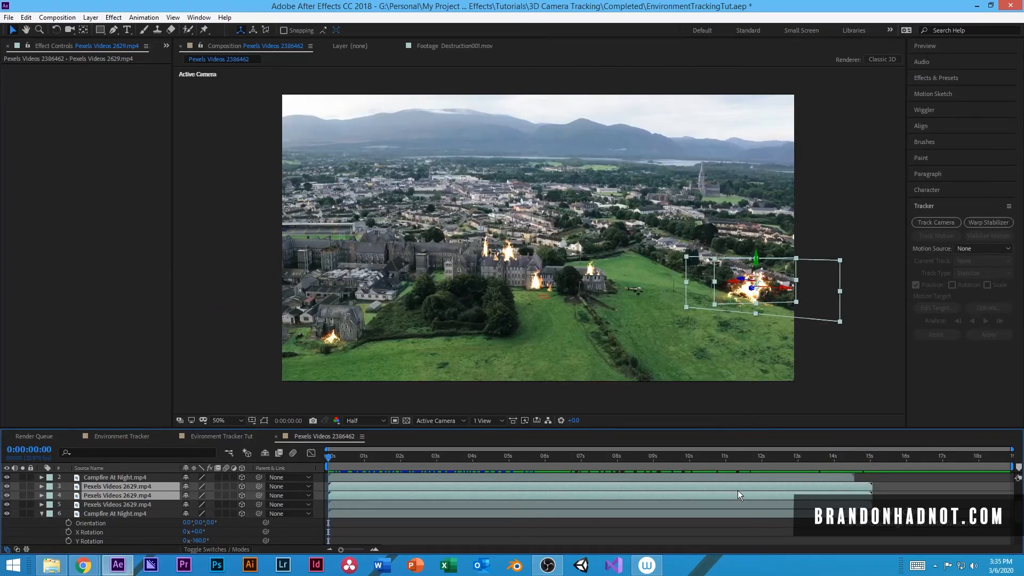
pyautogui.rightClick(599, 485)
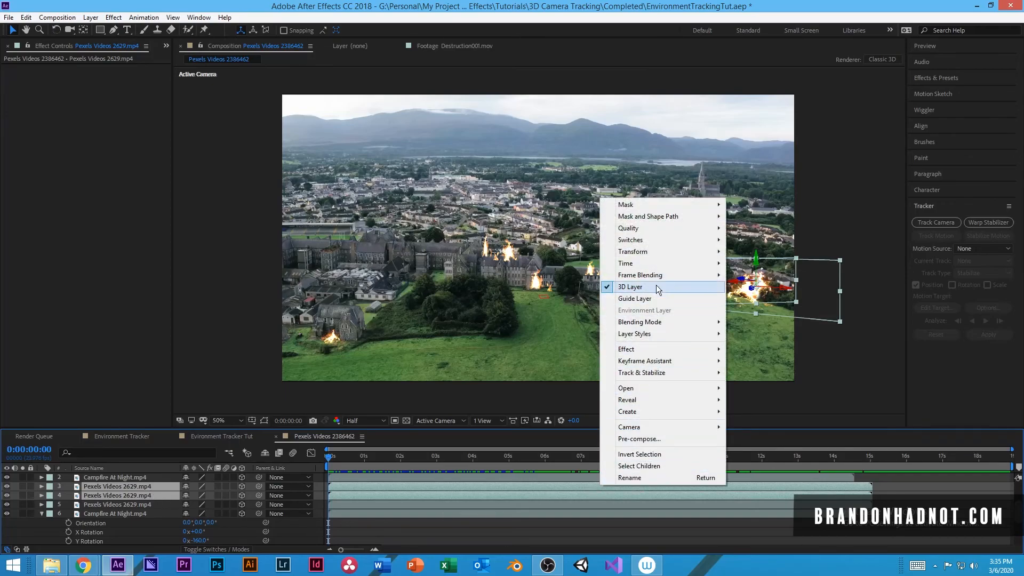
pyautogui.moveTo(659, 263)
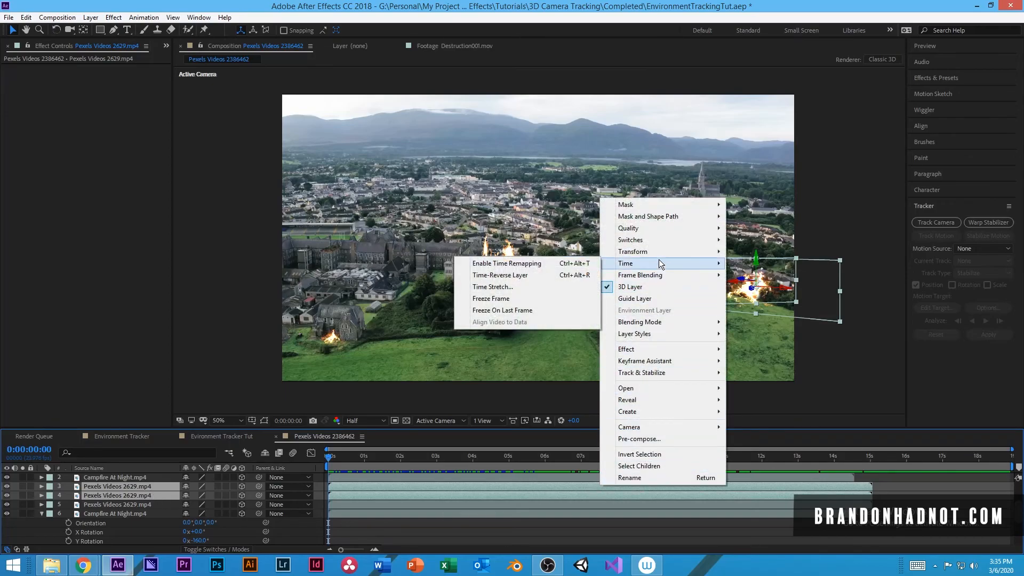
pyautogui.click(533, 288)
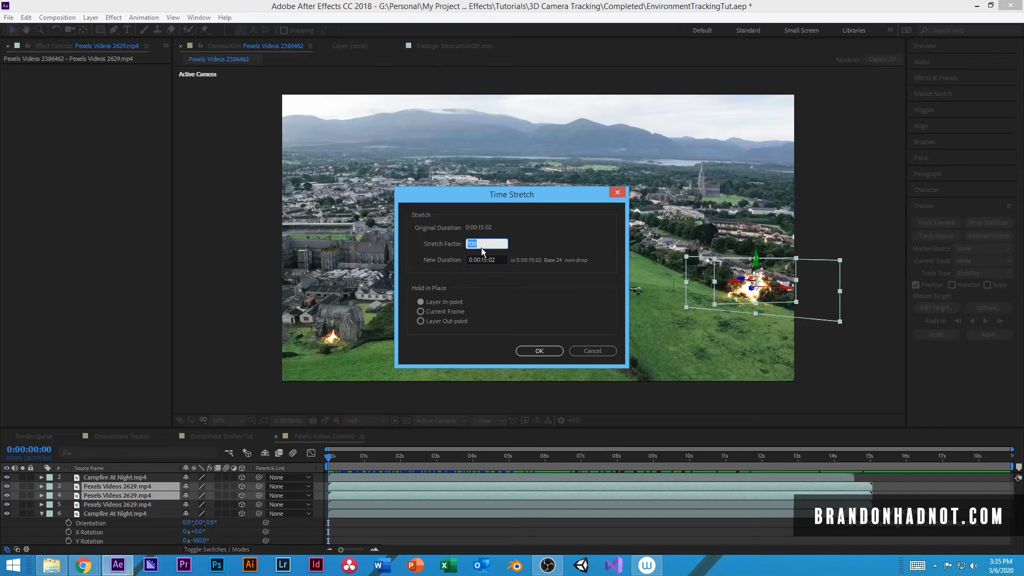
pyautogui.write('150')
pyautogui.click(533, 350)
pyautogui.moveTo(620, 463); pyautogui.dragTo(1020, 467)
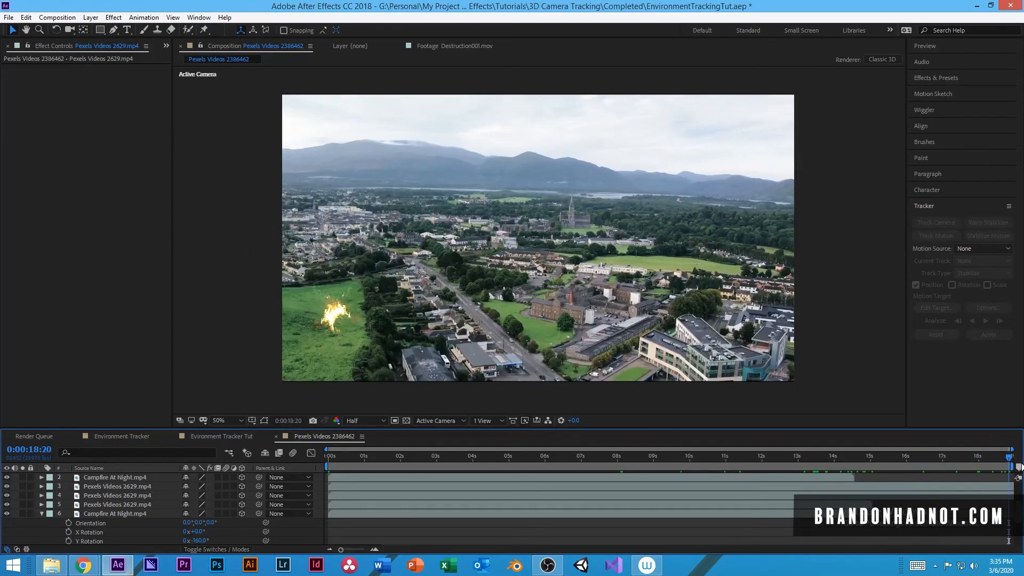
# Duplicate the Pexels Videos 2629.mp4 fire layer and place the copy on the large modern building in the foreground at the shot's end
pyautogui.hotkey('ctrl', '0')
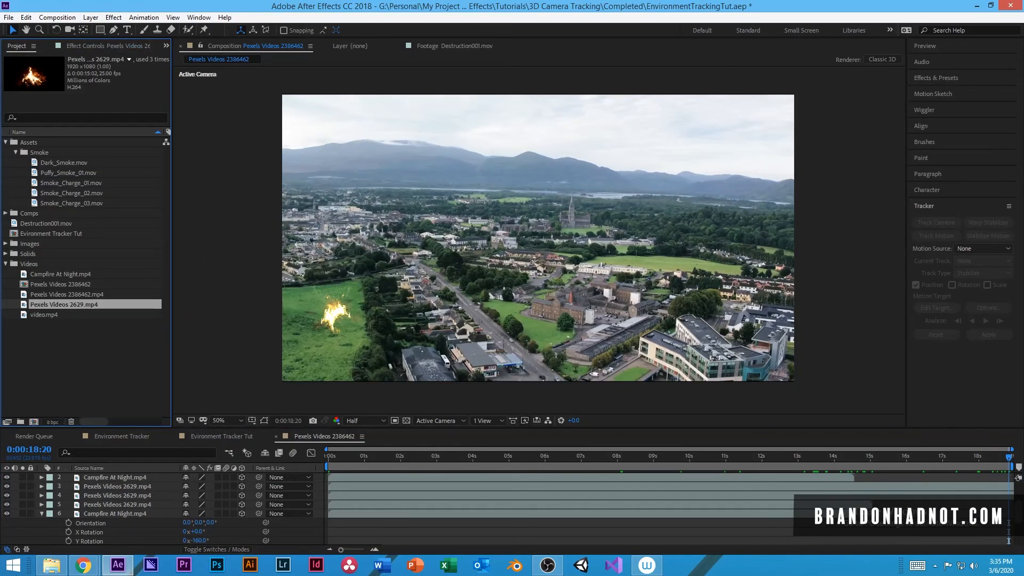
pyautogui.click(119, 500)
pyautogui.click(123, 481)
pyautogui.click(97, 499)
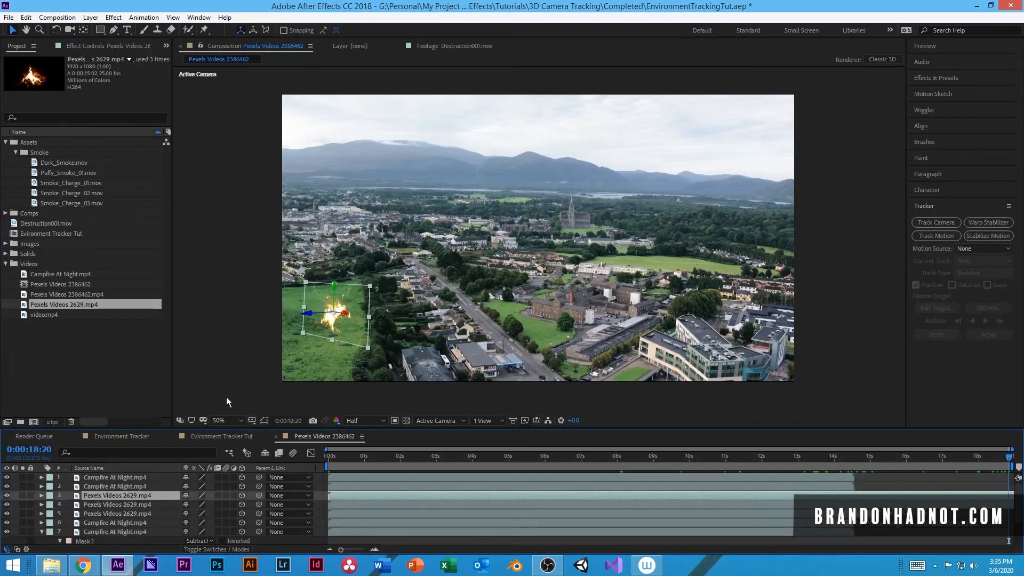
pyautogui.hotkey('ctrl', 'd')
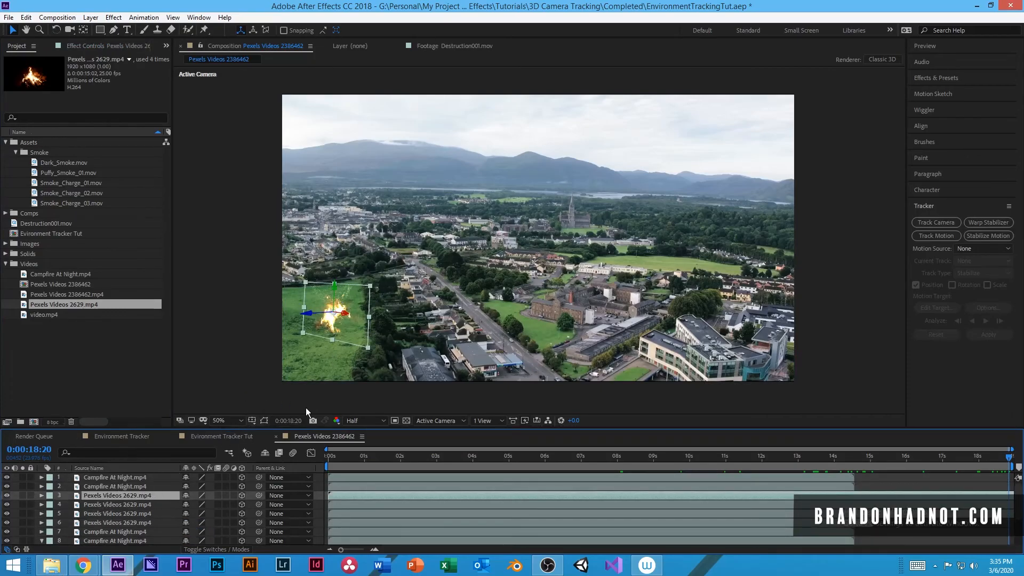
pyautogui.moveTo(331, 333); pyautogui.dragTo(696, 335)
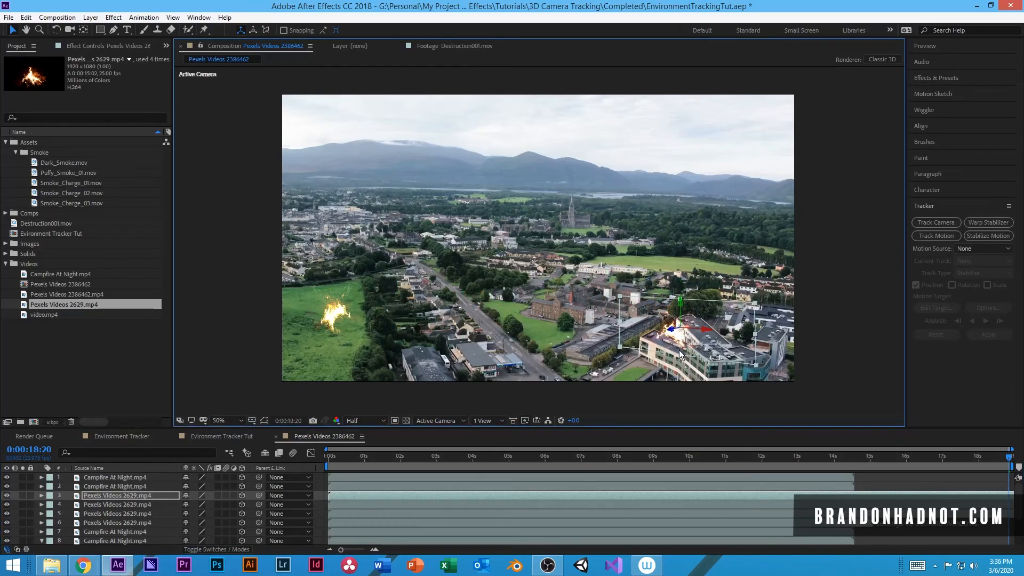
# Add a second copy of the building fire, enlarge it, and position it so its flames cover the building's lower front
pyautogui.moveTo(684, 344); pyautogui.dragTo(736, 328)
pyautogui.moveTo(673, 281); pyautogui.dragTo(623, 259)
pyautogui.moveTo(725, 327); pyautogui.dragTo(746, 391)
pyautogui.moveTo(638, 311); pyautogui.dragTo(574, 271)
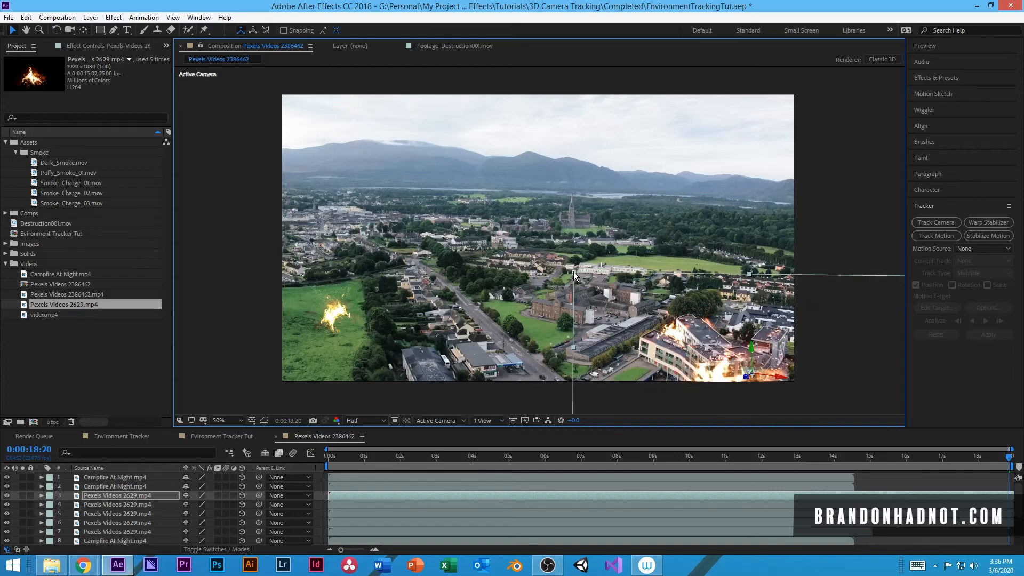
pyautogui.moveTo(713, 367); pyautogui.dragTo(639, 323)
# Time-stretch both building fire layers by a factor of 100
pyautogui.click(420, 505)
pyautogui.keyDown('ctrl'); pyautogui.click(408, 495); pyautogui.keyUp('ctrl')
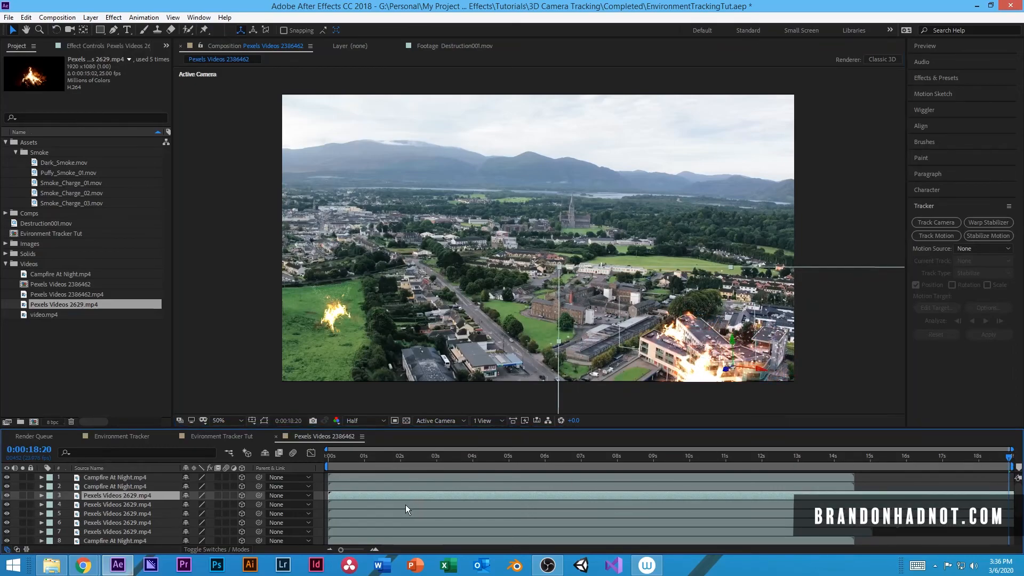
pyautogui.rightClick(415, 497)
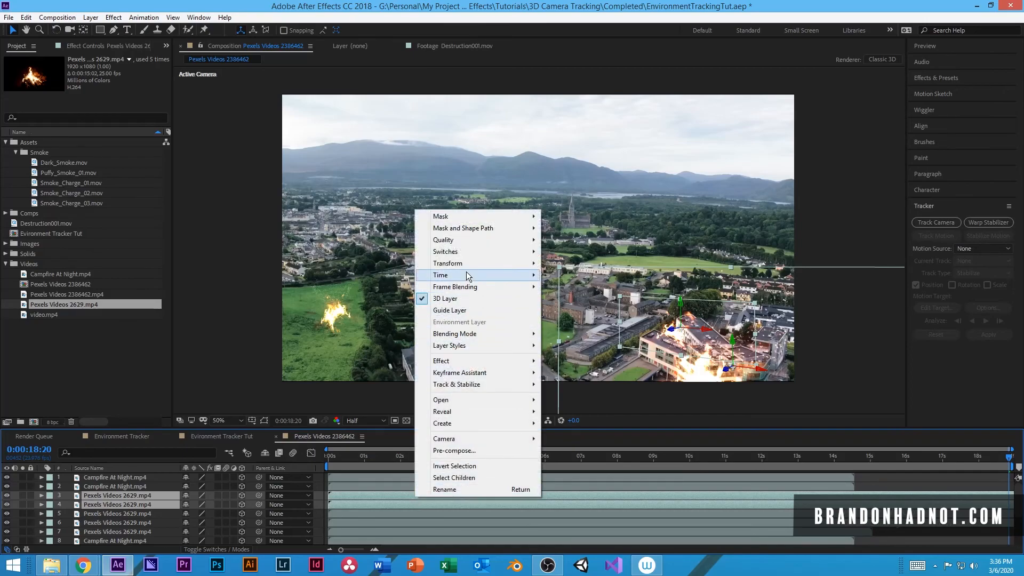
pyautogui.moveTo(466, 271)
pyautogui.click(346, 299)
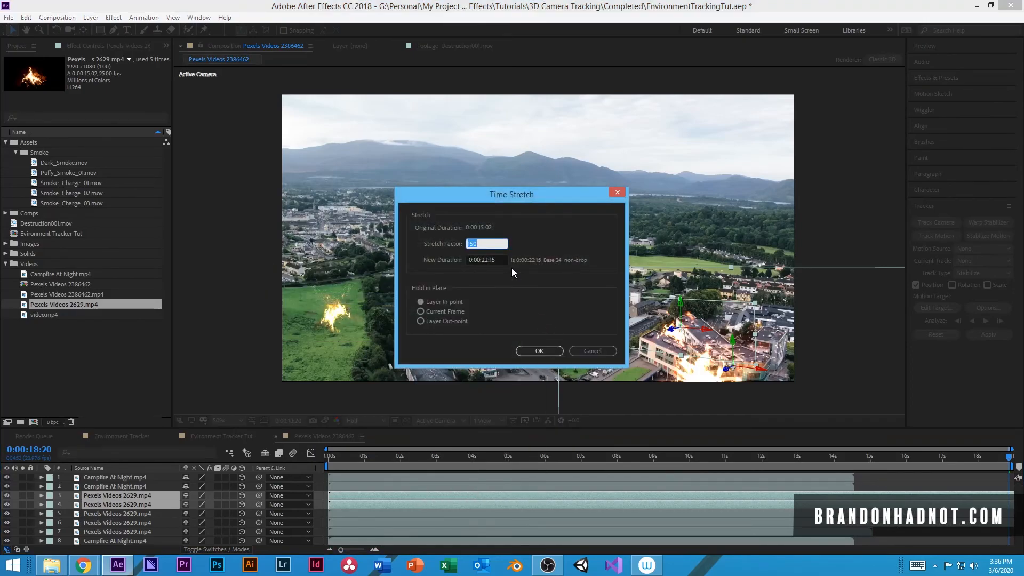
pyautogui.write('100')
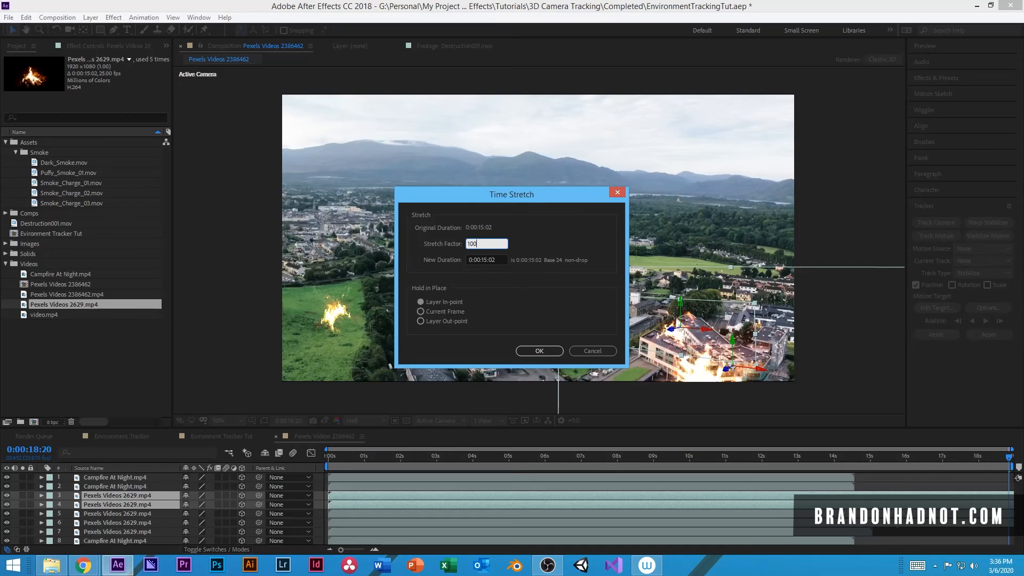
pyautogui.press('Return')
# Shift both building fire layers to start at about 9.5 seconds and play the scene from the beginning
pyautogui.moveTo(386, 498); pyautogui.dragTo(669, 496)
pyautogui.moveTo(961, 459); pyautogui.dragTo(306, 455)
pyautogui.click(651, 498)
pyautogui.press('space')
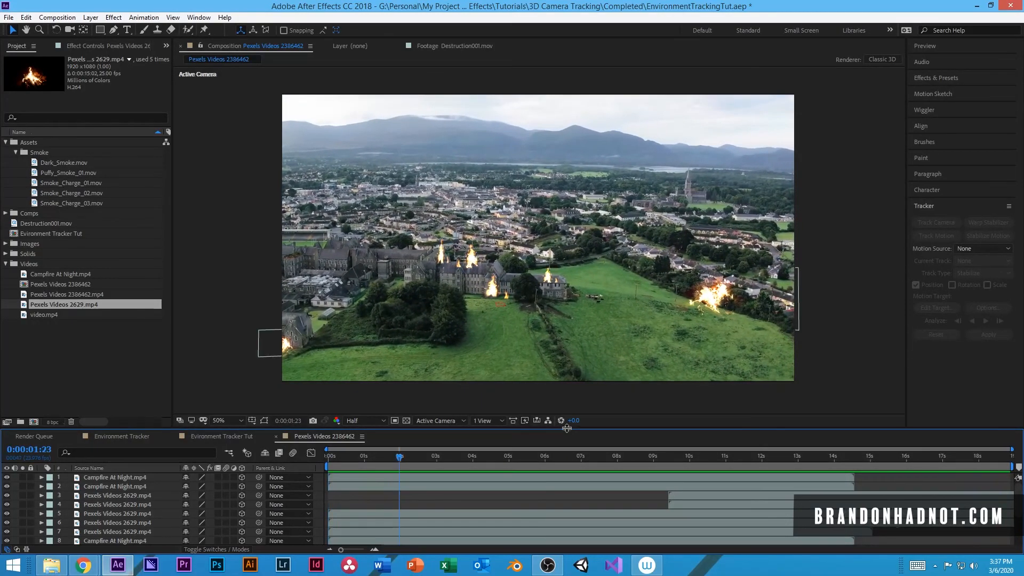
pyautogui.moveTo(400, 457); pyautogui.dragTo(309, 465)
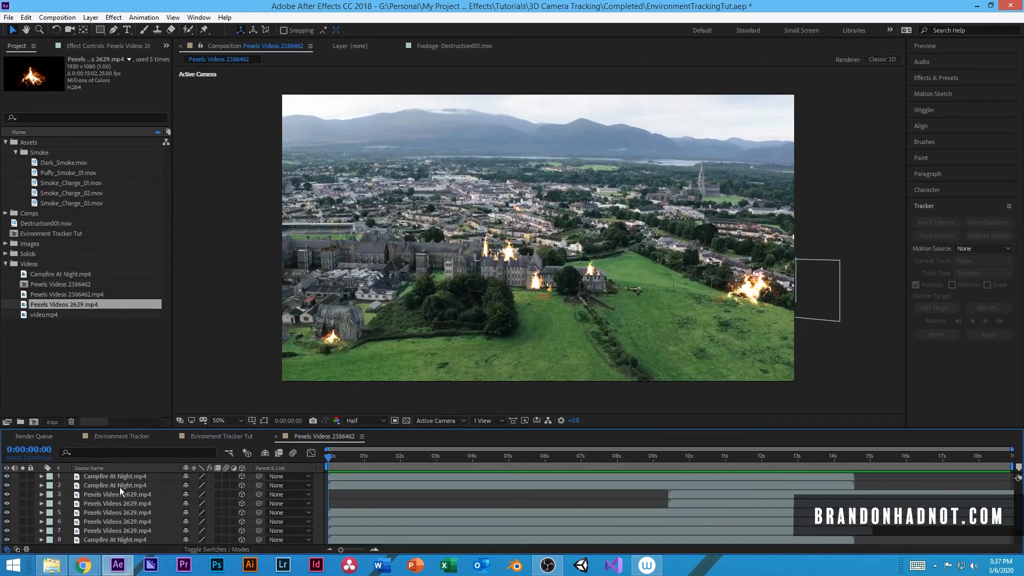
# Select all the campfire and Pexels Videos 2629.mp4 fire layers and set their label colour to Orange
pyautogui.click(107, 482)
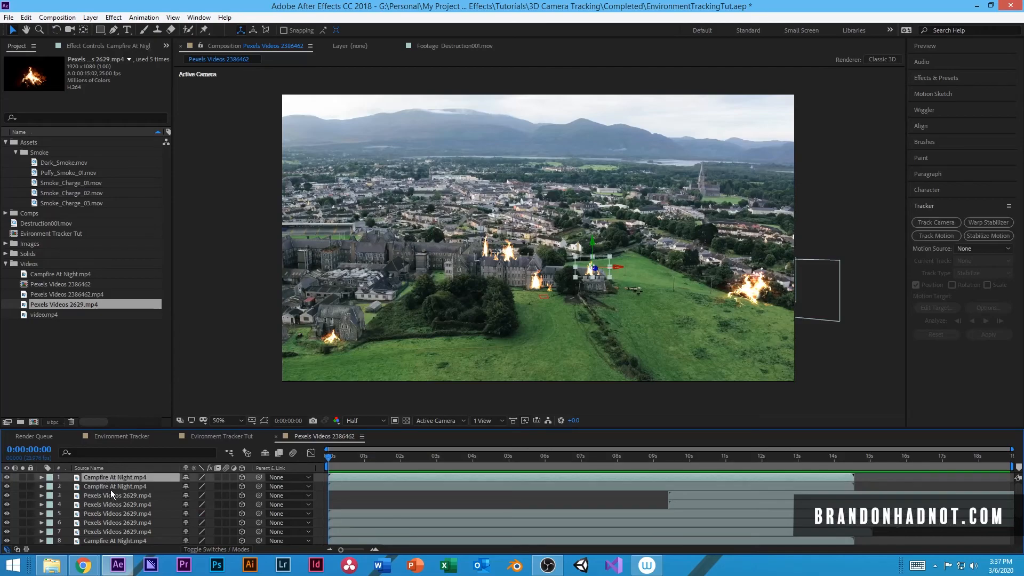
pyautogui.scroll(-3, 112, 493)
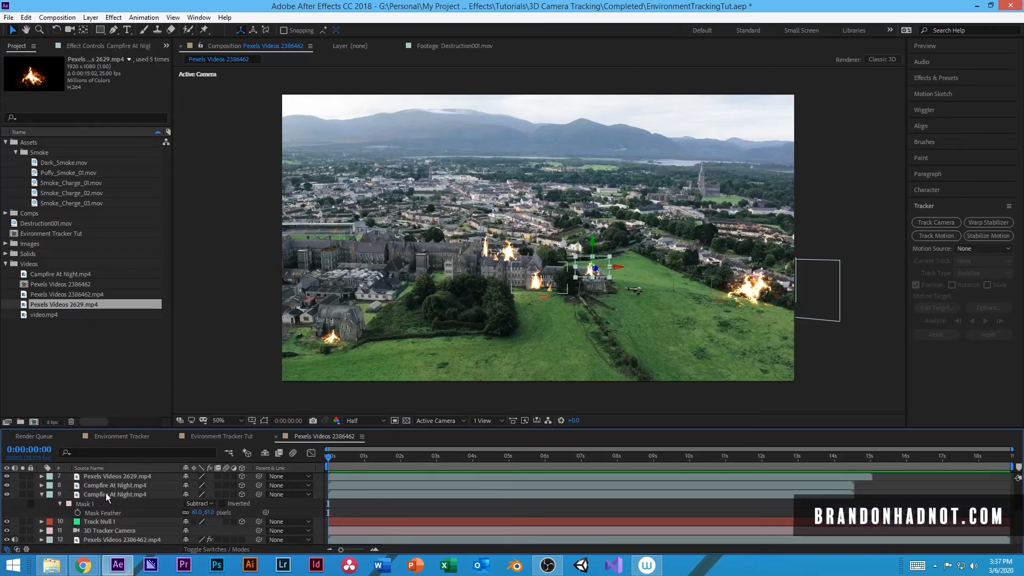
pyautogui.keyDown('shift'); pyautogui.click(106, 493); pyautogui.keyUp('shift')
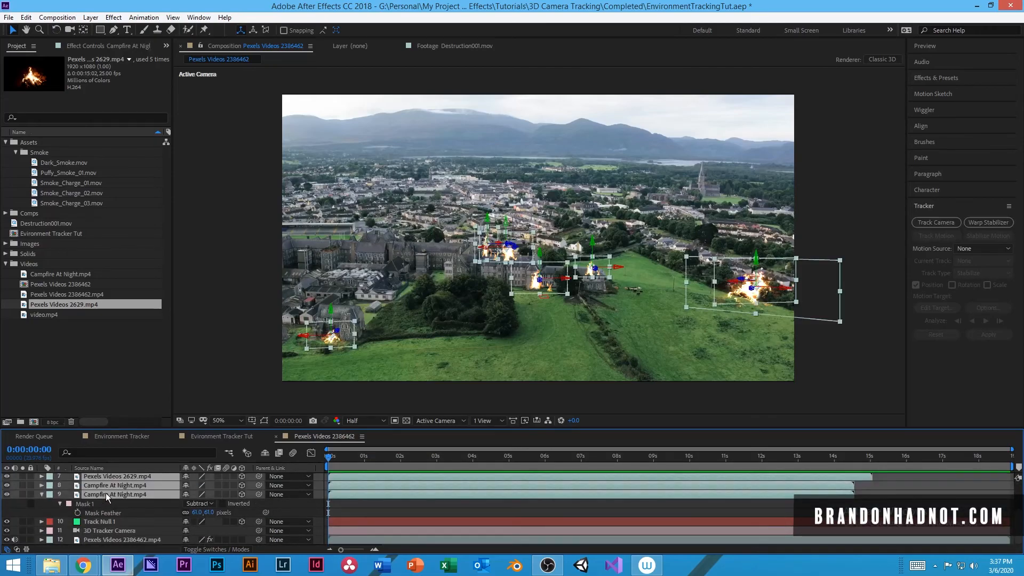
pyautogui.click(41, 495)
pyautogui.scroll(3, 99, 511)
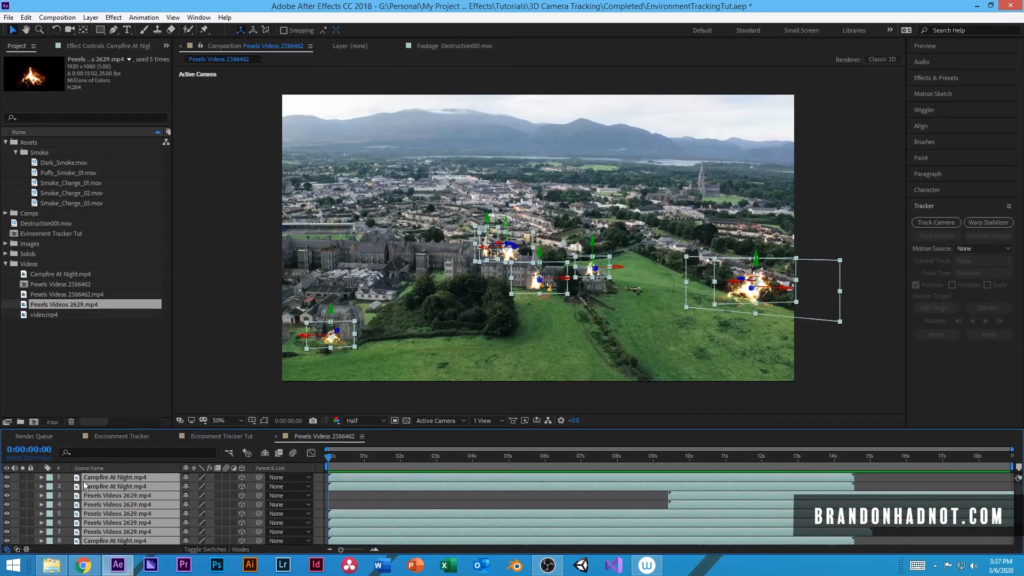
pyautogui.click(49, 478)
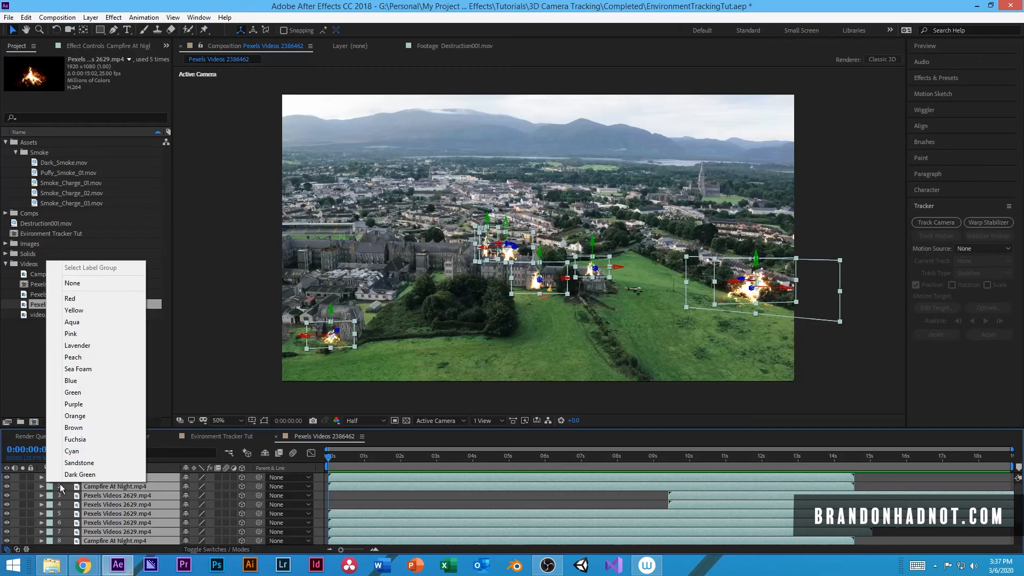
pyautogui.click(75, 417)
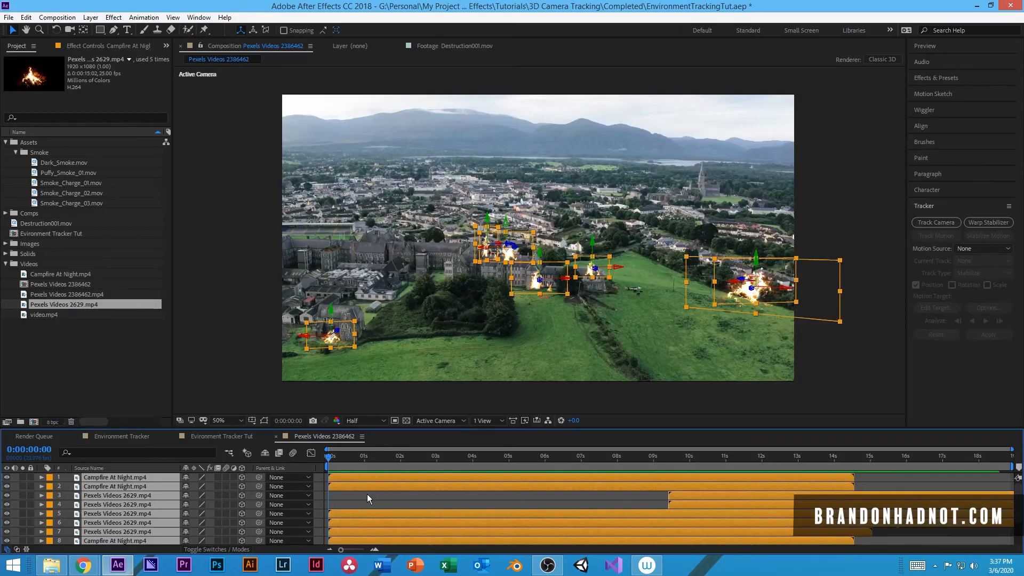
# Rename the drone footage layer Pexels Videos 2386462.mp4 as Video
pyautogui.scroll(-4, 148, 496)
pyautogui.click(129, 521)
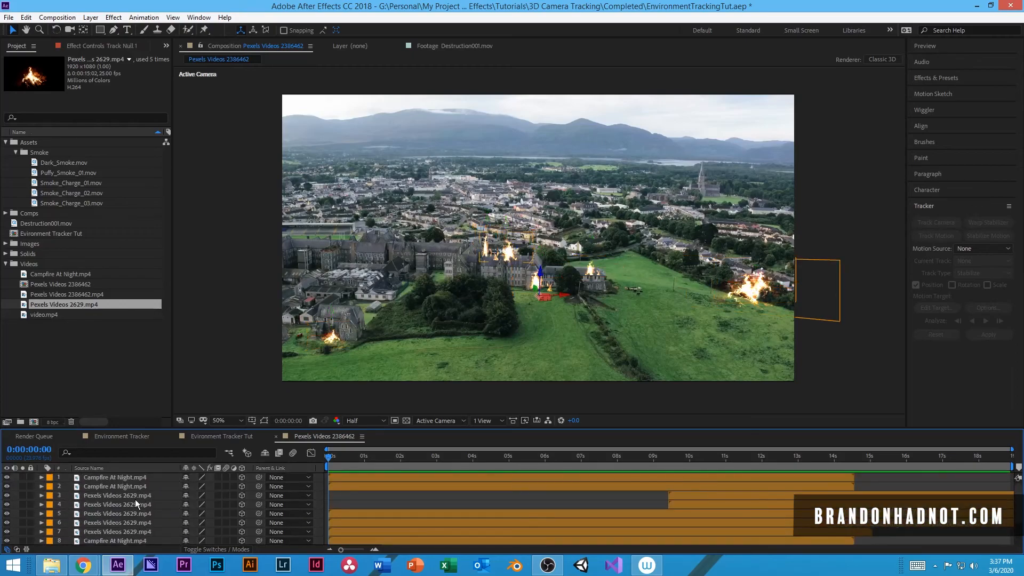
pyautogui.scroll(1, 116, 476)
pyautogui.scroll(-1, 116, 482)
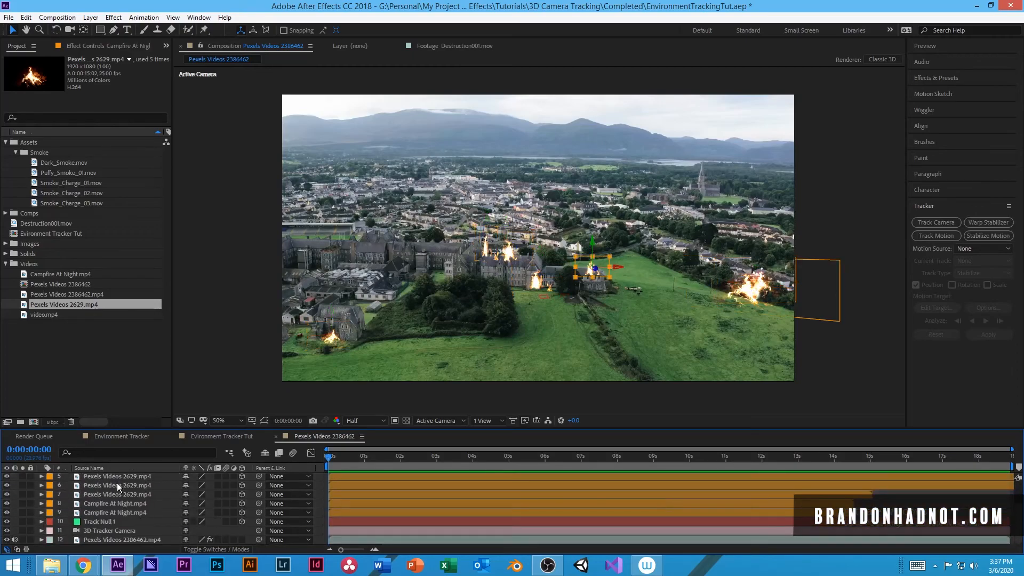
pyautogui.click(110, 537)
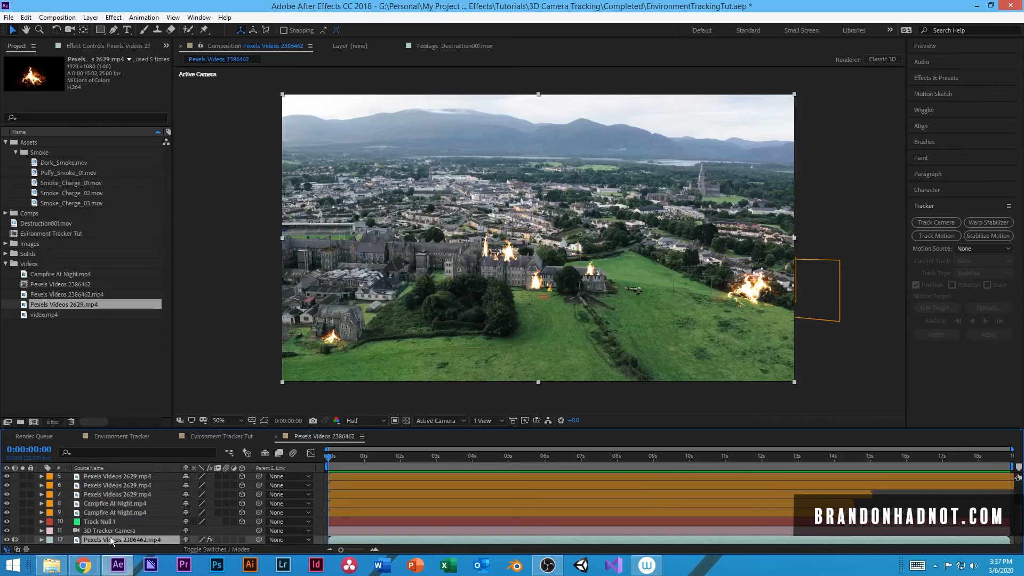
pyautogui.press('Return')
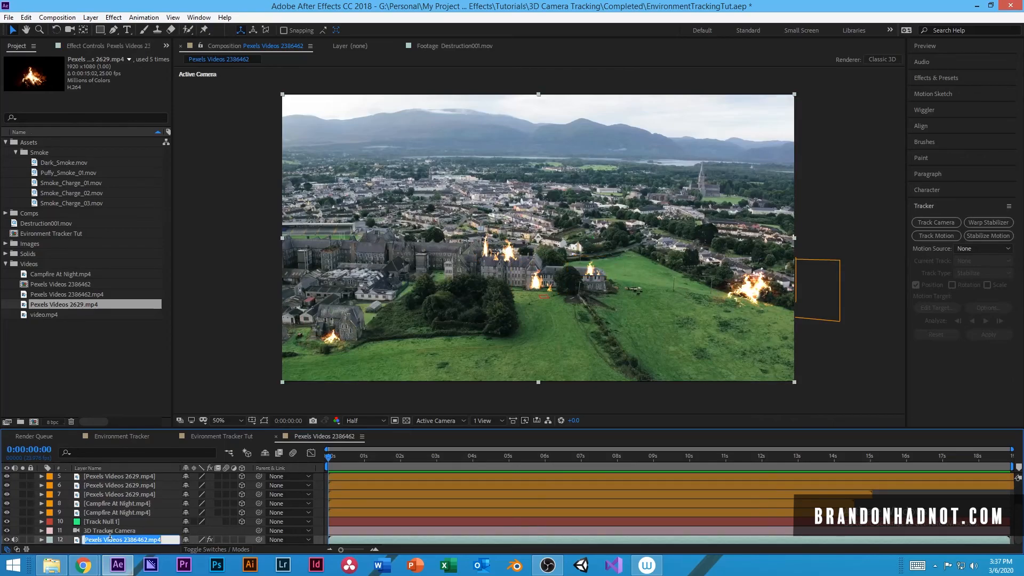
pyautogui.write('Video')
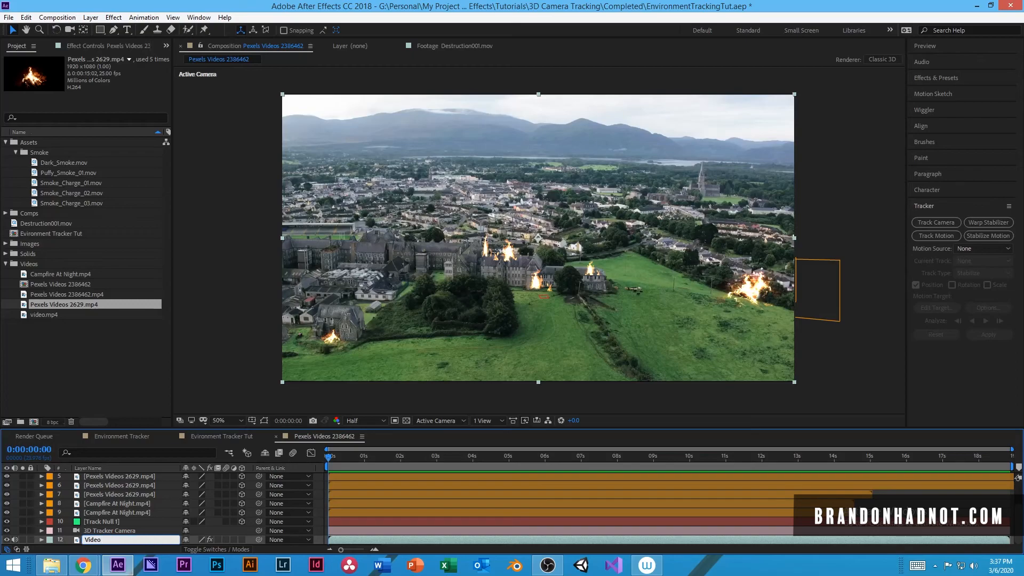
pyautogui.press('Return')
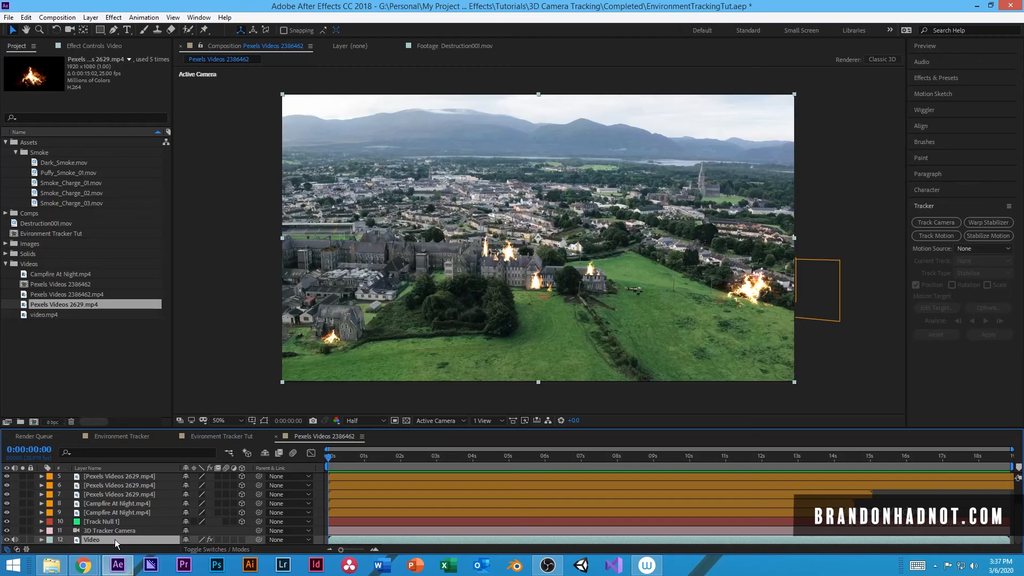
# Show the Video layer's 3D Camera Tracker points and create a solid from three points over the distant town
pyautogui.click(81, 47)
pyautogui.click(60, 69)
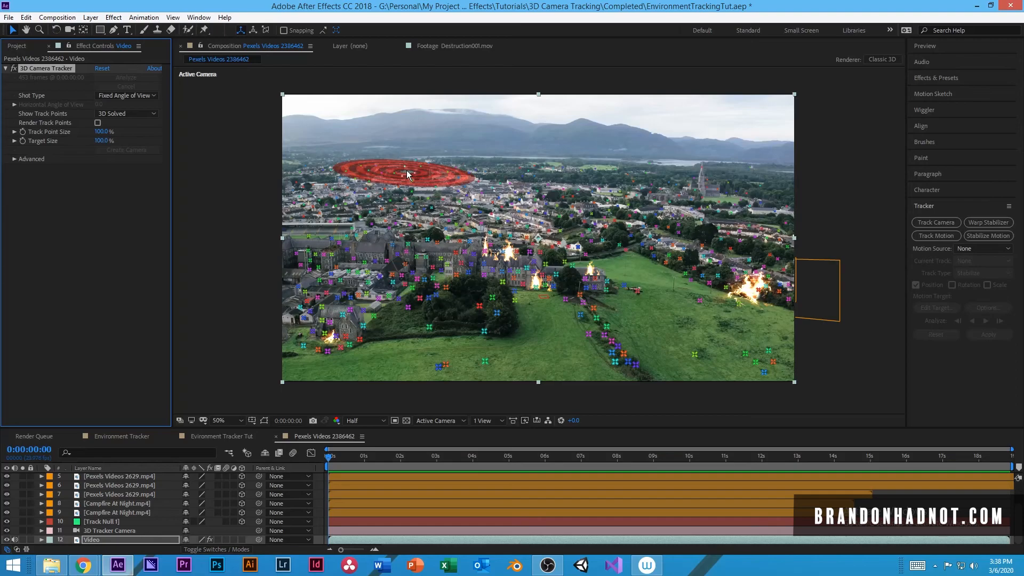
pyautogui.scroll(-2, 407, 171)
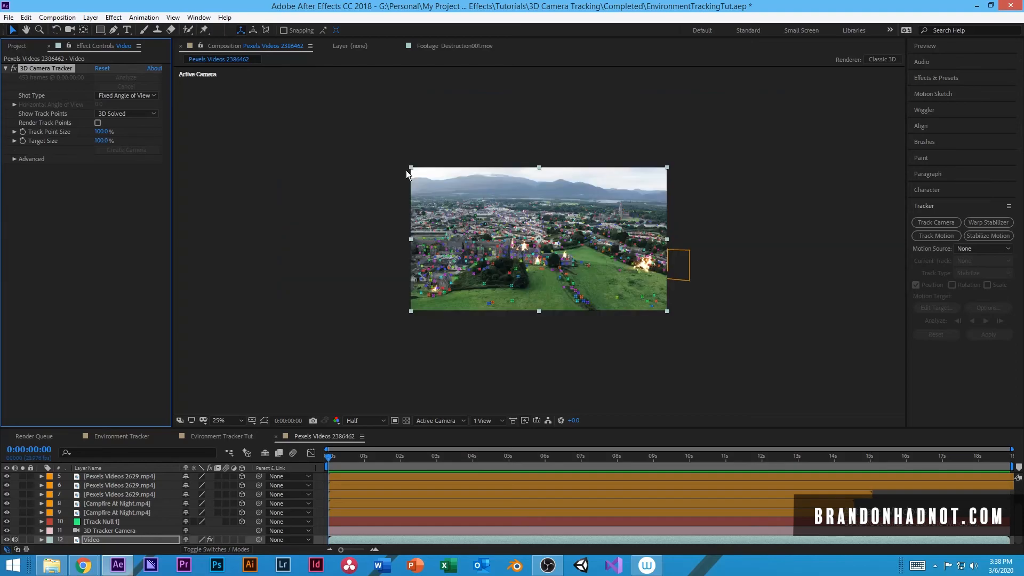
pyautogui.scroll(4, 406, 172)
pyautogui.press('space')
pyautogui.moveTo(417, 174); pyautogui.dragTo(475, 227)
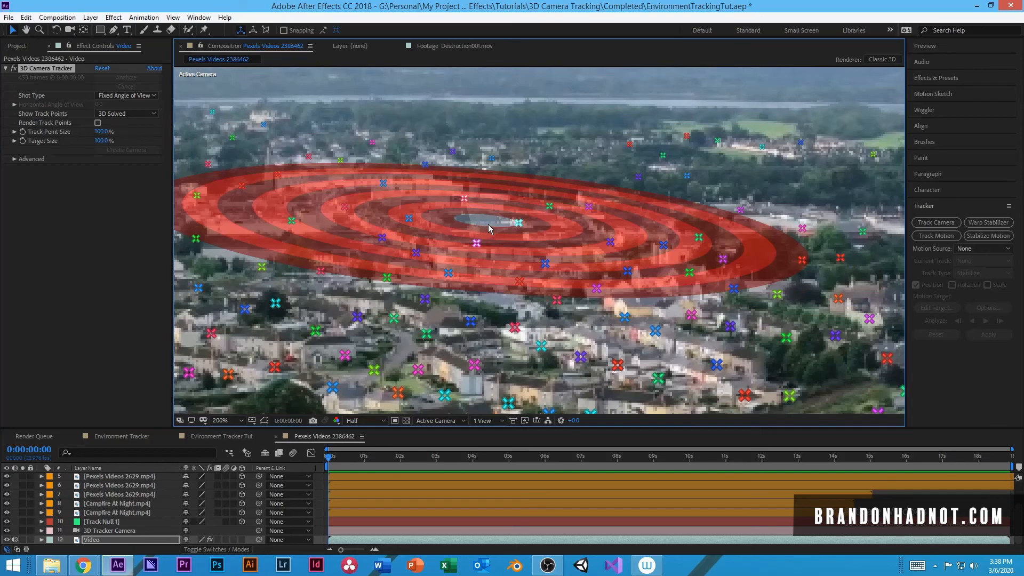
pyautogui.click(488, 224)
pyautogui.rightClick(491, 222)
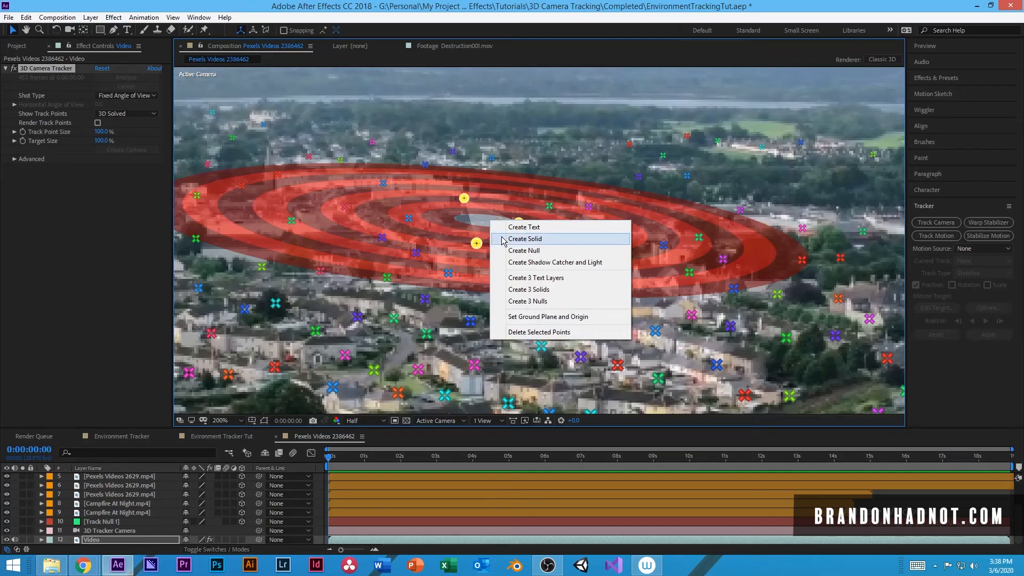
pyautogui.click(503, 240)
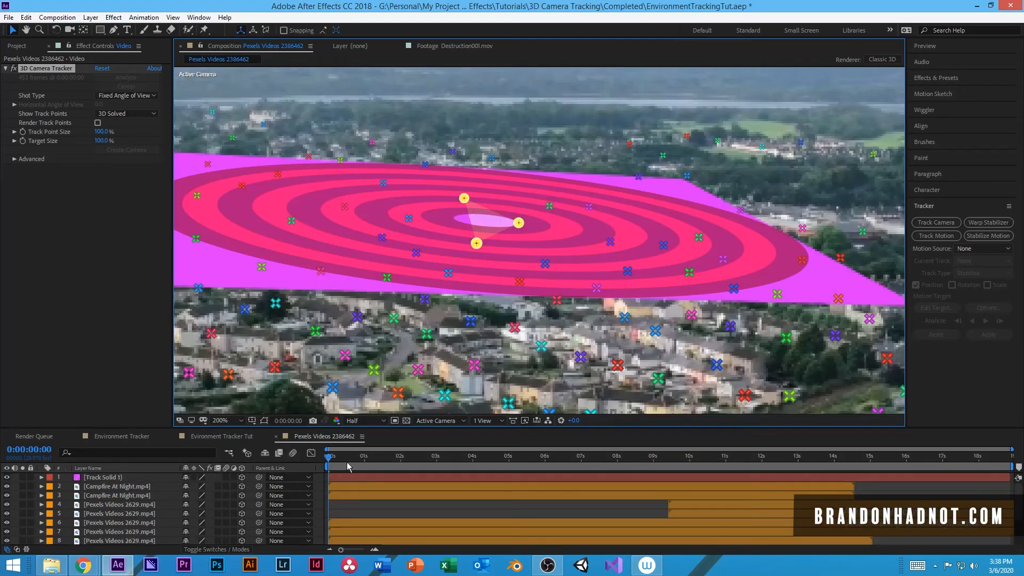
# Play back the whole shot to check how the solid tracks with the distant town, and return to the first frame
pyautogui.scroll(-4, 386, 269)
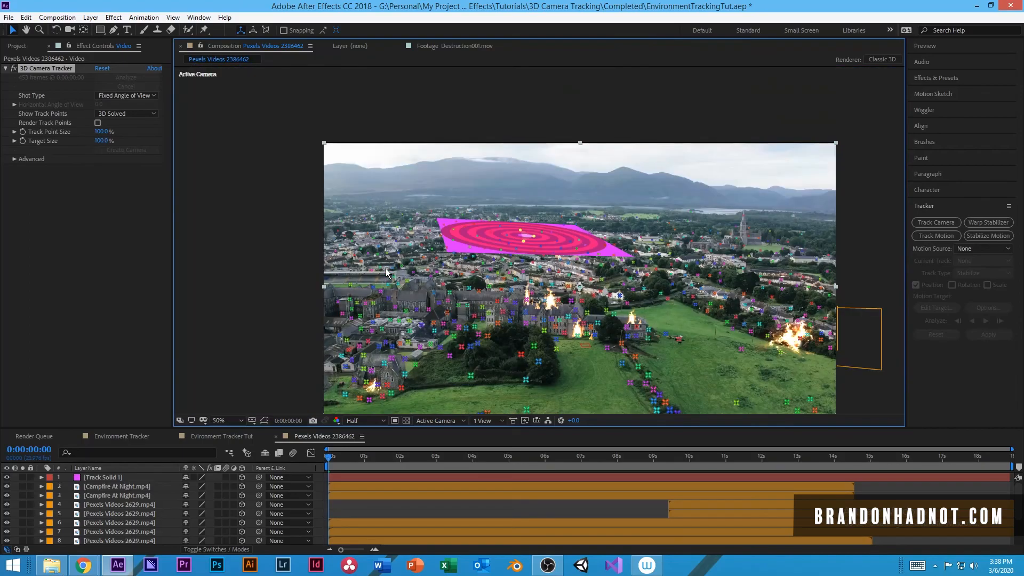
pyautogui.scroll(-2, 386, 271)
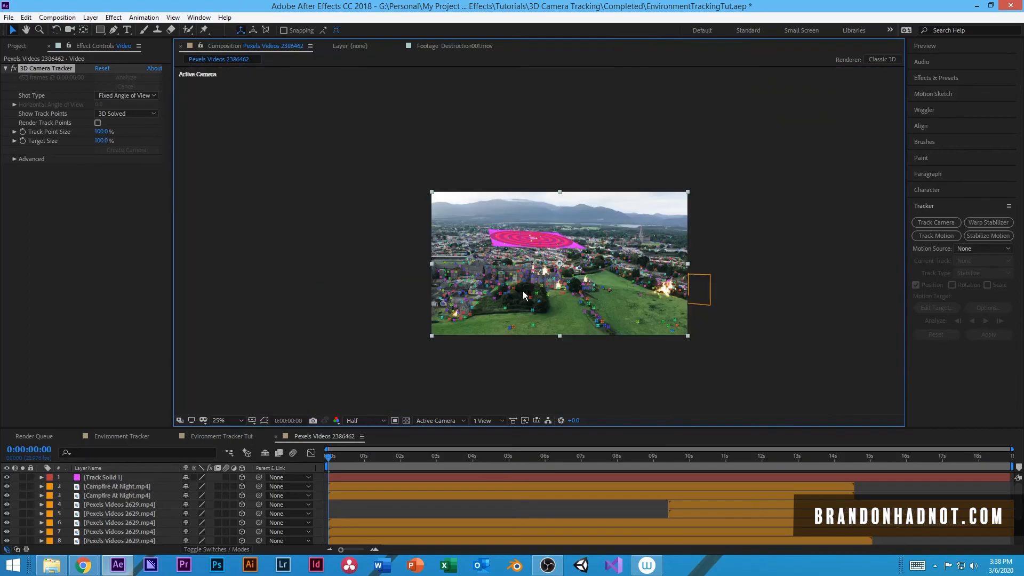
pyautogui.scroll(2, 522, 293)
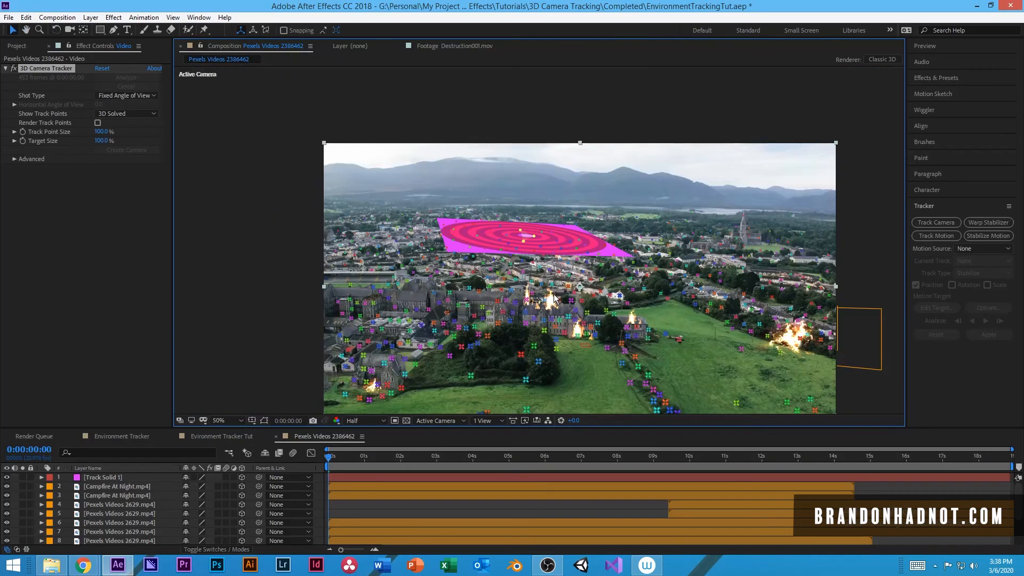
pyautogui.moveTo(555, 297); pyautogui.dragTo(442, 224)
pyautogui.press('space')
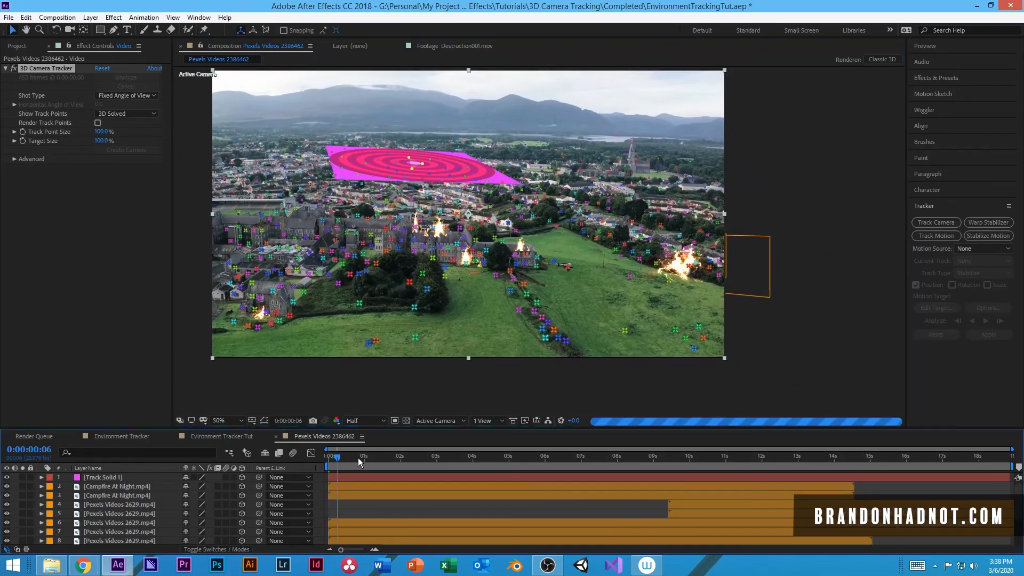
pyautogui.press('space')
pyautogui.press('space')
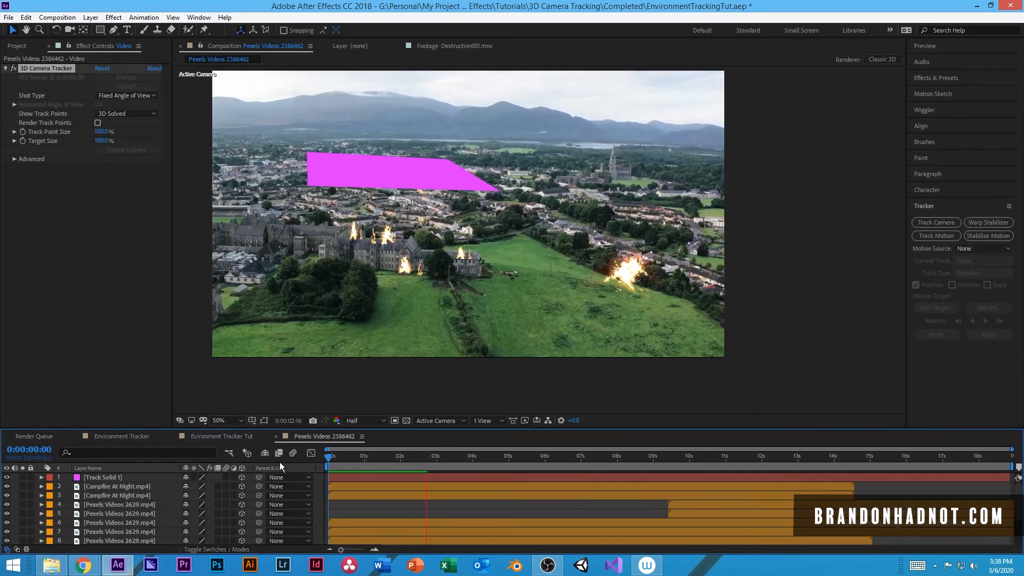
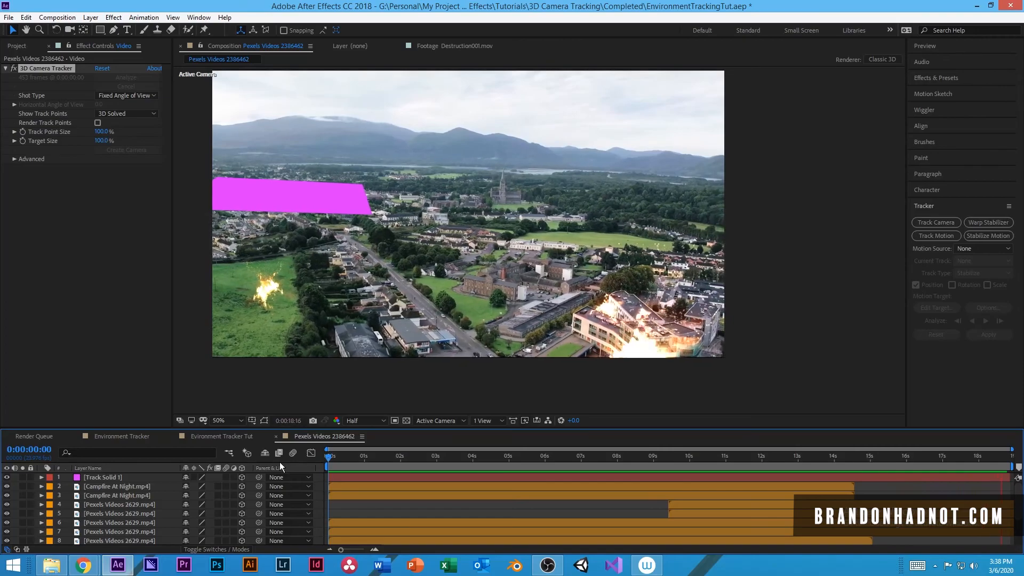
pyautogui.press('space')
pyautogui.moveTo(342, 458); pyautogui.dragTo(465, 456)
pyautogui.press('Home')
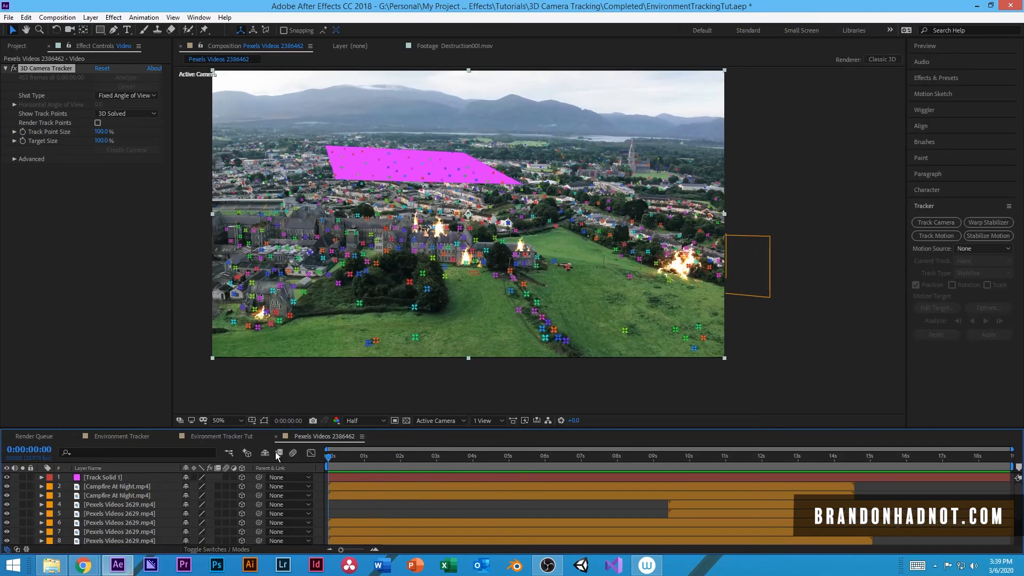
# Rotate the track solid over the distant town so that it stands upright and faces the camera
pyautogui.click(428, 167)
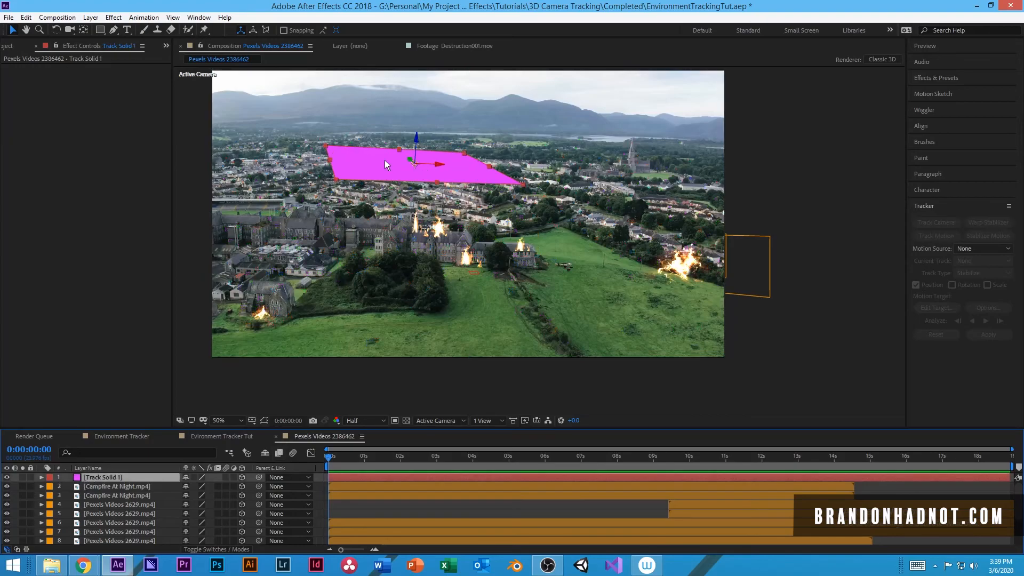
pyautogui.click(56, 31)
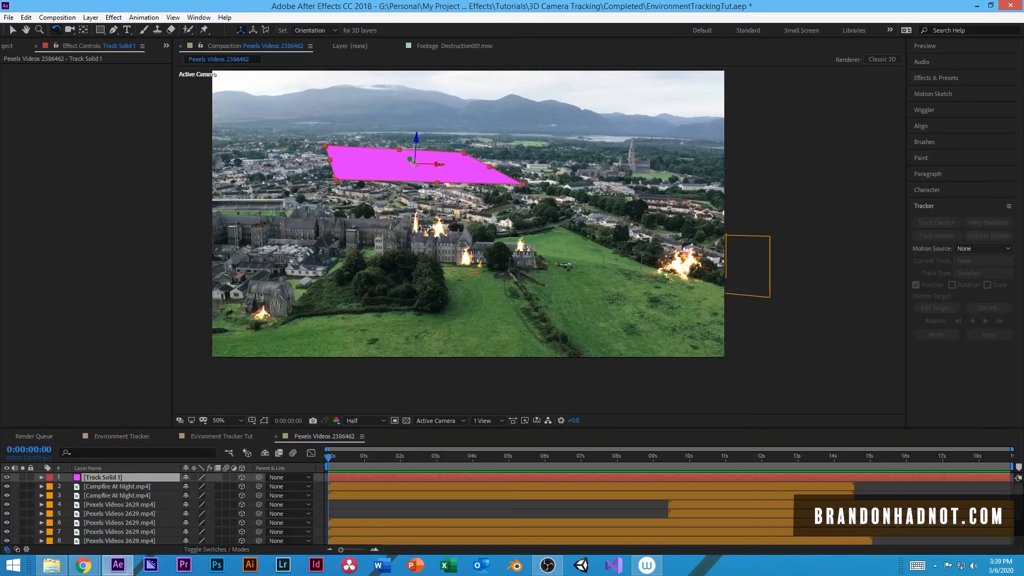
pyautogui.moveTo(438, 164); pyautogui.dragTo(441, 191)
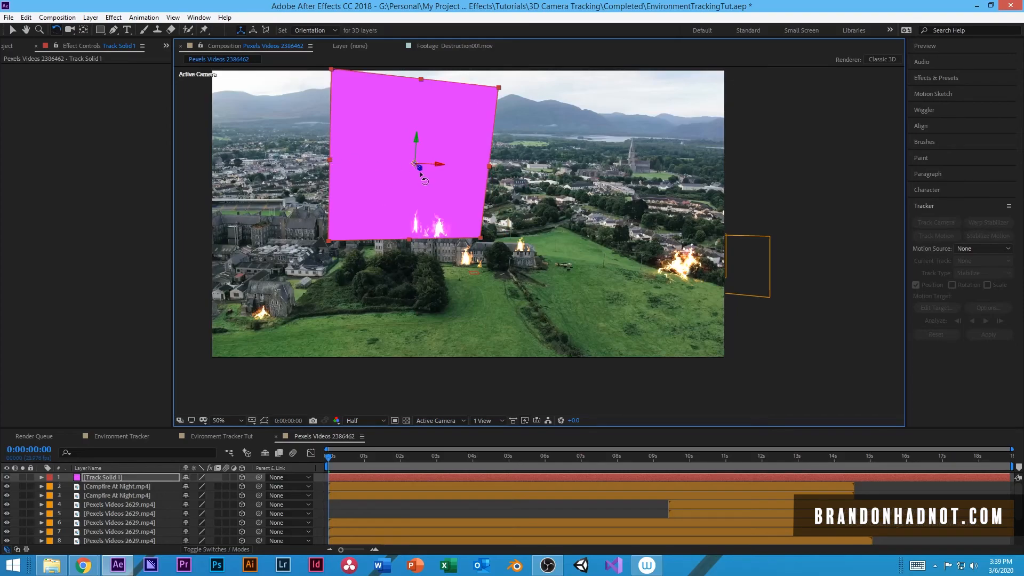
pyautogui.moveTo(415, 163)
pyautogui.mouseDown()
pyautogui.moveTo(429, 173)
pyautogui.moveTo(414, 166)
pyautogui.mouseUp()
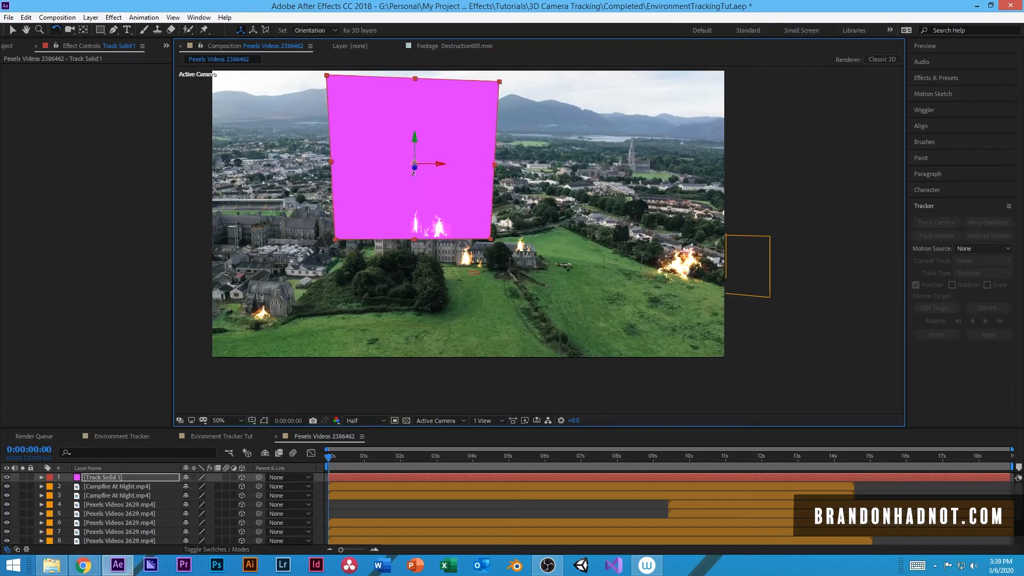
# Reset the Orientation of Track Solid 1 and keep the layer selected
pyautogui.click(120, 477)
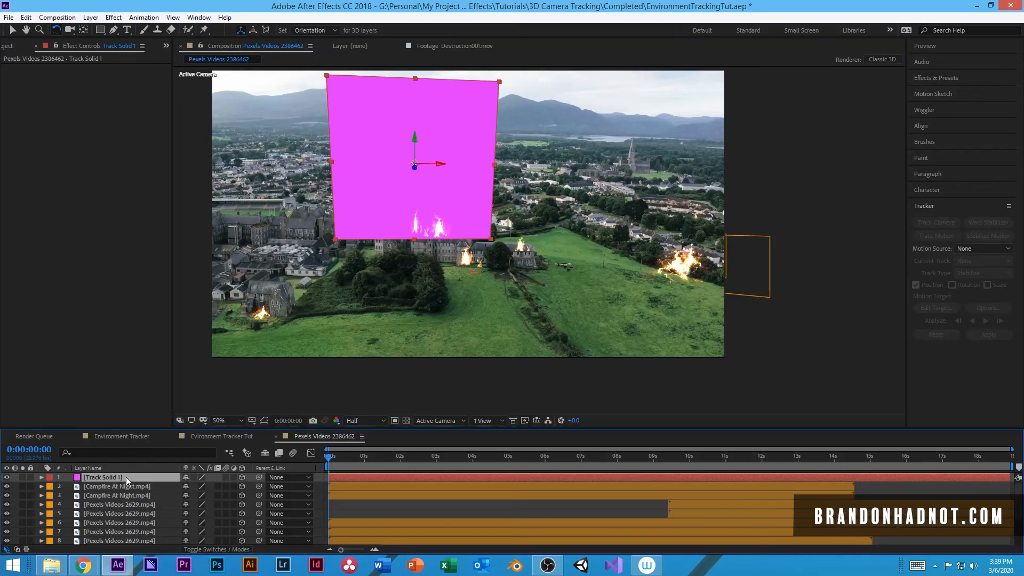
pyautogui.press('r')
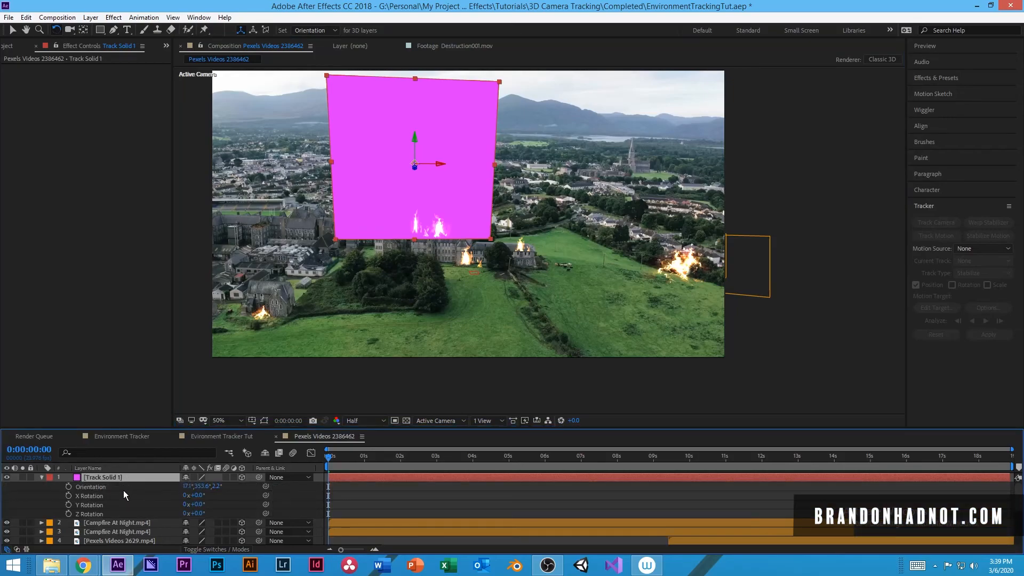
pyautogui.rightClick(103, 489)
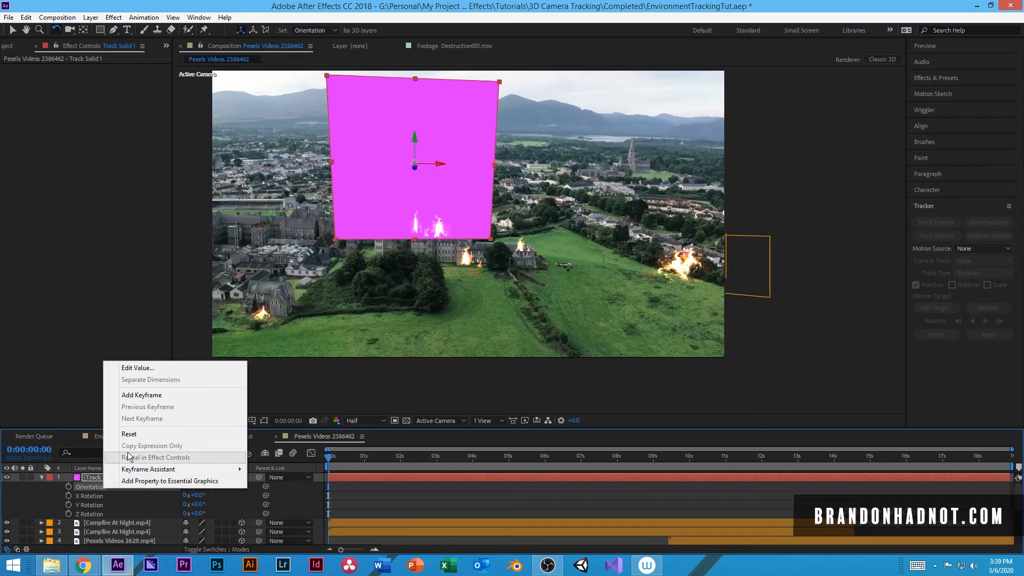
pyautogui.click(138, 429)
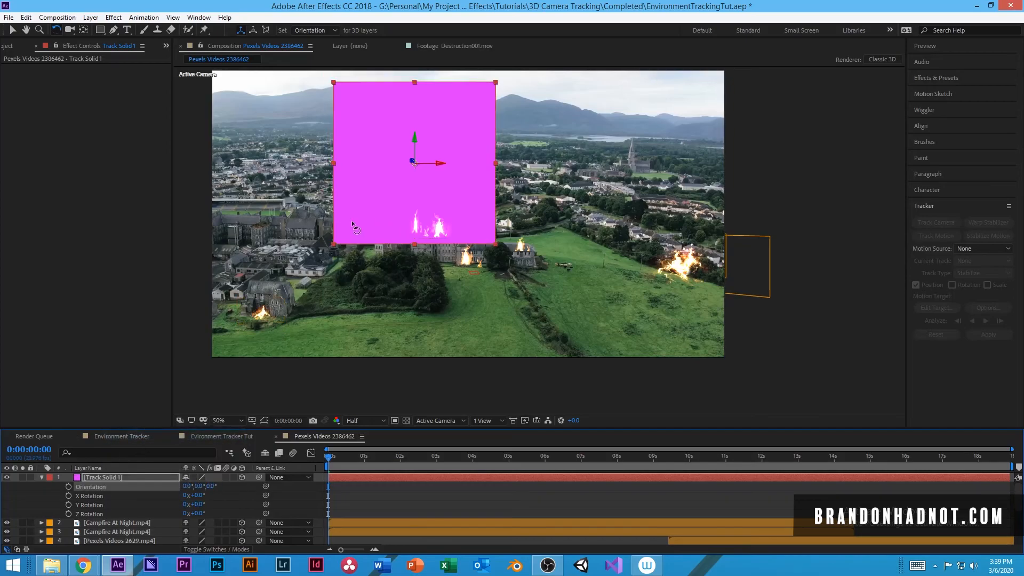
pyautogui.press('v')
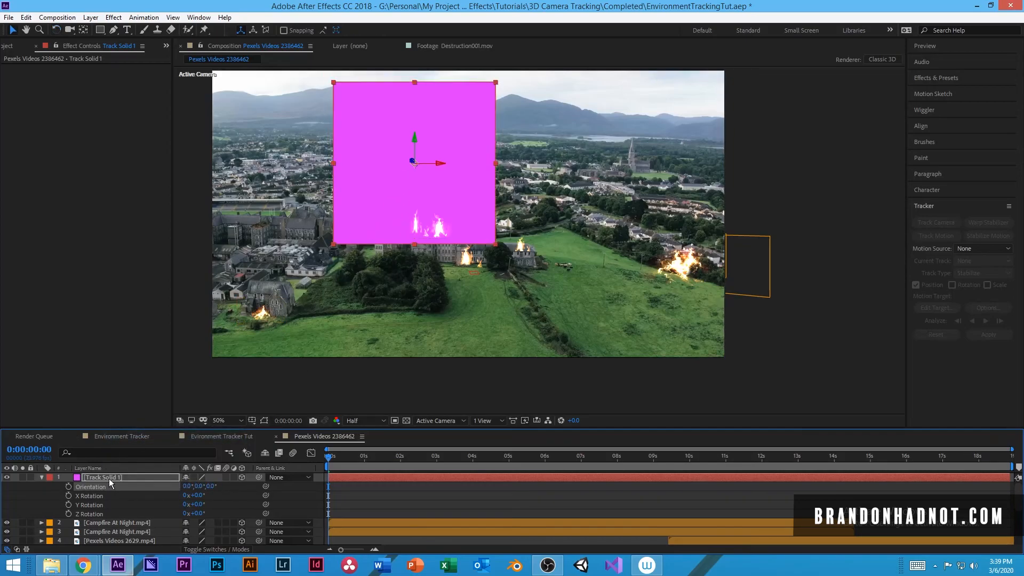
pyautogui.click(109, 479)
# Look through the project's video clips and preview the Campfire At Night.mp4 footage
pyautogui.click(8, 46)
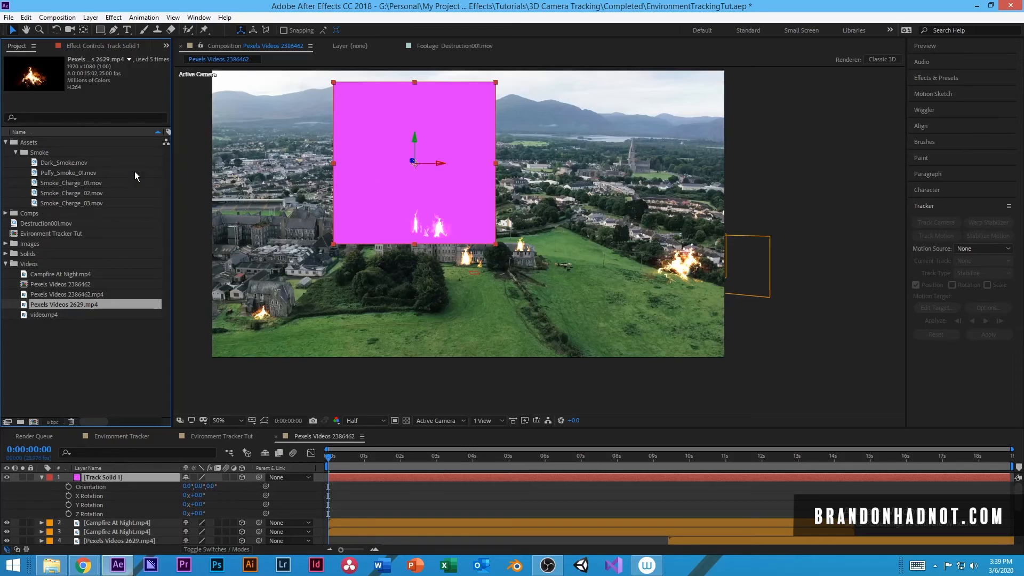
pyautogui.click(56, 276)
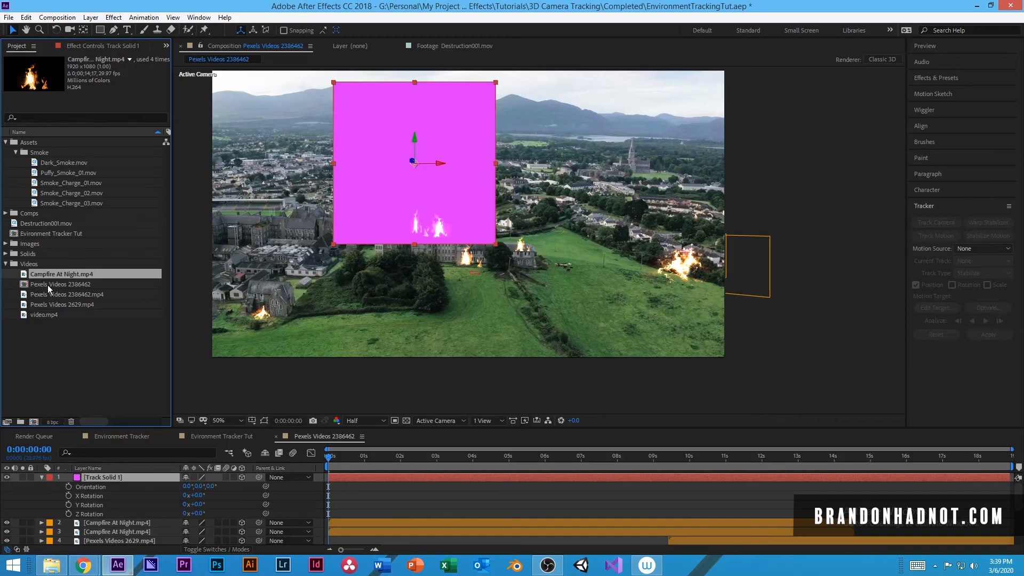
pyautogui.click(43, 294)
pyautogui.click(42, 305)
pyautogui.click(39, 318)
pyautogui.click(45, 307)
pyautogui.click(47, 273)
pyautogui.doubleClick(38, 276)
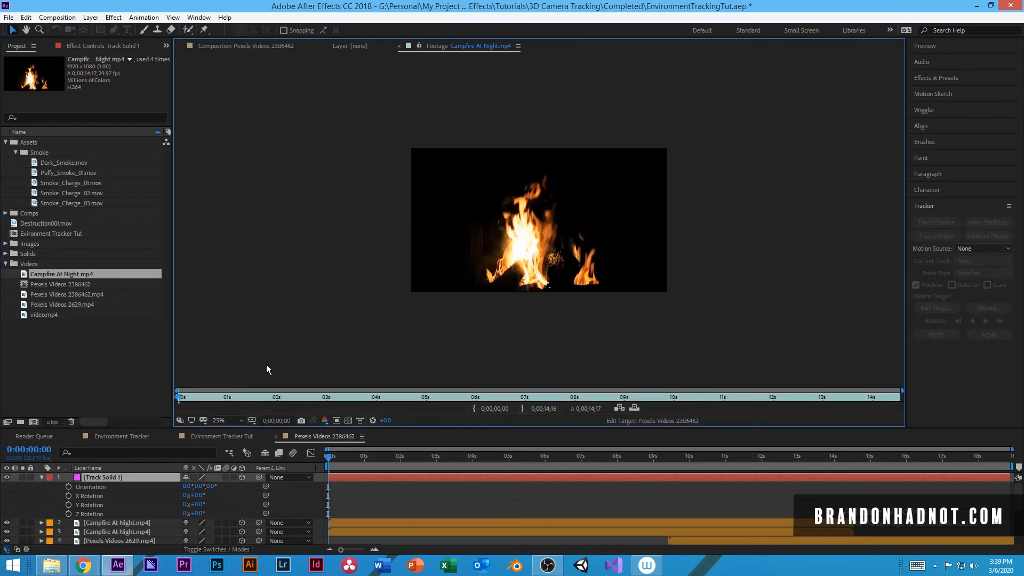
pyautogui.moveTo(238, 396); pyautogui.dragTo(477, 401)
# Preview the Pexels Videos 2629.mp4 fire footage by scrubbing through its length
pyautogui.doubleClick(60, 293)
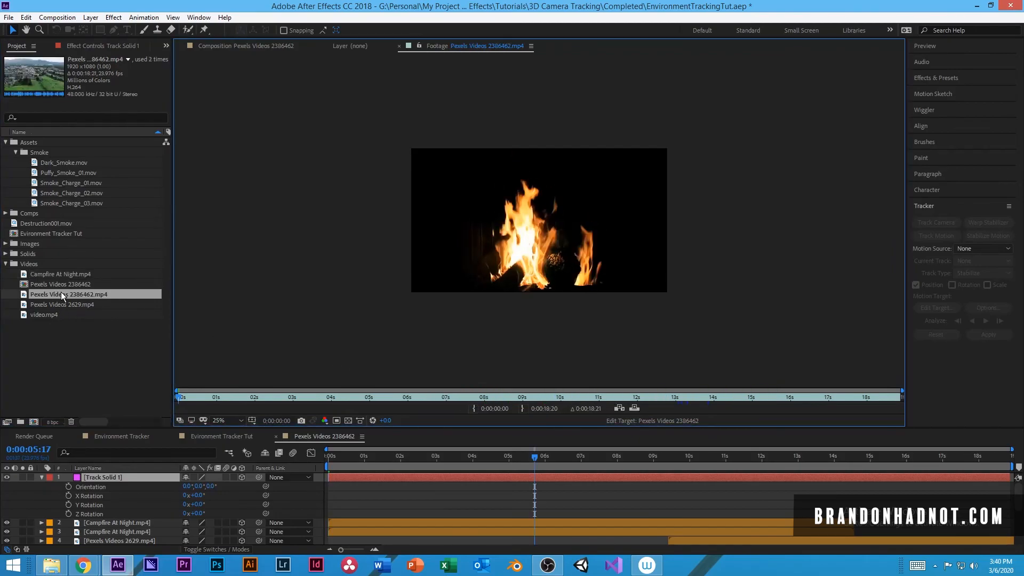
pyautogui.doubleClick(64, 304)
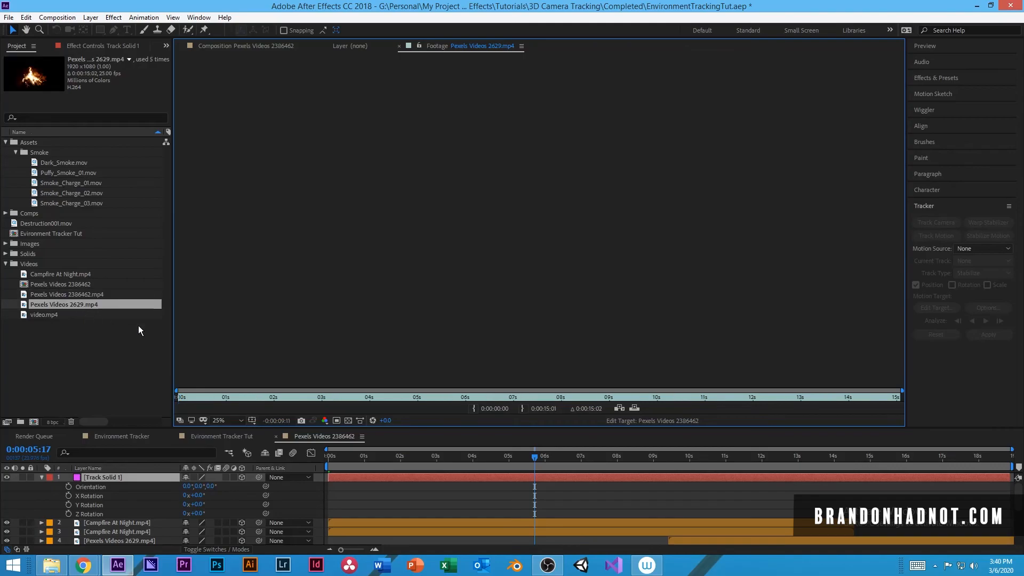
pyautogui.moveTo(213, 397); pyautogui.dragTo(330, 398)
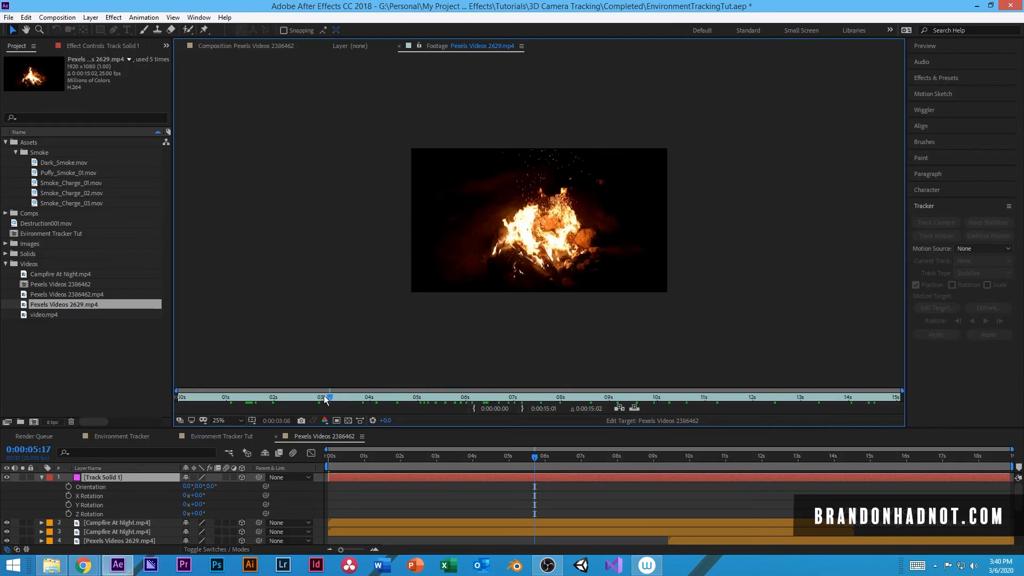
pyautogui.moveTo(239, 397); pyautogui.dragTo(859, 398)
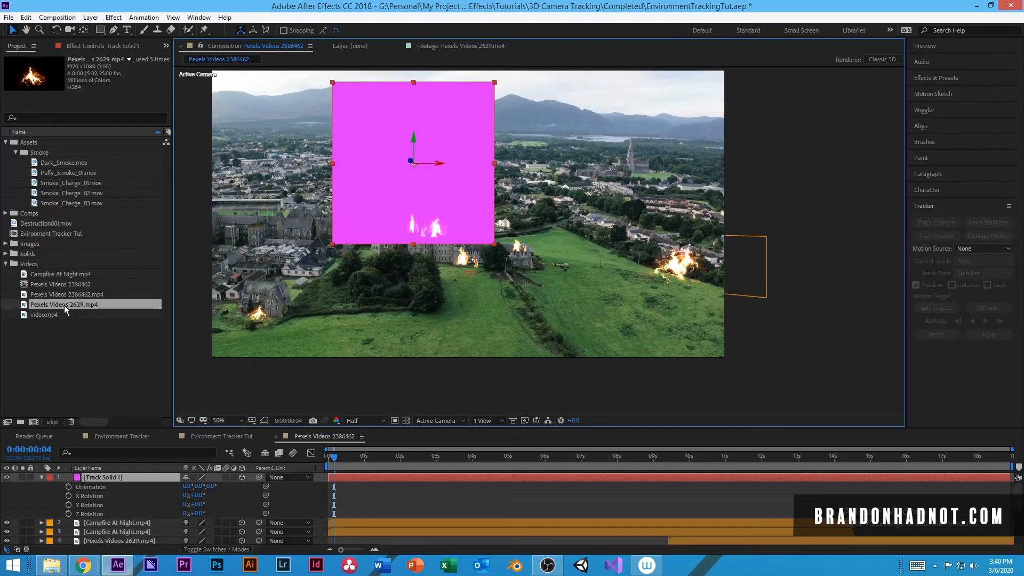
# Replace Track Solid 1 with Campfire At Night.mp4 and set the layer's blending mode to Screen
pyautogui.click(60, 274)
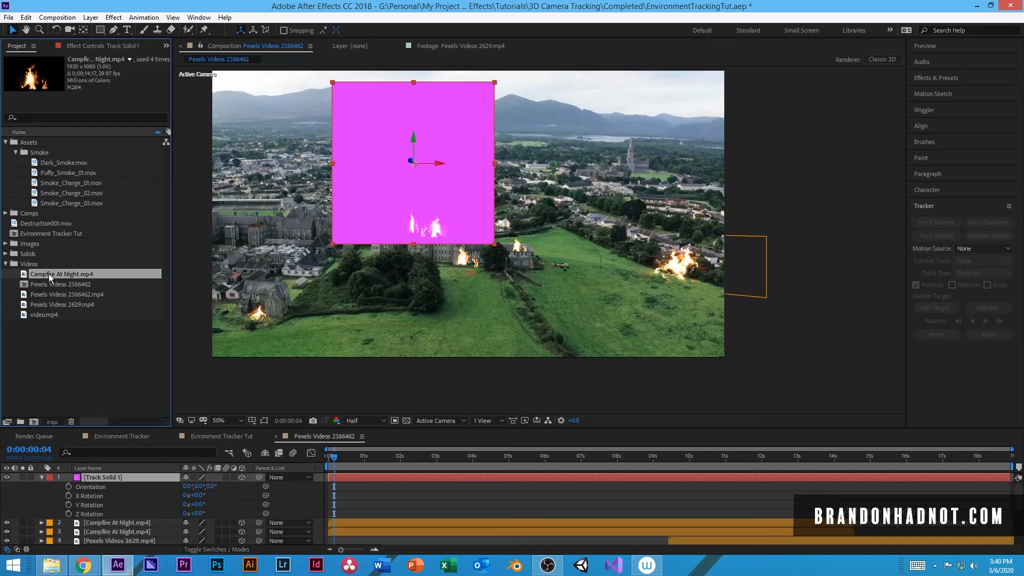
pyautogui.moveTo(49, 273); pyautogui.dragTo(106, 476)
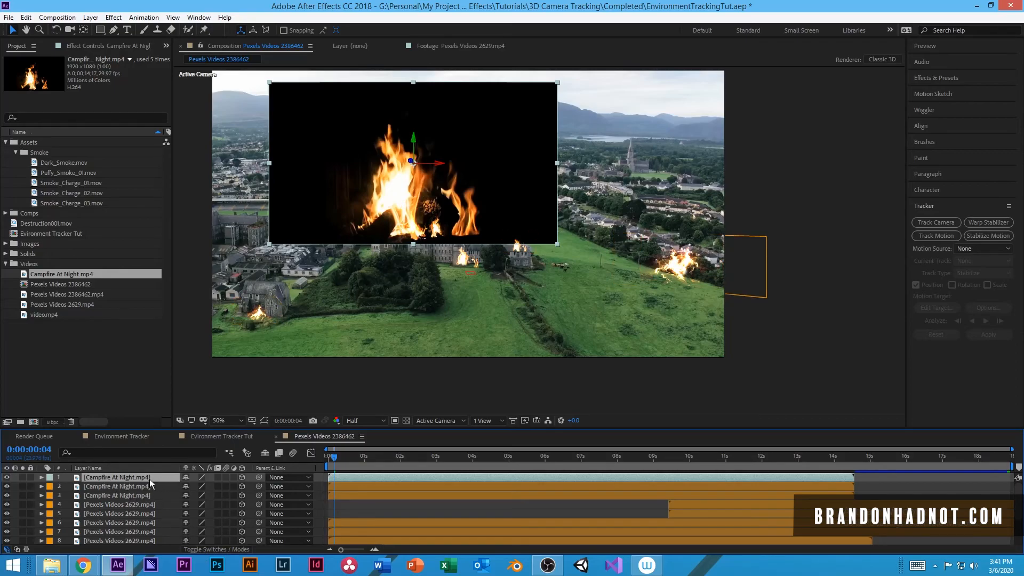
pyautogui.click(196, 547)
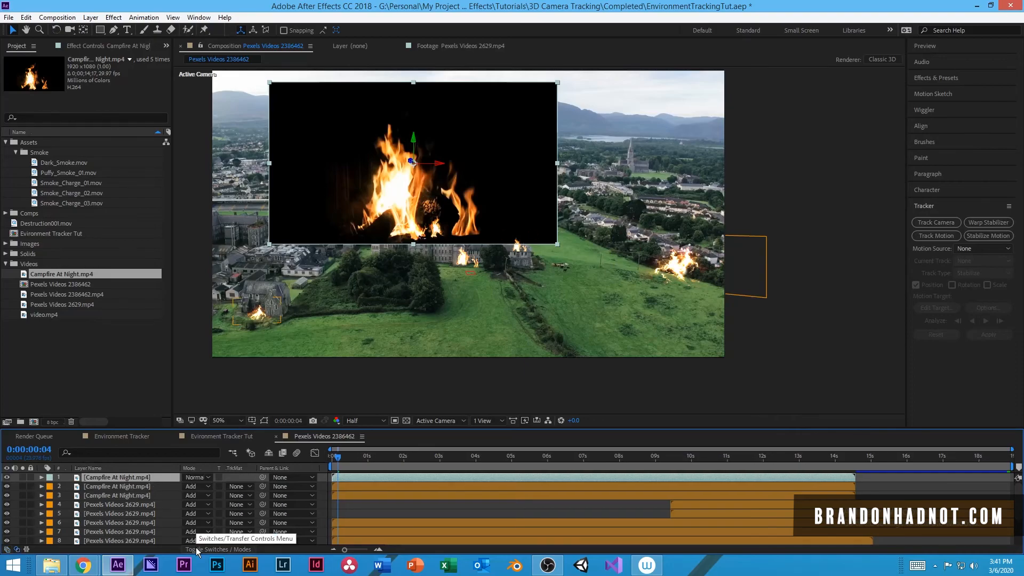
pyautogui.click(193, 476)
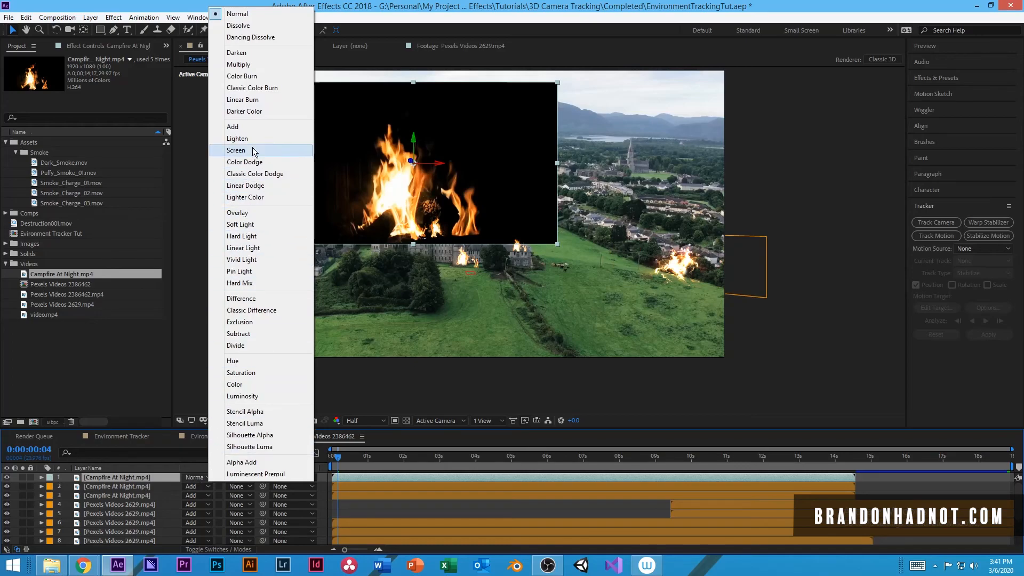
pyautogui.click(255, 125)
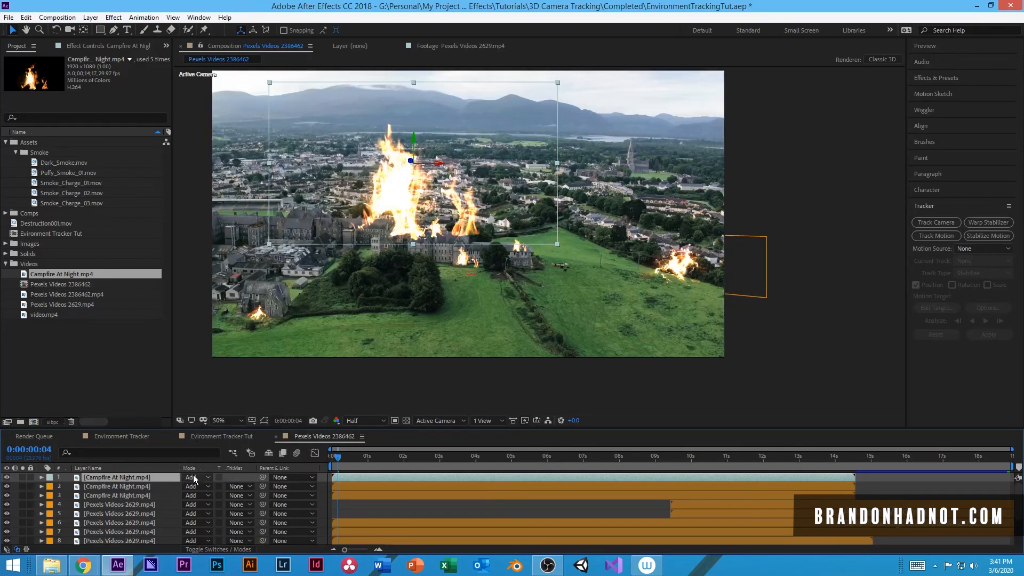
pyautogui.click(193, 478)
pyautogui.click(244, 162)
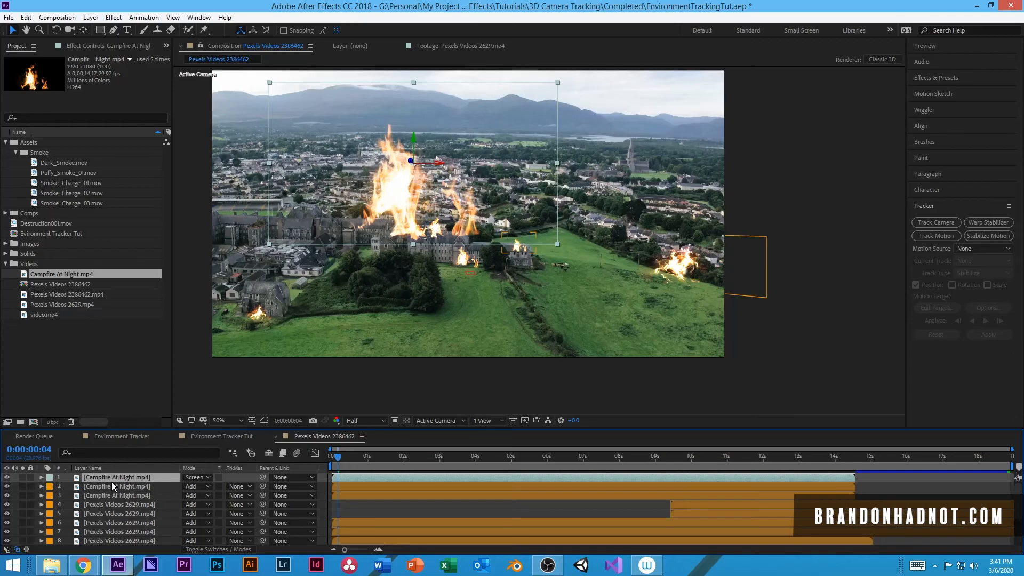
# Scale the new campfire layer over the town to 22% and play back the shot from the first frame
pyautogui.press('s')
pyautogui.moveTo(198, 487); pyautogui.dragTo(168, 496)
pyautogui.click(449, 513)
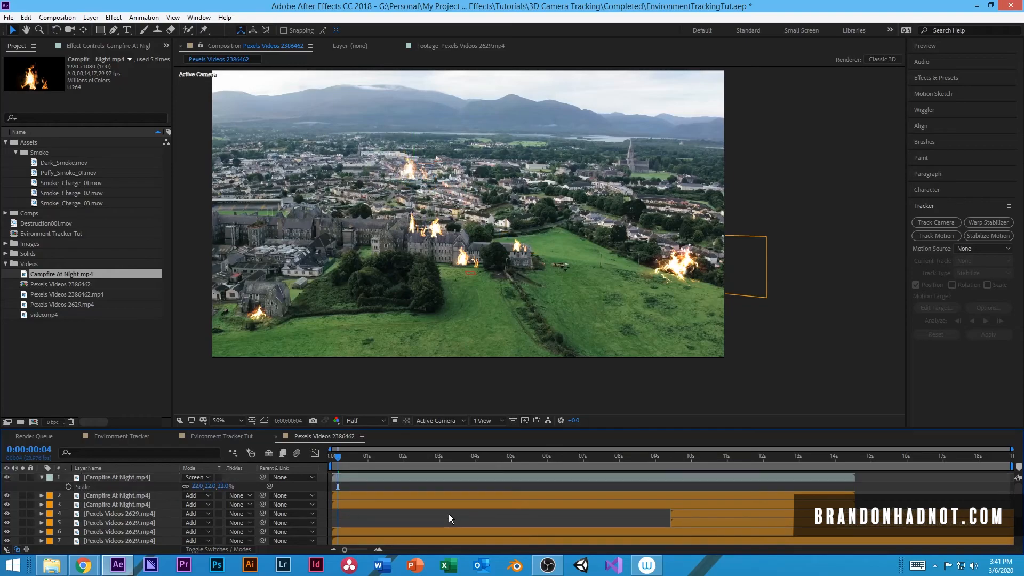
pyautogui.moveTo(342, 459); pyautogui.dragTo(305, 457)
pyautogui.press('space')
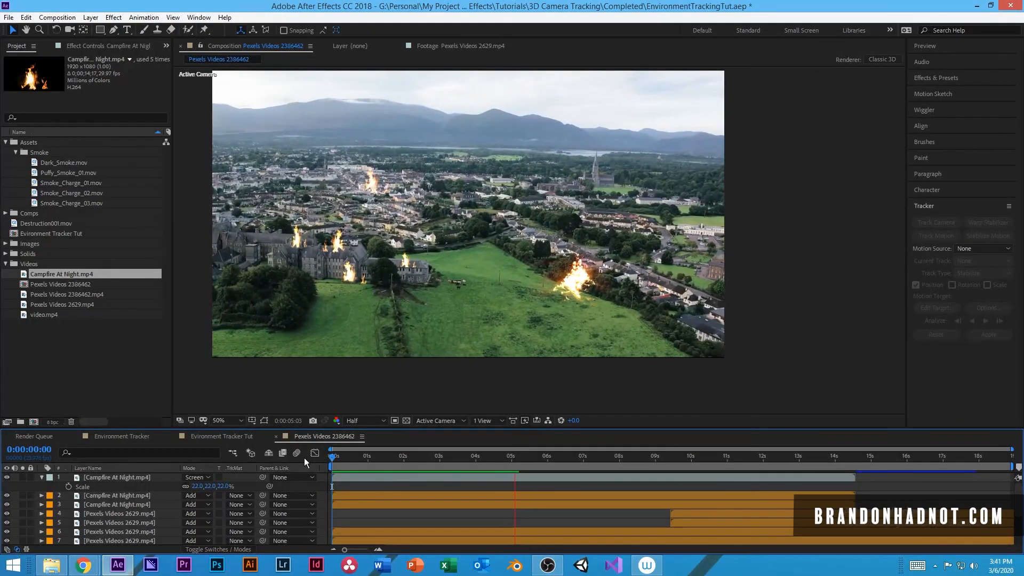
pyautogui.press('space')
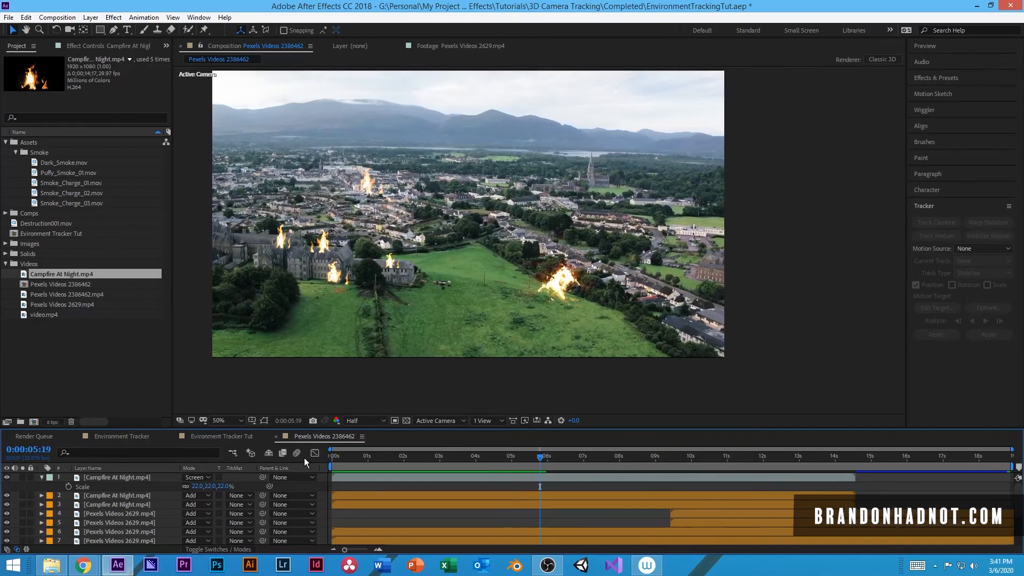
# Set the new campfire layer's scale to 10% and play back the shot from the first frame to check it
pyautogui.moveTo(195, 486); pyautogui.dragTo(192, 485)
pyautogui.moveTo(530, 453); pyautogui.dragTo(312, 487)
pyautogui.press('space')
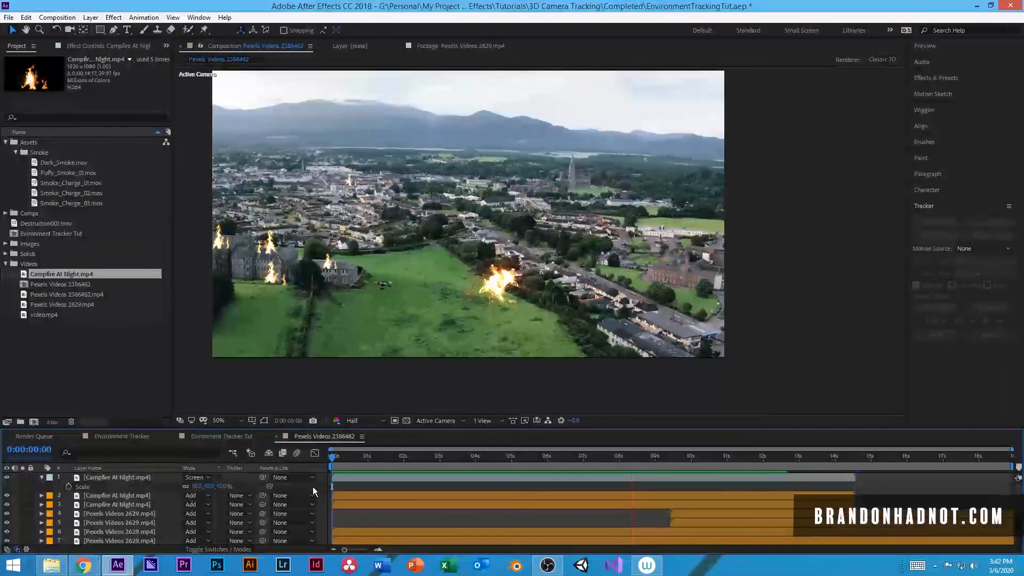
pyautogui.moveTo(448, 453); pyautogui.dragTo(210, 468)
# Duplicate the small town campfire layer and move the copy onto the distant church with the spire
pyautogui.click(149, 476)
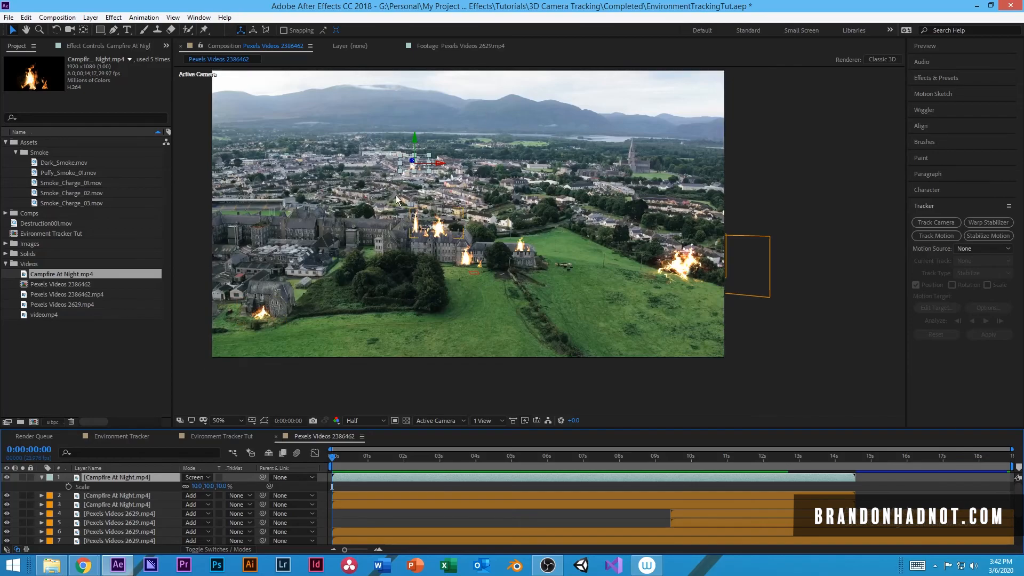
pyautogui.hotkey('ctrl', 'd')
pyautogui.moveTo(424, 166); pyautogui.dragTo(635, 171)
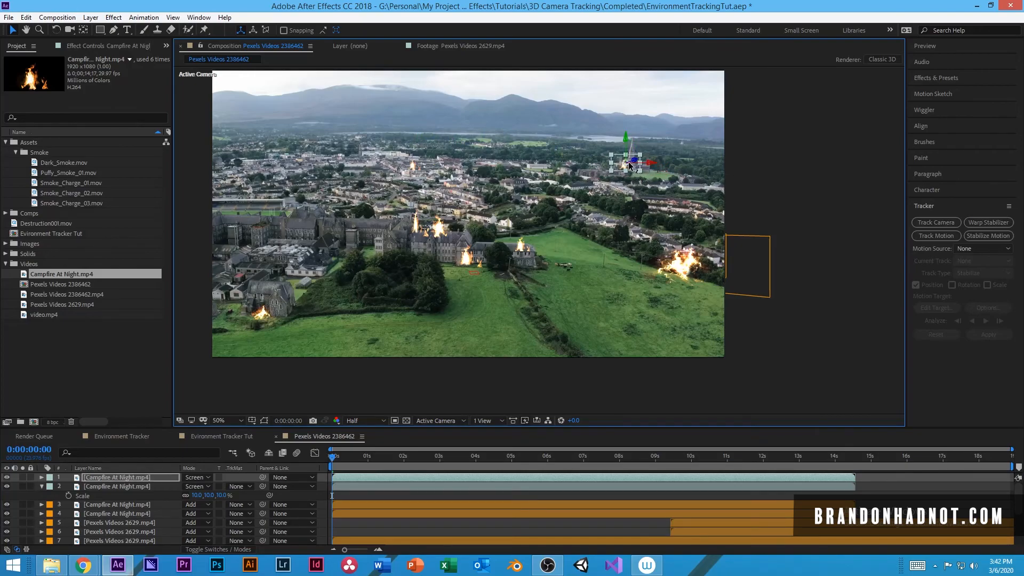
# Duplicate the church campfire layer, and enlarge and reorient the copy over the same church
pyautogui.hotkey('ctrl', 'd')
pyautogui.moveTo(635, 180); pyautogui.dragTo(653, 169)
pyautogui.press('w')
pyautogui.press('v')
pyautogui.click(383, 462)
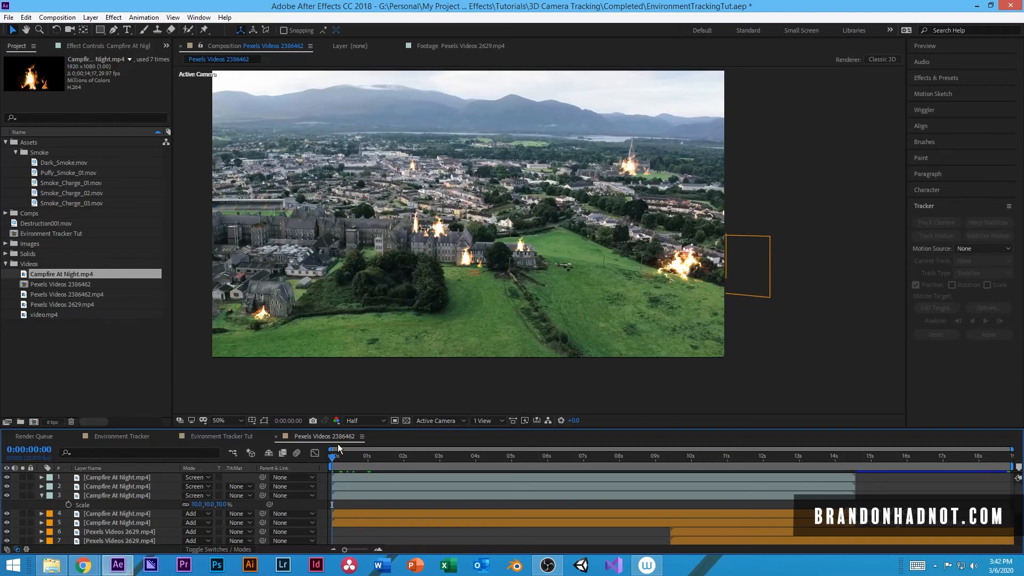
pyautogui.moveTo(331, 455); pyautogui.dragTo(310, 460)
# Duplicate the larger church campfire, move the copy to the town at the footage's far left edge, and rotate it
pyautogui.click(647, 170)
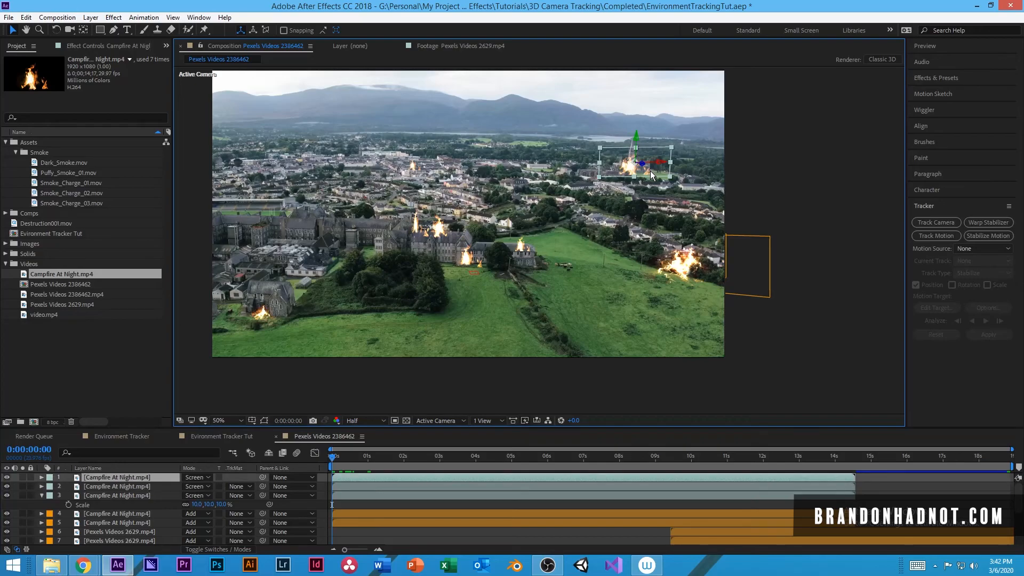
pyautogui.hotkey('ctrl', 'd')
pyautogui.moveTo(650, 171); pyautogui.dragTo(156, 150)
pyautogui.press('w')
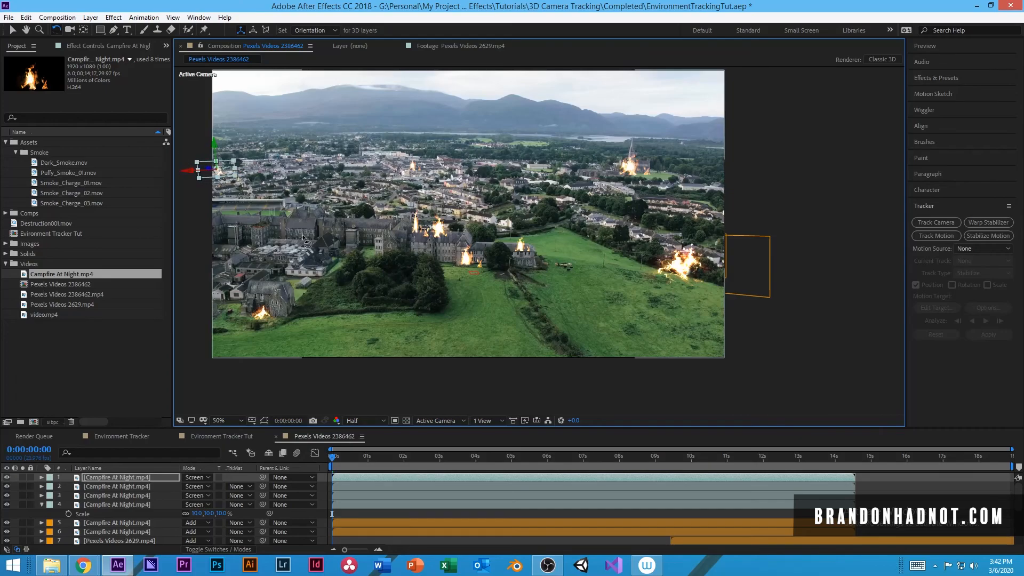
pyautogui.press('v')
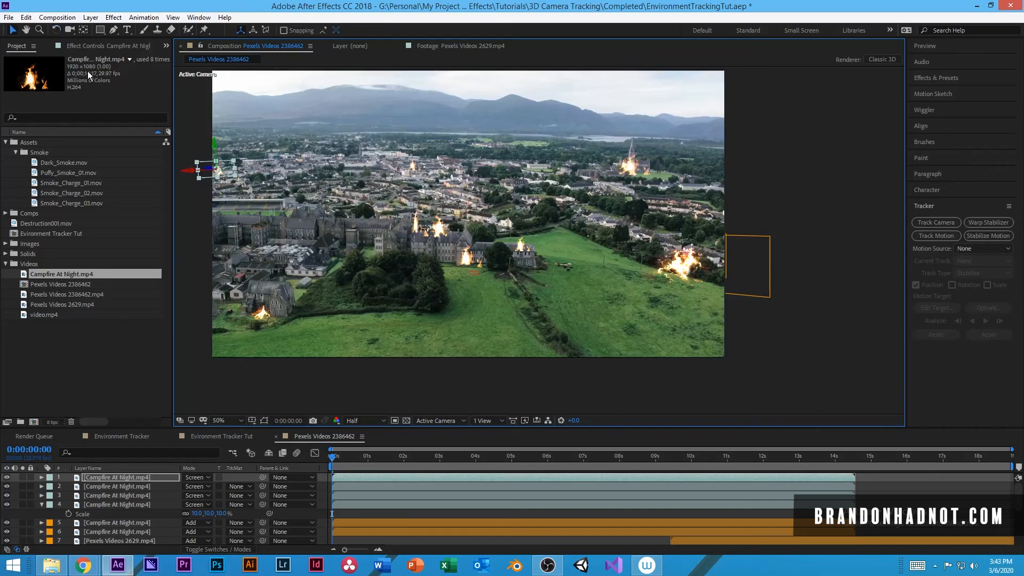
# Duplicate the far-left campfire layer twice and move a copy across the town to the area between its centre and the church
pyautogui.click(26, 17)
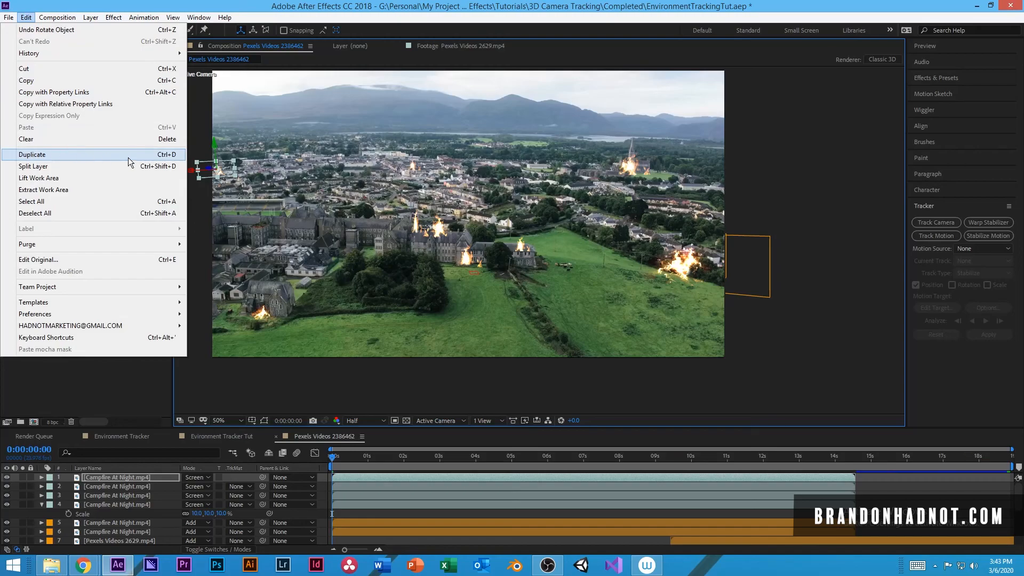
pyautogui.click(155, 154)
pyautogui.hotkey('ctrl', 'd')
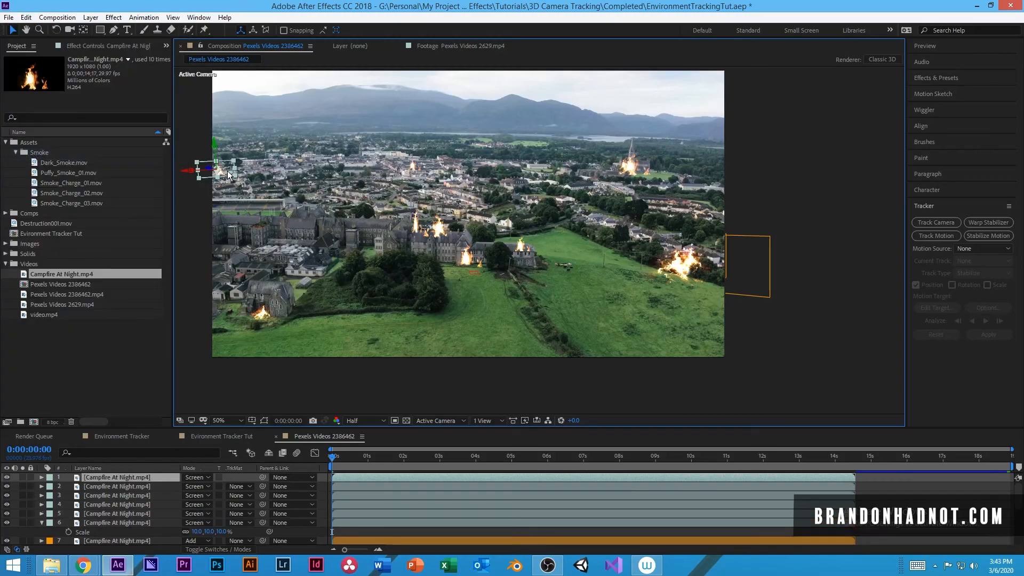
pyautogui.moveTo(297, 169); pyautogui.dragTo(553, 171)
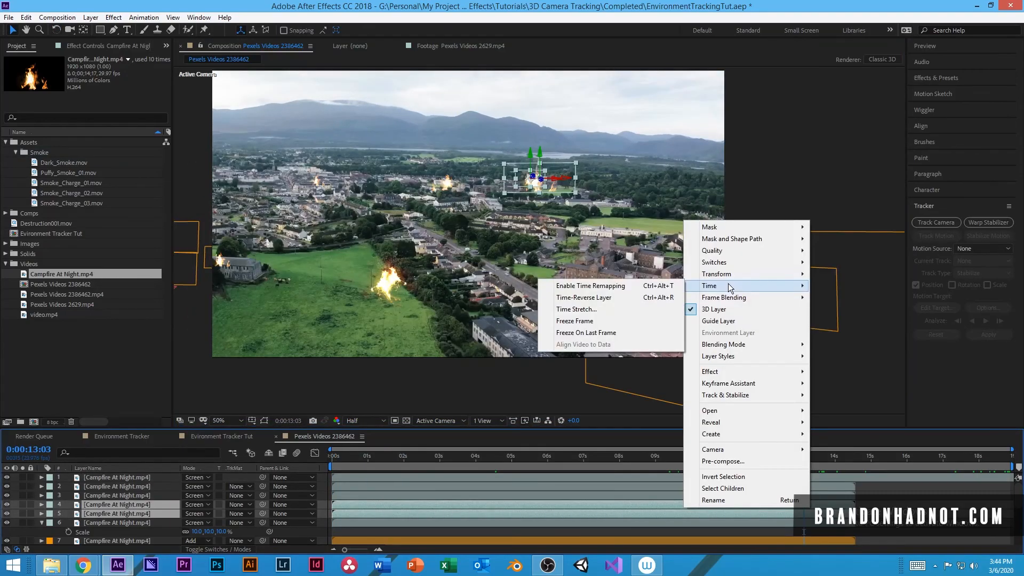
# Time-stretch the two church campfire layers with a stretch factor of 150 and preview them from about 13 seconds
pyautogui.click(611, 309)
pyautogui.write('150')
pyautogui.press('Return')
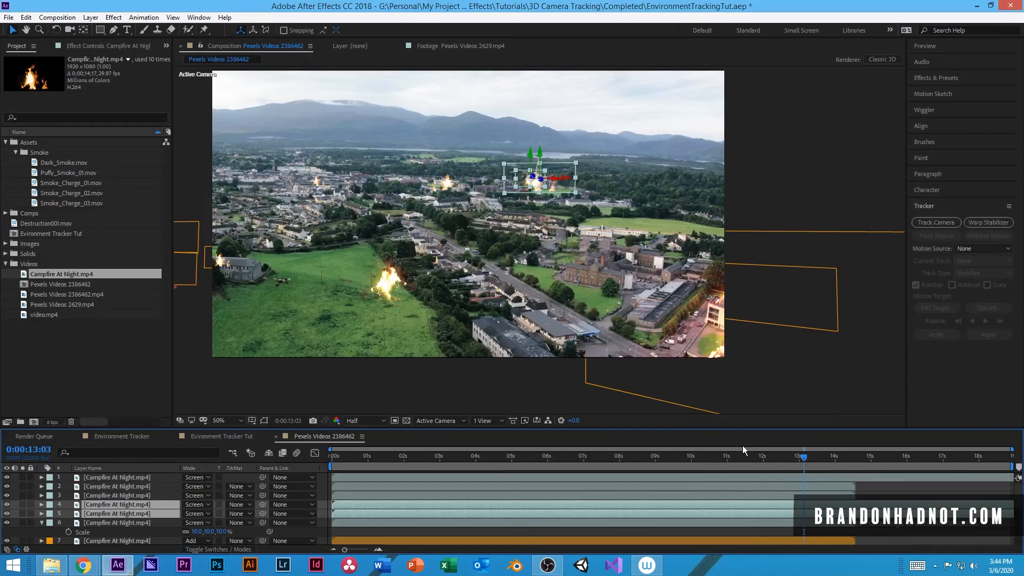
pyautogui.moveTo(803, 457)
pyautogui.mouseDown()
pyautogui.moveTo(865, 456)
pyautogui.moveTo(818, 463)
pyautogui.mouseUp()
pyautogui.click(898, 497)
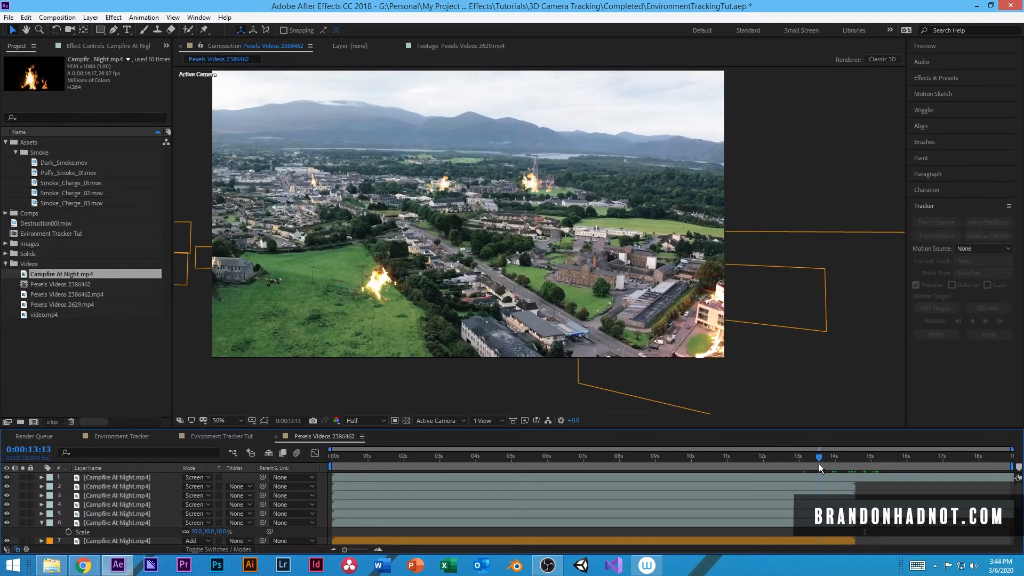
pyautogui.press('space')
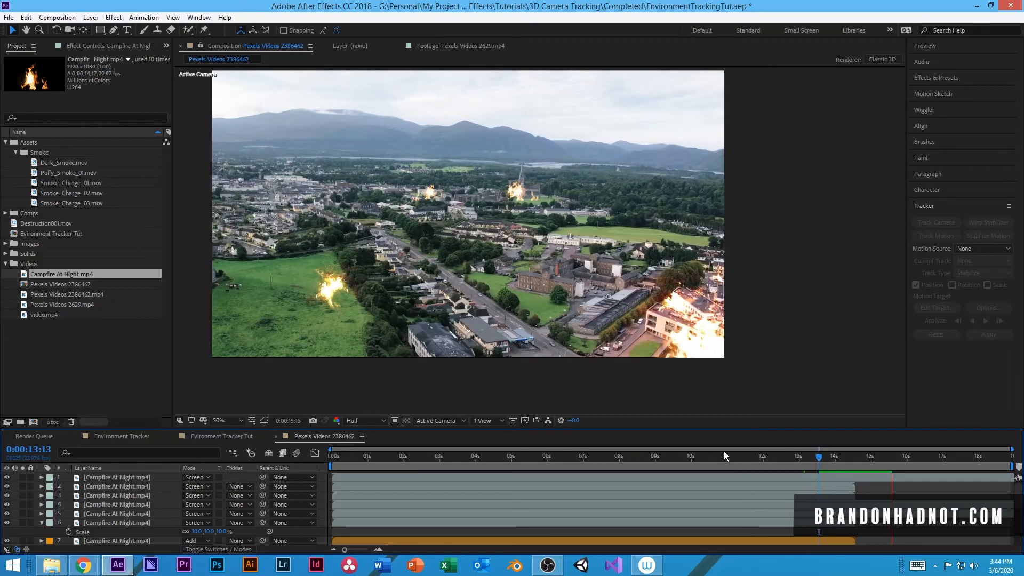
pyautogui.press('space')
pyautogui.moveTo(824, 465)
pyautogui.mouseDown()
pyautogui.moveTo(805, 469)
pyautogui.moveTo(822, 469)
pyautogui.mouseUp()
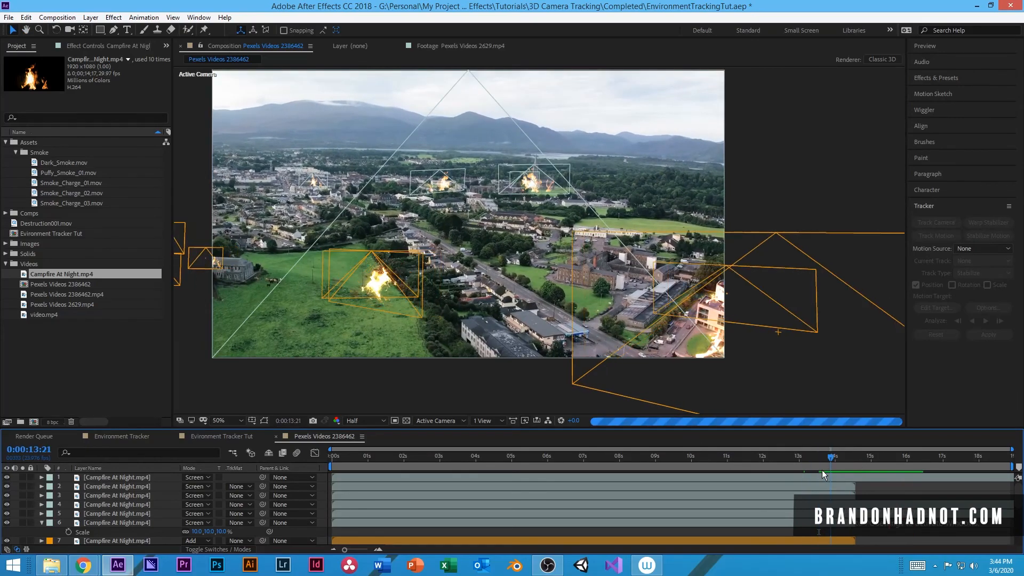
pyautogui.click(821, 505)
# Time-stretch the small campfire layer in the distant town with a stretch factor of 150
pyautogui.click(312, 182)
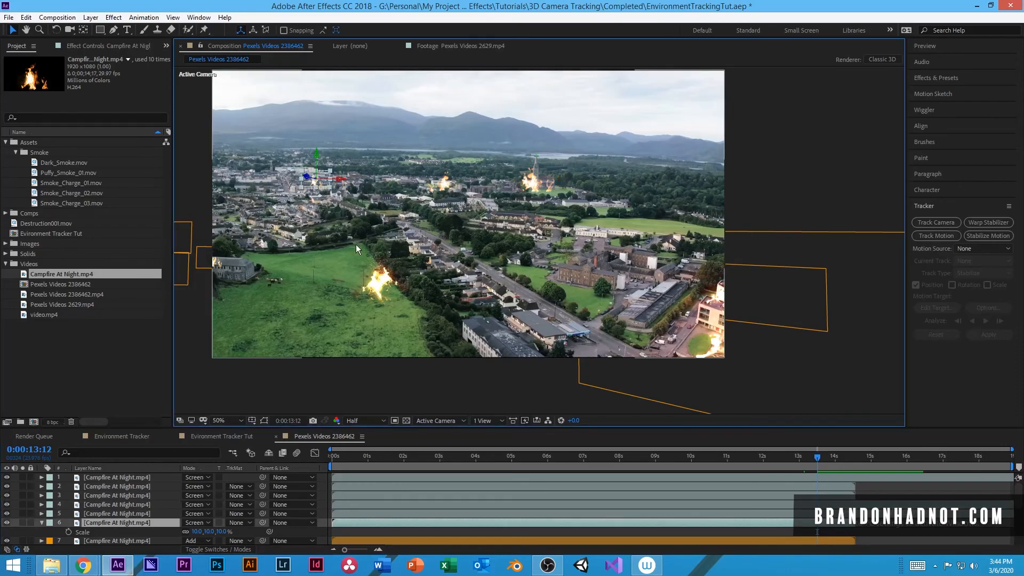
pyautogui.rightClick(799, 528)
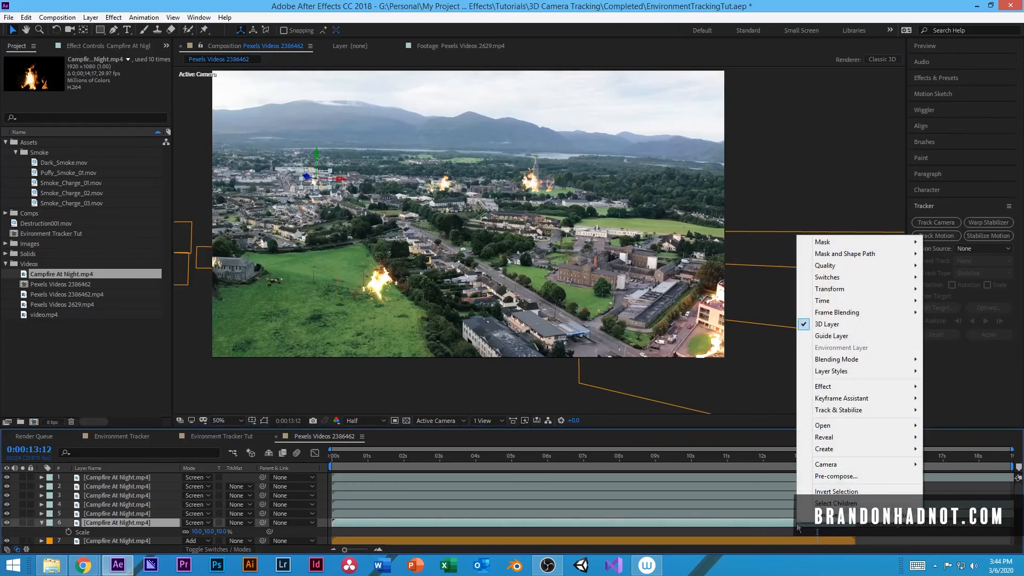
pyautogui.moveTo(822, 301)
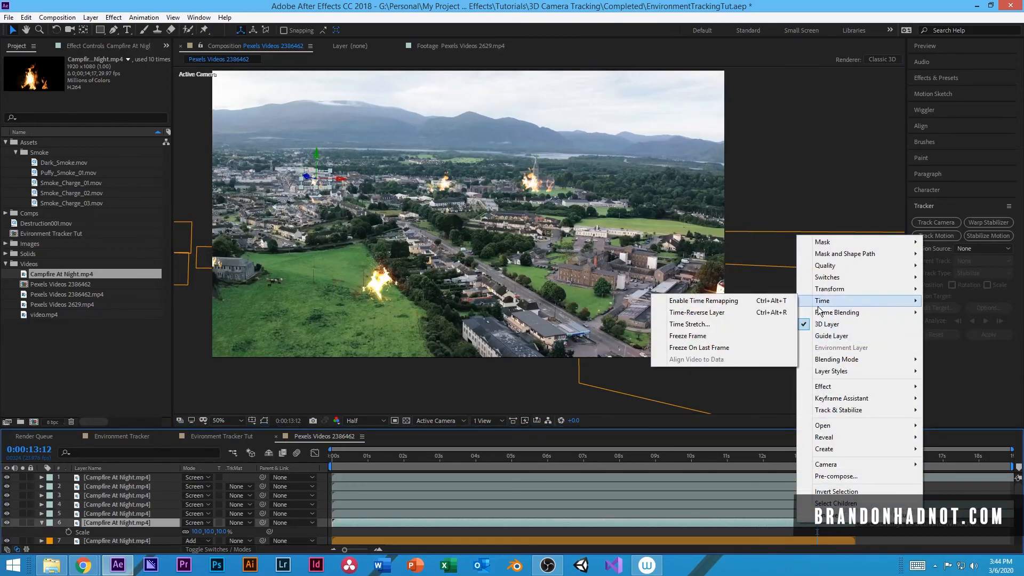
pyautogui.click(715, 324)
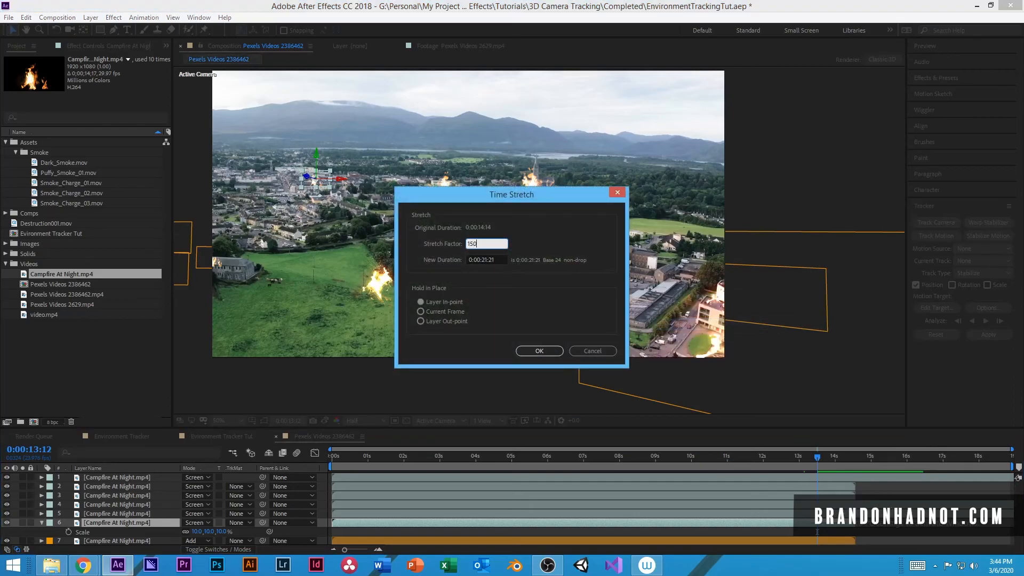
pyautogui.press('Return')
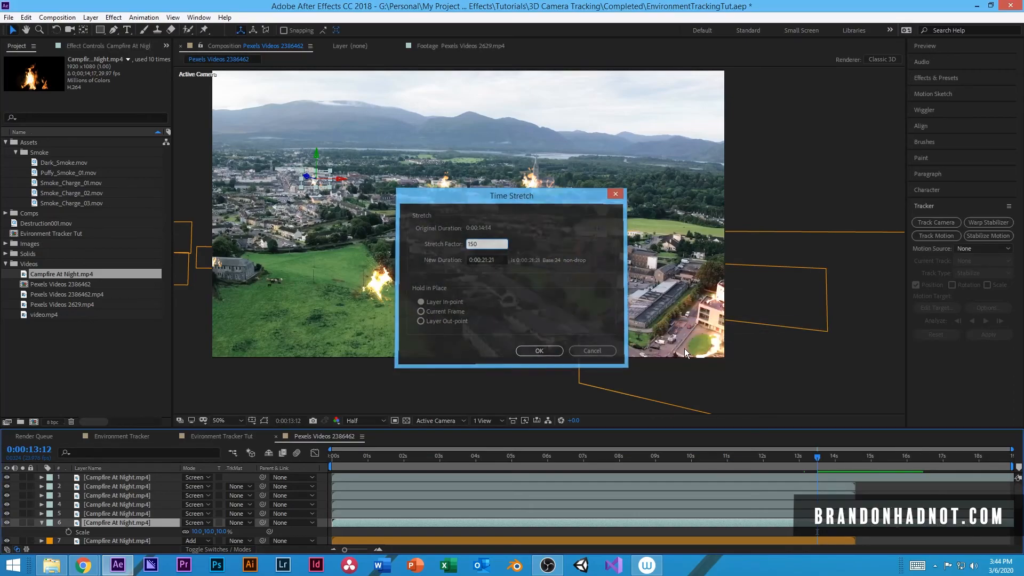
# Play back the composition and closely examine how the fire in the green field tracks between about 15 and 18 seconds
pyautogui.moveTo(820, 460)
pyautogui.mouseDown()
pyautogui.moveTo(911, 452)
pyautogui.moveTo(816, 456)
pyautogui.mouseUp()
pyautogui.press('space')
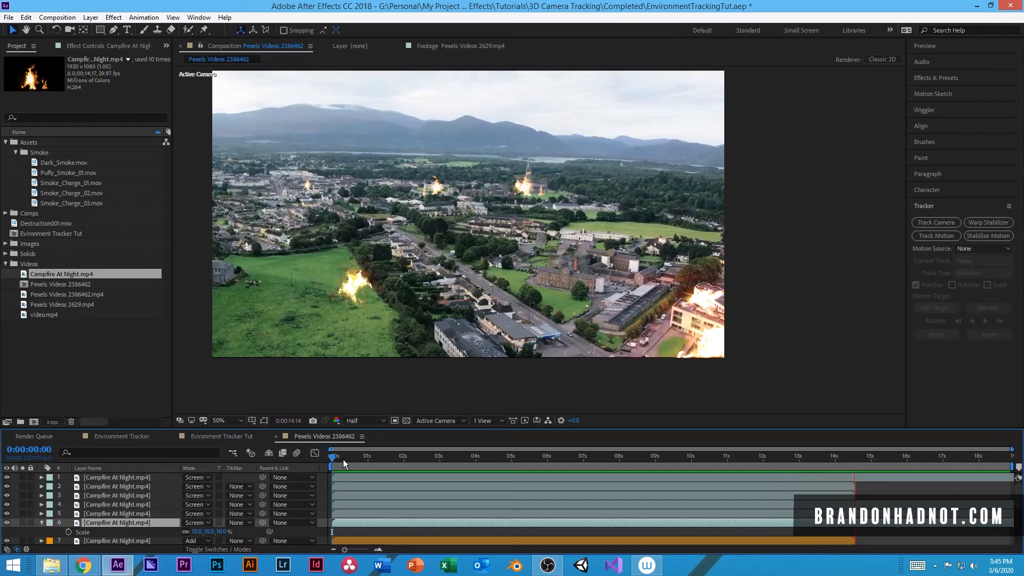
pyautogui.moveTo(343, 460); pyautogui.dragTo(947, 446)
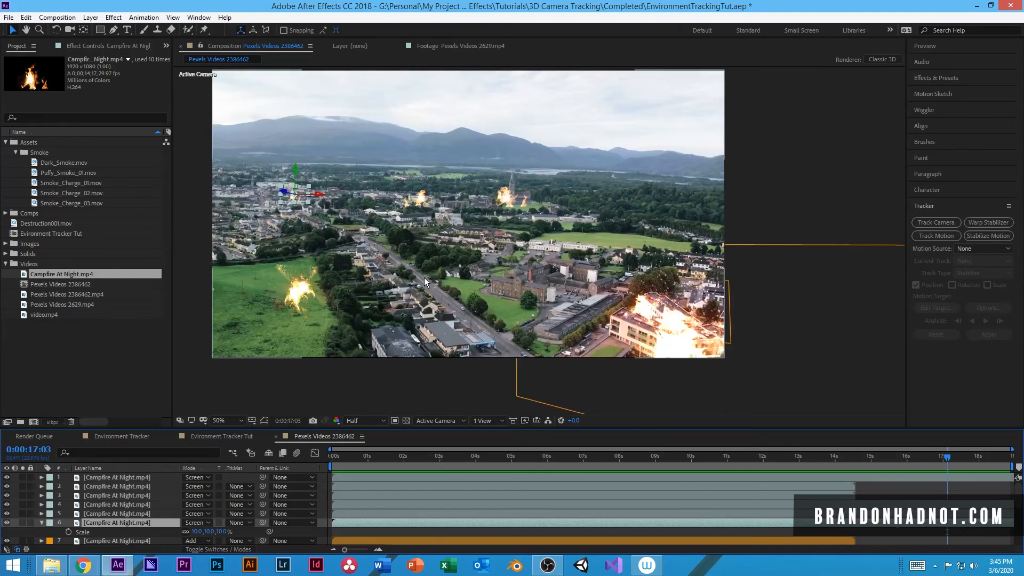
pyautogui.scroll(-1, 424, 278)
pyautogui.scroll(5, 340, 276)
pyautogui.moveTo(374, 312); pyautogui.dragTo(691, 407)
pyautogui.moveTo(947, 457); pyautogui.dragTo(979, 459)
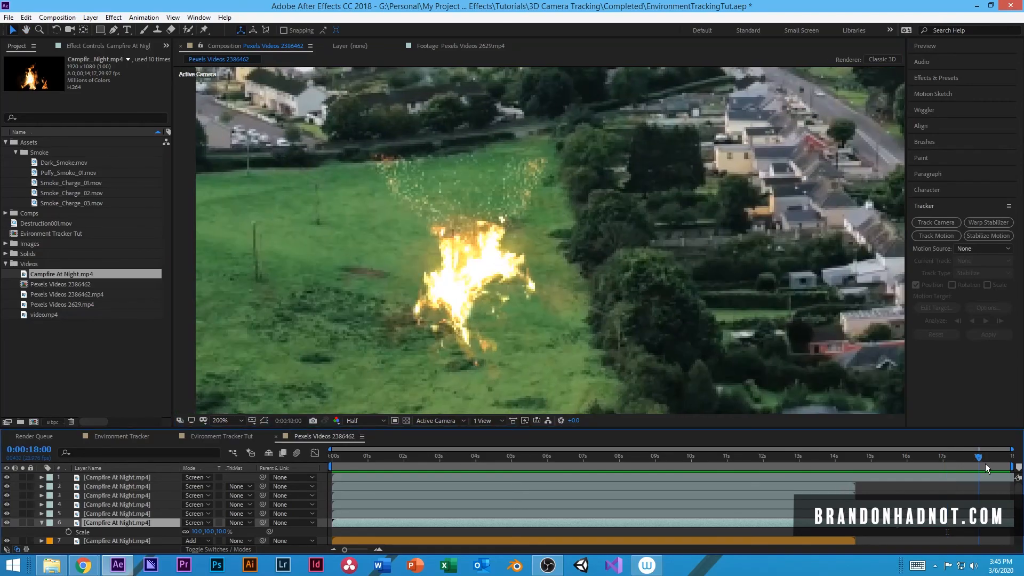
pyautogui.click(888, 470)
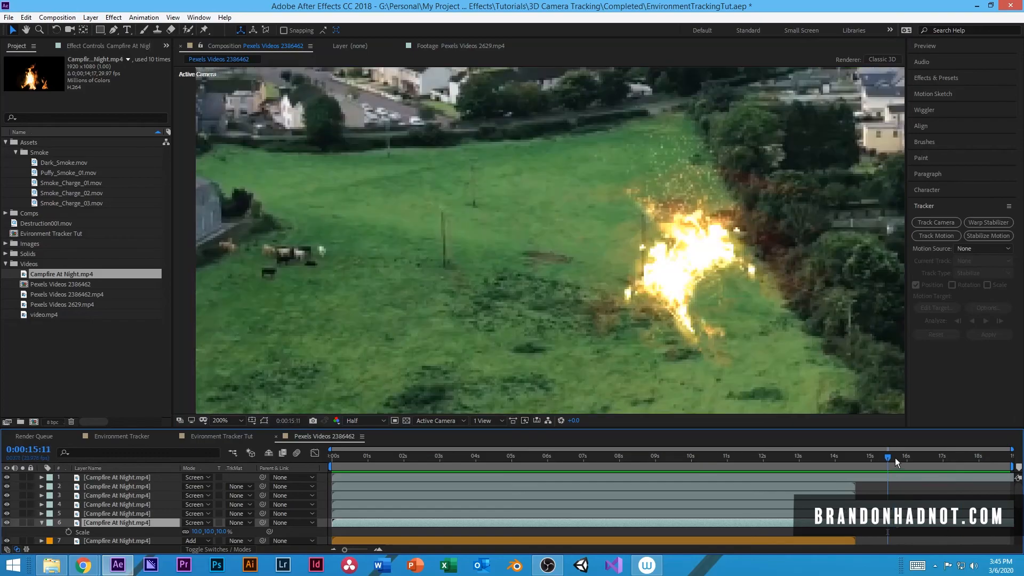
pyautogui.moveTo(895, 457); pyautogui.dragTo(953, 456)
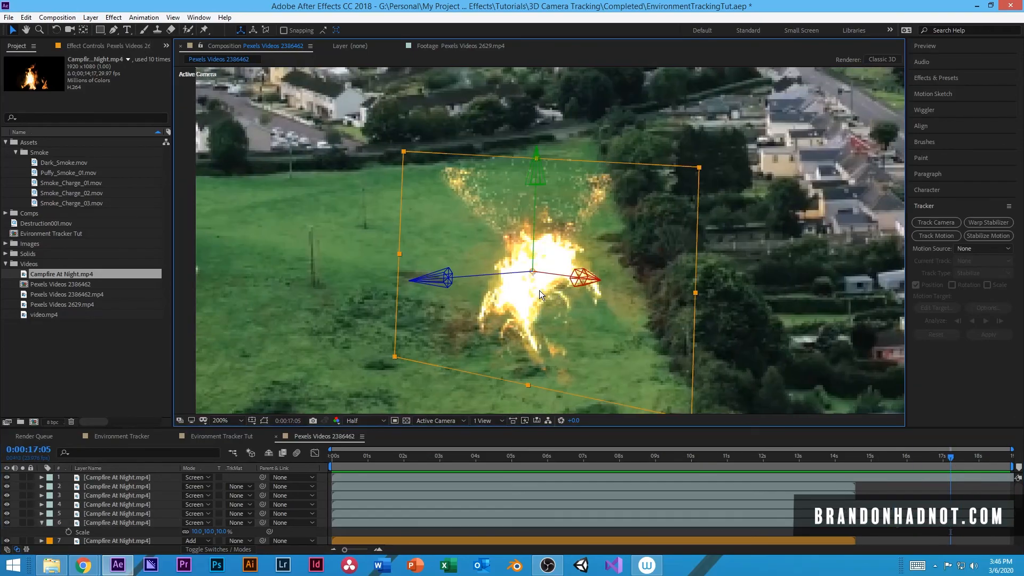
# Select the two Pexels Videos 2629 layers of the field fire, move them onto the trees beside the field, and check the placement near 18 seconds
pyautogui.scroll(-3, 136, 517)
pyautogui.click(136, 513)
pyautogui.keyDown('shift'); pyautogui.click(136, 503); pyautogui.keyUp('shift')
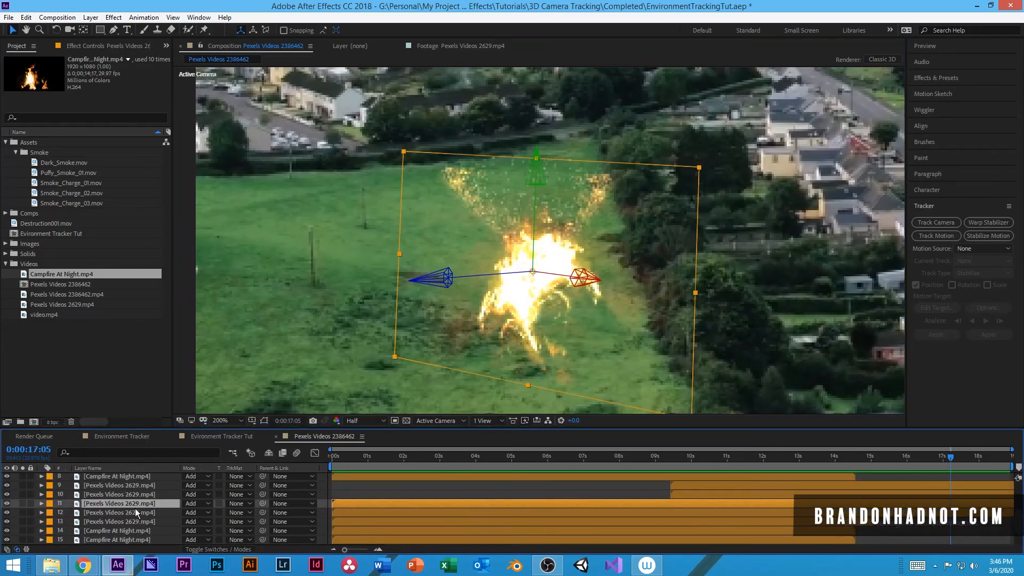
pyautogui.moveTo(526, 296); pyautogui.dragTo(712, 312)
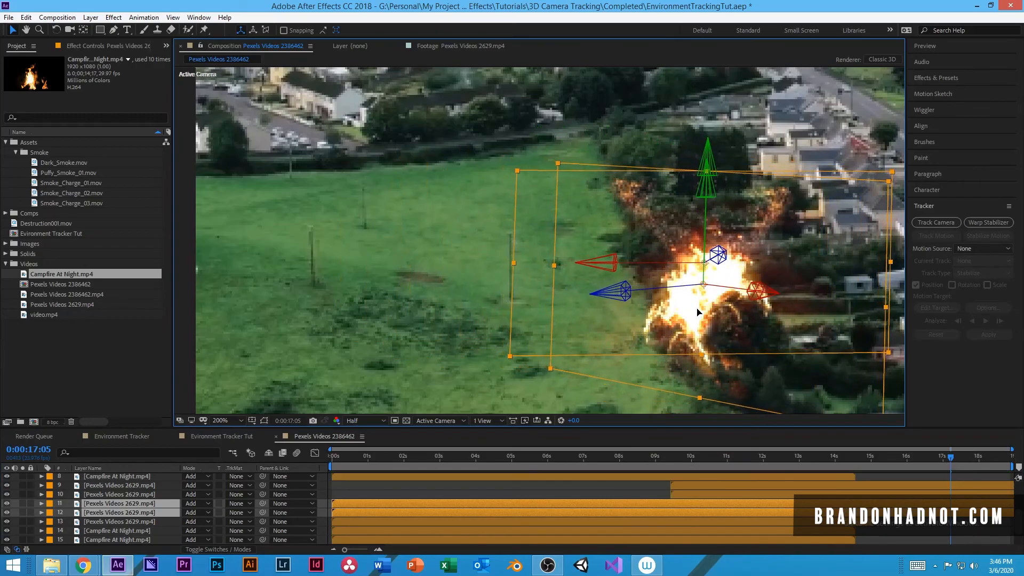
pyautogui.click(926, 527)
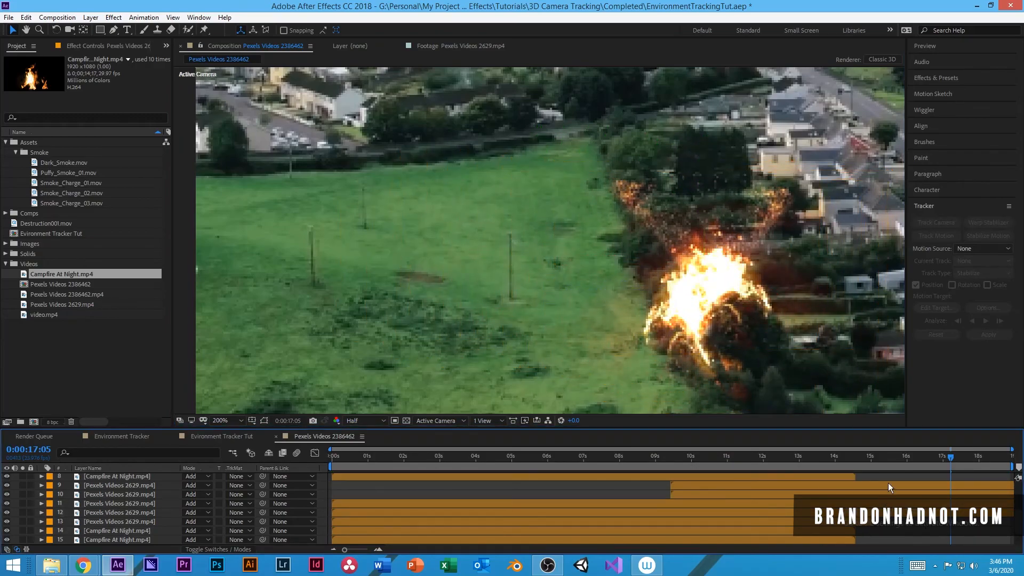
pyautogui.moveTo(955, 457); pyautogui.dragTo(980, 459)
# Go through the Pexels Videos 2629 layers individually to identify which ones form the fire on the trees
pyautogui.click(124, 511)
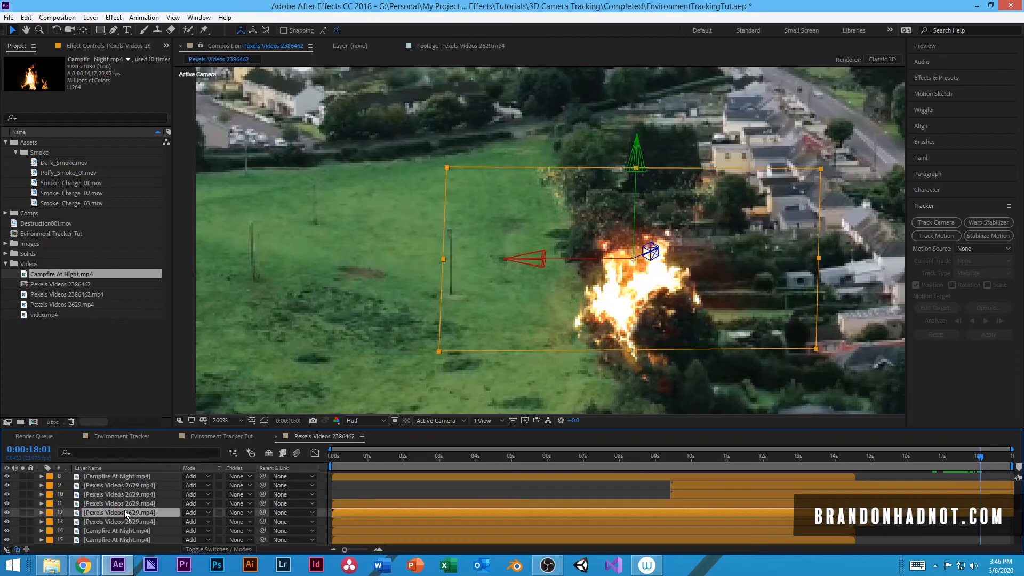
pyautogui.click(126, 520)
pyautogui.click(130, 512)
pyautogui.click(125, 496)
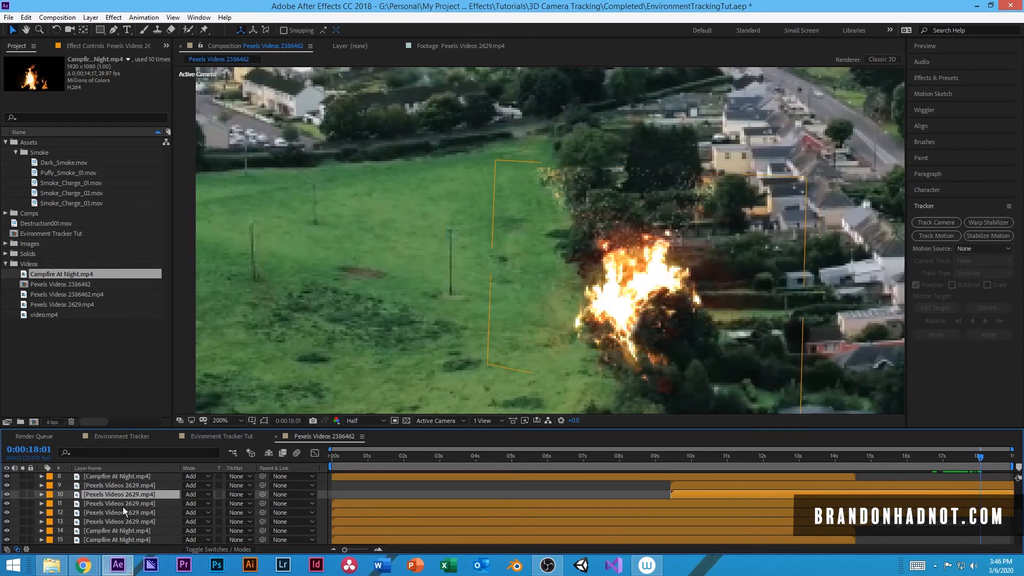
# Compare the stacked Pexels Videos 2629.mp4 layers to identify which ones make up the fire beside the field
pyautogui.click(126, 504)
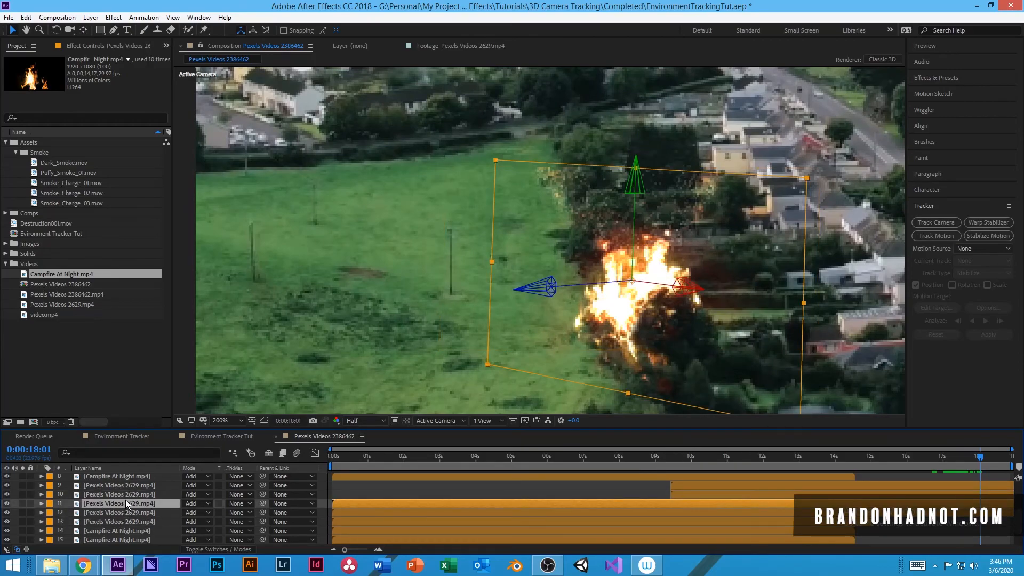
pyautogui.click(126, 495)
pyautogui.click(120, 504)
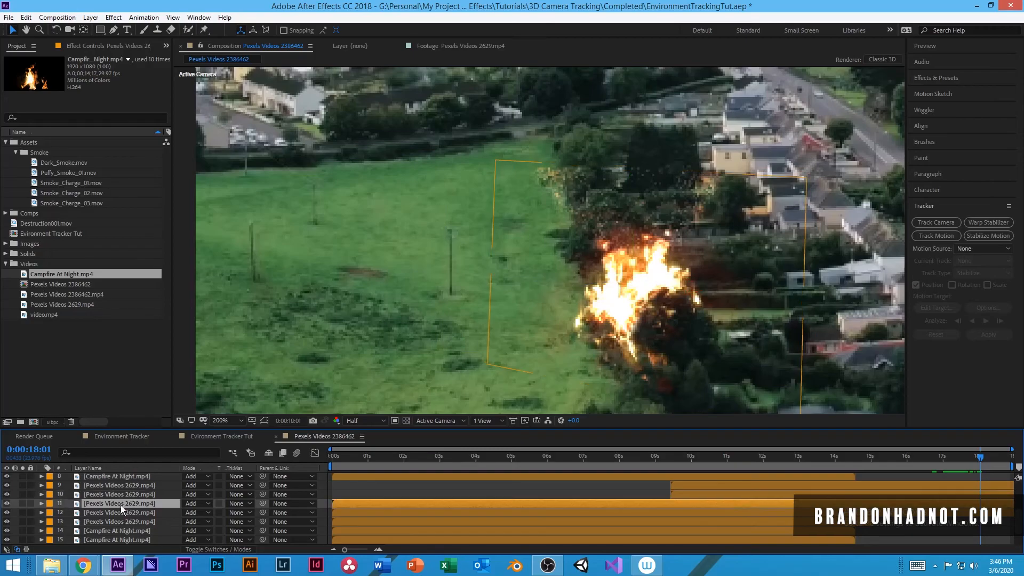
pyautogui.click(601, 258)
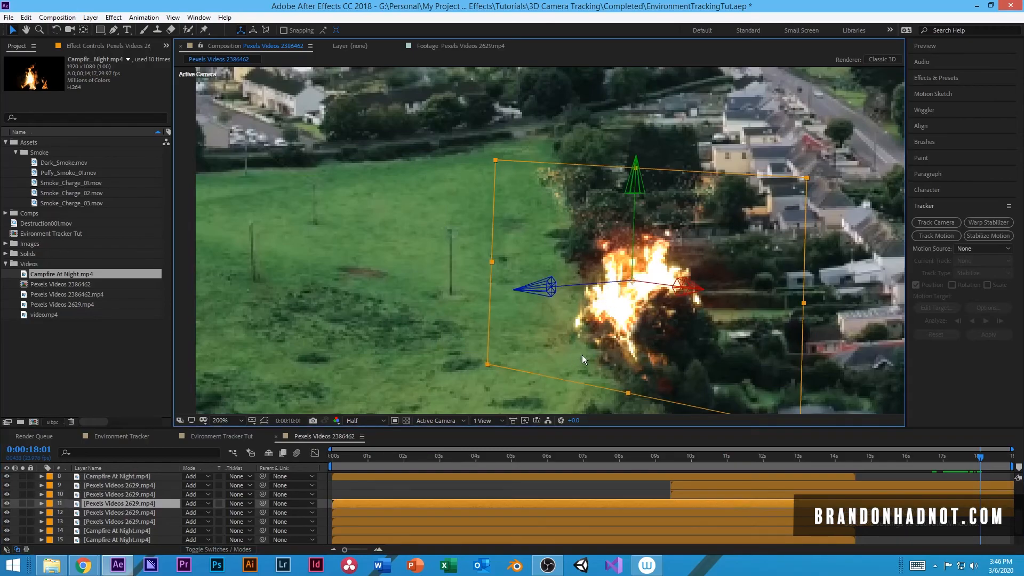
pyautogui.keyDown('shift'); pyautogui.click(128, 512); pyautogui.keyUp('shift')
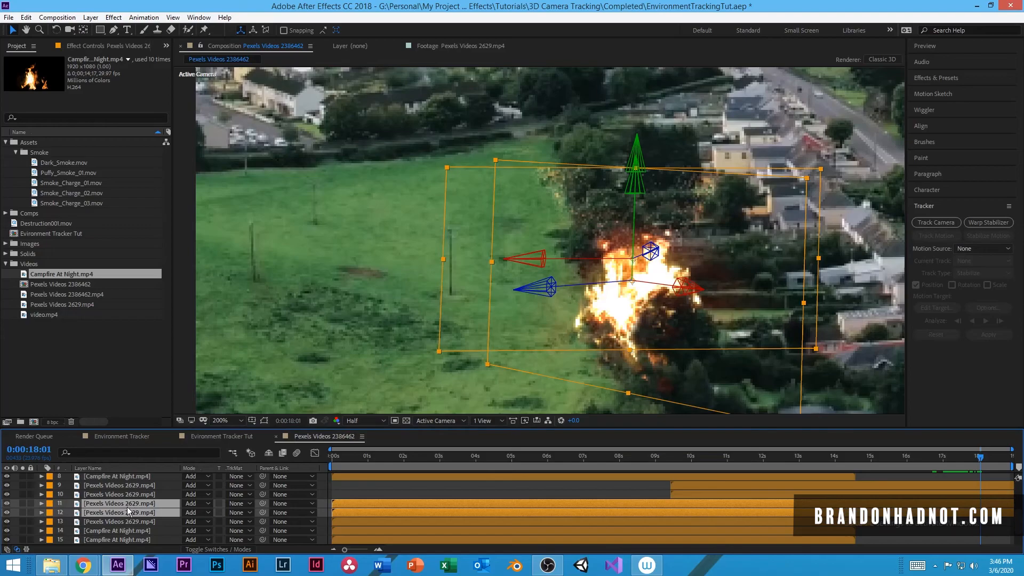
pyautogui.click(129, 505)
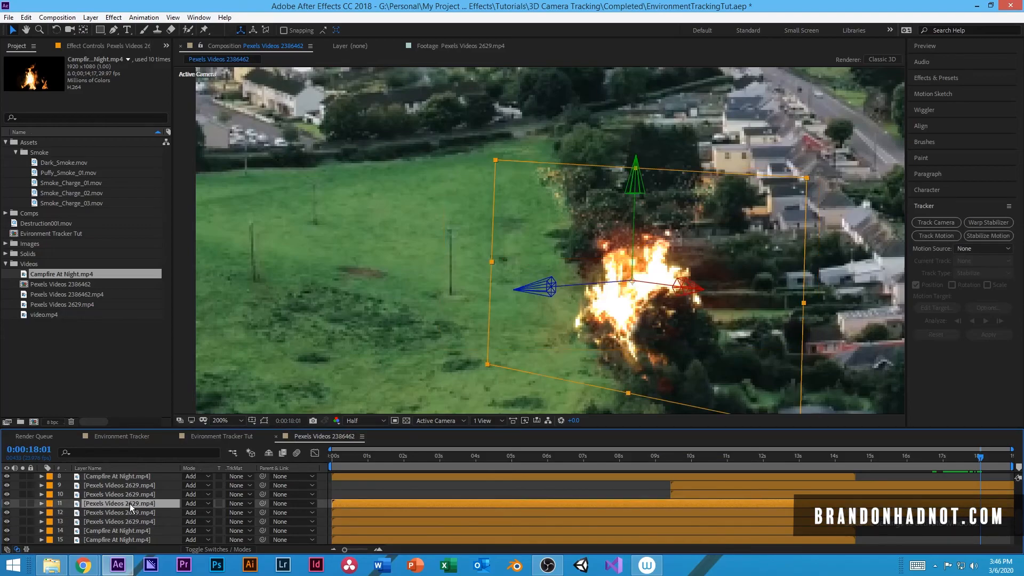
pyautogui.hotkey('ctrl', 'Down')
pyautogui.click(127, 504)
# Draw a wide rectangular mask across the upper part of fire layer 12 and set its mode to Subtract
pyautogui.click(127, 512)
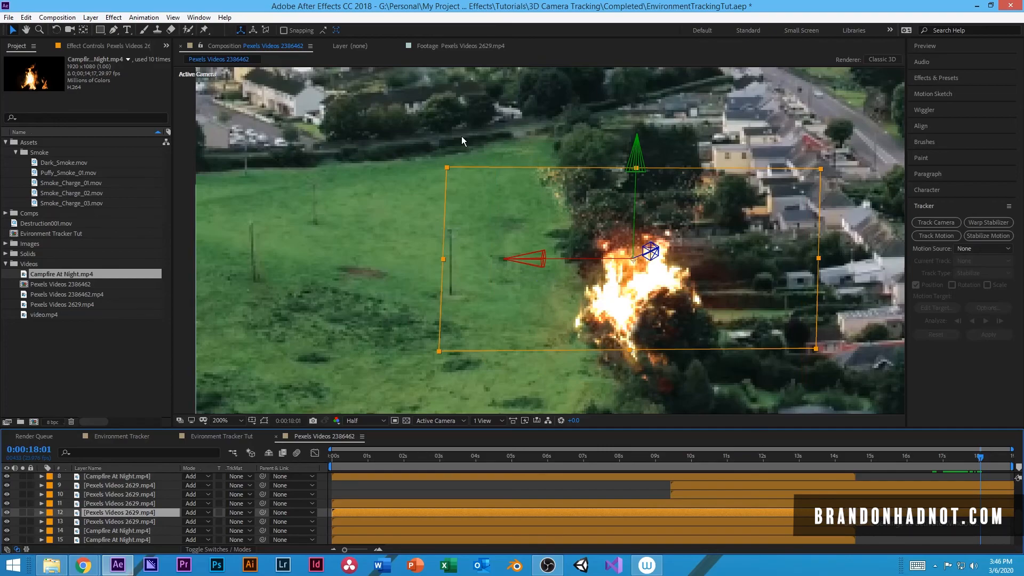
pyautogui.click(100, 31)
pyautogui.moveTo(409, 141)
pyautogui.mouseDown()
pyautogui.moveTo(574, 182)
pyautogui.moveTo(869, 191)
pyautogui.mouseUp()
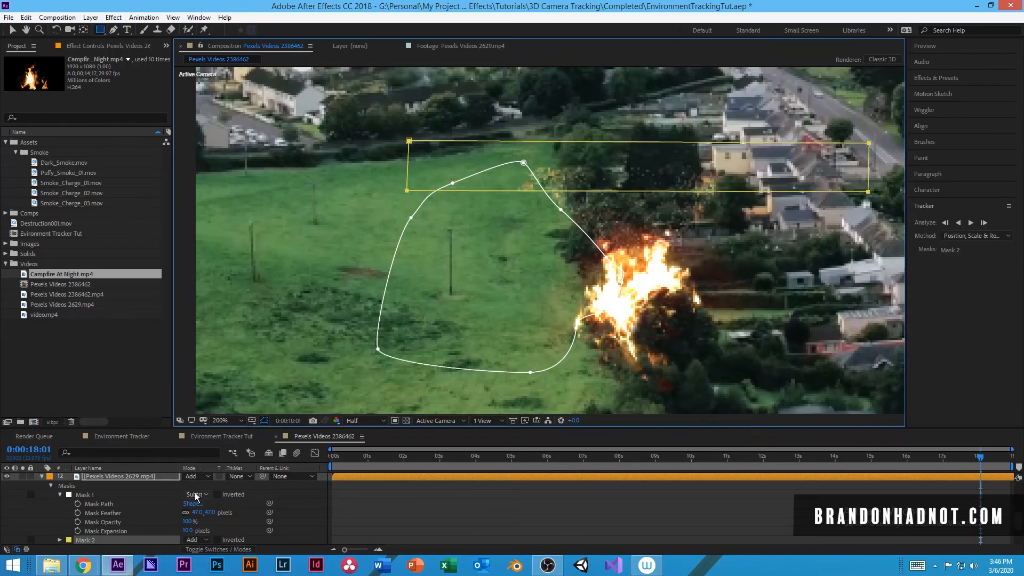
pyautogui.scroll(-3, 161, 524)
pyautogui.click(193, 513)
pyautogui.click(202, 453)
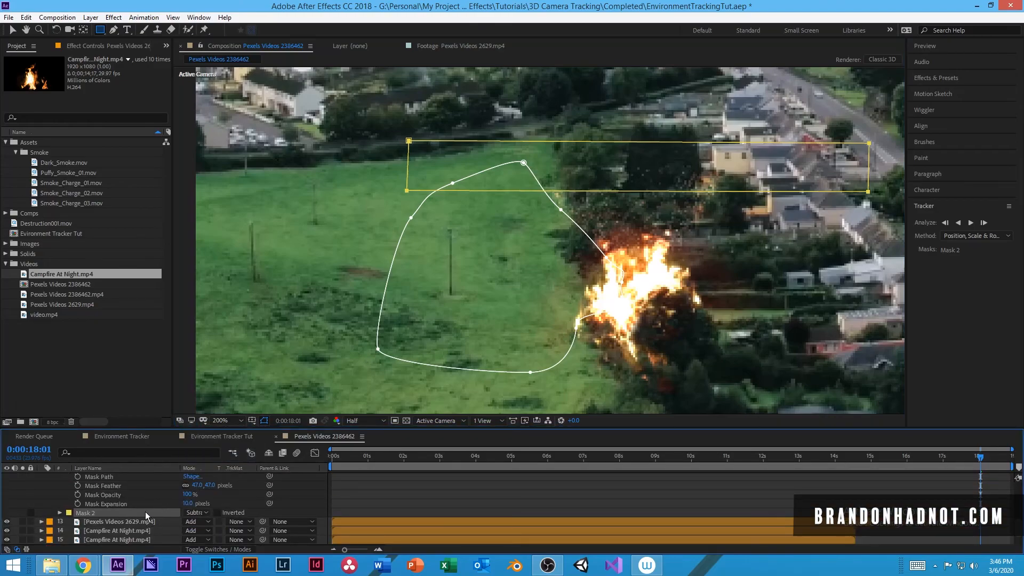
# Feather the new rectangular mask on layer 12 and lower its two bottom corners to cut away more of the fire layer's top
pyautogui.click(60, 513)
pyautogui.moveTo(200, 523); pyautogui.dragTo(224, 528)
pyautogui.press('v')
pyautogui.moveTo(407, 191); pyautogui.dragTo(407, 212)
pyautogui.moveTo(869, 193); pyautogui.dragTo(872, 206)
pyautogui.click(60, 504)
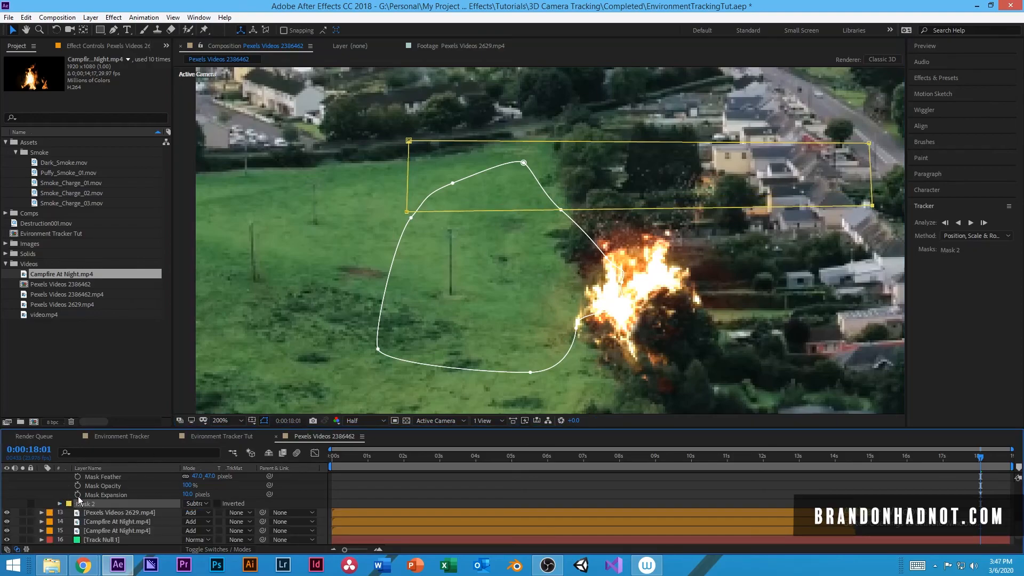
pyautogui.scroll(2, 53, 504)
pyautogui.scroll(-1, 47, 503)
pyautogui.scroll(1, 48, 503)
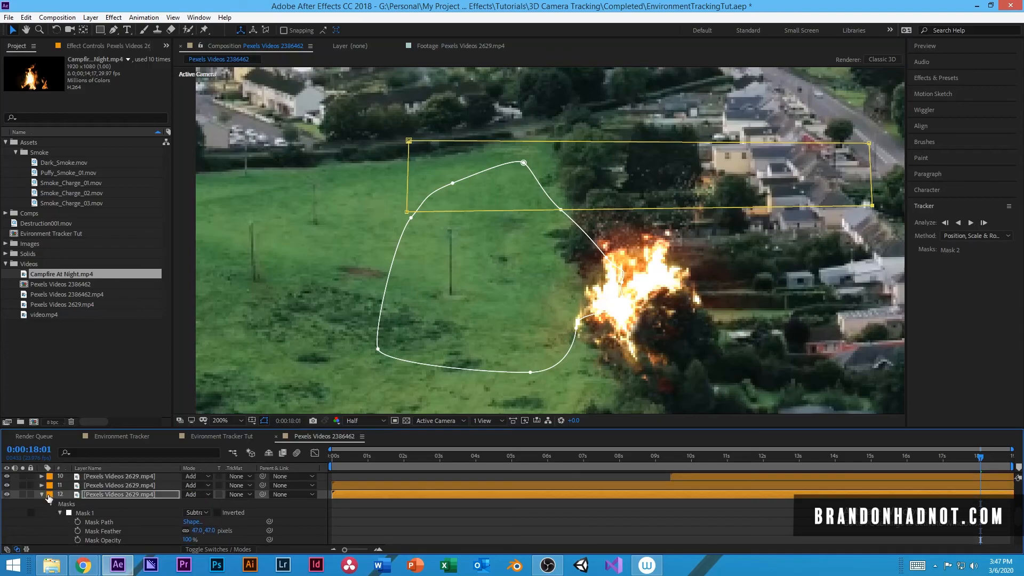
pyautogui.click(42, 494)
# Draw a wide rectangular mask across the upper part of fire layer 11 and set its mode to Subtract
pyautogui.click(92, 485)
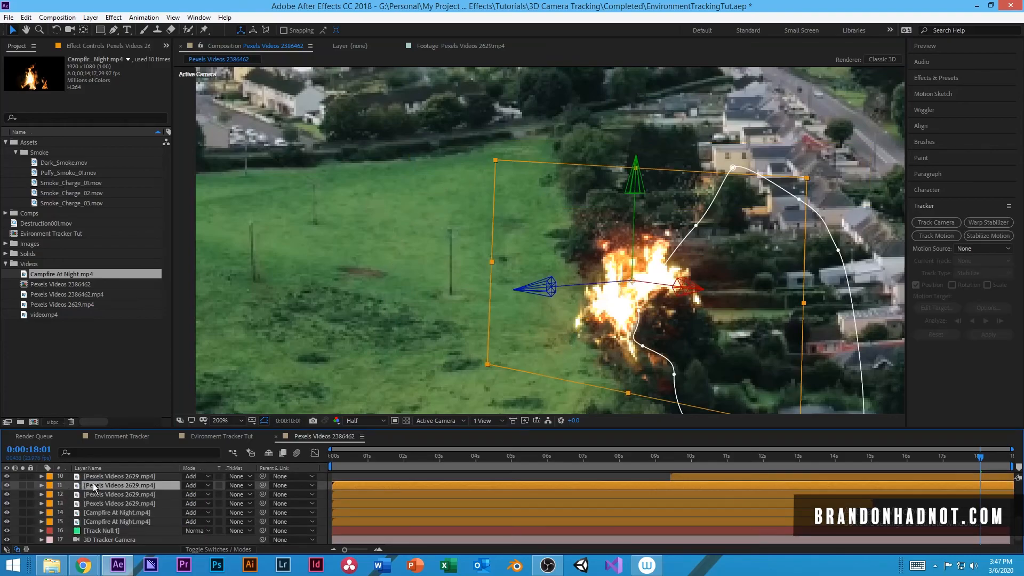
pyautogui.click(100, 29)
pyautogui.moveTo(447, 126); pyautogui.dragTo(858, 204)
pyautogui.click(196, 512)
pyautogui.click(204, 457)
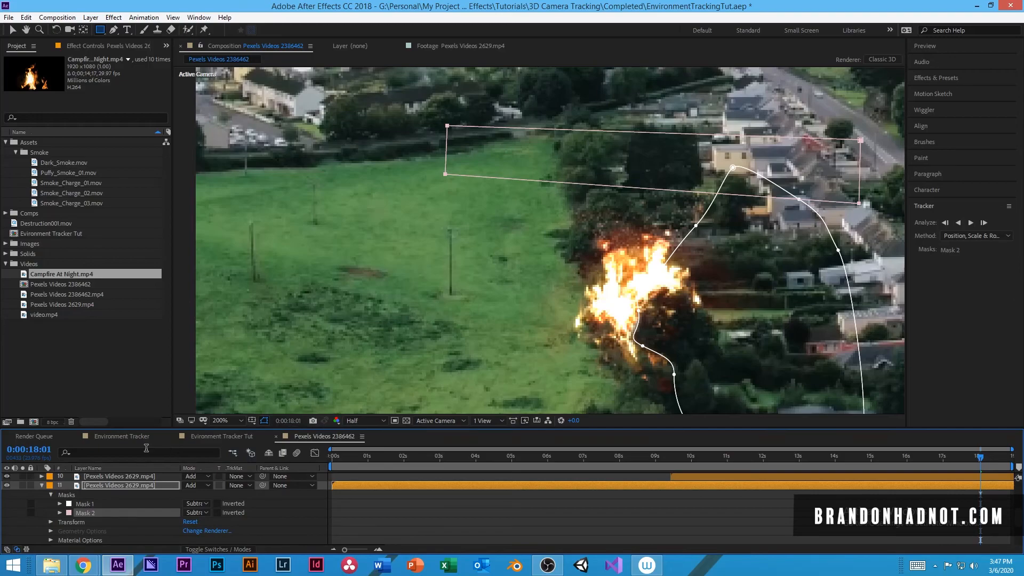
# Set the feather of layer 11's rectangular mask to 97 pixels and collapse the layer's mask properties
pyautogui.press('f')
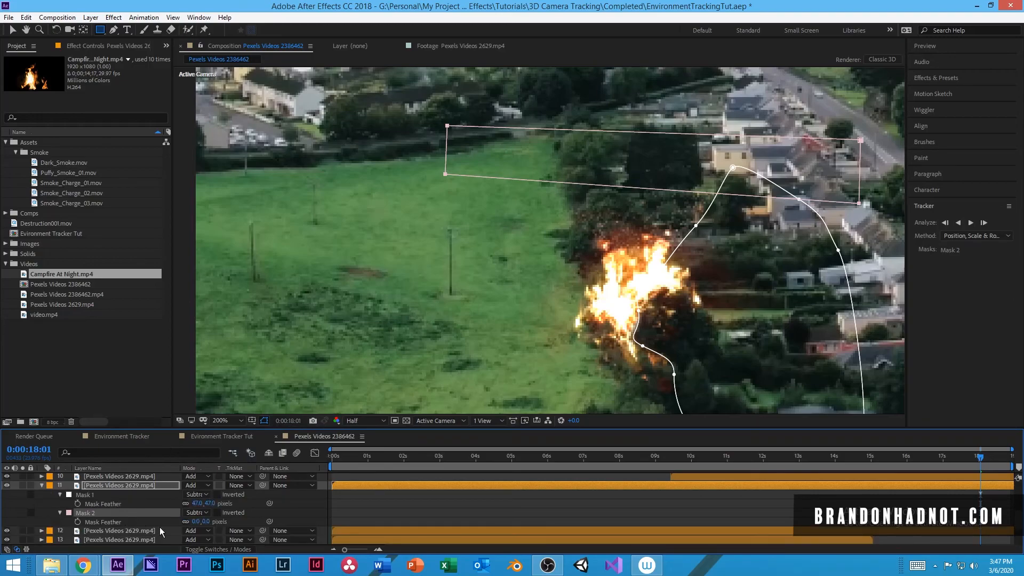
pyautogui.moveTo(195, 521); pyautogui.dragTo(247, 522)
pyautogui.press('m')
pyautogui.press('m')
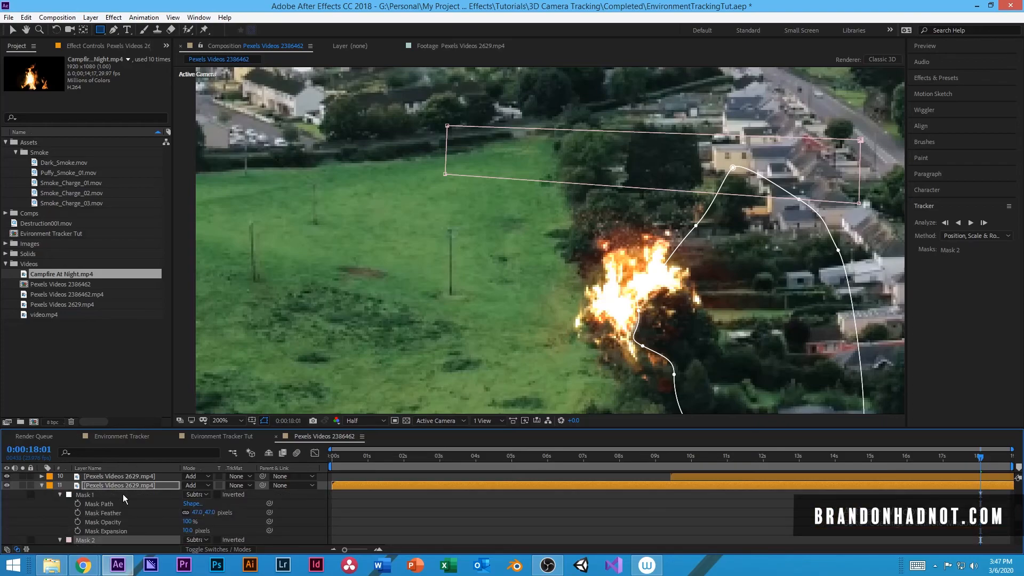
pyautogui.scroll(-3, 122, 494)
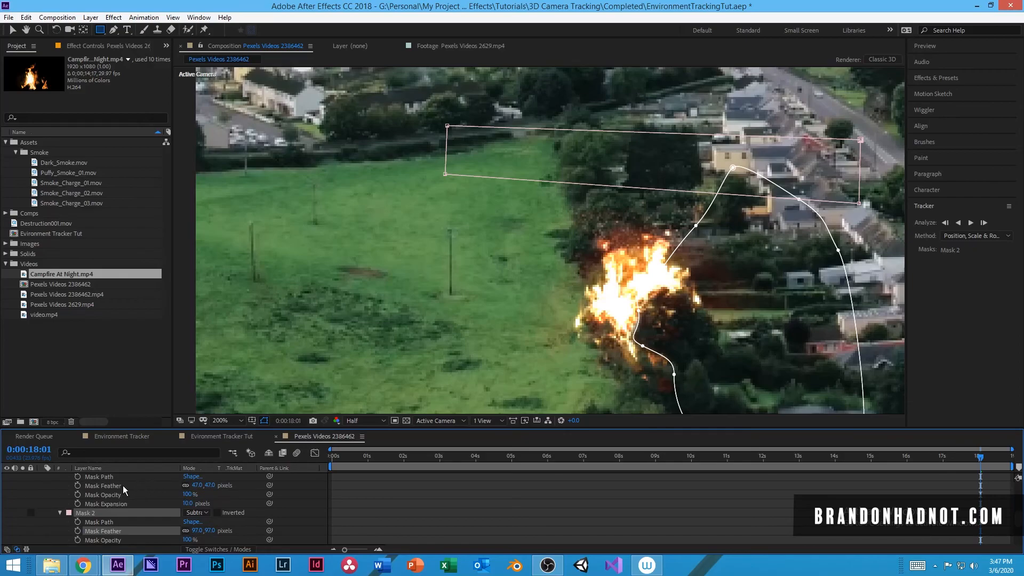
pyautogui.scroll(3, 120, 490)
pyautogui.click(41, 513)
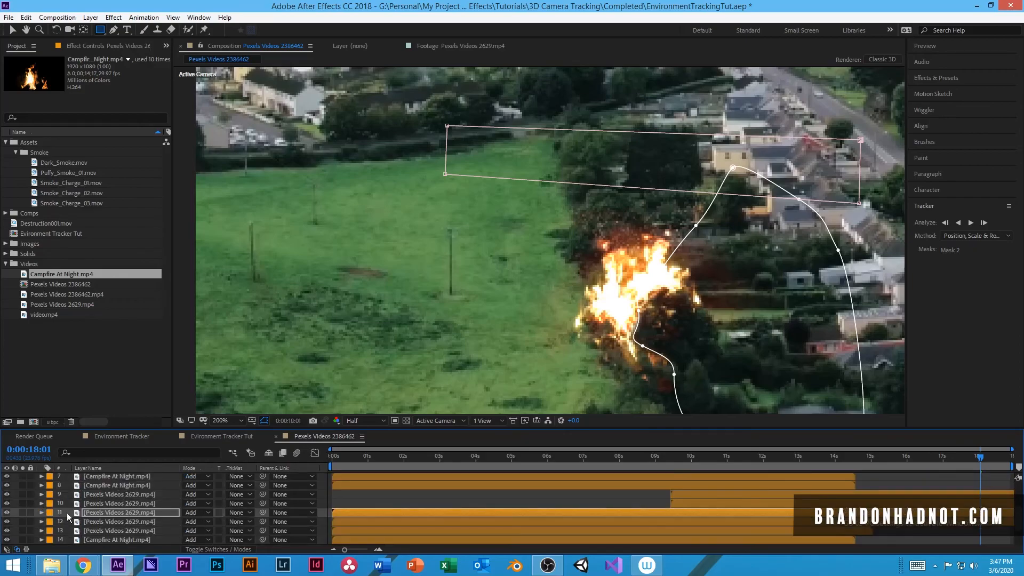
# Examine the masked fire around 17 seconds with nothing selected, and return to the start of the composition
pyautogui.click(456, 491)
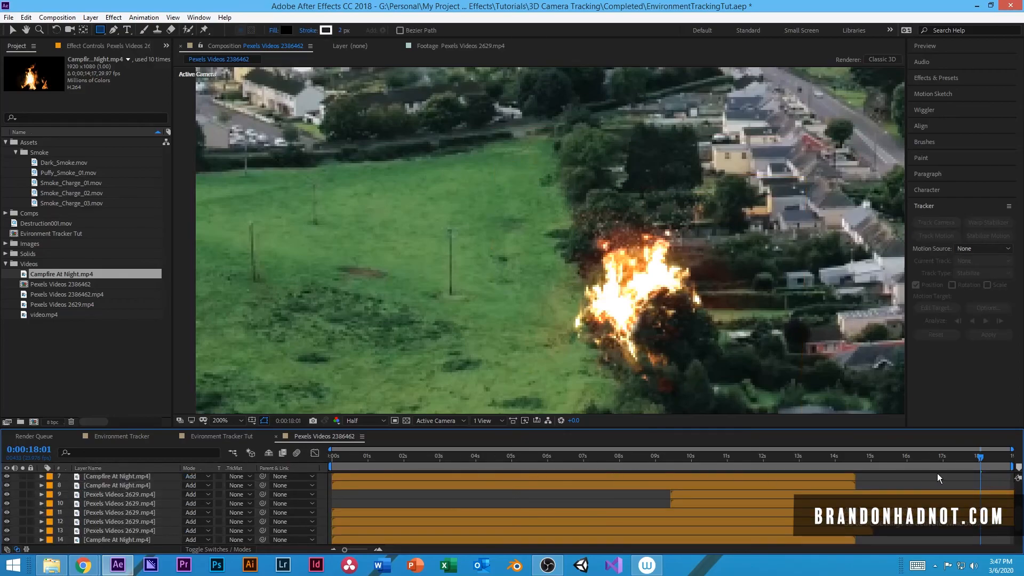
pyautogui.moveTo(939, 455); pyautogui.dragTo(952, 491)
pyautogui.press(',')
pyautogui.press(',')
pyautogui.press(',')
pyautogui.press(',')
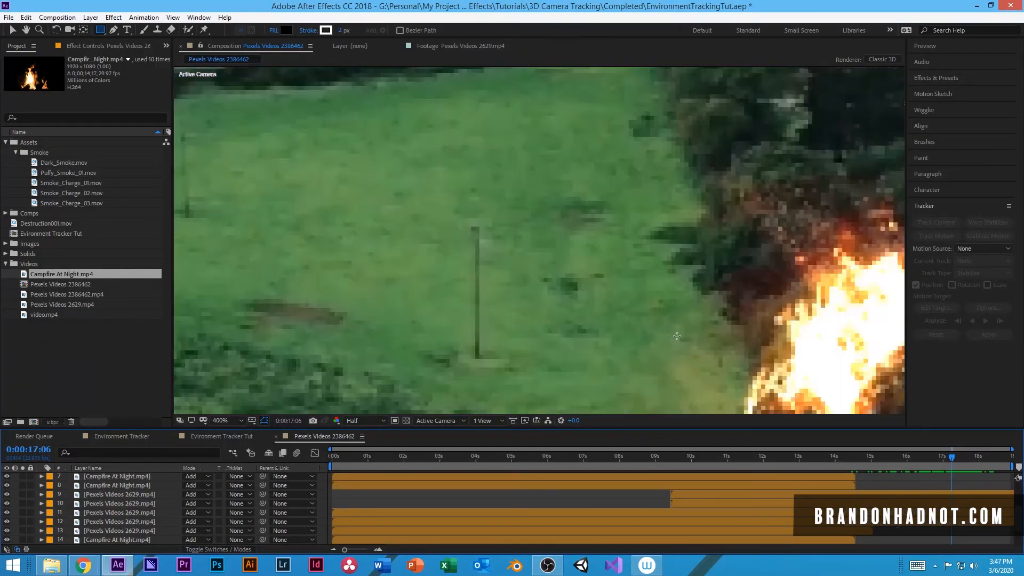
pyautogui.moveTo(714, 238); pyautogui.dragTo(584, 299)
pyautogui.moveTo(913, 453); pyautogui.dragTo(305, 451)
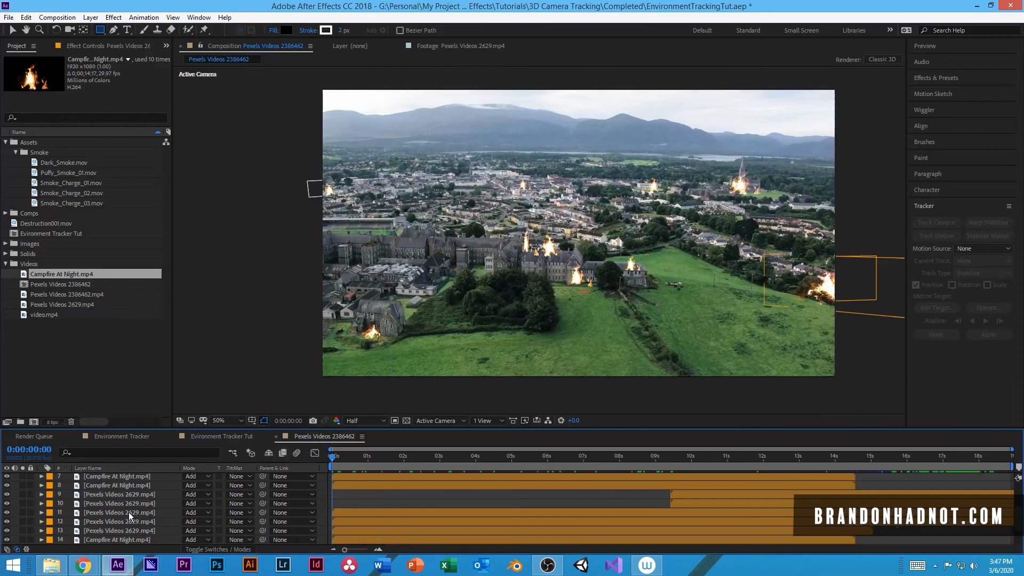
# Collapse the open Scale property of Campfire At Night layer 6
pyautogui.scroll(2, 129, 512)
pyautogui.scroll(1, 129, 496)
pyautogui.click(128, 480)
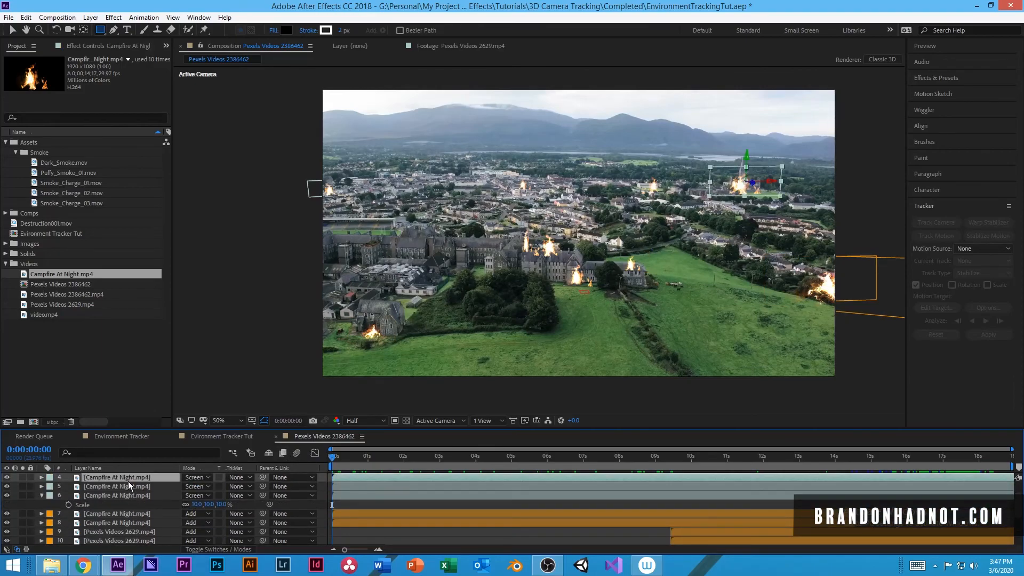
pyautogui.scroll(2, 139, 494)
pyautogui.click(41, 523)
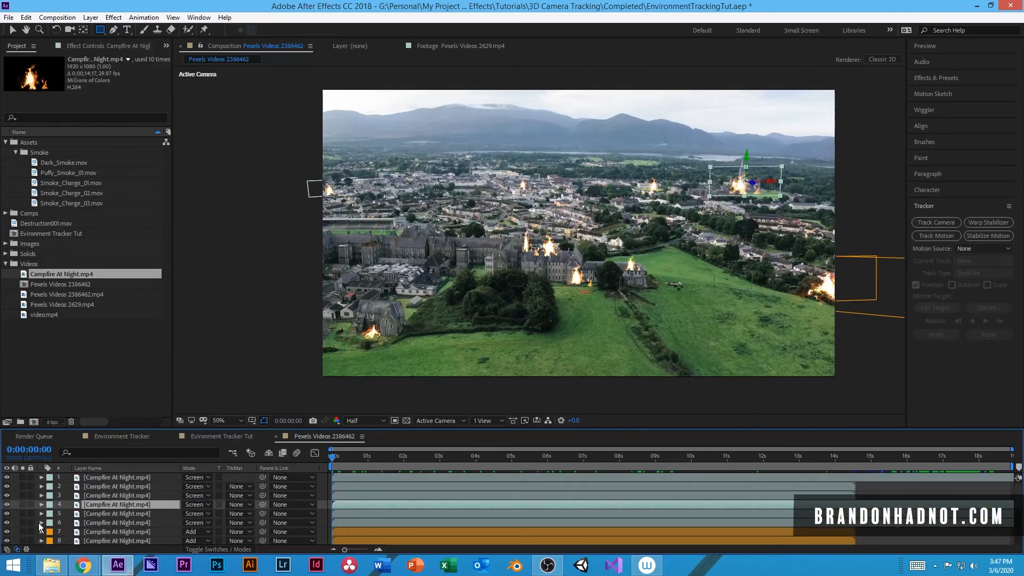
# Solo the base Video layer temporarily to compare the original footage with the fire composite
pyautogui.scroll(-5, 113, 506)
pyautogui.click(117, 523)
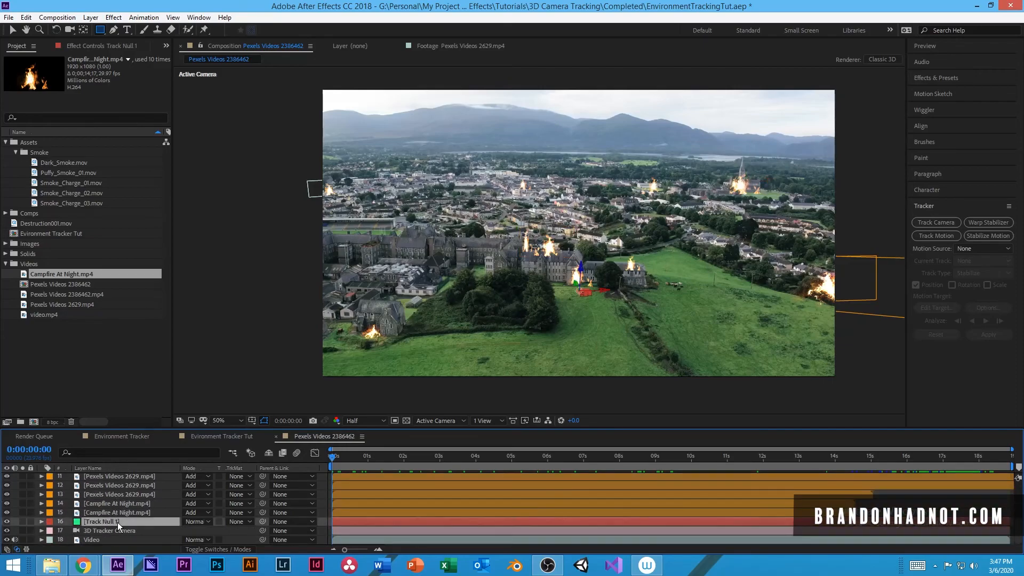
pyautogui.click(117, 528)
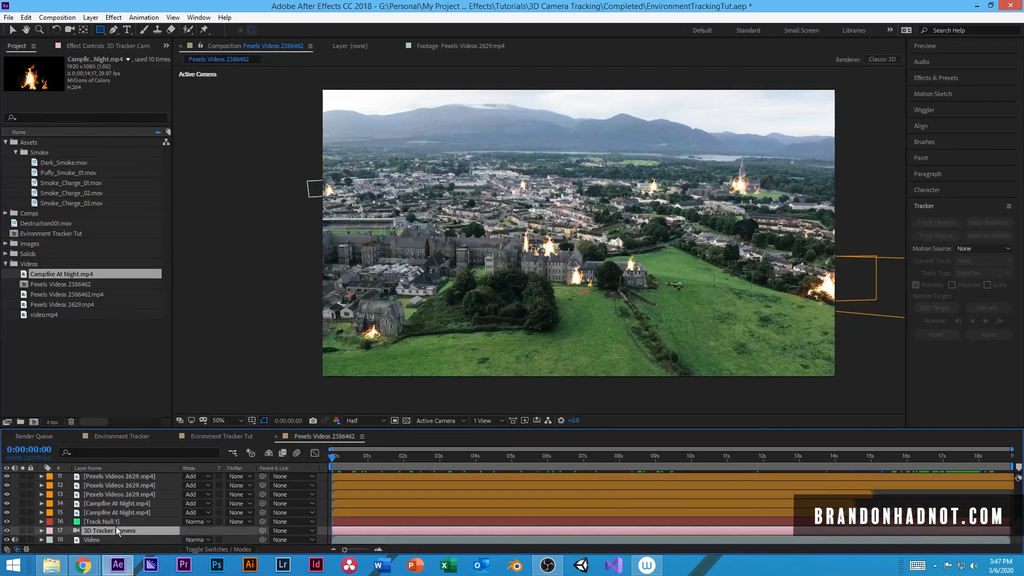
pyautogui.click(23, 539)
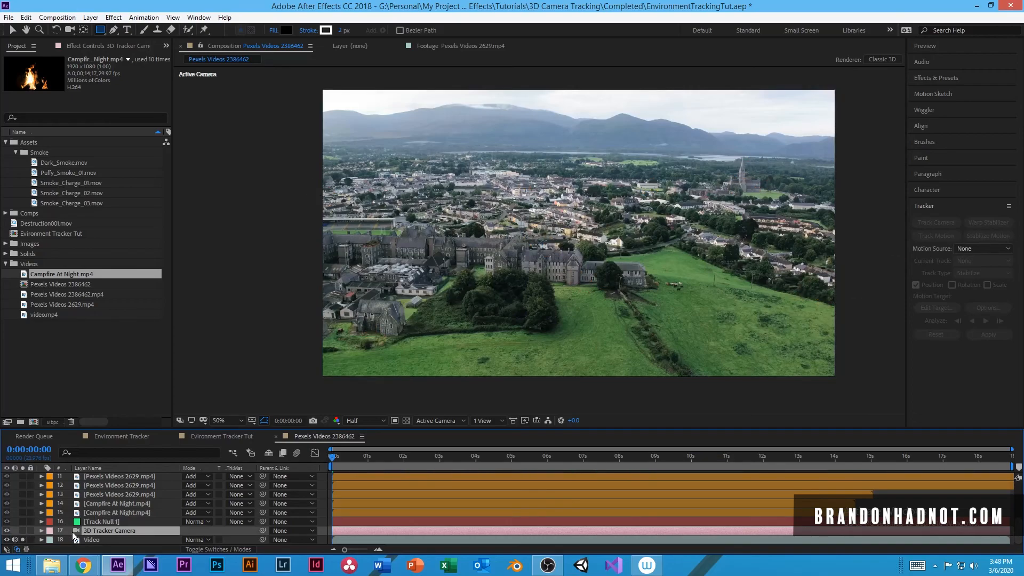
pyautogui.click(22, 539)
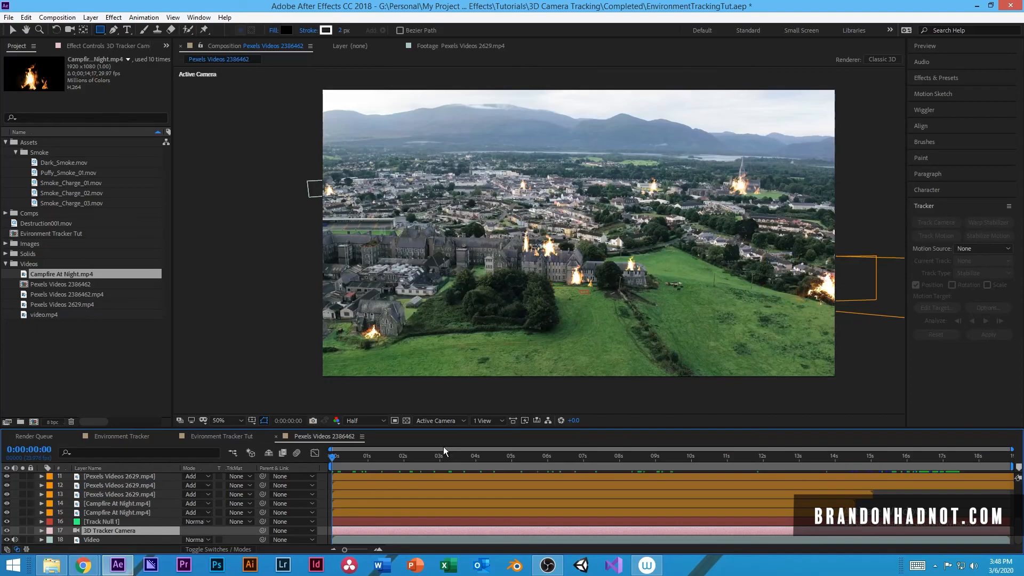
# Add a new adjustment layer above all the fire layers in the composition
pyautogui.scroll(5, 153, 487)
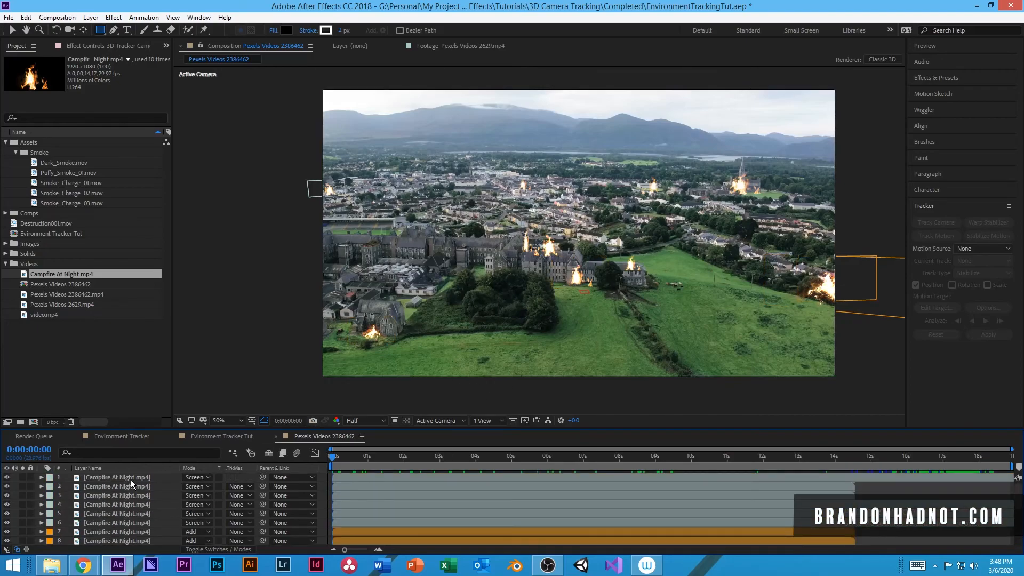
pyautogui.click(130, 477)
pyautogui.click(91, 18)
pyautogui.moveTo(87, 32)
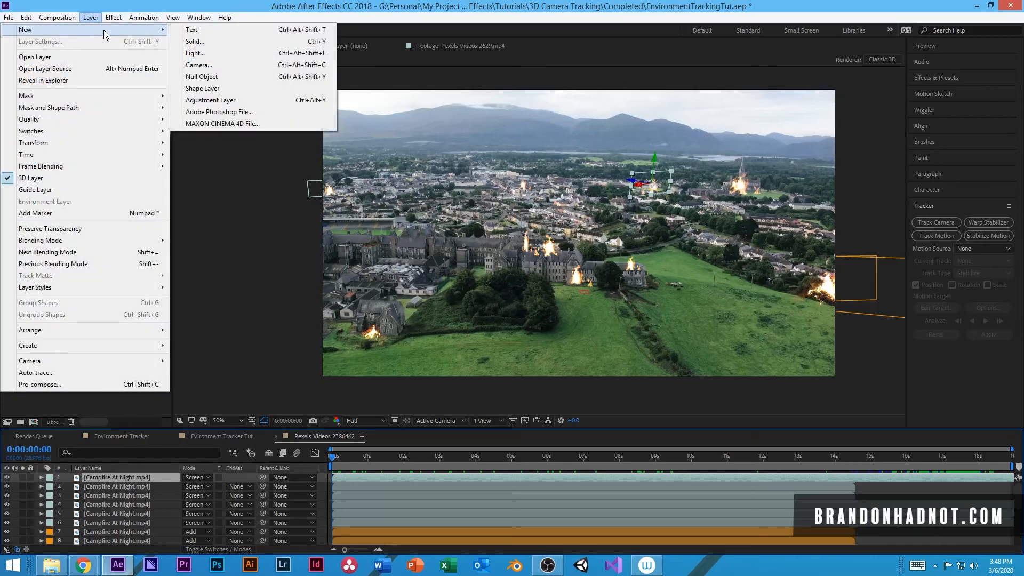
pyautogui.click(223, 102)
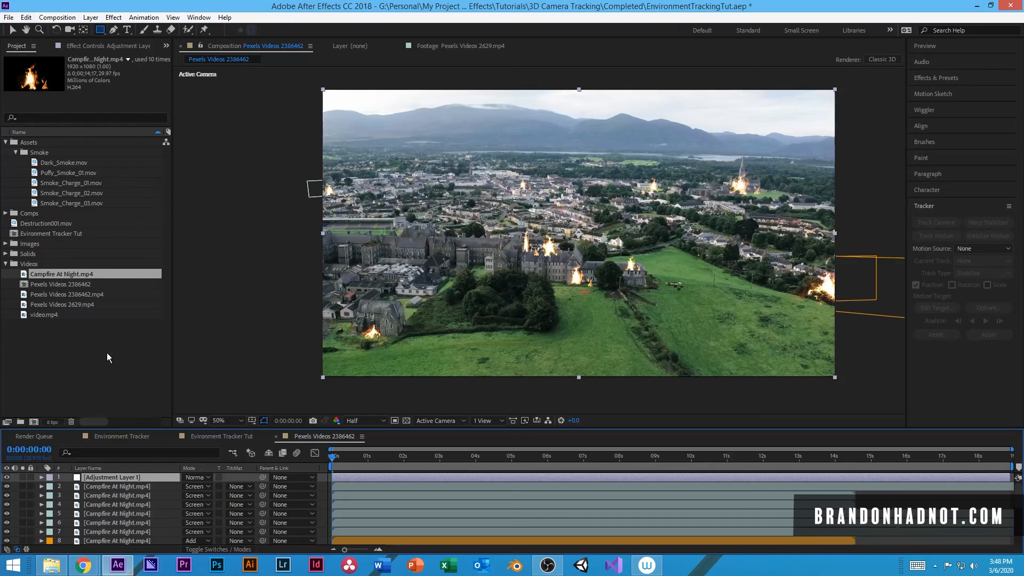
# Apply the Tint effect to the adjustment layer and set Amount to Tint to 40%
pyautogui.click(89, 45)
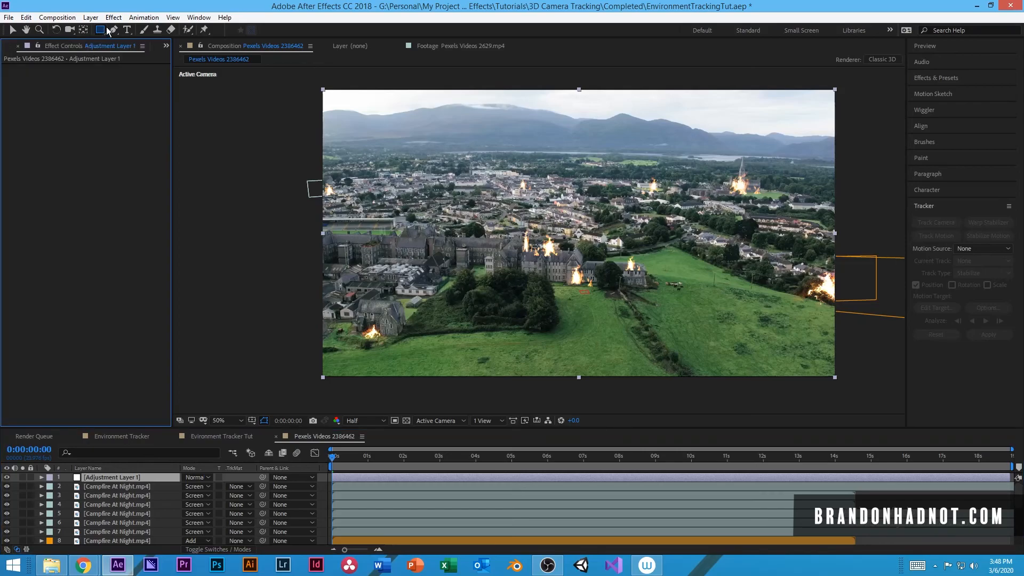
pyautogui.click(114, 18)
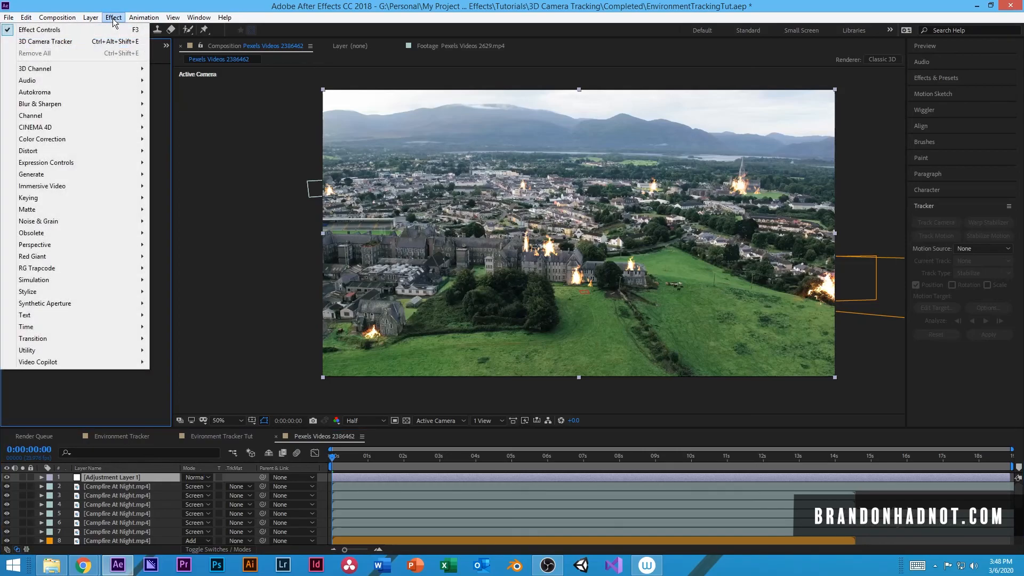
pyautogui.moveTo(89, 140)
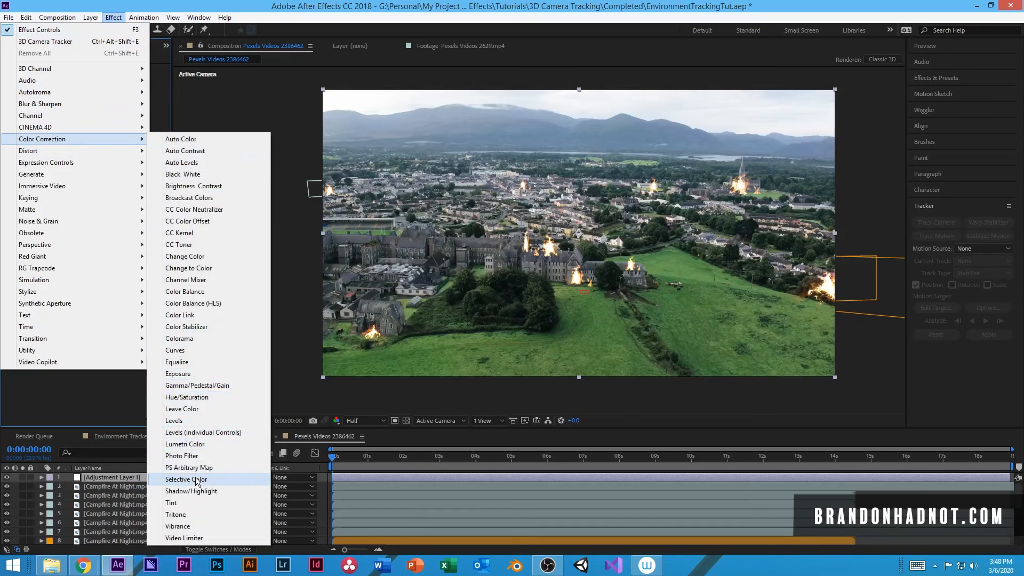
pyautogui.click(201, 504)
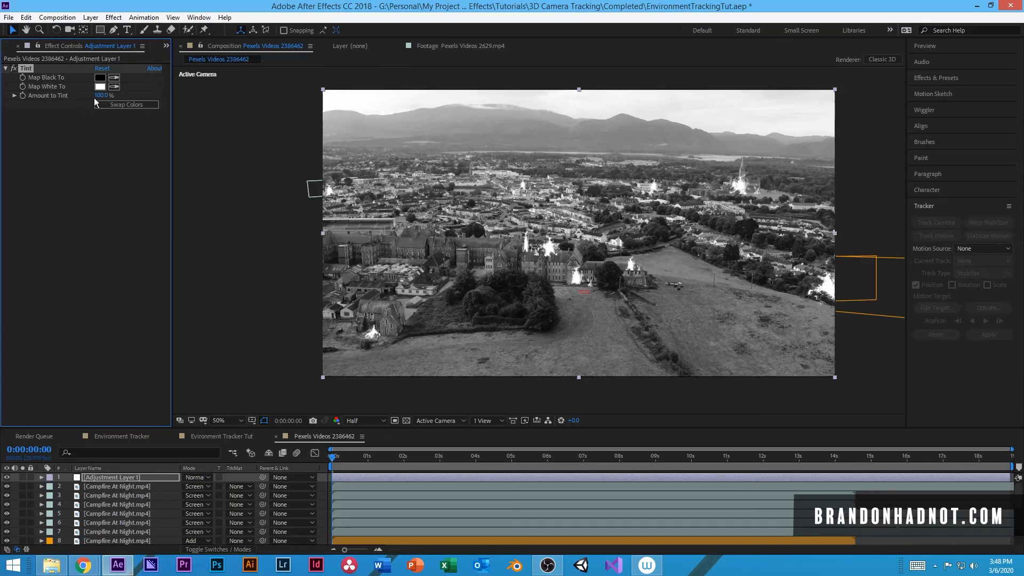
pyautogui.moveTo(102, 100); pyautogui.dragTo(71, 104)
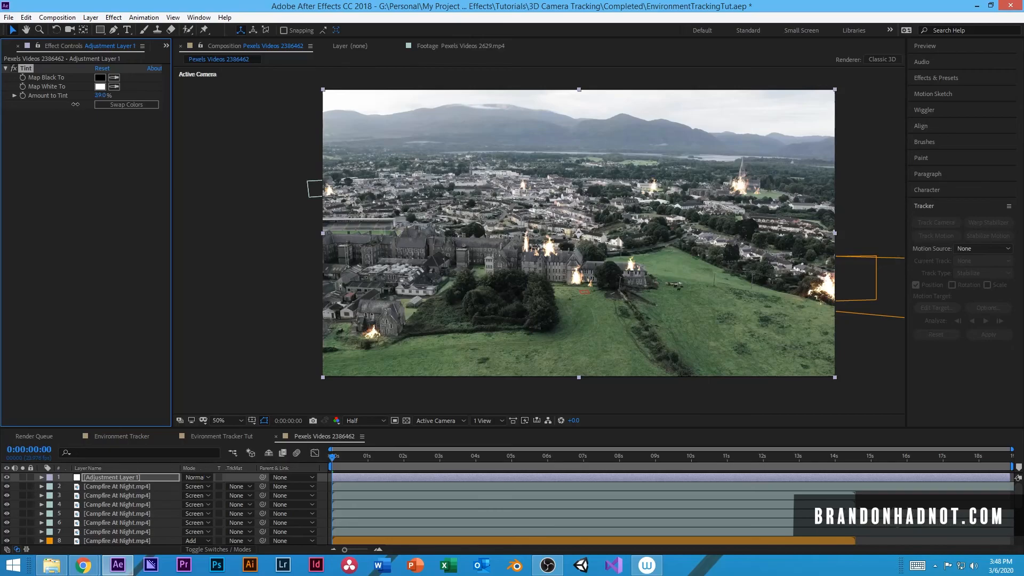
pyautogui.click(99, 96)
pyautogui.write('40')
pyautogui.press('Return')
# Apply the Curves effect to the adjustment layer and shape the RGB curve to darken the midtones while keeping the shadows near the diagonal
pyautogui.click(114, 19)
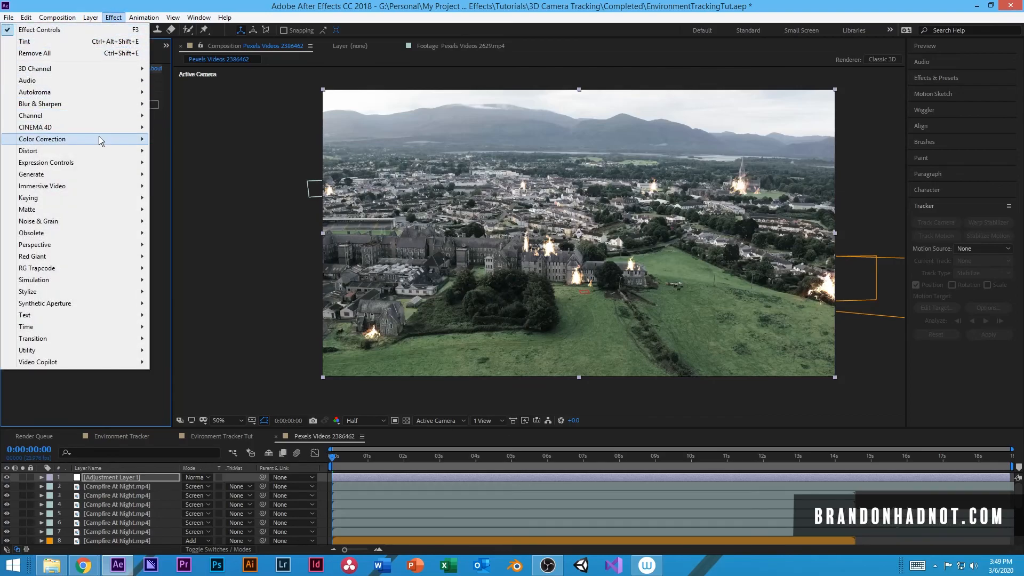
pyautogui.moveTo(101, 140)
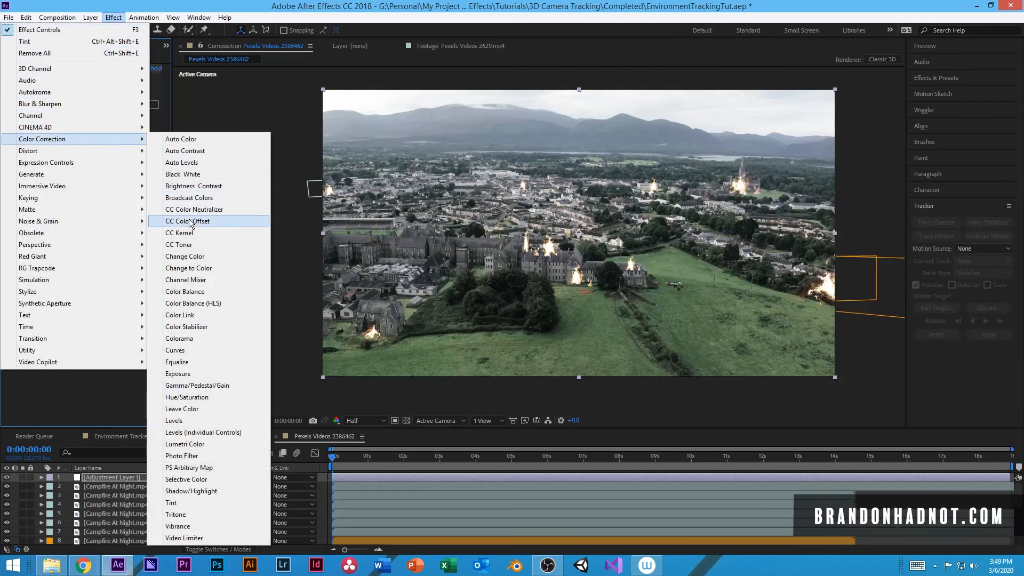
pyautogui.click(194, 350)
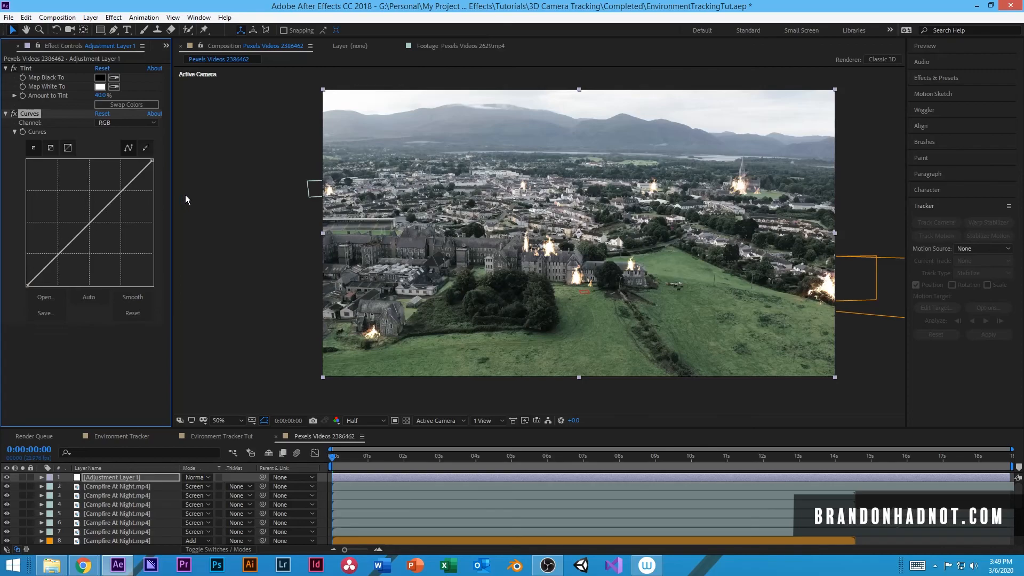
pyautogui.moveTo(89, 222); pyautogui.dragTo(94, 234)
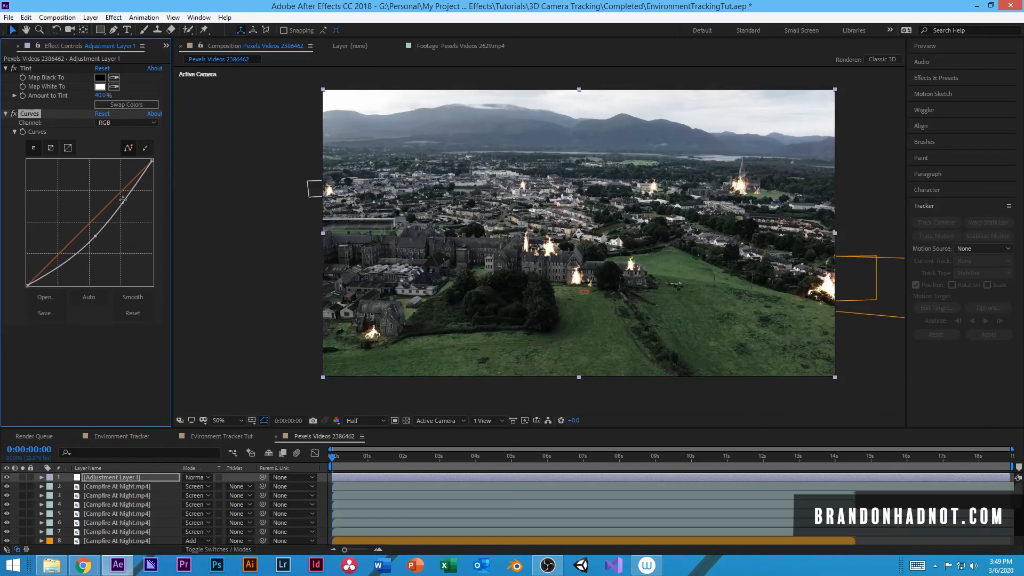
pyautogui.moveTo(125, 204); pyautogui.dragTo(125, 201)
pyautogui.moveTo(50, 269); pyautogui.dragTo(18, 288)
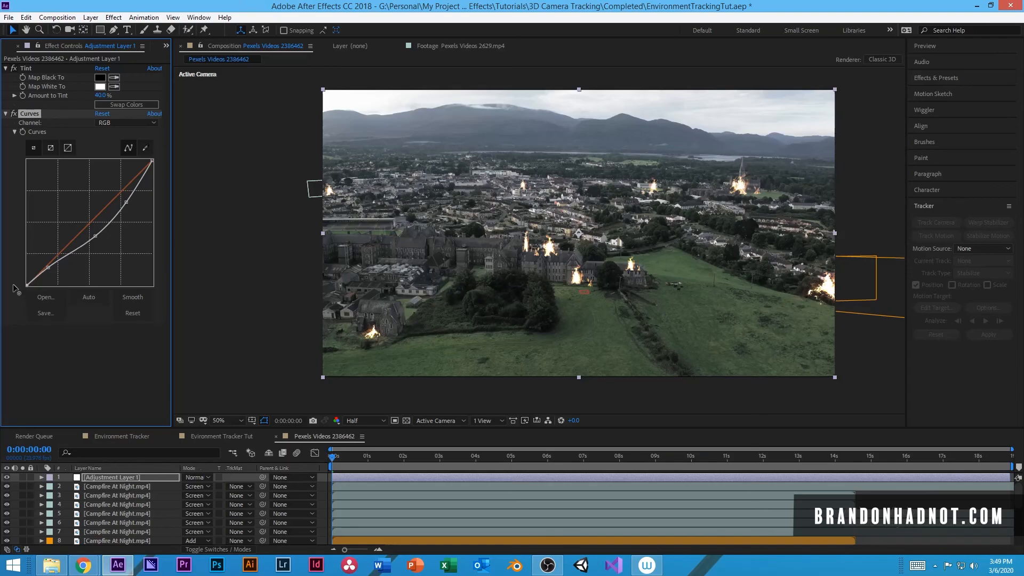
# Raise the Red channel curve in the highlights and shadows to warm the image, lifting its black point slightly
pyautogui.click(127, 121)
pyautogui.click(127, 143)
pyautogui.moveTo(96, 218); pyautogui.dragTo(110, 198)
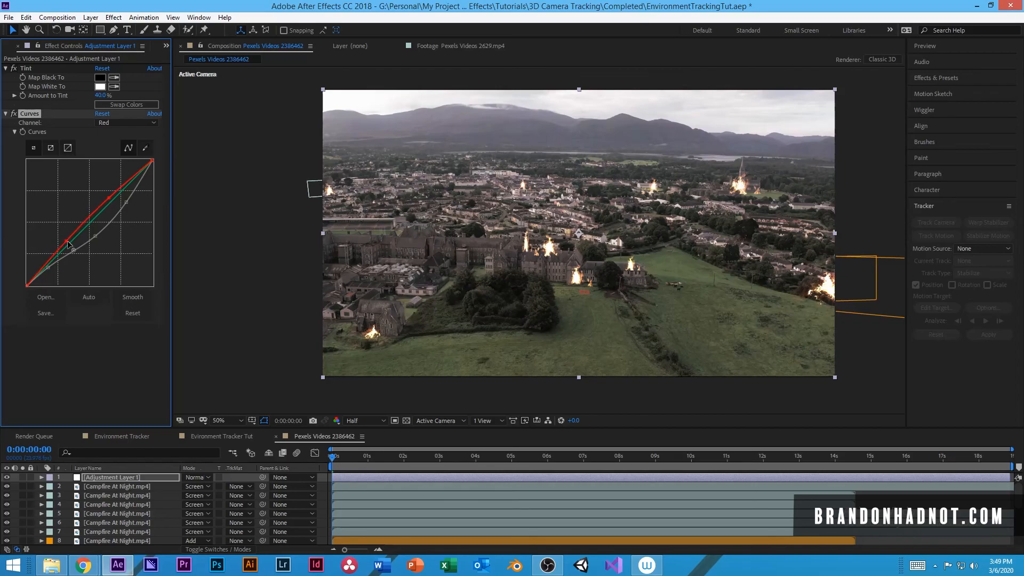
pyautogui.moveTo(65, 247); pyautogui.dragTo(60, 247)
pyautogui.moveTo(26, 285)
pyautogui.mouseDown()
pyautogui.moveTo(27, 265)
pyautogui.moveTo(26, 275)
pyautogui.mouseUp()
# Lift the black point of the Green channel curve slightly and add points that keep the rest close to the diagonal
pyautogui.click(112, 121)
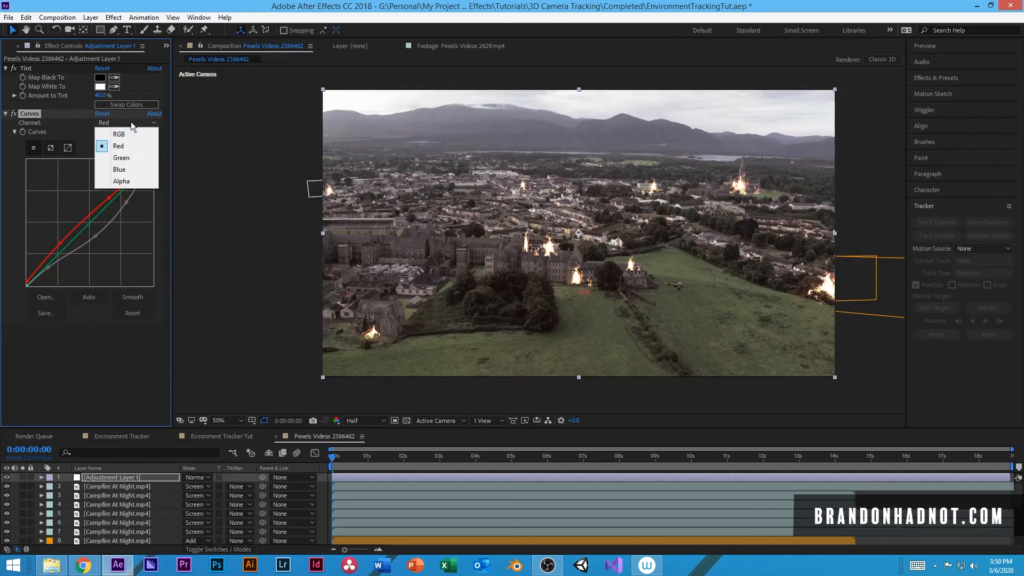
pyautogui.click(120, 134)
pyautogui.click(130, 124)
pyautogui.click(128, 144)
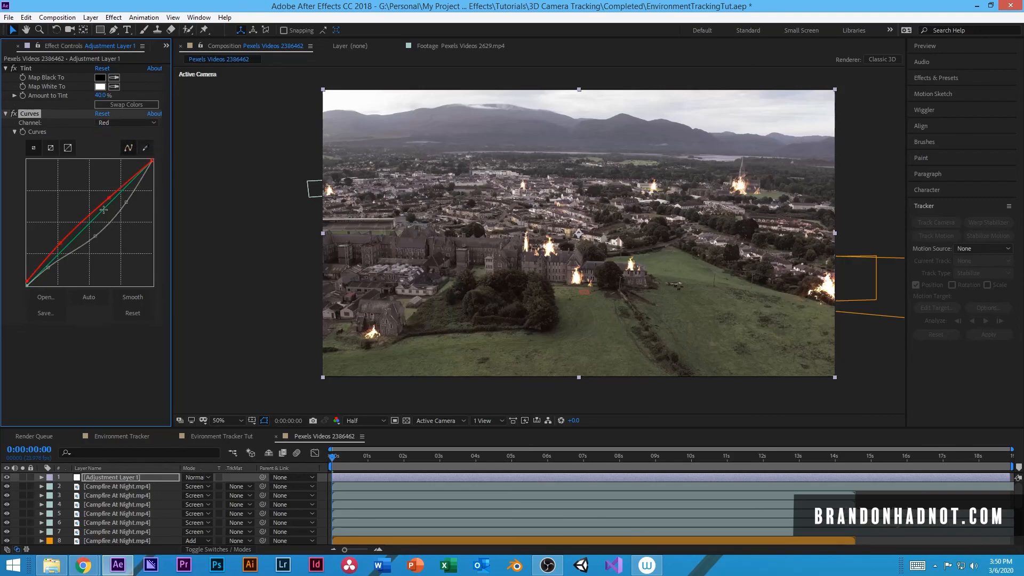
pyautogui.moveTo(90, 224)
pyautogui.mouseDown()
pyautogui.moveTo(96, 232)
pyautogui.moveTo(94, 222)
pyautogui.mouseUp()
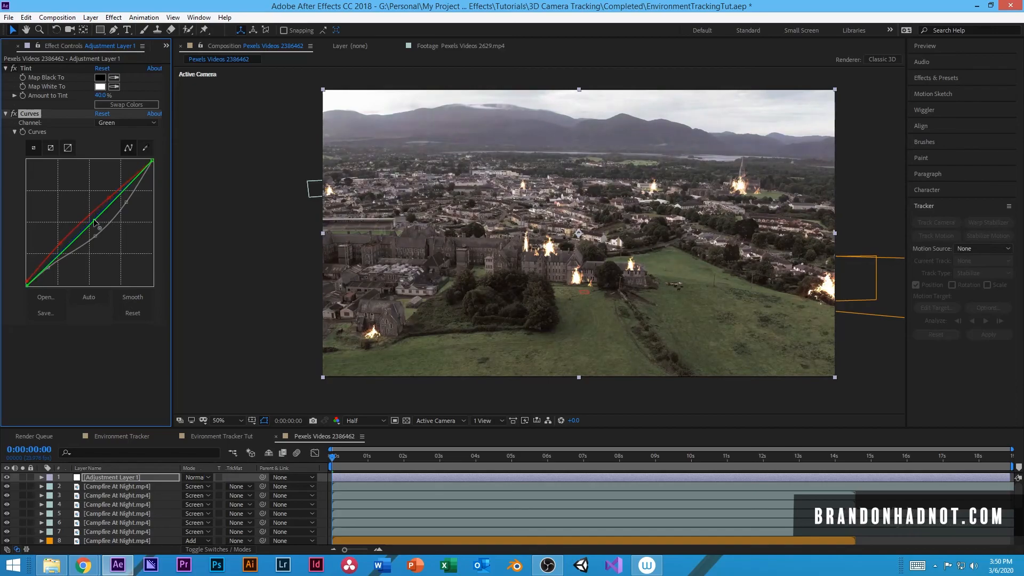
pyautogui.moveTo(27, 287); pyautogui.dragTo(17, 282)
pyautogui.moveTo(97, 218); pyautogui.dragTo(105, 195)
pyautogui.moveTo(72, 240); pyautogui.dragTo(71, 242)
# Pull the Blue channel curve down through the midtones and lift its black point slightly for a yellowish grade
pyautogui.click(118, 122)
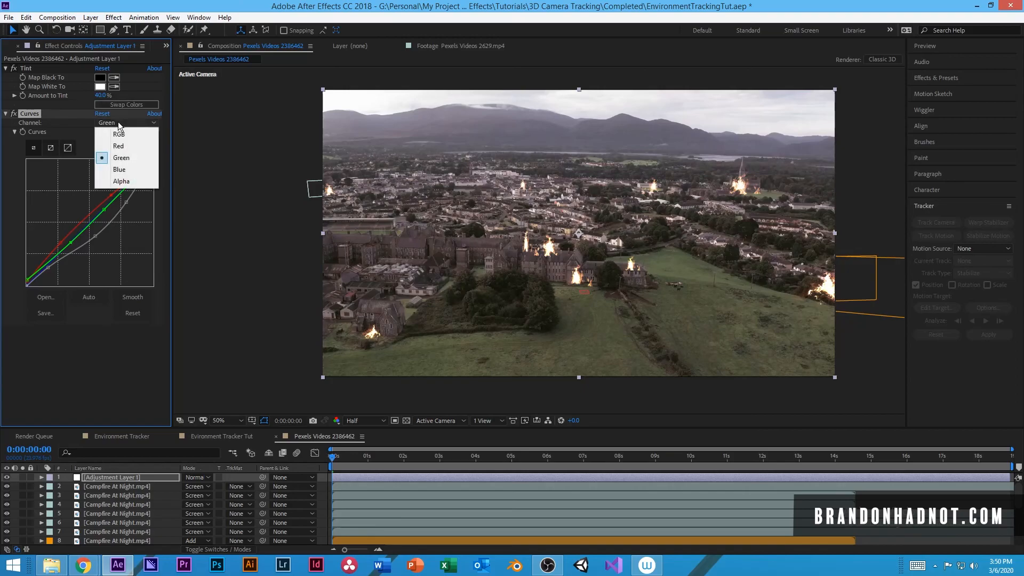
pyautogui.click(113, 170)
pyautogui.moveTo(85, 226); pyautogui.dragTo(86, 255)
pyautogui.moveTo(151, 160)
pyautogui.mouseDown()
pyautogui.moveTo(166, 188)
pyautogui.moveTo(169, 153)
pyautogui.moveTo(158, 144)
pyautogui.moveTo(164, 150)
pyautogui.mouseUp()
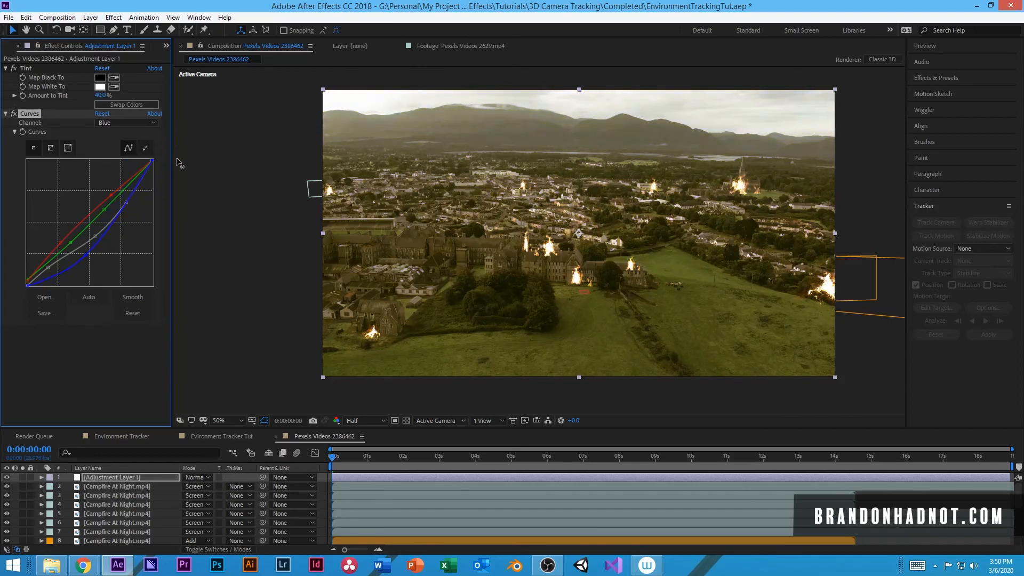
pyautogui.moveTo(26, 284)
pyautogui.mouseDown()
pyautogui.moveTo(16, 273)
pyautogui.moveTo(11, 281)
pyautogui.mouseUp()
# Try the Multiply and Screen blending modes on the adjustment layer, checking the grade at different times and returning to Multiply
pyautogui.moveTo(342, 466); pyautogui.dragTo(619, 492)
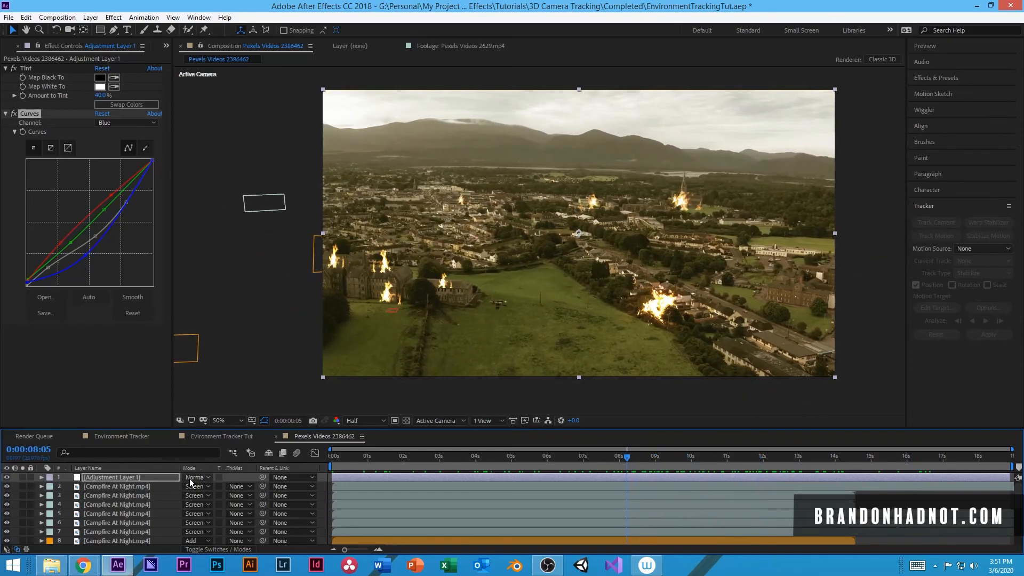
pyautogui.click(190, 479)
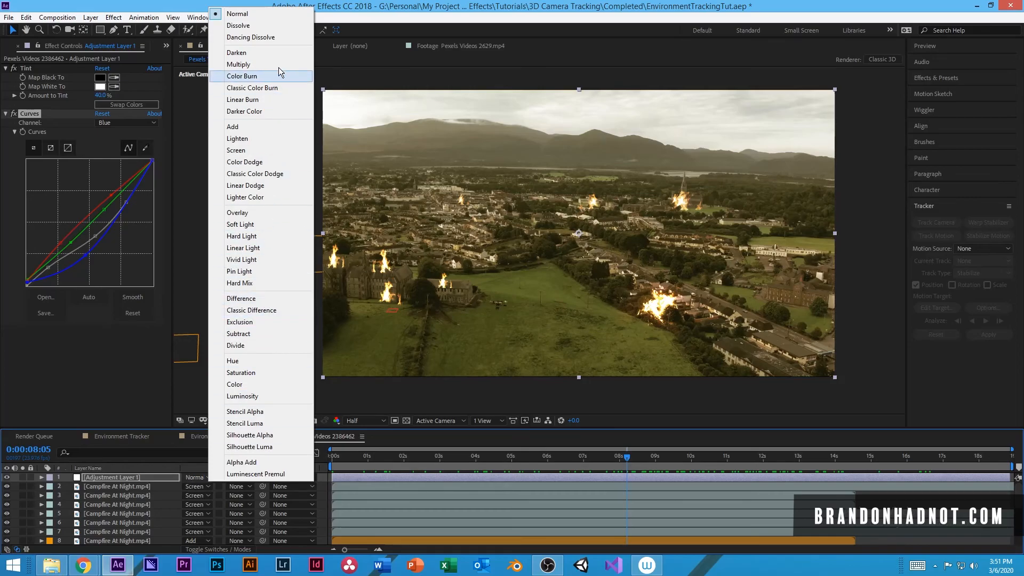
pyautogui.click(258, 63)
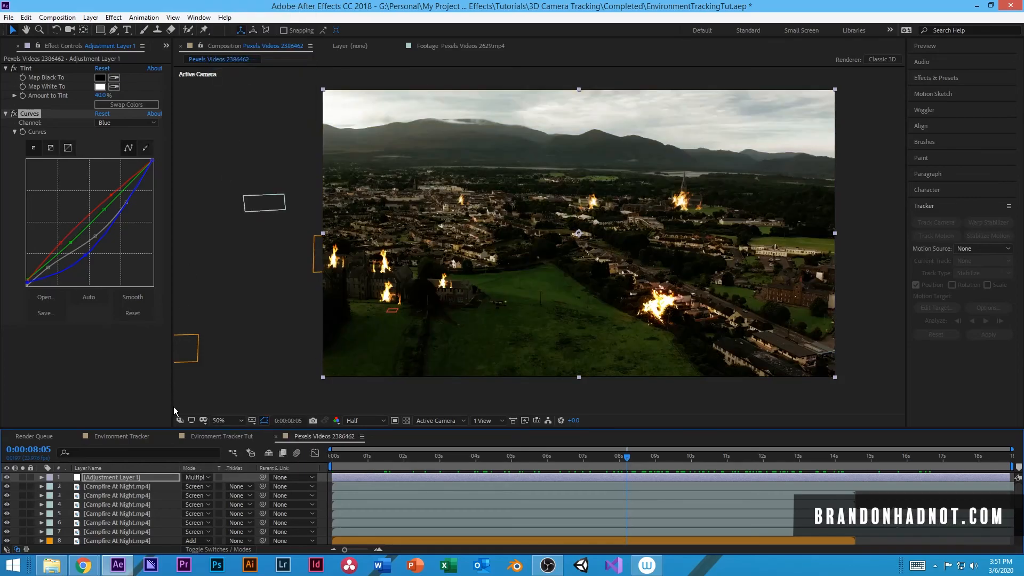
pyautogui.moveTo(335, 456); pyautogui.dragTo(366, 472)
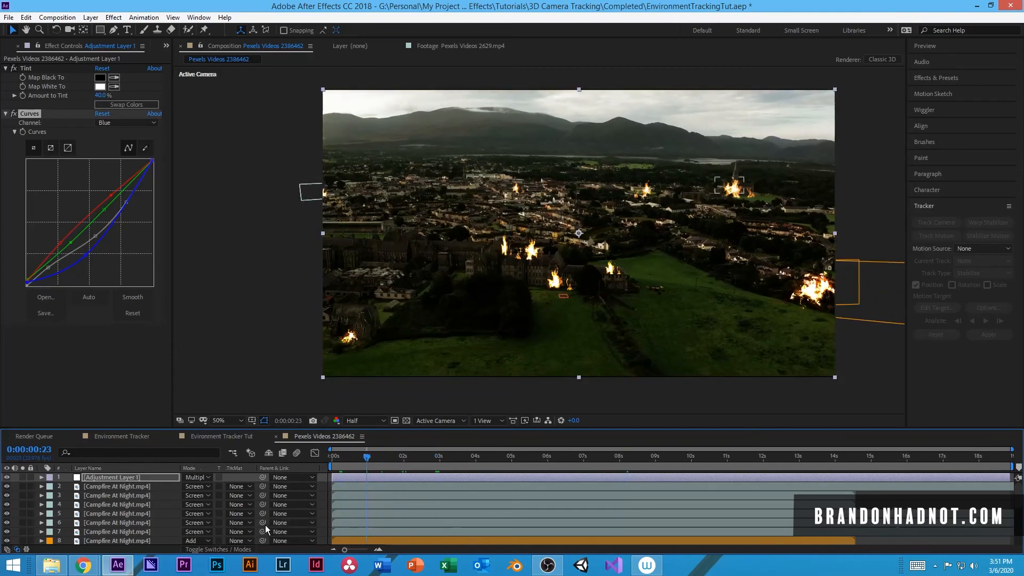
pyautogui.click(204, 476)
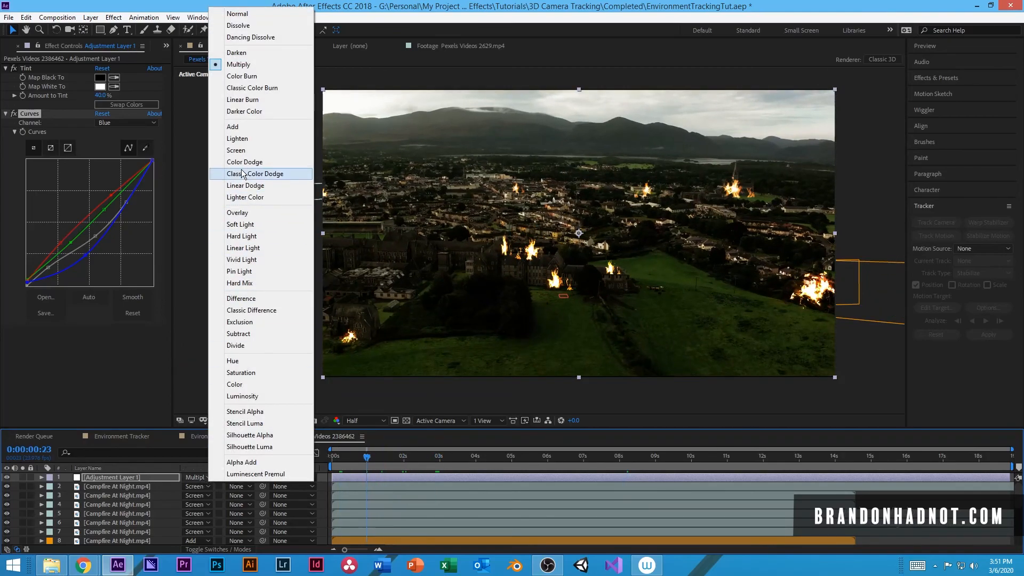
pyautogui.click(236, 150)
pyautogui.click(191, 476)
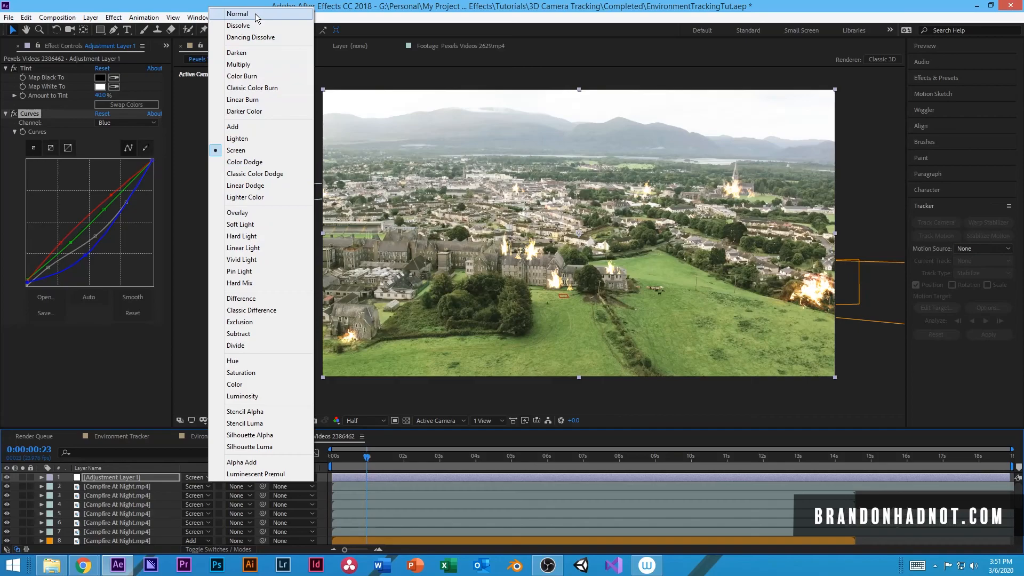
pyautogui.click(238, 64)
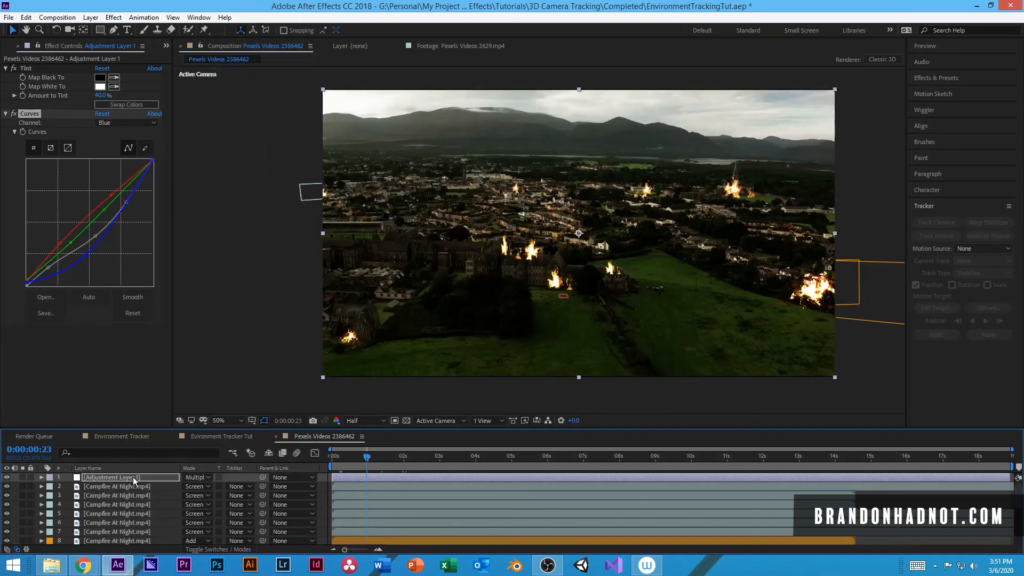
# Try 72% opacity on the adjustment layer, undo it, and set the layer's blending mode back to Normal
pyautogui.click(133, 477)
pyautogui.press('t')
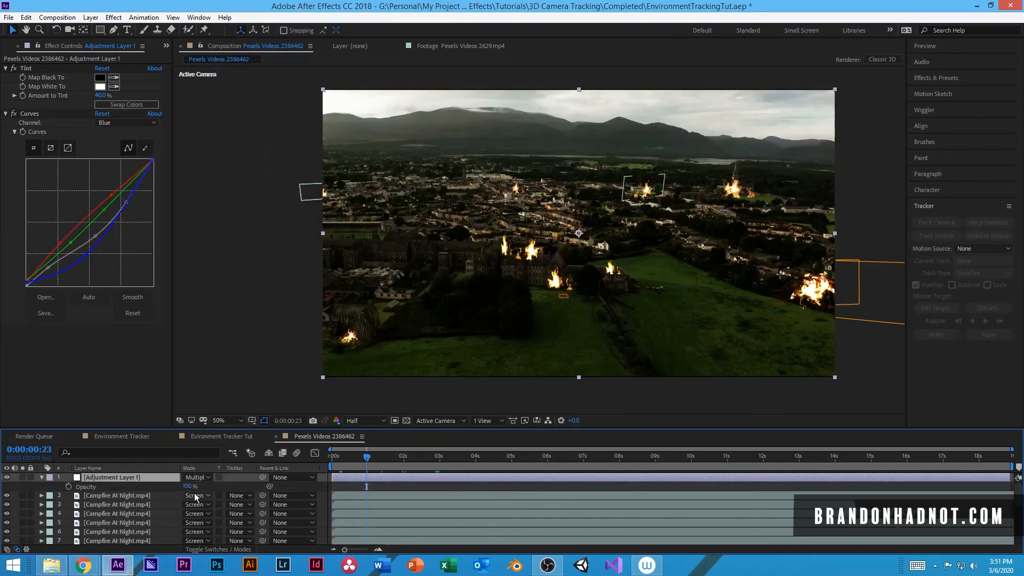
pyautogui.moveTo(187, 487); pyautogui.dragTo(174, 493)
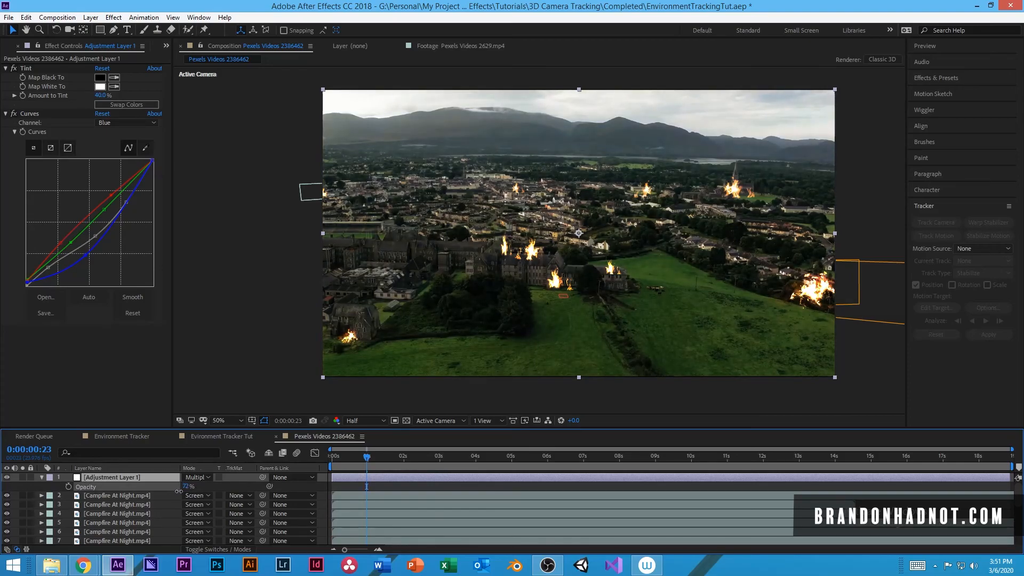
pyautogui.hotkey('ctrl', 'z')
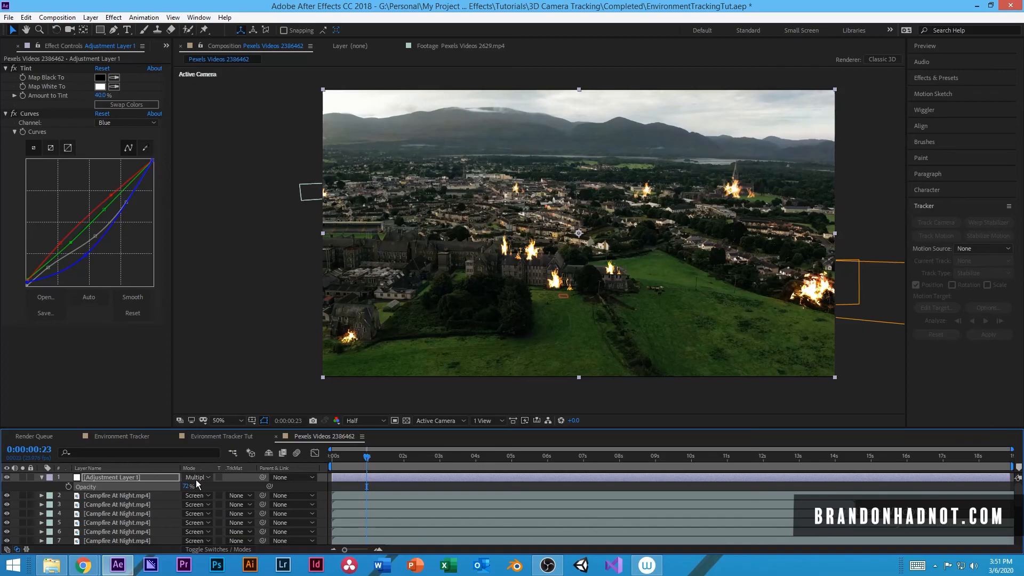
pyautogui.click(42, 478)
pyautogui.click(196, 478)
pyautogui.click(255, 14)
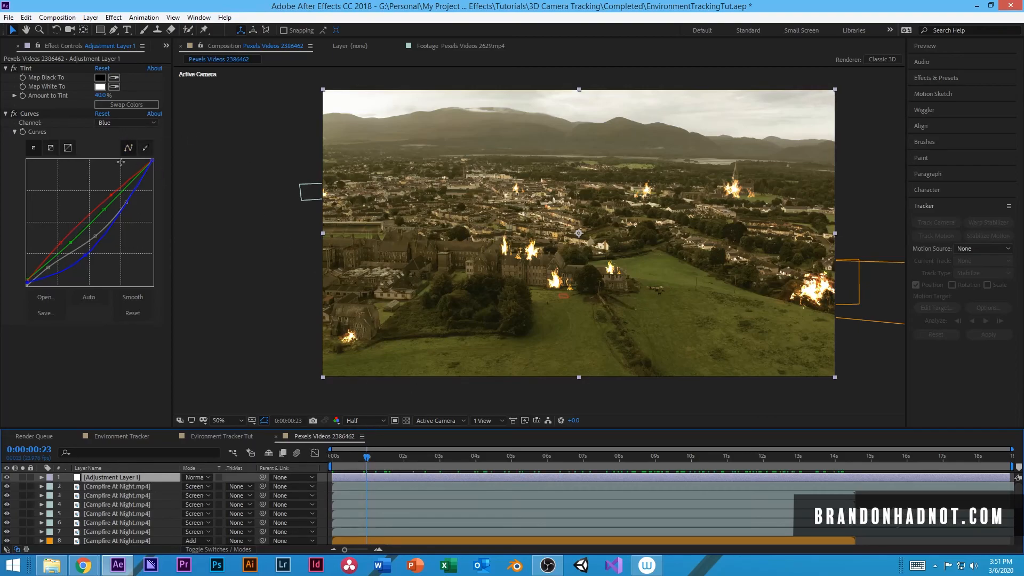
# Collapse the Curves effect and preview the graded composition from the beginning
pyautogui.click(6, 113)
pyautogui.moveTo(368, 457); pyautogui.dragTo(334, 462)
pyautogui.press('space')
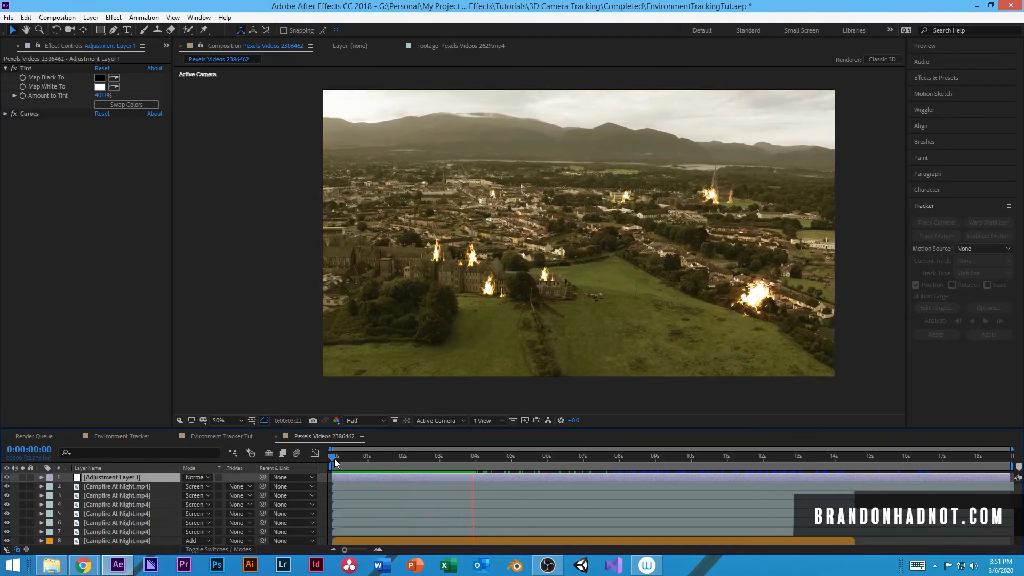
pyautogui.press('space')
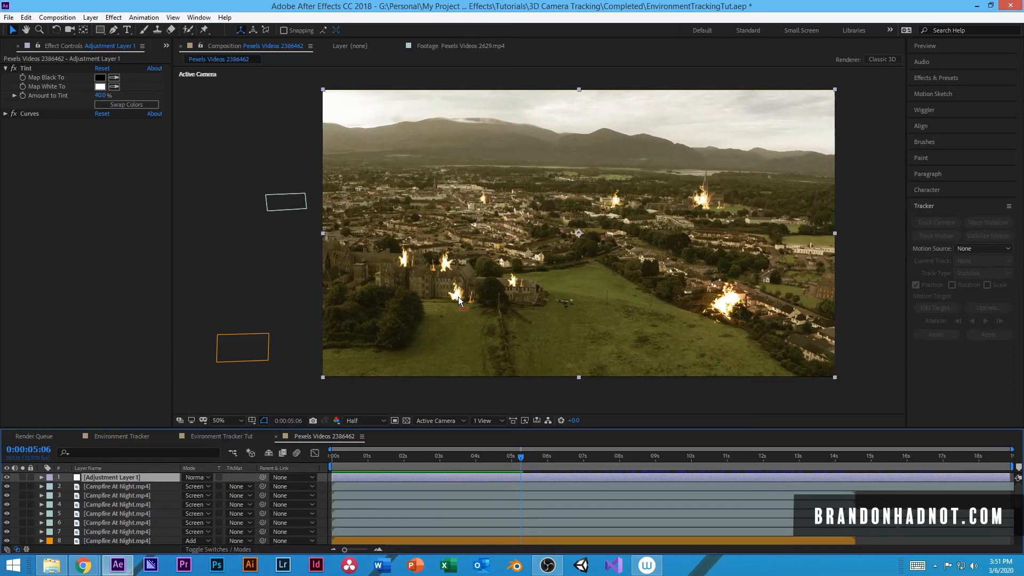
# Inspect the 3D Camera Tracker's track points on the base Video layer, and reselect the adjustment layer
pyautogui.scroll(-5, 144, 505)
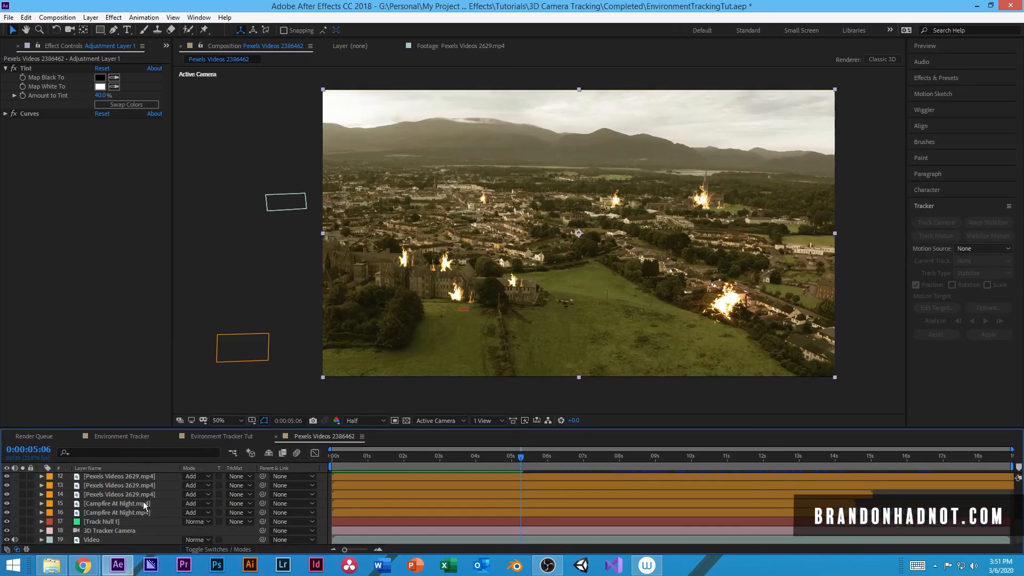
pyautogui.click(118, 531)
pyautogui.click(47, 88)
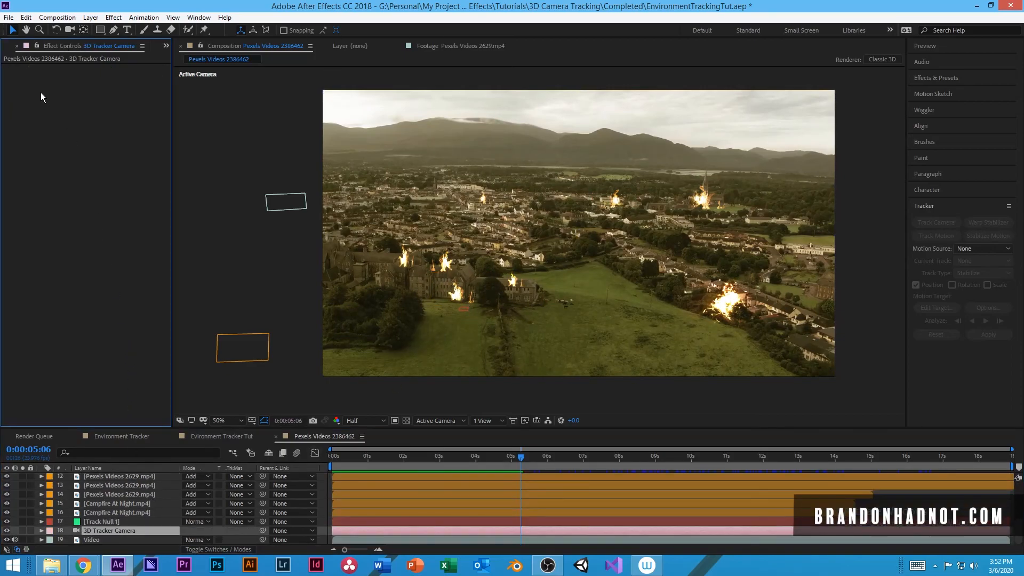
pyautogui.click(104, 540)
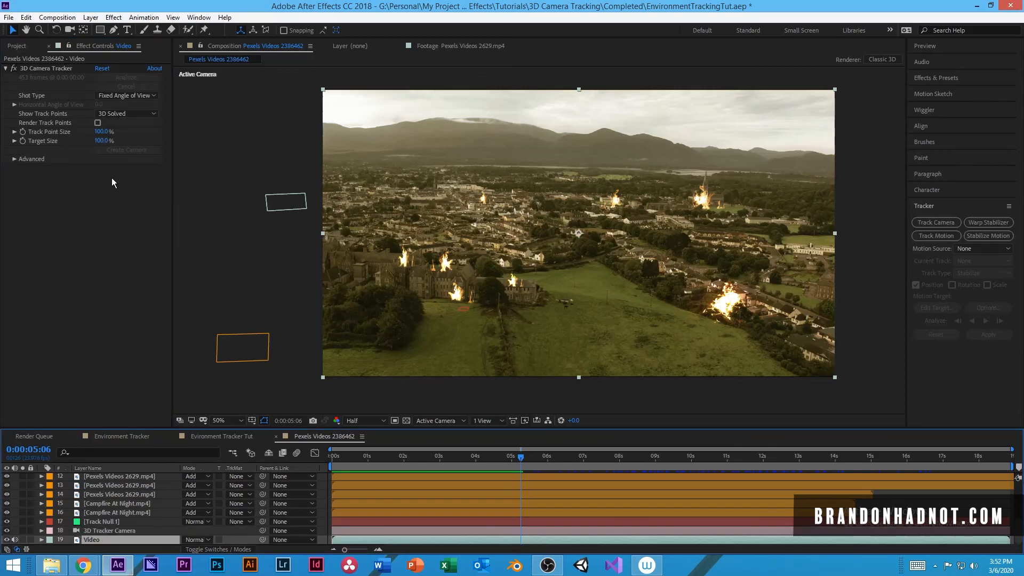
pyautogui.click(43, 68)
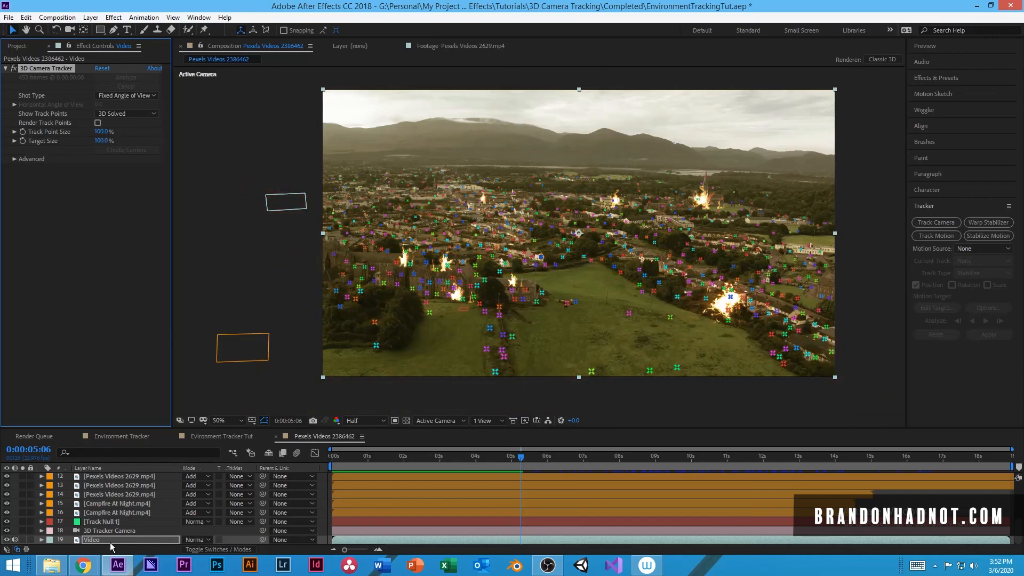
pyautogui.scroll(4, 114, 508)
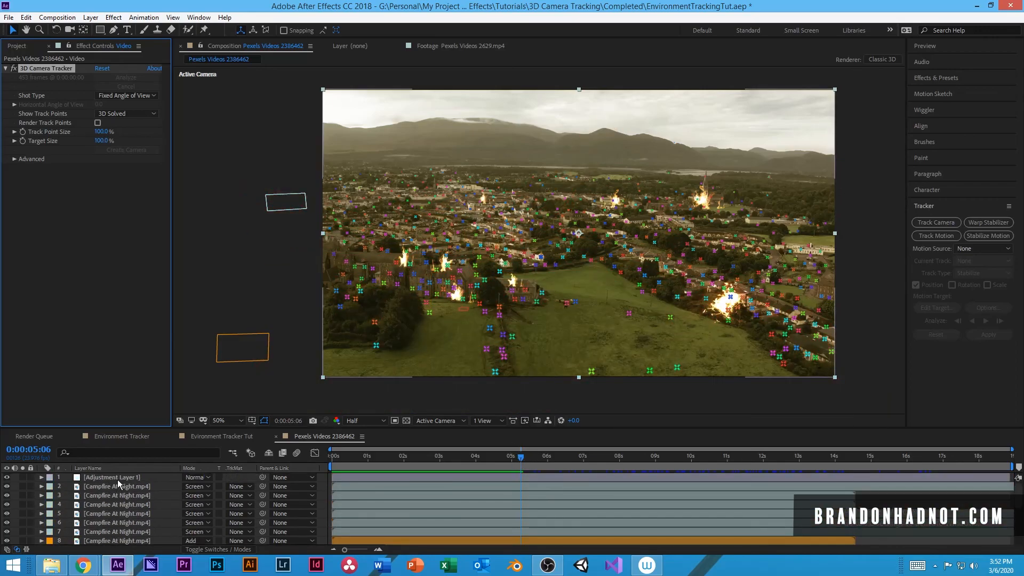
pyautogui.click(116, 478)
# Return to the first frame and examine the fires on the large building at 200% magnification
pyautogui.moveTo(516, 457); pyautogui.dragTo(319, 469)
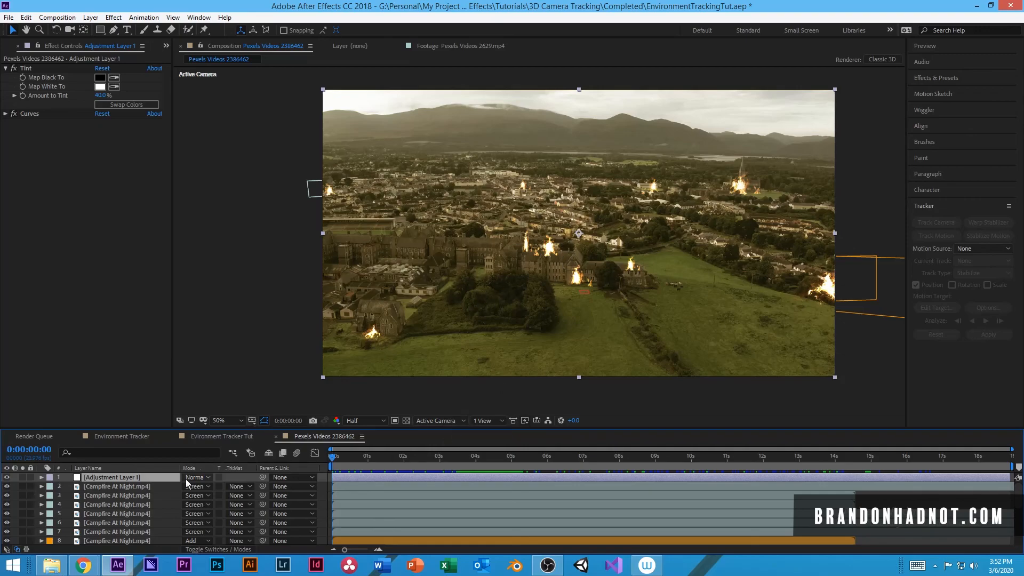
pyautogui.scroll(4, 560, 254)
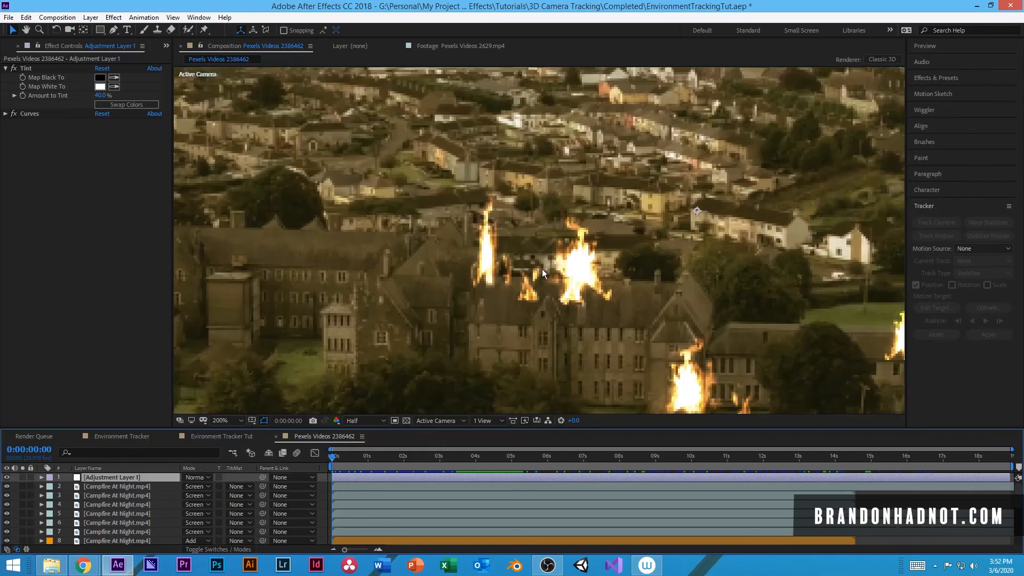
pyautogui.click(232, 419)
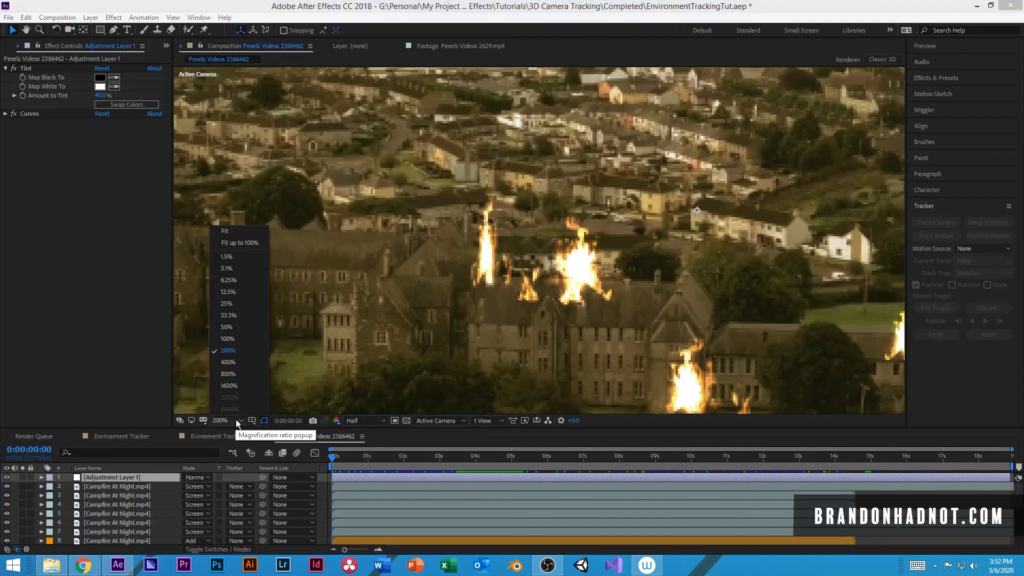
pyautogui.click(313, 183)
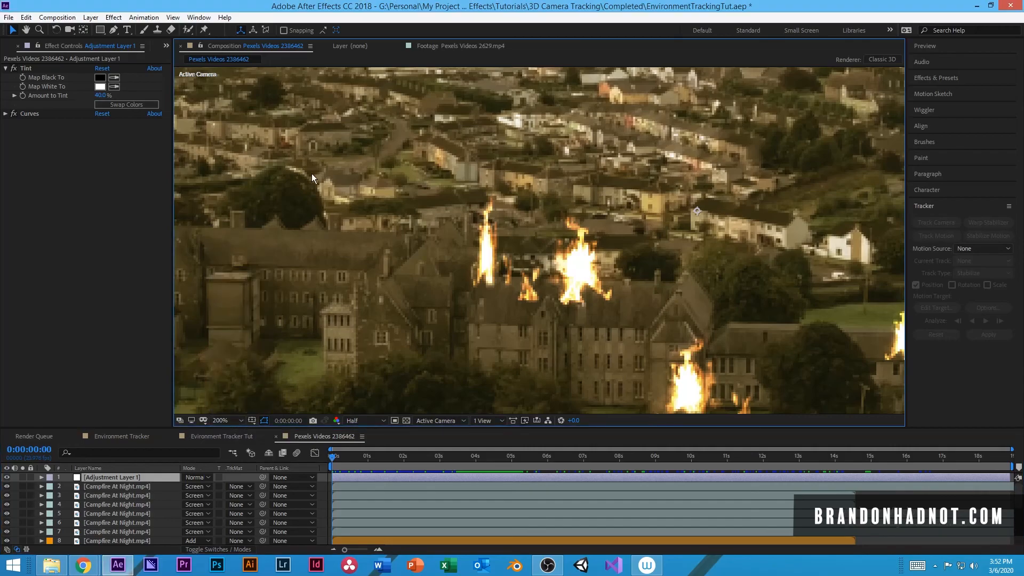
pyautogui.click(26, 29)
pyautogui.moveTo(526, 330)
pyautogui.mouseDown()
pyautogui.moveTo(569, 224)
pyautogui.moveTo(493, 312)
pyautogui.mouseUp()
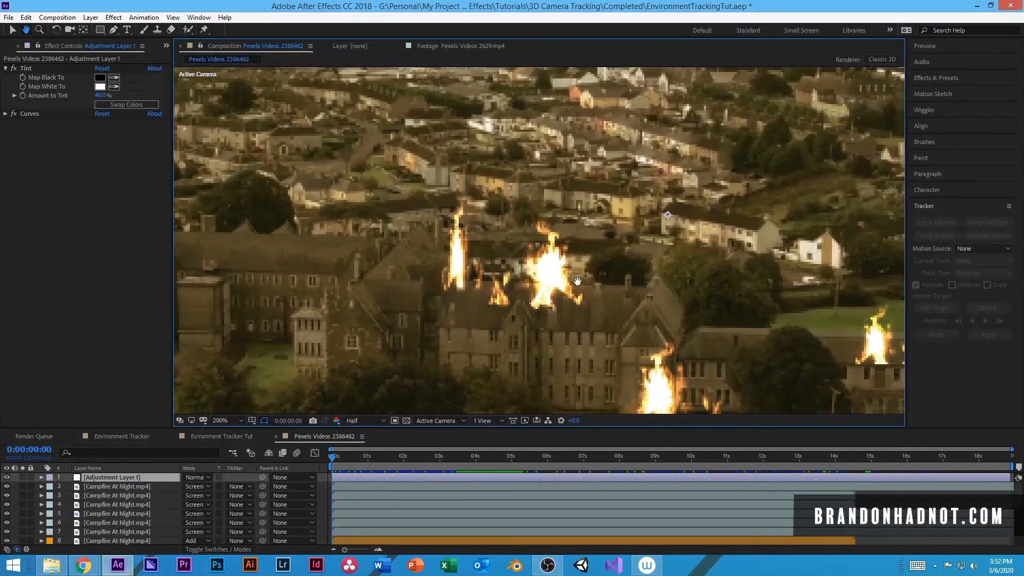
pyautogui.moveTo(562, 276)
pyautogui.mouseDown()
pyautogui.moveTo(594, 254)
pyautogui.moveTo(583, 224)
pyautogui.moveTo(563, 235)
pyautogui.moveTo(582, 157)
pyautogui.moveTo(433, 260)
pyautogui.moveTo(589, 260)
pyautogui.moveTo(450, 277)
pyautogui.mouseUp()
pyautogui.press('v')
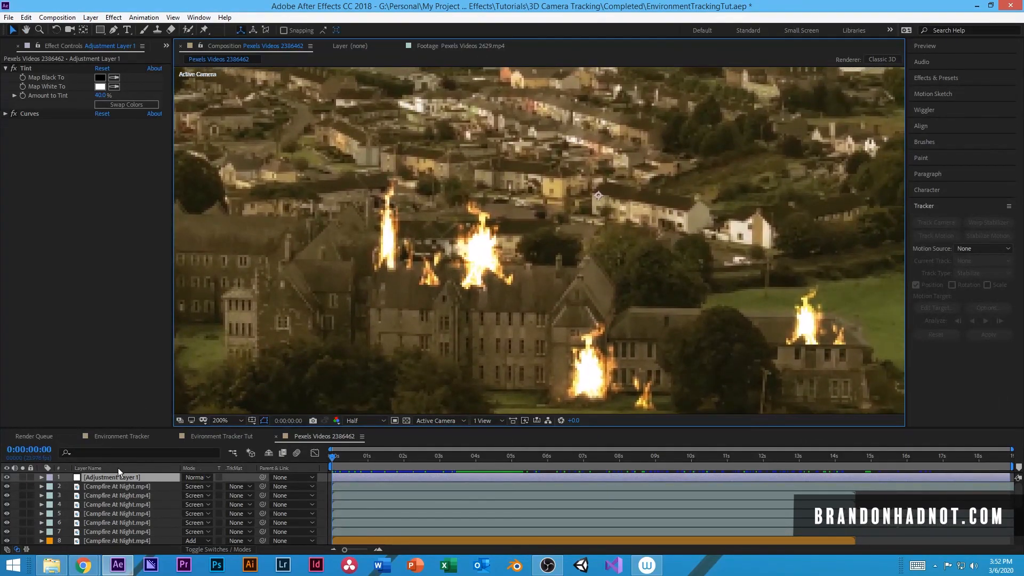
# Lock Adjustment Layer 1 so the fire layers beneath it can be selected in the composition view
pyautogui.click(117, 486)
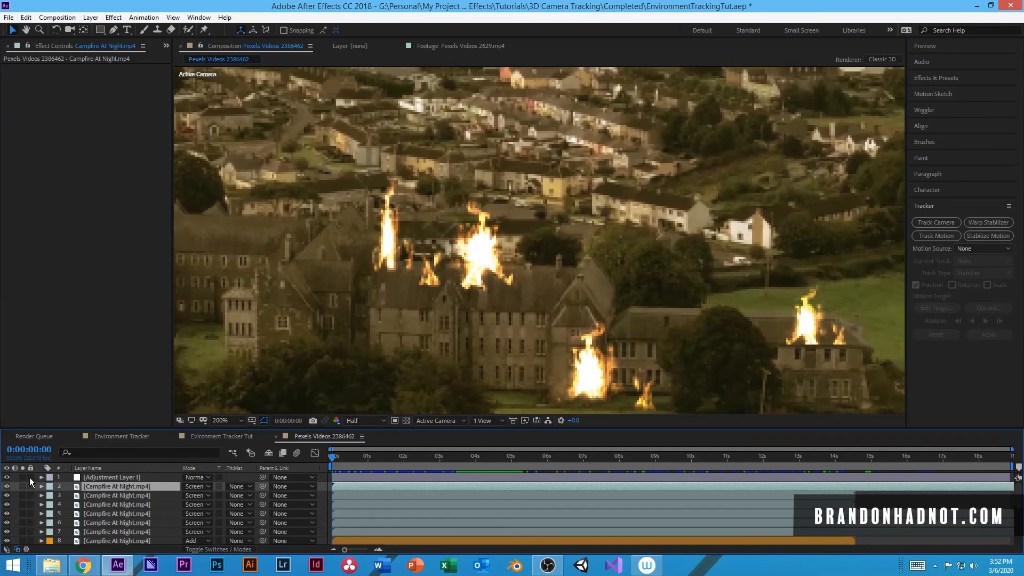
pyautogui.click(92, 477)
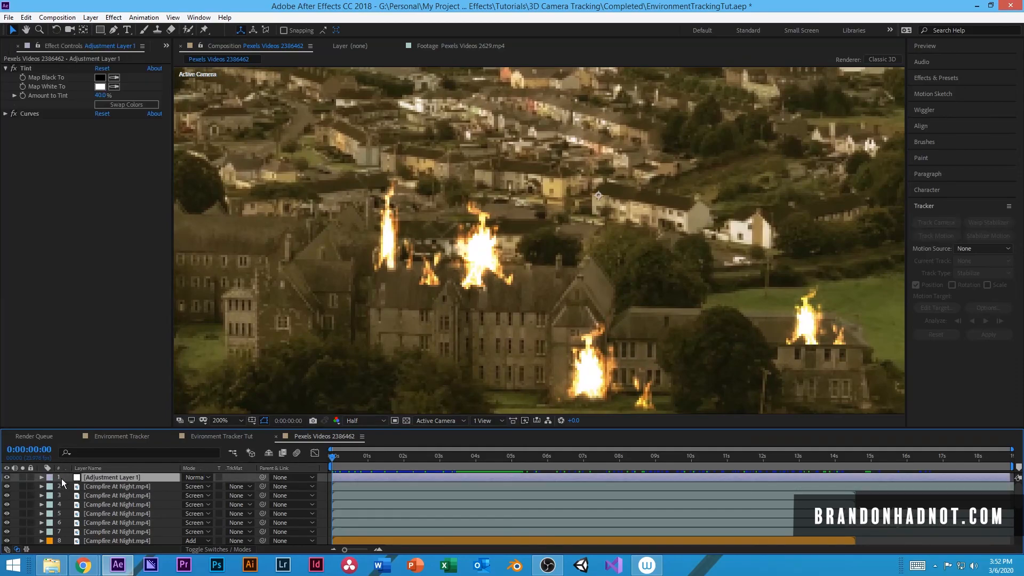
pyautogui.click(30, 477)
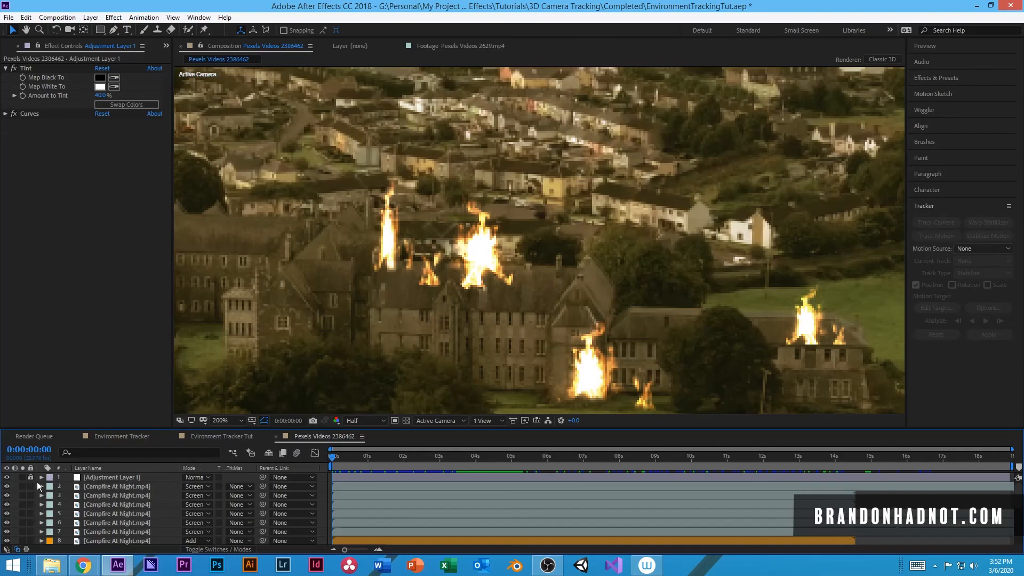
# Draw a rectangular mask across the base of the central rooftop fire on the large building and set its mode to Subtract
pyautogui.click(467, 259)
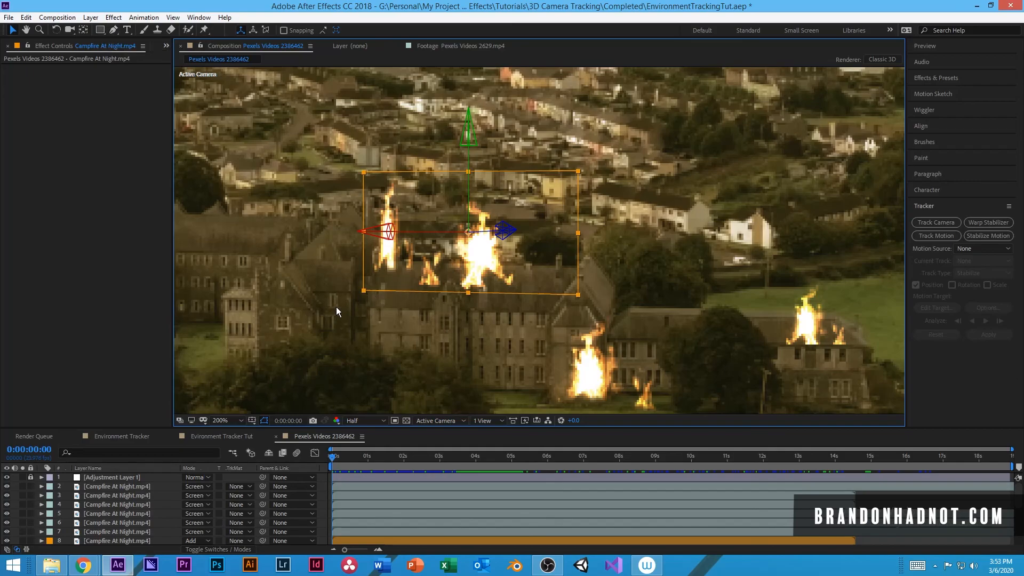
pyautogui.press('q')
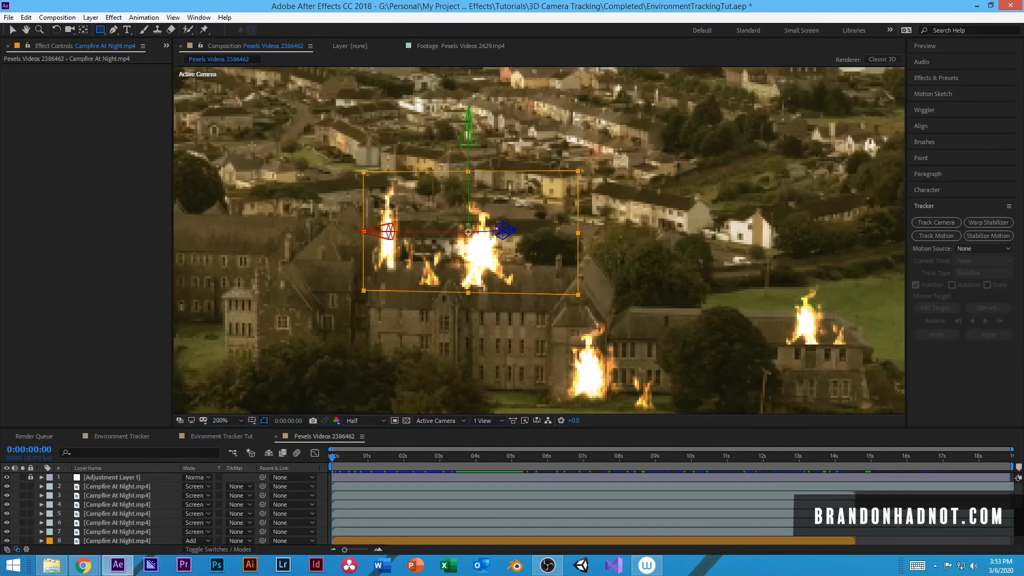
pyautogui.moveTo(311, 312)
pyautogui.mouseDown()
pyautogui.moveTo(555, 274)
pyautogui.moveTo(588, 301)
pyautogui.moveTo(593, 278)
pyautogui.moveTo(612, 265)
pyautogui.mouseUp()
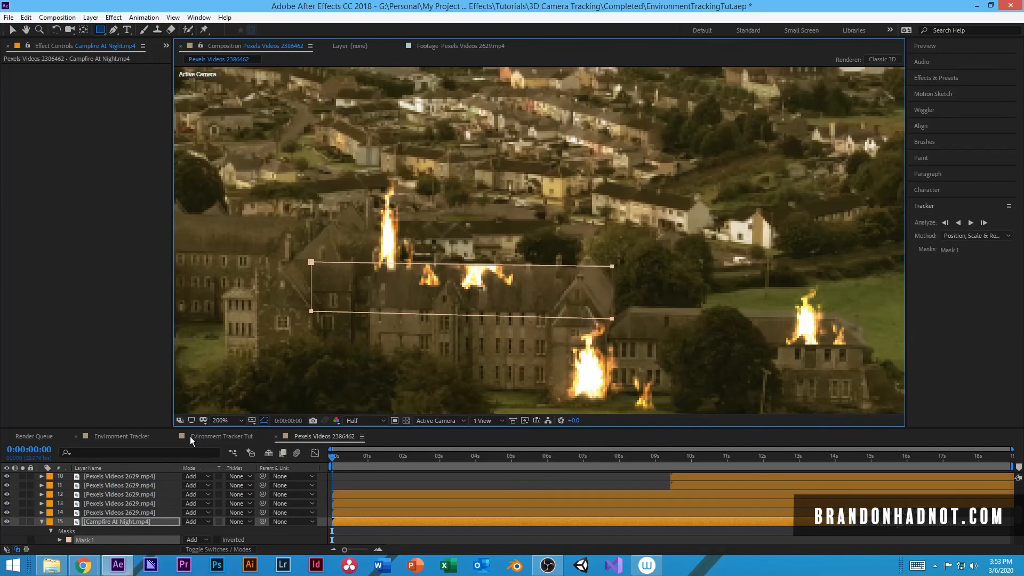
pyautogui.click(195, 539)
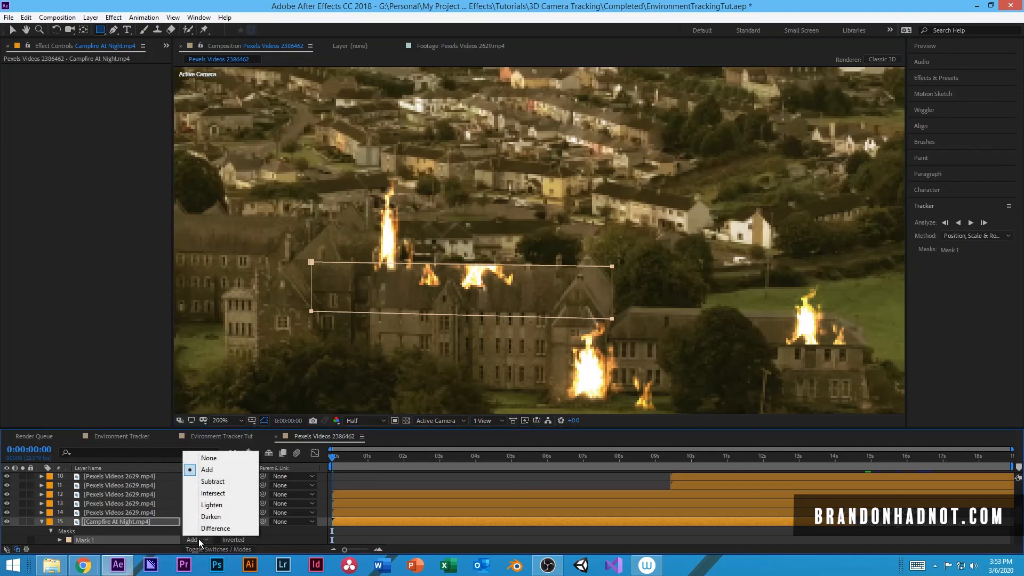
pyautogui.click(220, 484)
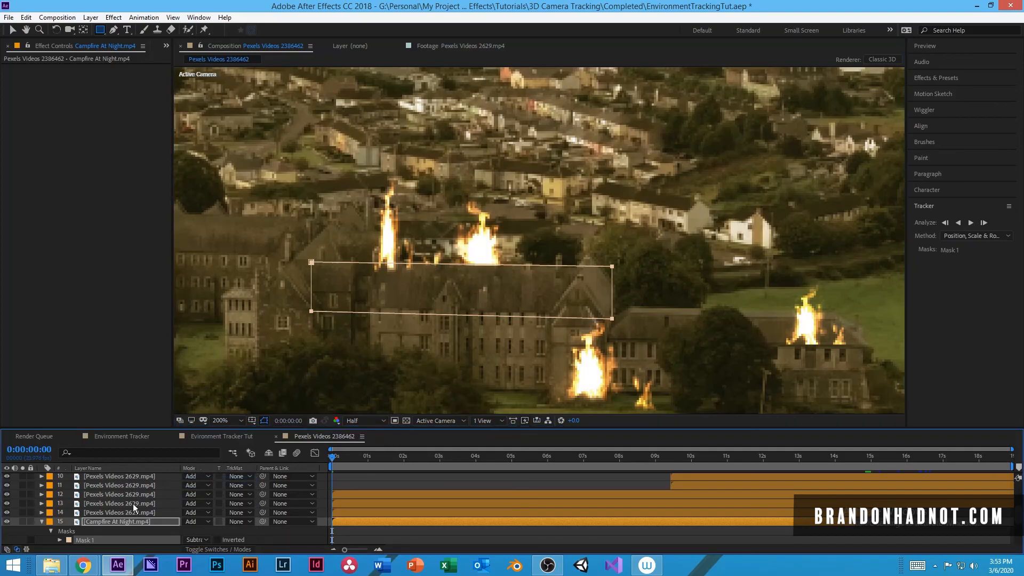
# Set the rooftop fire's Mask 1 feather to 49 pixels
pyautogui.scroll(-2, 133, 503)
pyautogui.scroll(2, 133, 503)
pyautogui.scroll(-2, 132, 504)
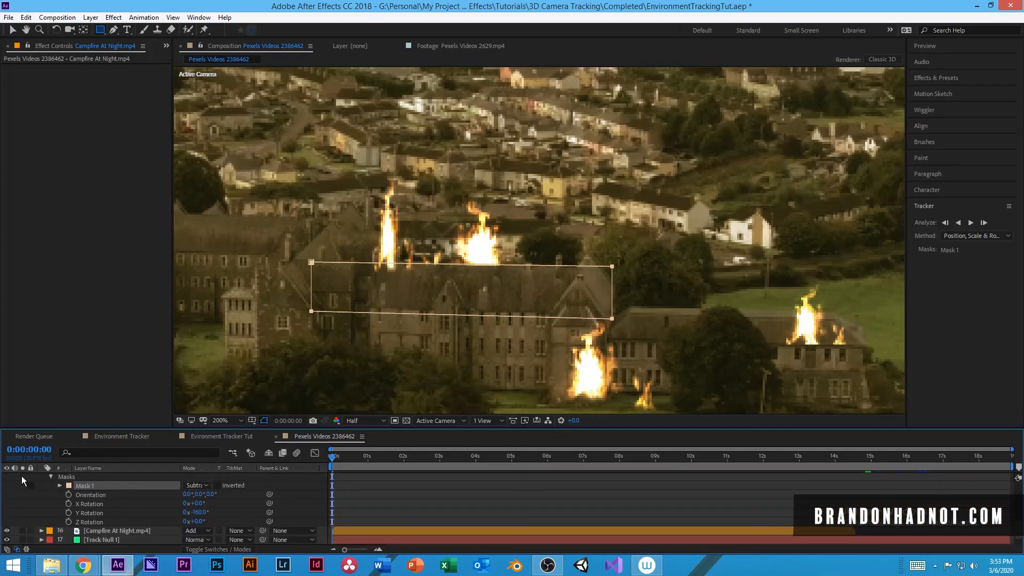
pyautogui.click(59, 485)
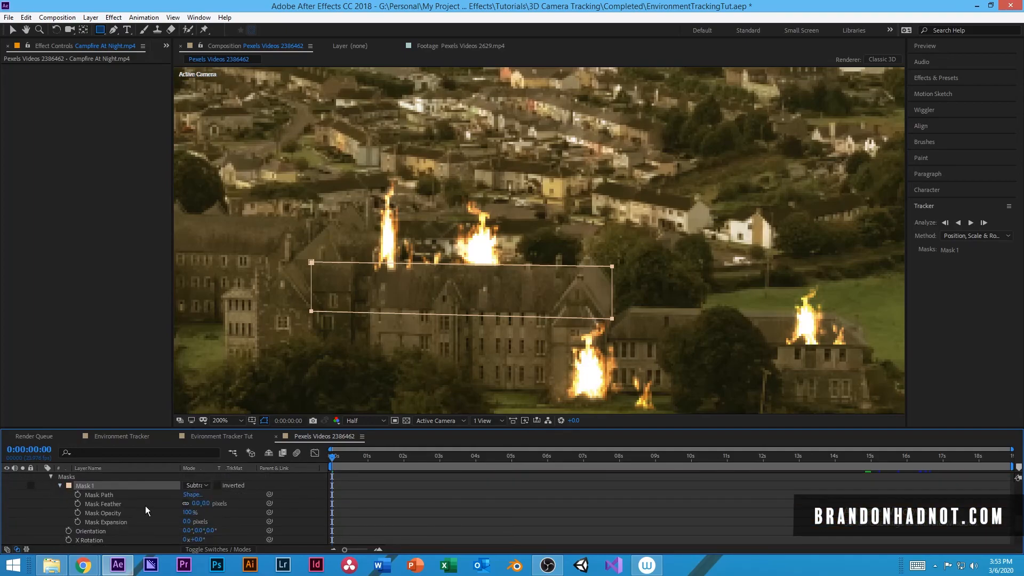
pyautogui.moveTo(196, 508); pyautogui.dragTo(220, 507)
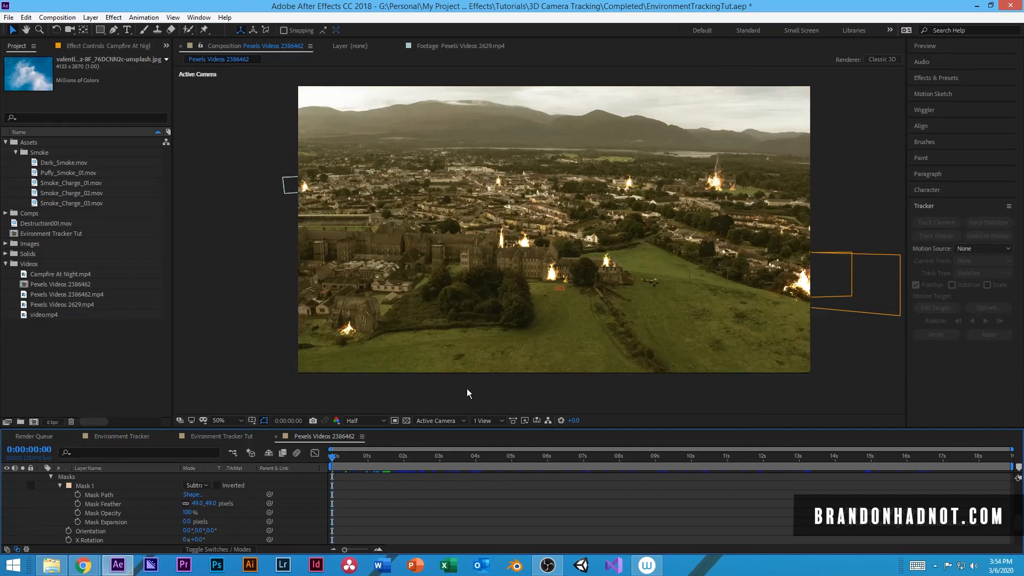
# Preview the composition at 50% magnification from the beginning, and return to the first frame
pyautogui.press('space')
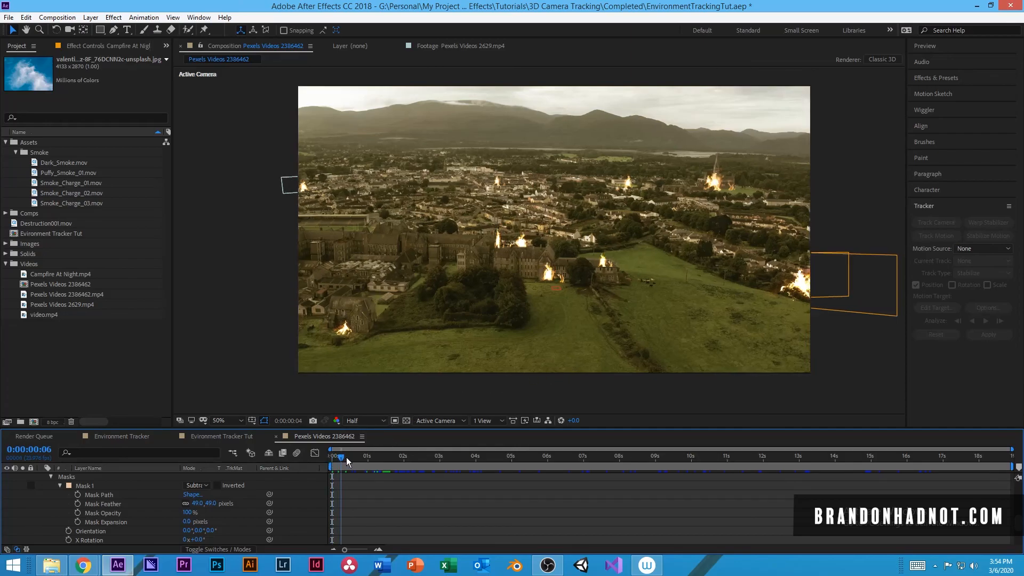
pyautogui.press('space')
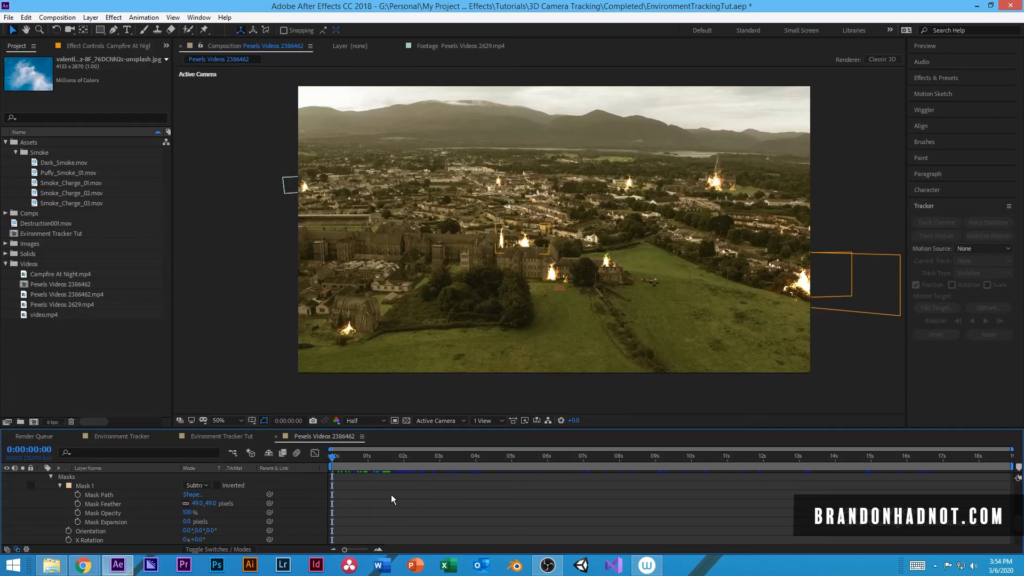
pyautogui.press('space')
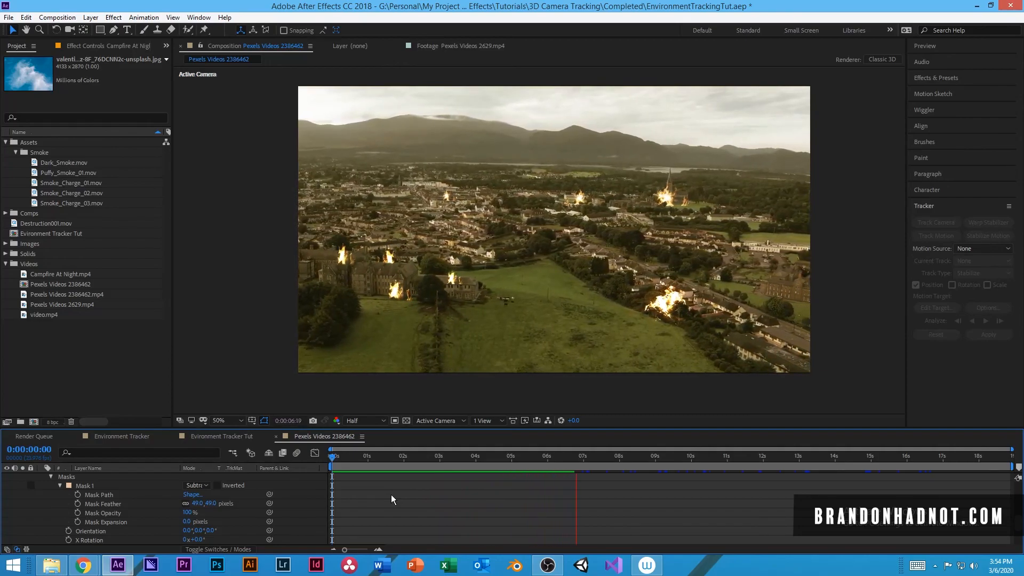
pyautogui.press('space')
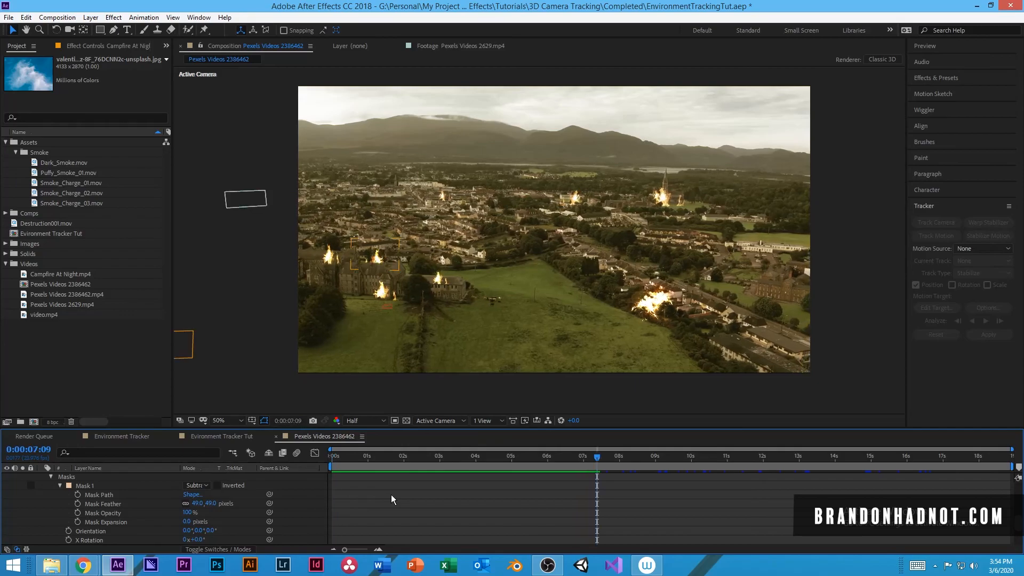
pyautogui.moveTo(427, 459); pyautogui.dragTo(318, 461)
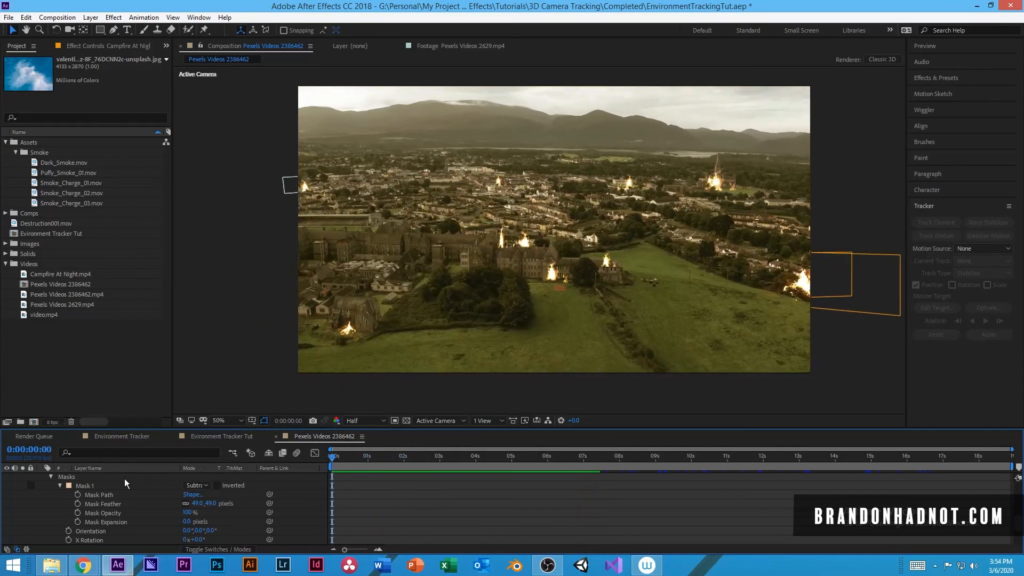
# Unlock Adjustment Layer 1 and add the Stylize Glow effect to it
pyautogui.scroll(-3, 140, 499)
pyautogui.scroll(10, 108, 499)
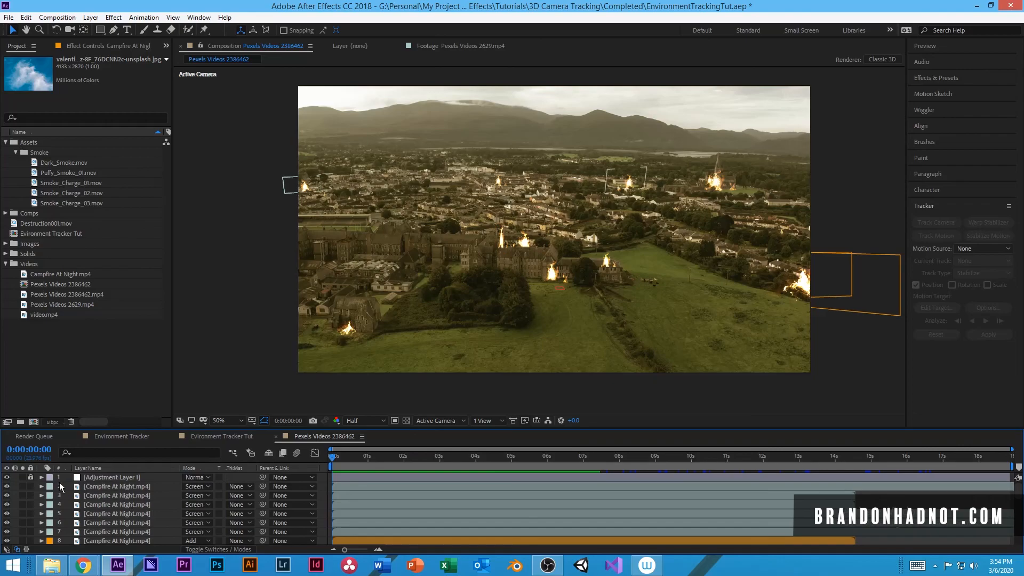
pyautogui.click(128, 477)
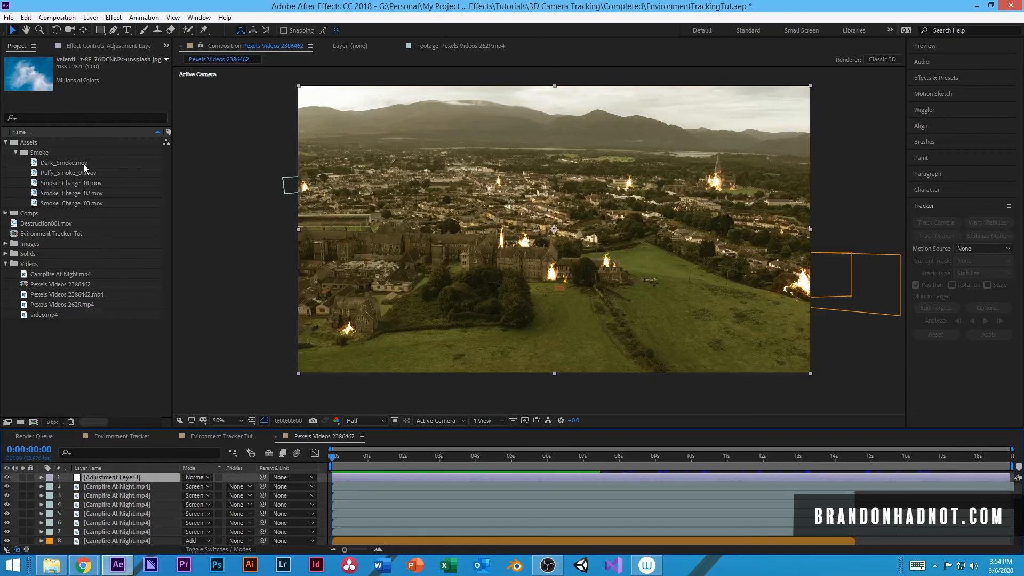
pyautogui.click(93, 45)
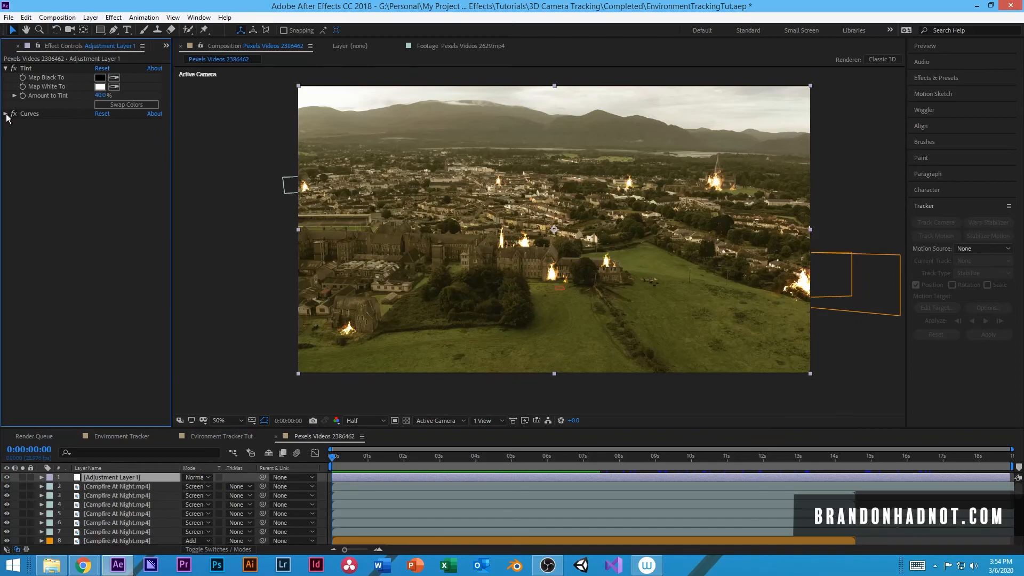
pyautogui.click(114, 18)
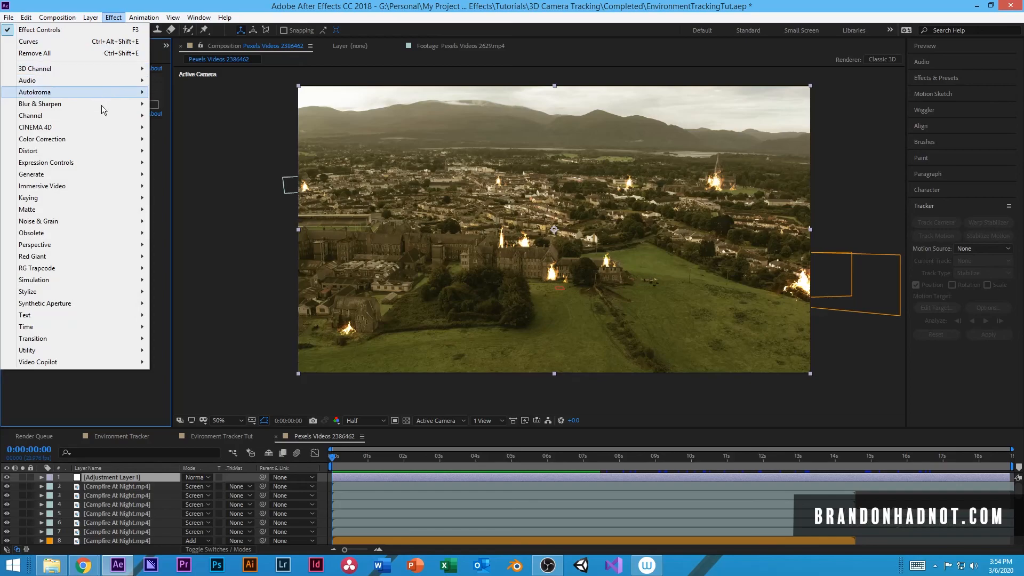
pyautogui.moveTo(76, 293)
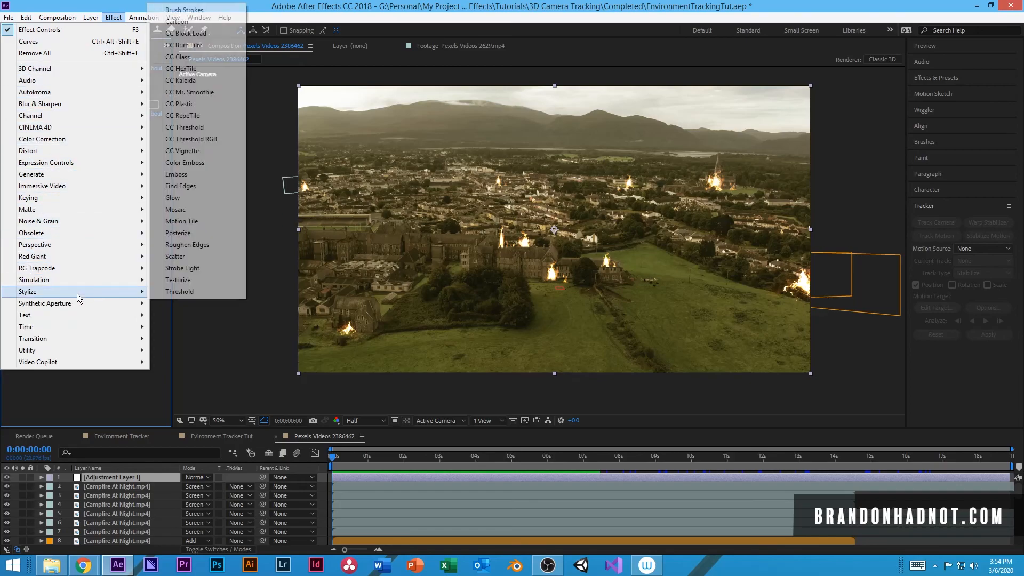
pyautogui.click(191, 200)
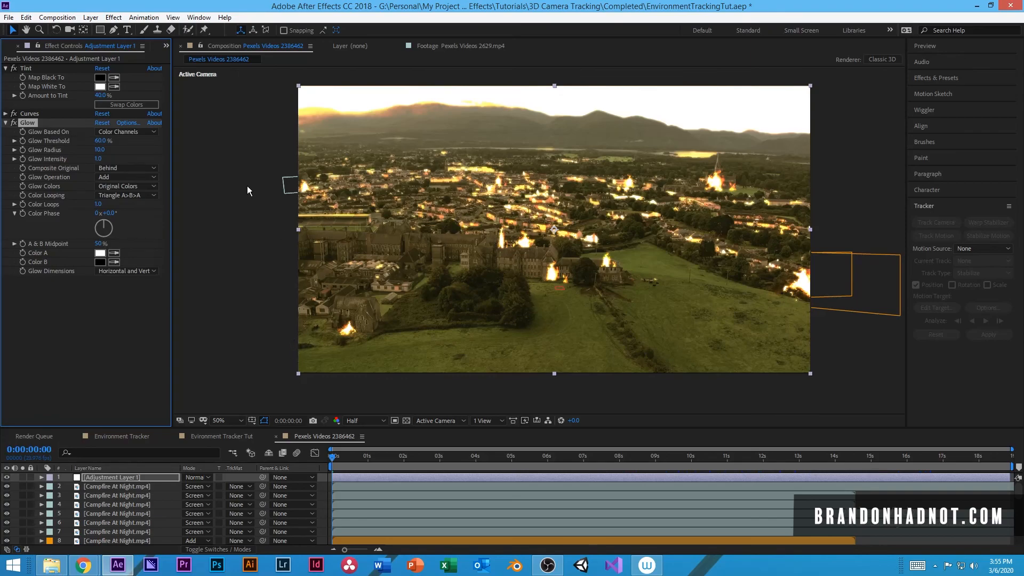
# Set the adjustment layer's Glow Threshold to 74.5%, Glow Radius to 110 and Glow Intensity to 0.7
pyautogui.moveTo(100, 141); pyautogui.dragTo(163, 156)
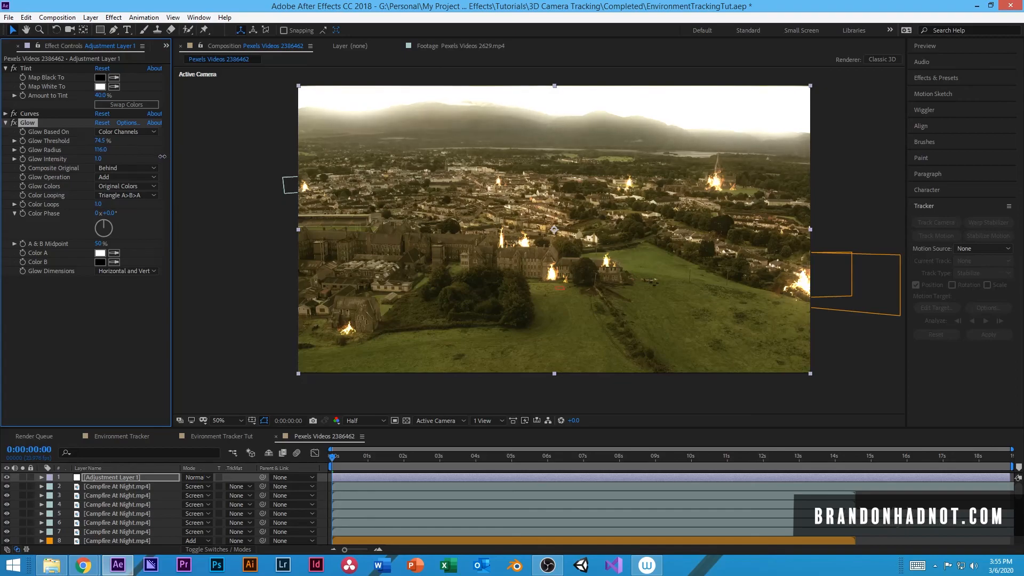
pyautogui.moveTo(97, 159); pyautogui.dragTo(88, 159)
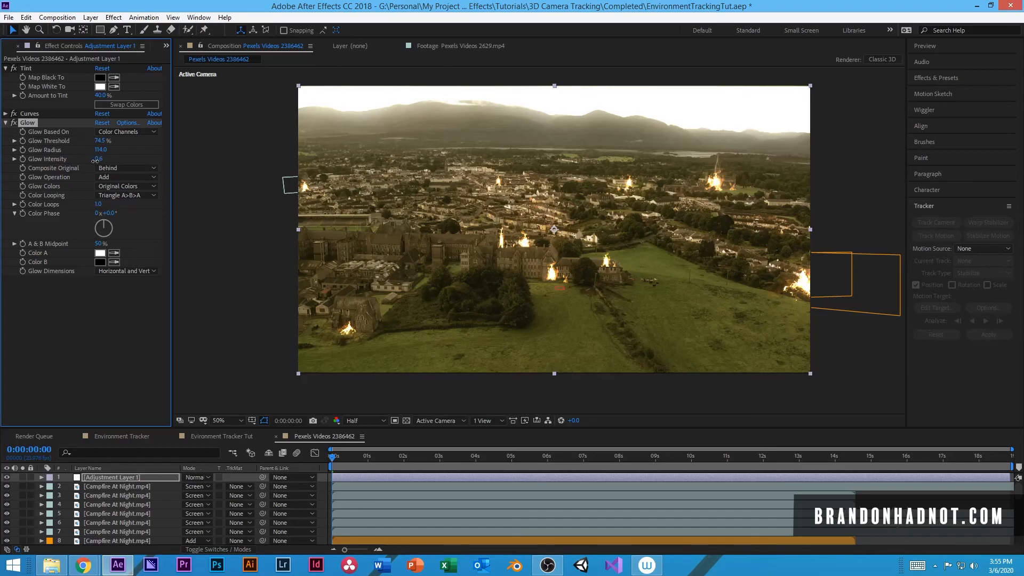
pyautogui.moveTo(99, 150); pyautogui.dragTo(108, 150)
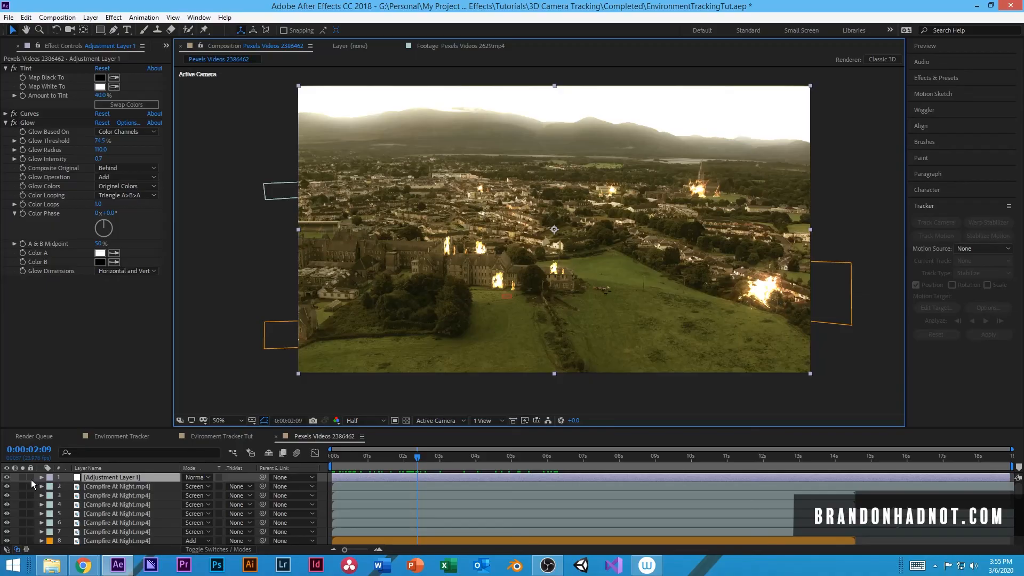
# Lock the adjustment layer and select the large fire beside the row of houses, viewing it at 200% magnification
pyautogui.click(31, 477)
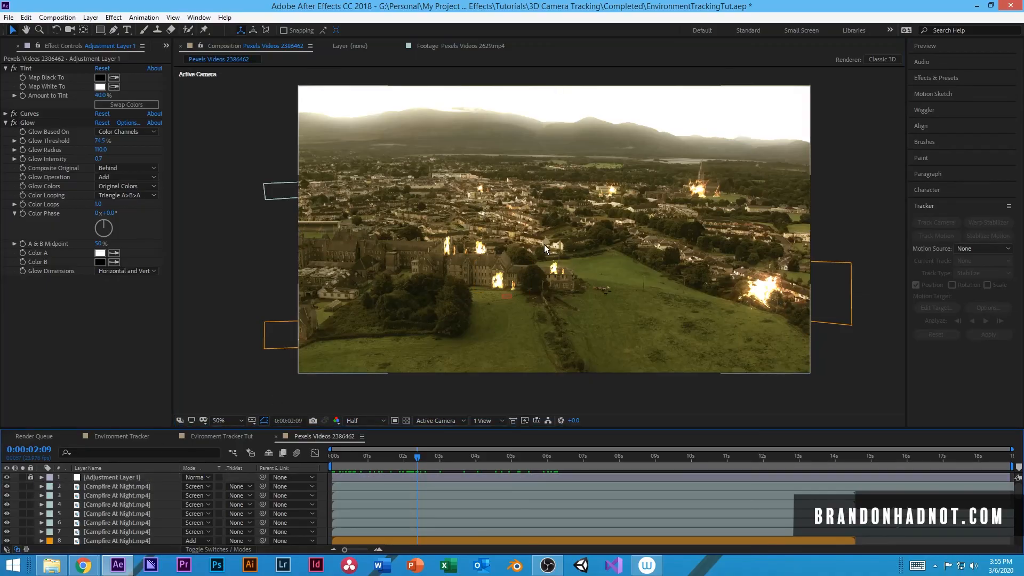
pyautogui.click(447, 250)
pyautogui.click(514, 282)
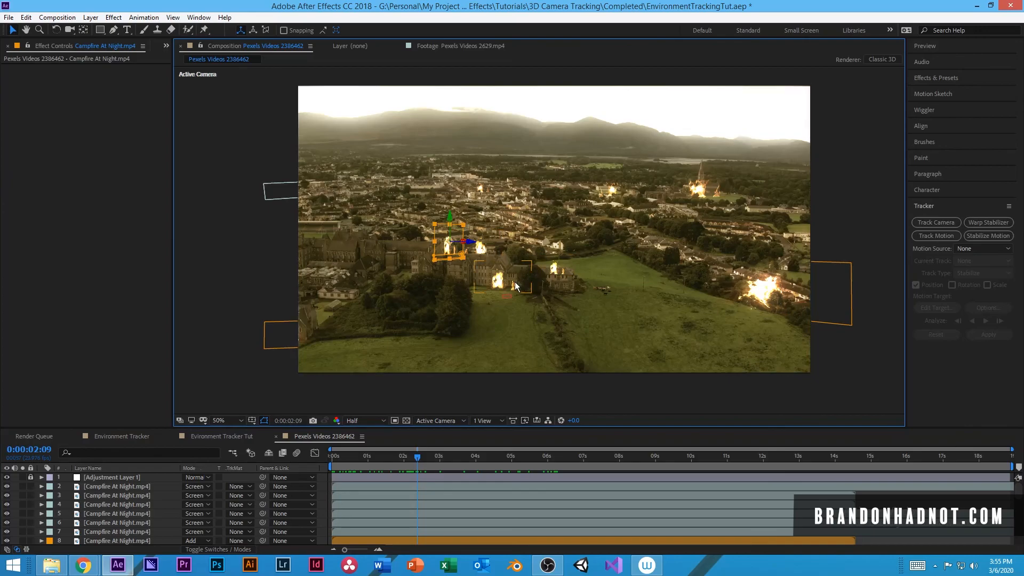
pyautogui.click(760, 287)
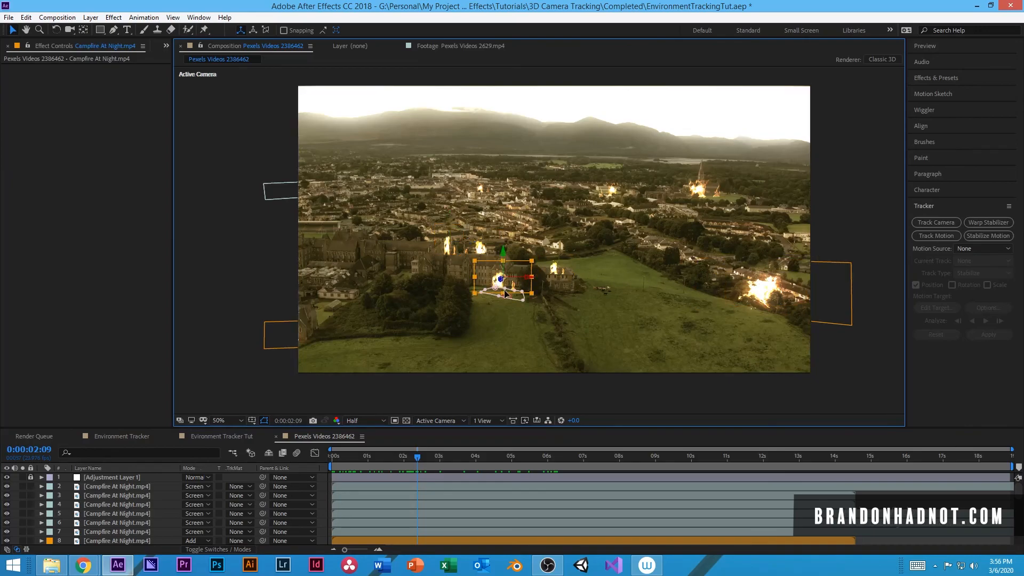
pyautogui.press('.')
pyautogui.press('.')
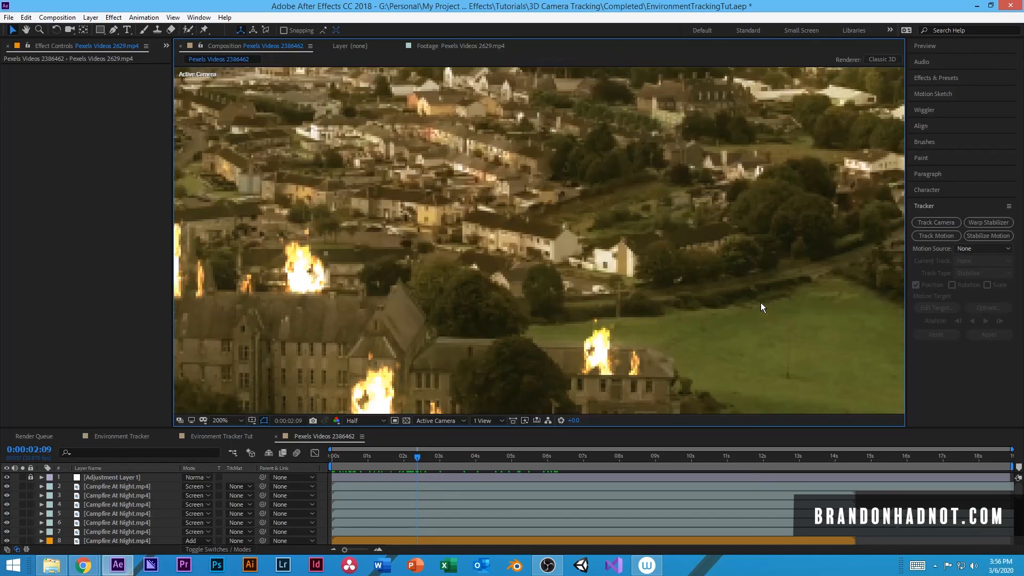
pyautogui.moveTo(705, 320); pyautogui.dragTo(394, 239)
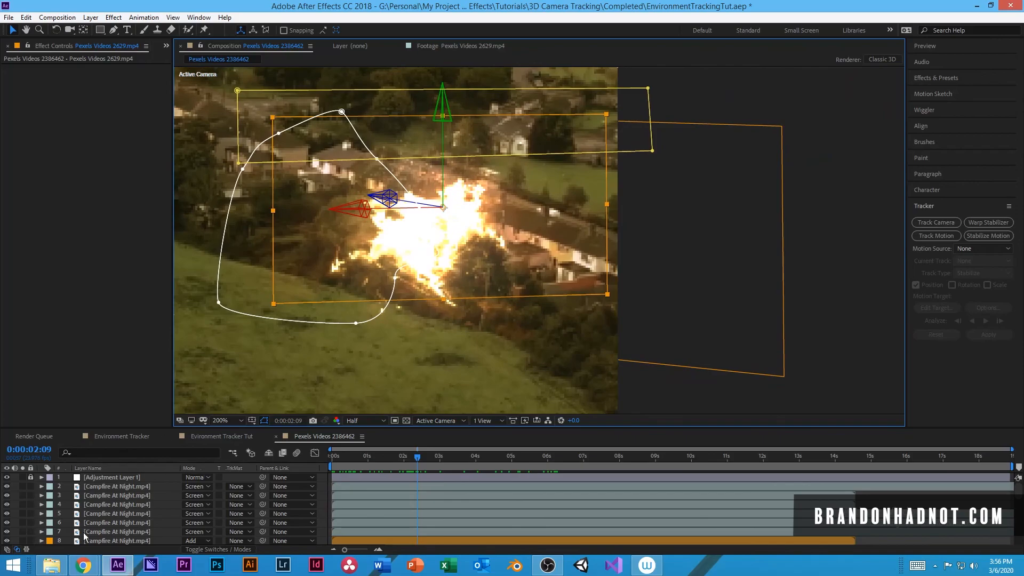
# Add the Stylize Glow effect to the large fire's Pexels Videos 2629.mp4 layer, layer 13
pyautogui.scroll(-3, 109, 517)
pyautogui.click(110, 533)
pyautogui.click(113, 17)
pyautogui.moveTo(63, 293)
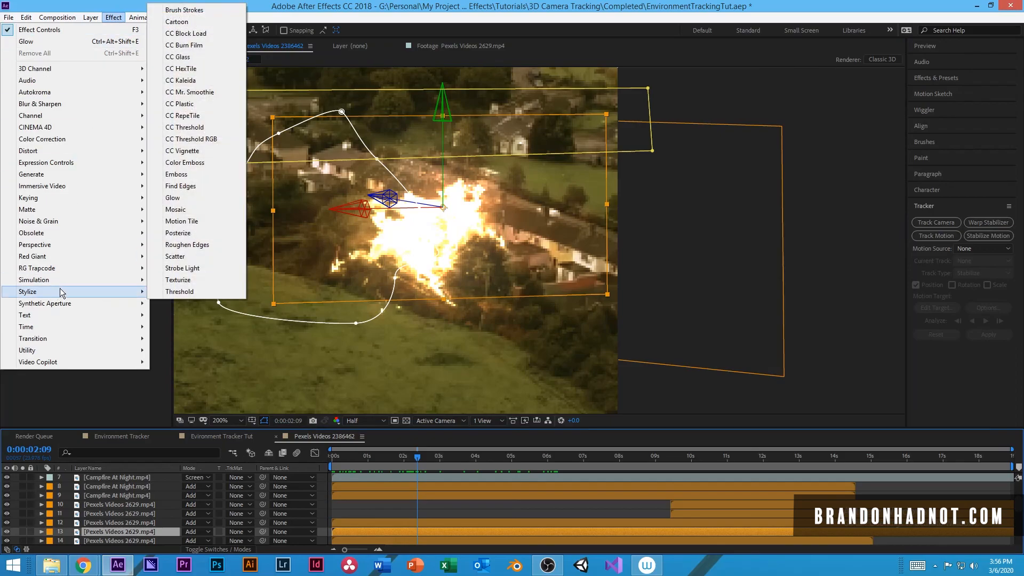
pyautogui.click(200, 198)
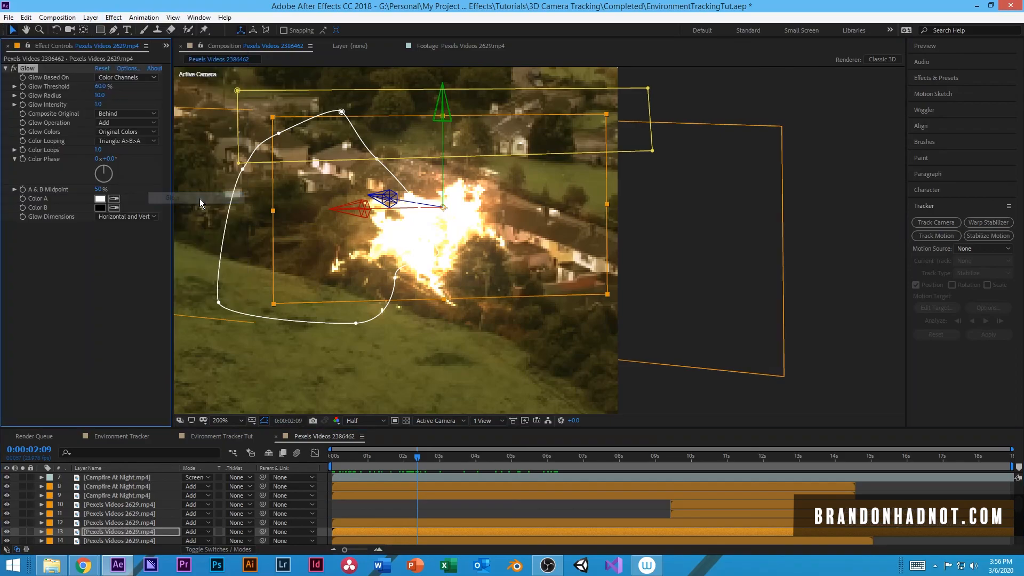
pyautogui.click(139, 305)
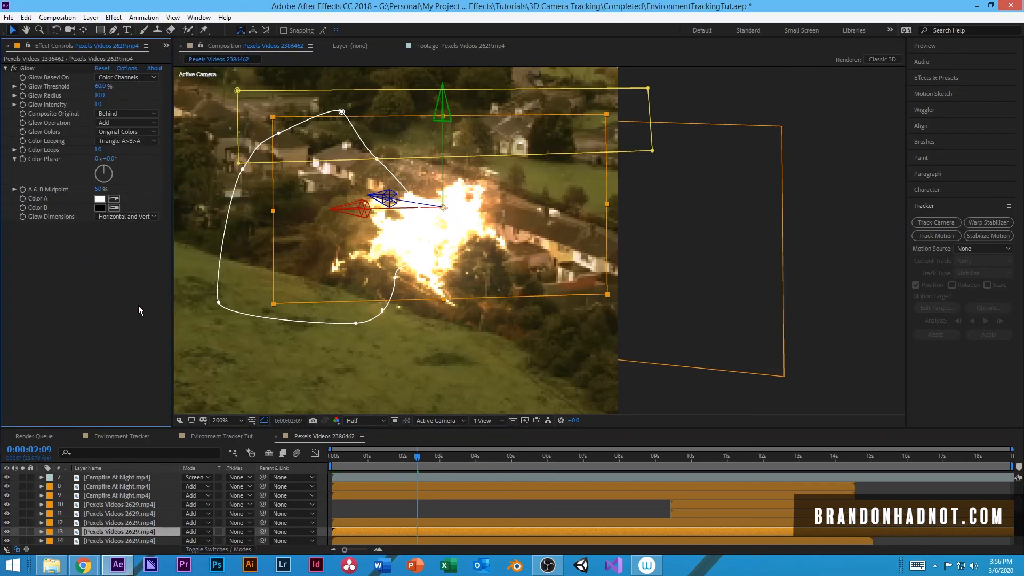
# Set the large fire's Glow Radius to 230 and Glow Threshold to 89.4%, and hide the mask outlines
pyautogui.click(660, 388)
pyautogui.moveTo(99, 95); pyautogui.dragTo(281, 145)
pyautogui.moveTo(100, 86); pyautogui.dragTo(134, 79)
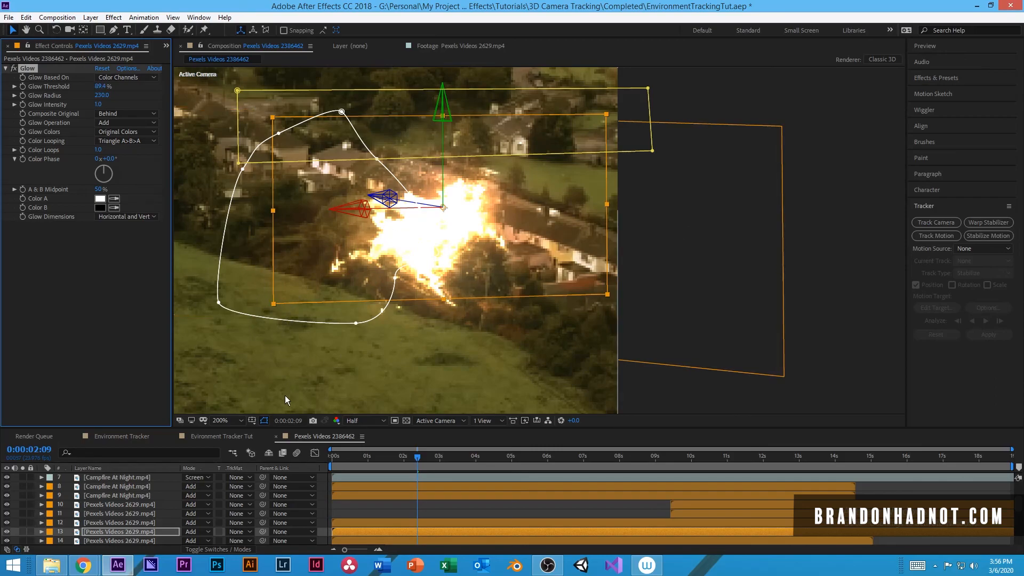
pyautogui.click(264, 421)
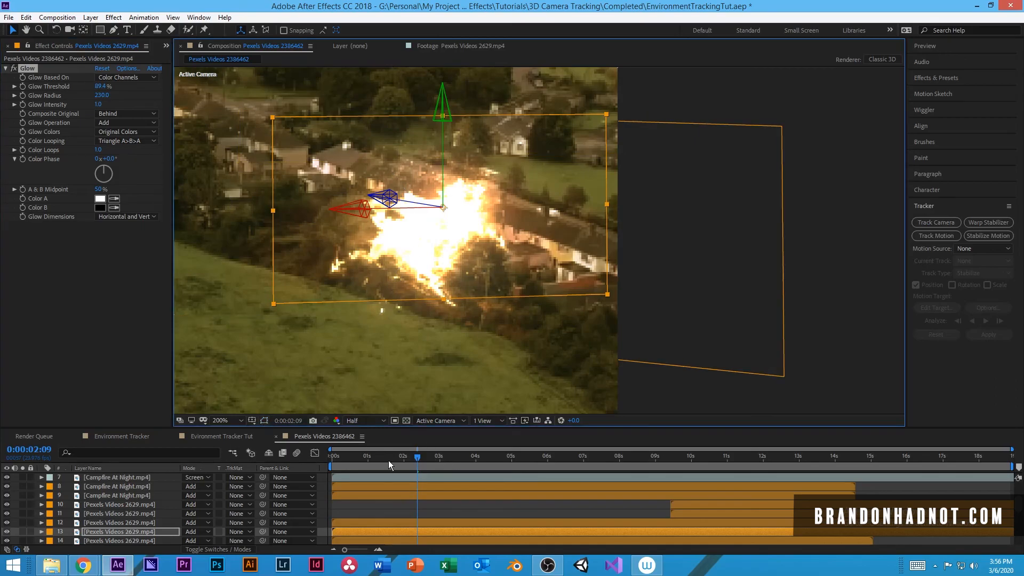
# Copy the Glow effect from the large fire's Pexels Videos 2629.mp4 layer beside the row of houses
pyautogui.moveTo(417, 457)
pyautogui.mouseDown()
pyautogui.moveTo(379, 465)
pyautogui.moveTo(414, 463)
pyautogui.mouseUp()
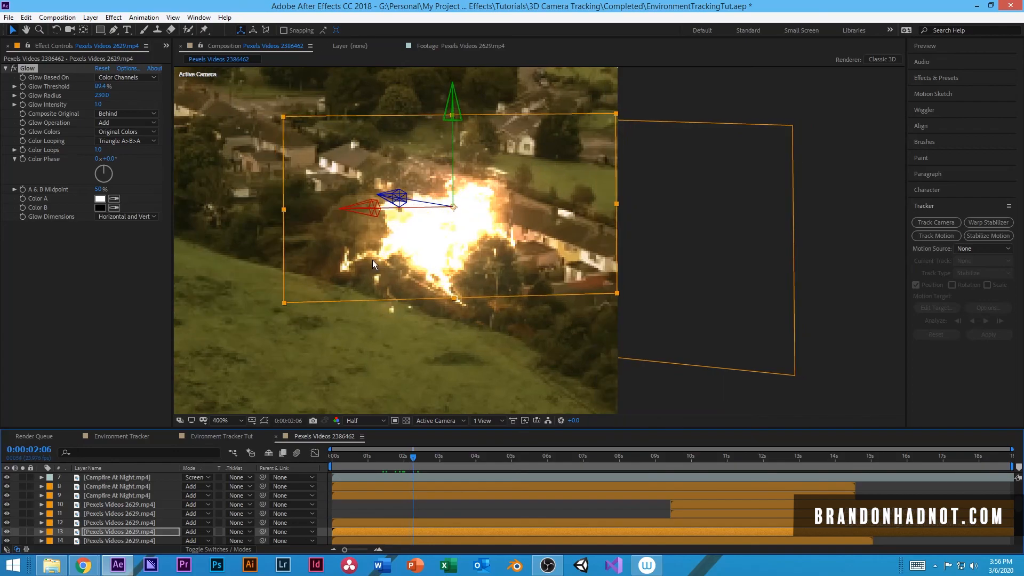
pyautogui.scroll(-4, 372, 260)
pyautogui.click(456, 380)
pyautogui.moveTo(400, 277); pyautogui.dragTo(633, 289)
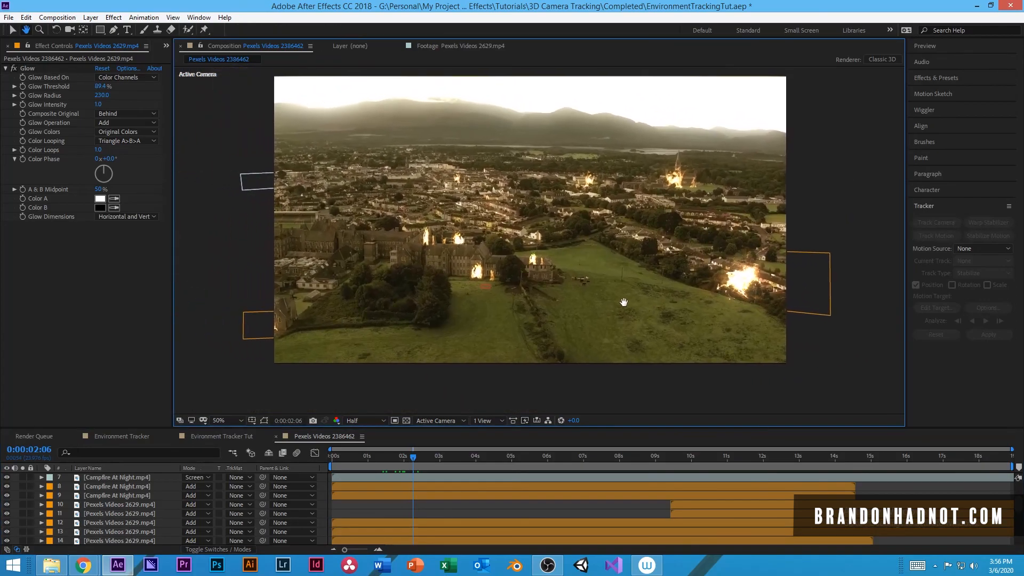
pyautogui.click(476, 273)
pyautogui.click(478, 385)
pyautogui.click(739, 280)
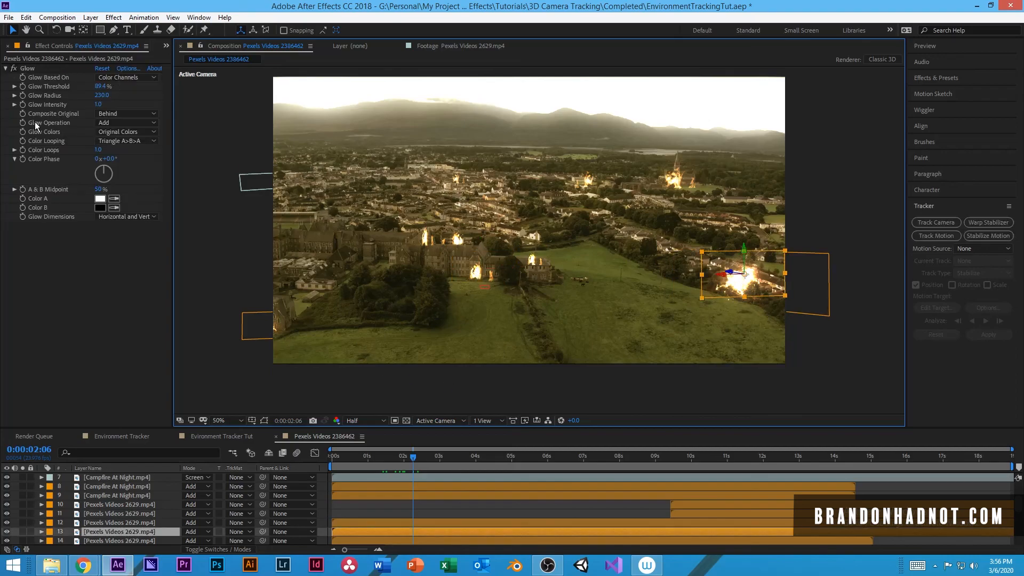
pyautogui.click(29, 69)
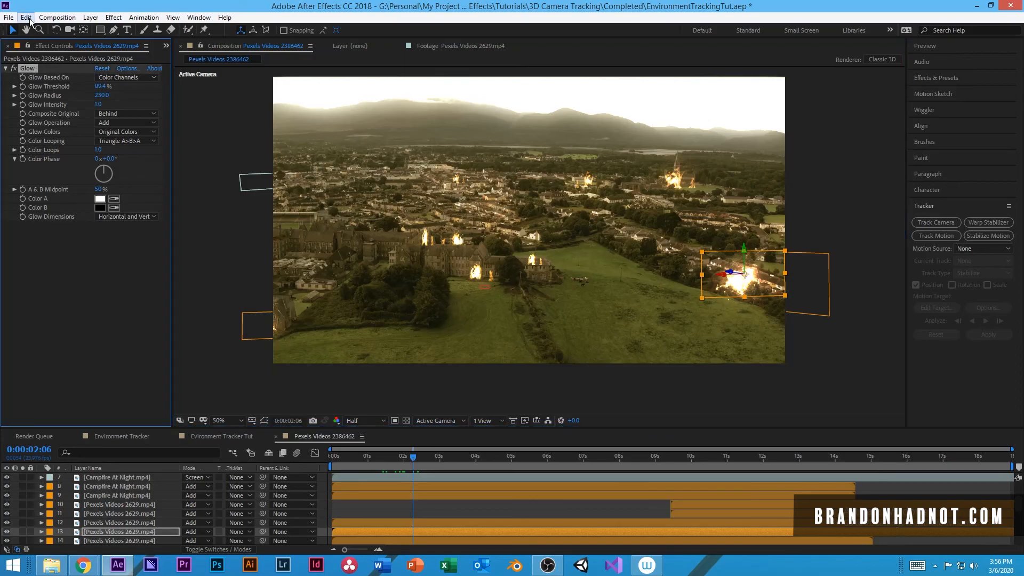
pyautogui.click(27, 17)
pyautogui.click(40, 79)
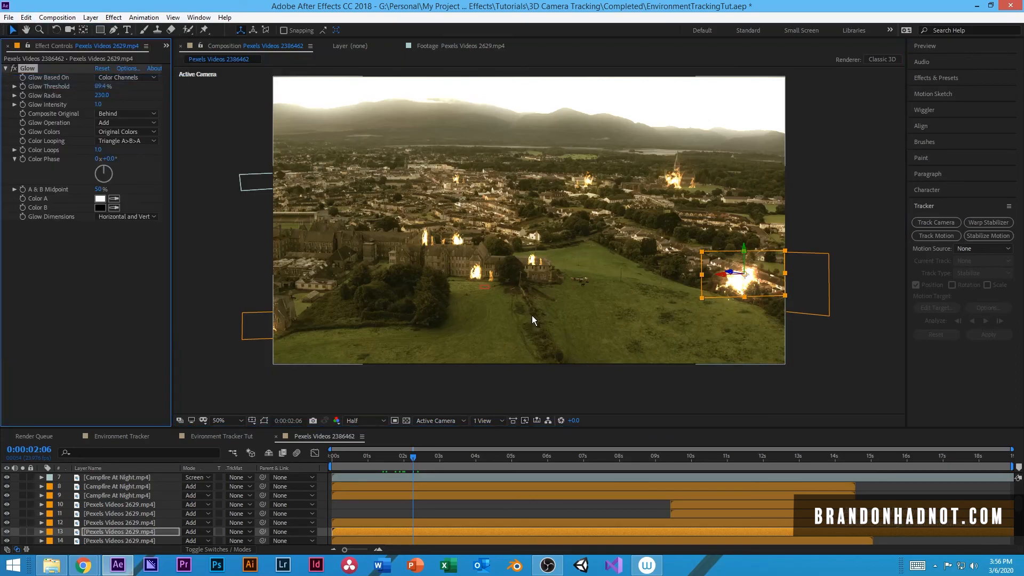
# Paste the copied Glow onto the four fires around the large building and the two distant fires in the town
pyautogui.click(536, 262)
pyautogui.keyDown('shift'); pyautogui.click(492, 276); pyautogui.keyUp('shift')
pyautogui.keyDown('shift'); pyautogui.click(460, 241); pyautogui.keyUp('shift')
pyautogui.keyDown('shift'); pyautogui.click(429, 239); pyautogui.keyUp('shift')
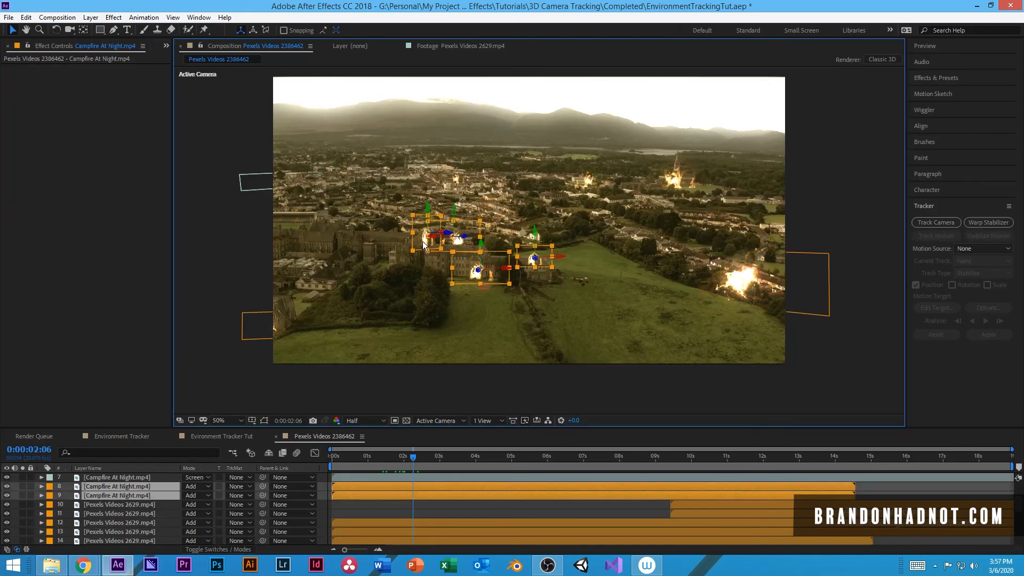
pyautogui.keyDown('shift'); pyautogui.click(667, 182); pyautogui.keyUp('shift')
pyautogui.keyDown('shift'); pyautogui.click(585, 185); pyautogui.keyUp('shift')
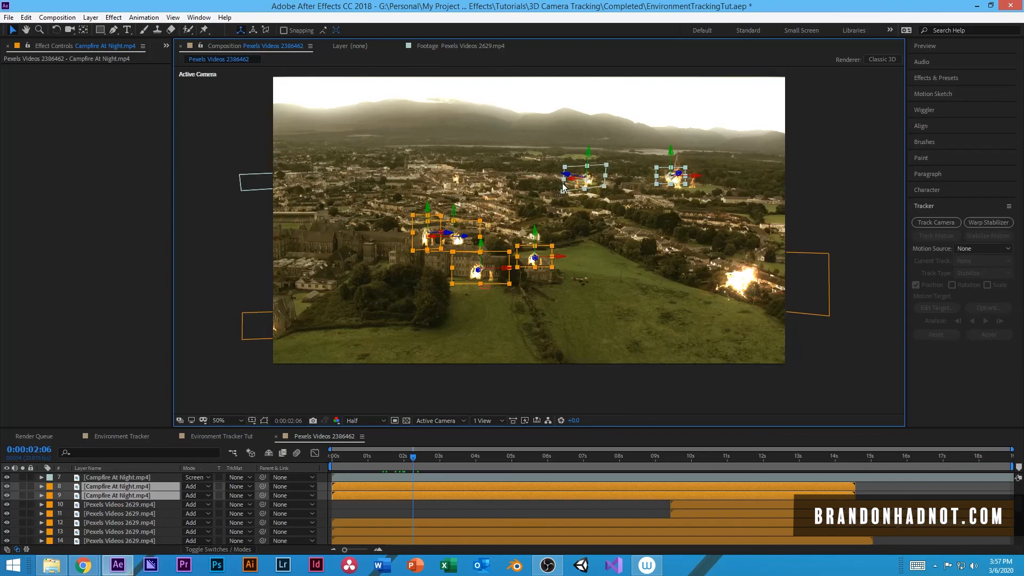
pyautogui.click(26, 17)
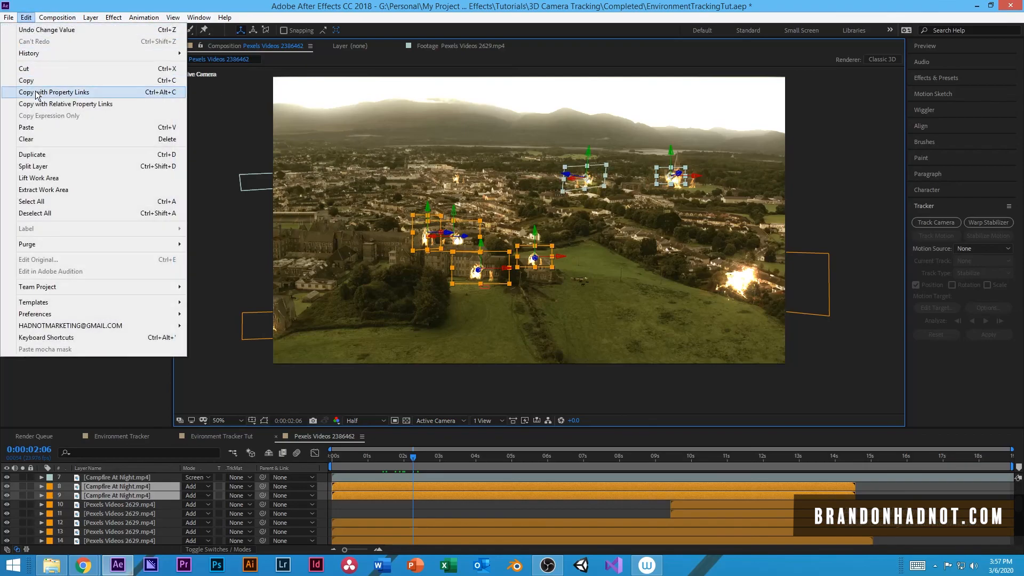
pyautogui.click(33, 126)
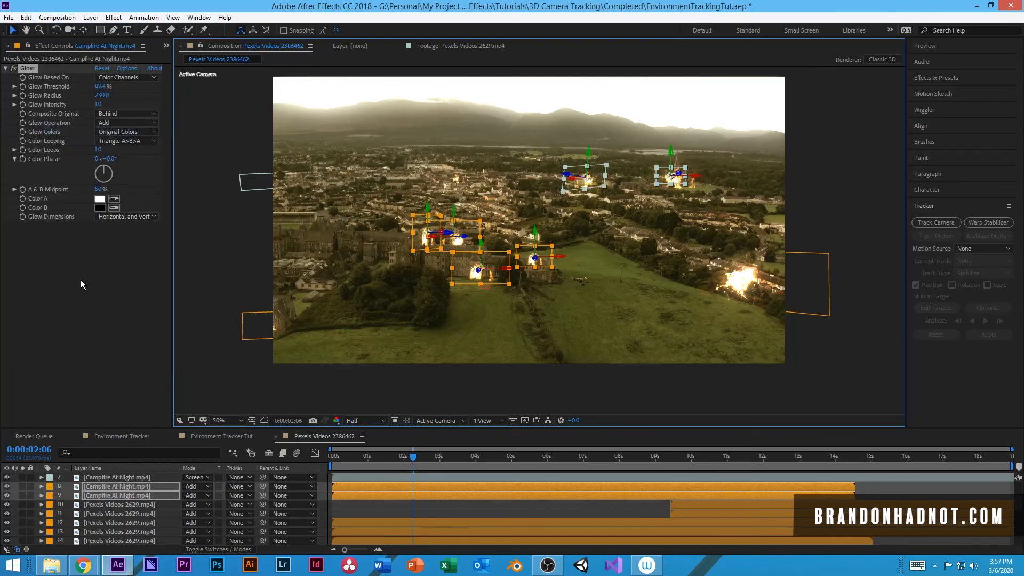
# Deselect the fires and preview the shot to examine the glow on them
pyautogui.click(87, 298)
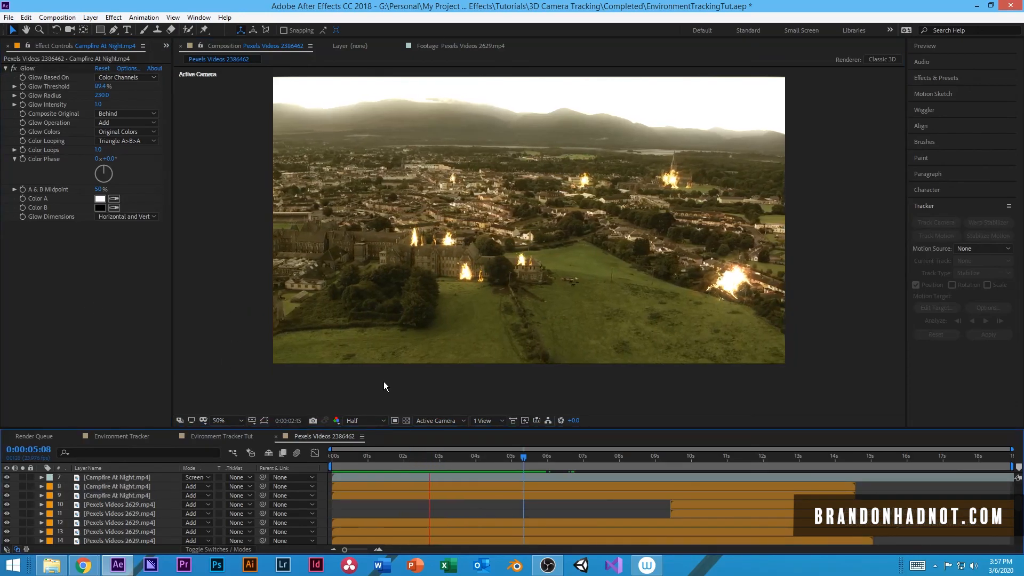
pyautogui.press('space')
pyautogui.moveTo(456, 456); pyautogui.dragTo(362, 476)
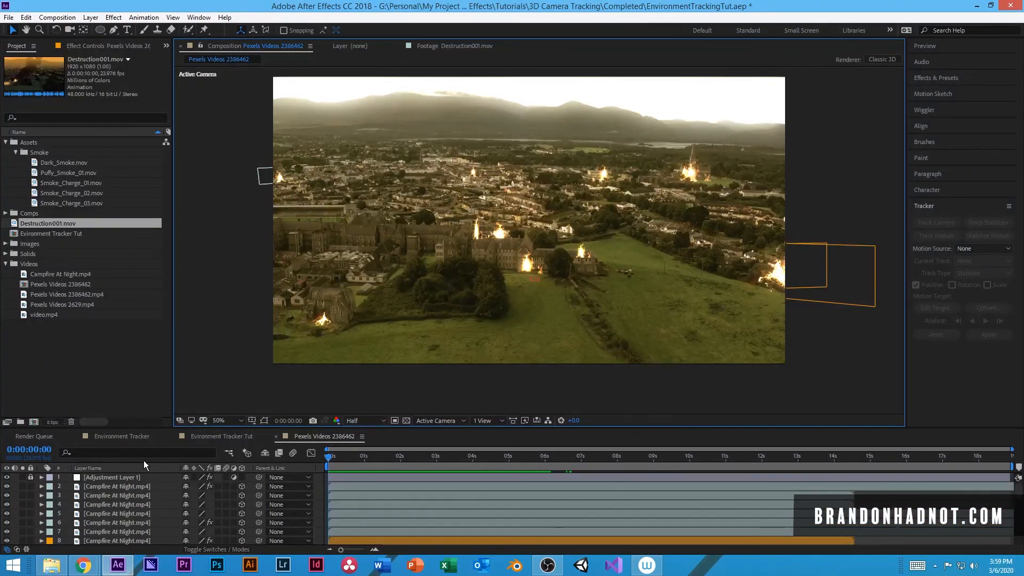
# Create a 1920 × 1080 px solid in a darker, muted orange above Adjustment Layer 1
pyautogui.click(120, 486)
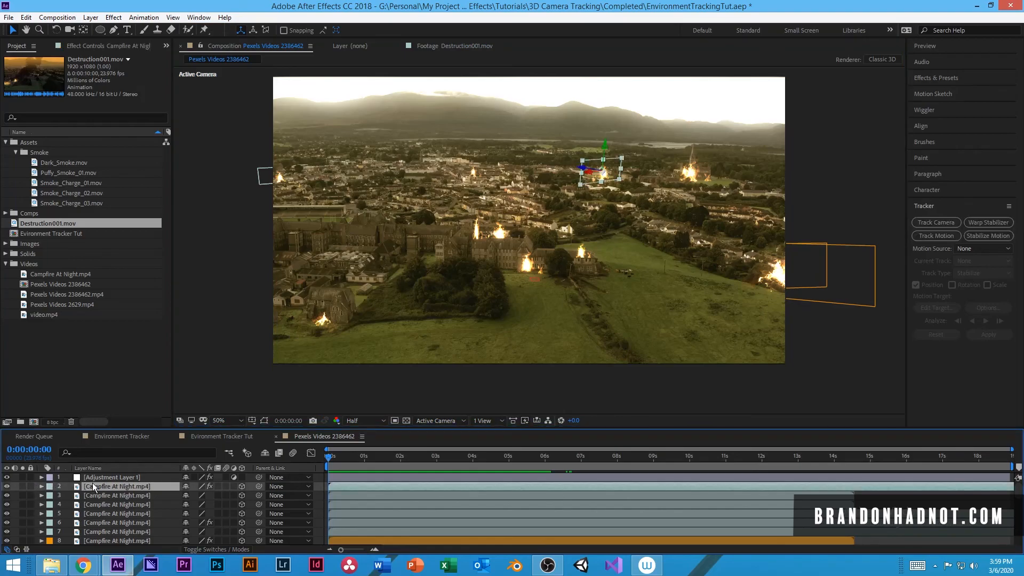
pyautogui.click(110, 477)
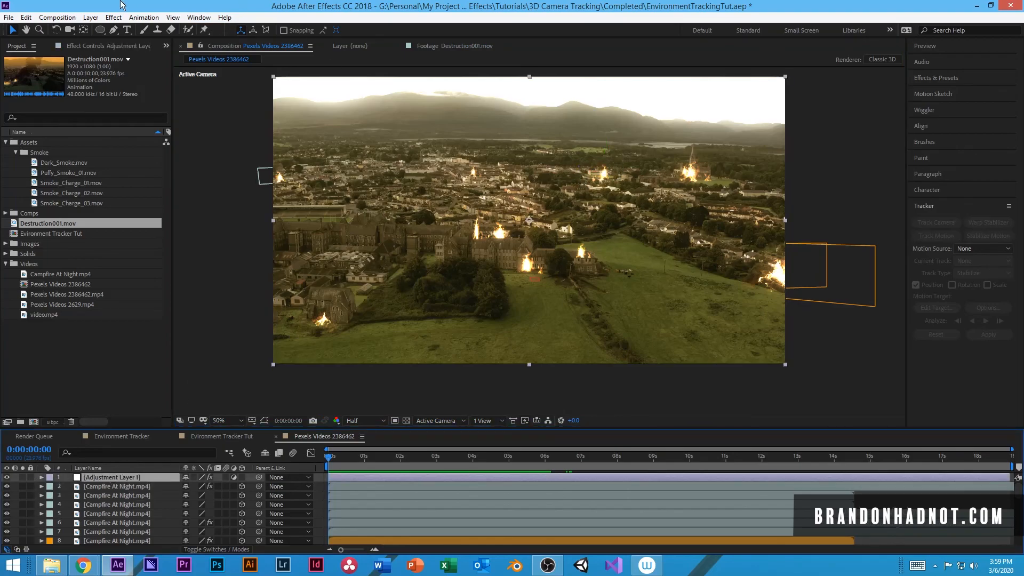
pyautogui.click(91, 17)
pyautogui.moveTo(107, 31)
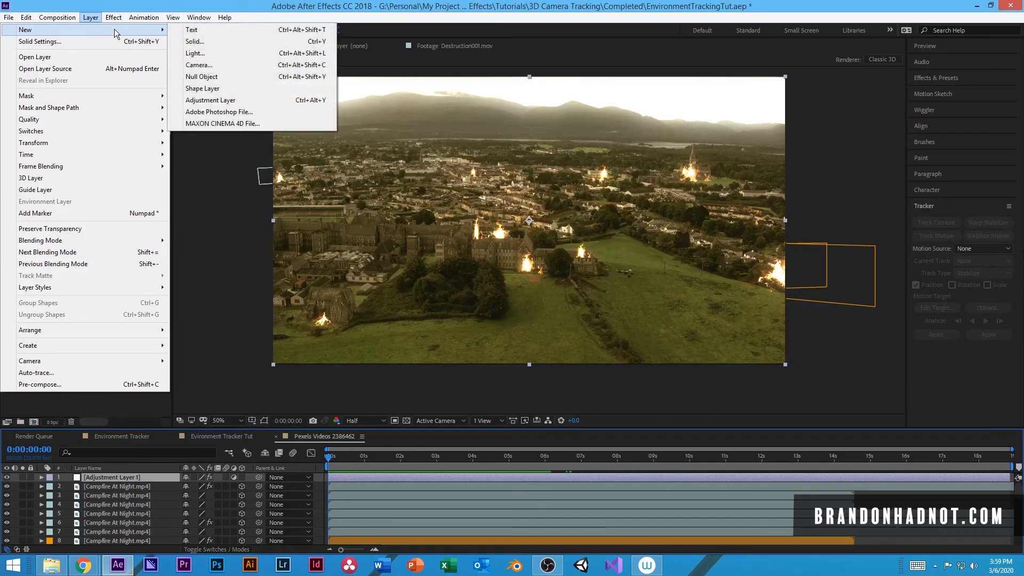
pyautogui.click(213, 42)
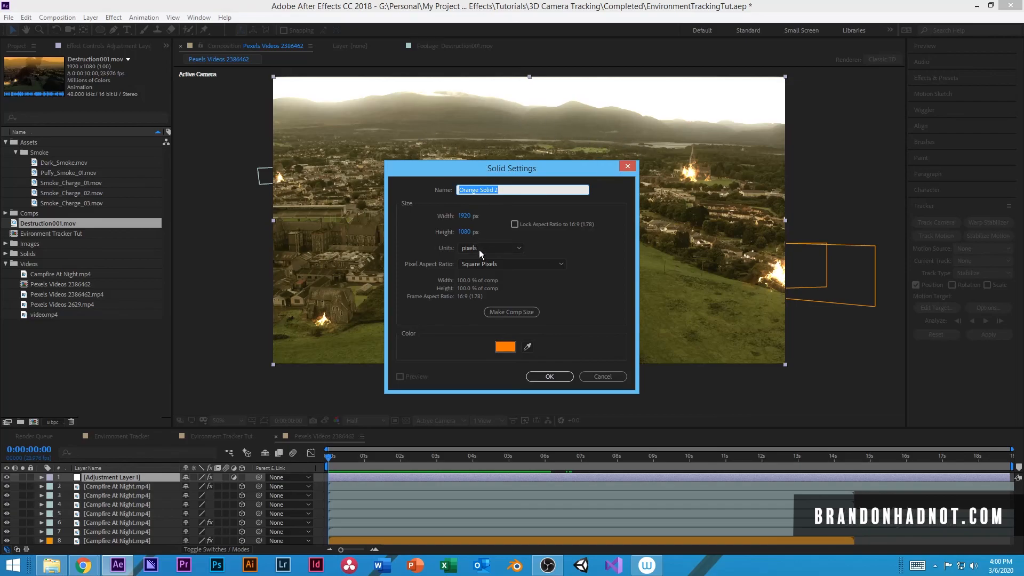
pyautogui.click(505, 347)
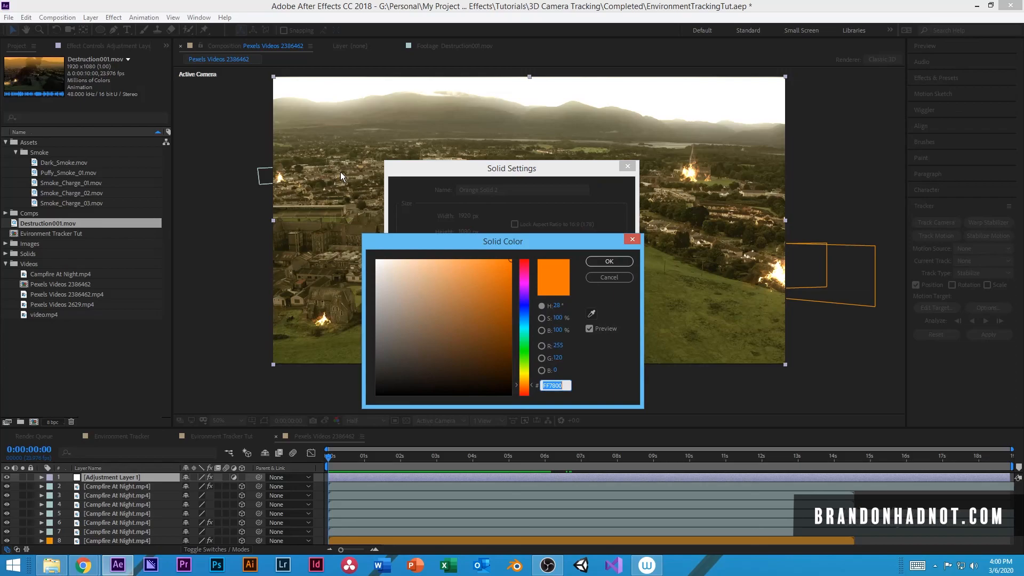
pyautogui.moveTo(477, 292)
pyautogui.mouseDown()
pyautogui.moveTo(433, 300)
pyautogui.moveTo(432, 291)
pyautogui.moveTo(474, 302)
pyautogui.moveTo(439, 313)
pyautogui.moveTo(487, 300)
pyautogui.mouseUp()
pyautogui.click(597, 261)
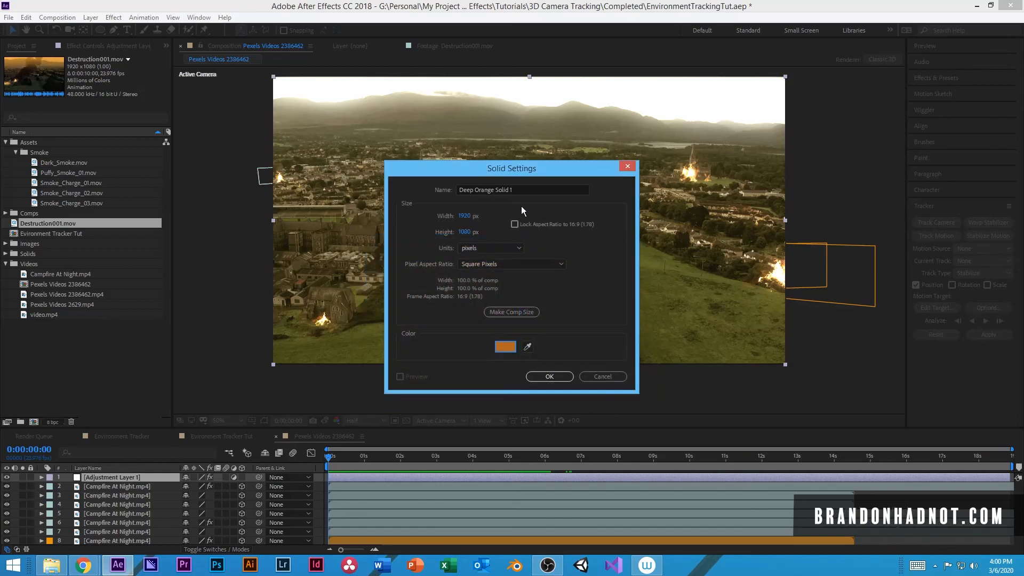
pyautogui.click(549, 375)
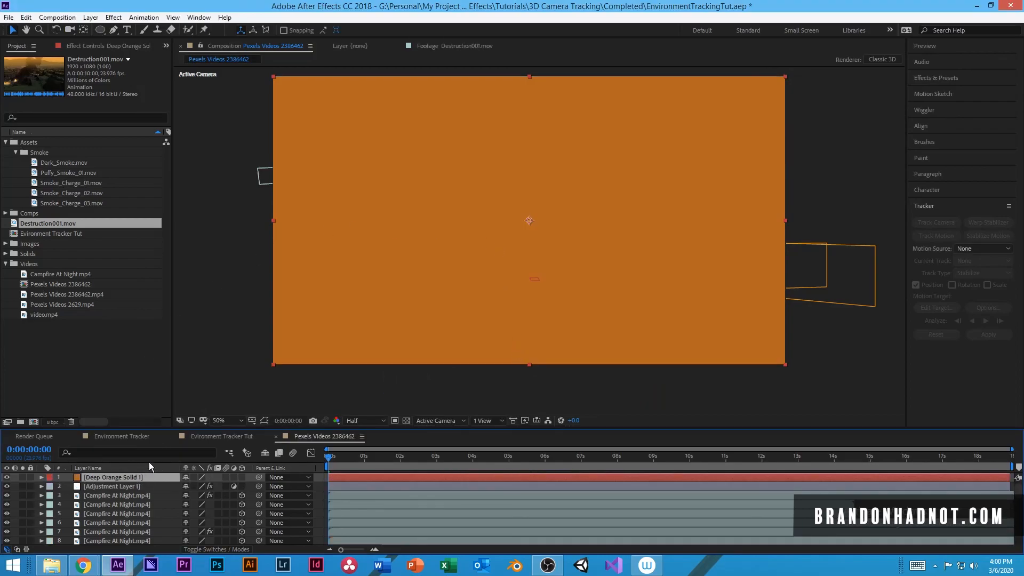
# Set the orange solid's opacity to 67% and draw a full-width rectangular mask on it covering the sky and mountains
pyautogui.press('t')
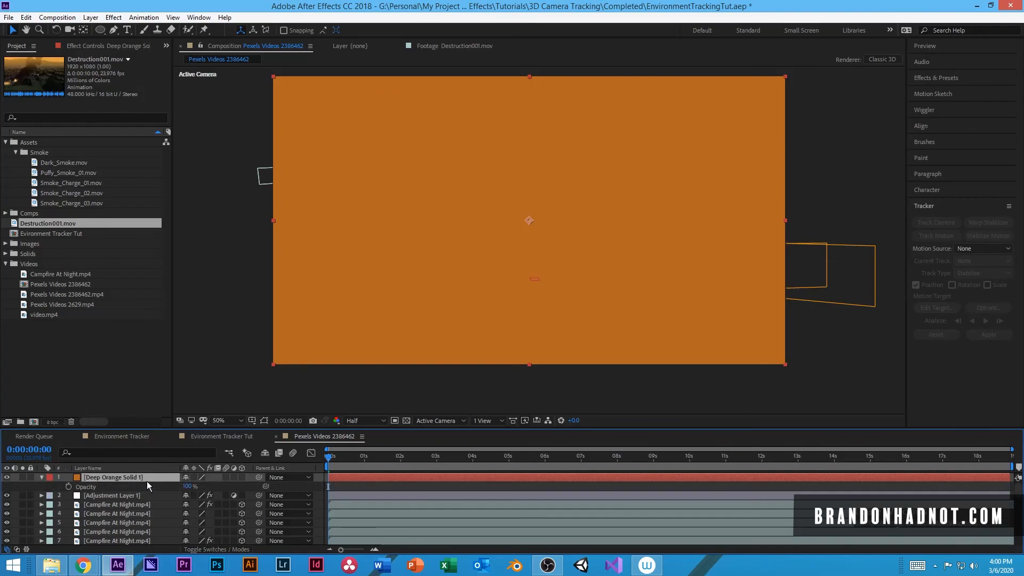
pyautogui.moveTo(187, 486); pyautogui.dragTo(175, 489)
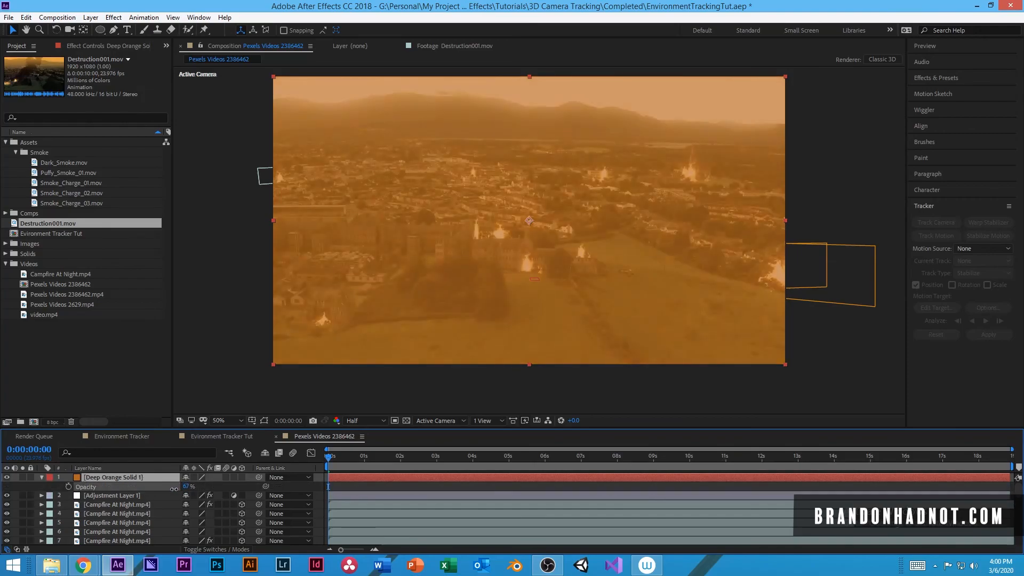
pyautogui.click(98, 32)
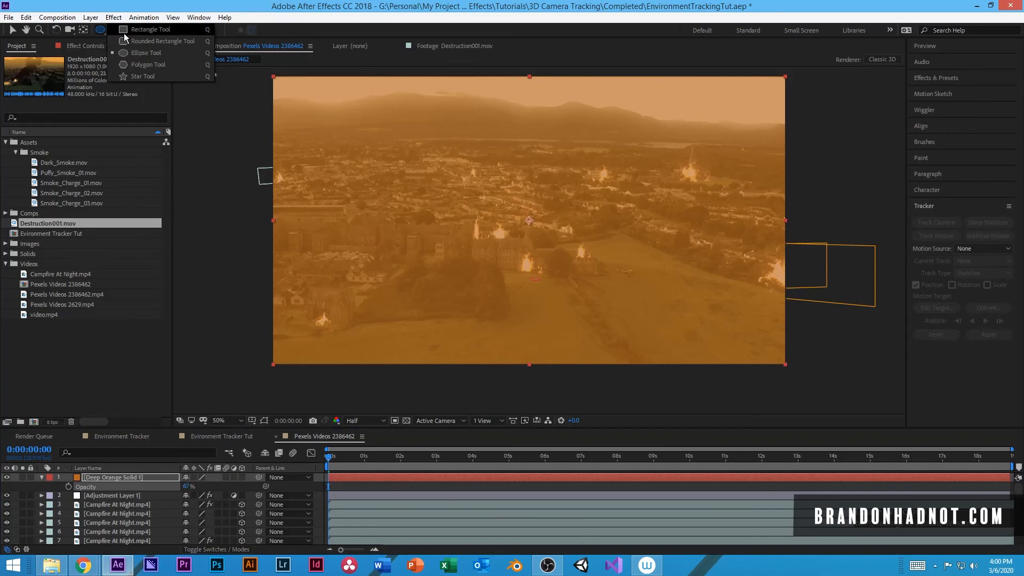
pyautogui.click(123, 32)
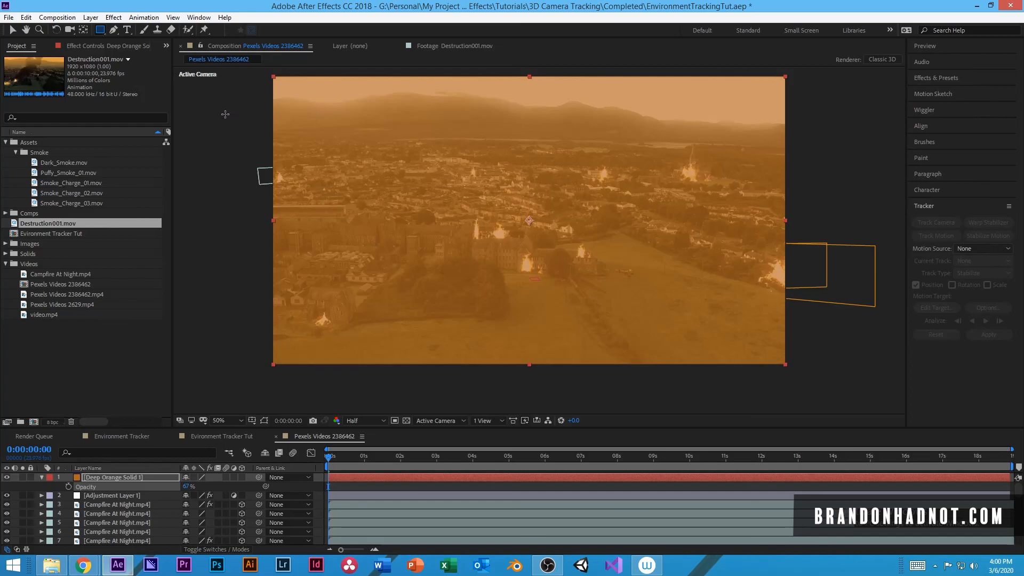
pyautogui.moveTo(238, 73)
pyautogui.mouseDown()
pyautogui.moveTo(354, 128)
pyautogui.moveTo(468, 151)
pyautogui.moveTo(720, 157)
pyautogui.moveTo(786, 169)
pyautogui.moveTo(805, 185)
pyautogui.moveTo(805, 169)
pyautogui.mouseUp()
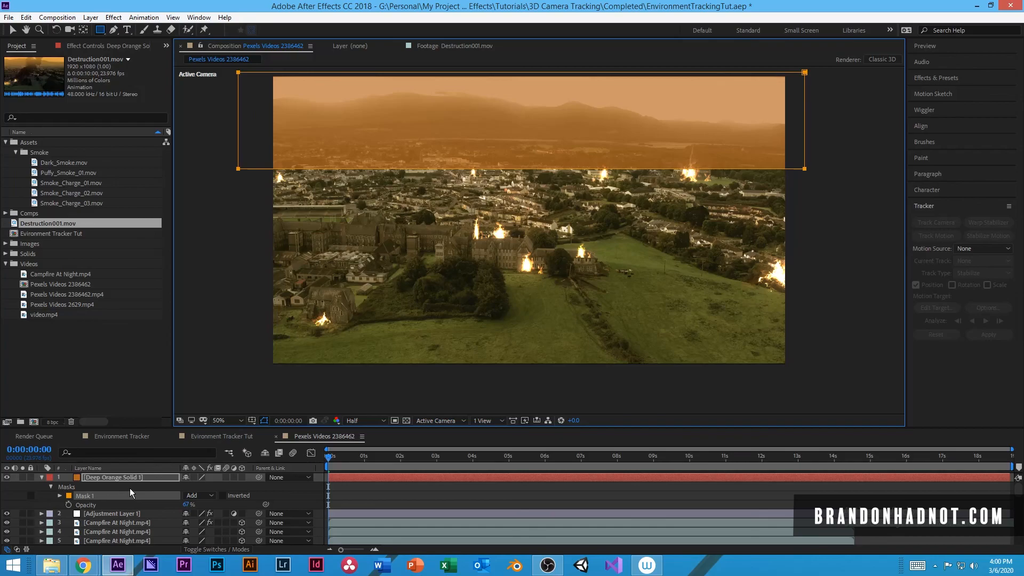
# Feather the orange solid's mask by 215 pixels and hide the mask outlines
pyautogui.click(60, 496)
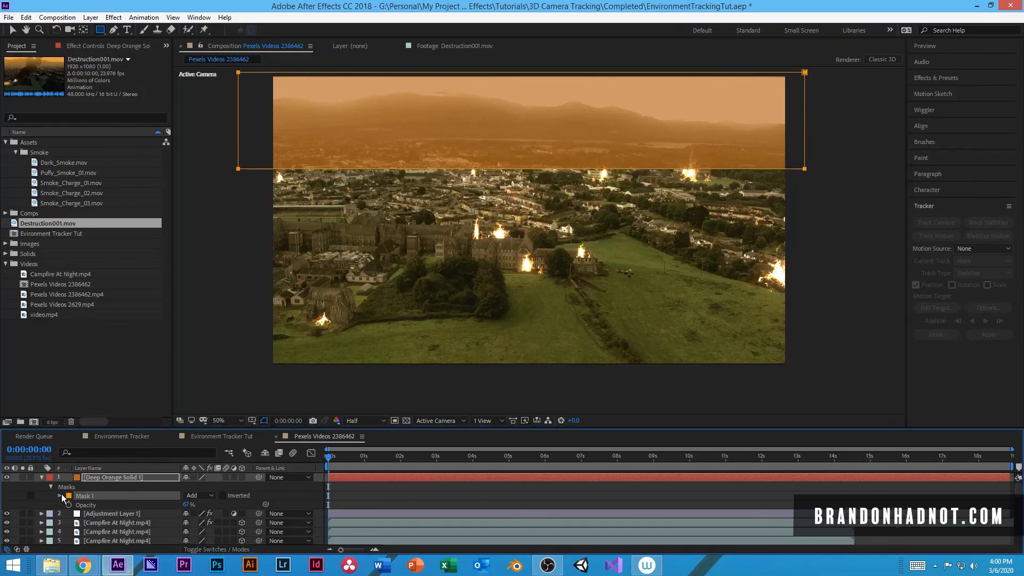
pyautogui.moveTo(195, 513); pyautogui.dragTo(321, 522)
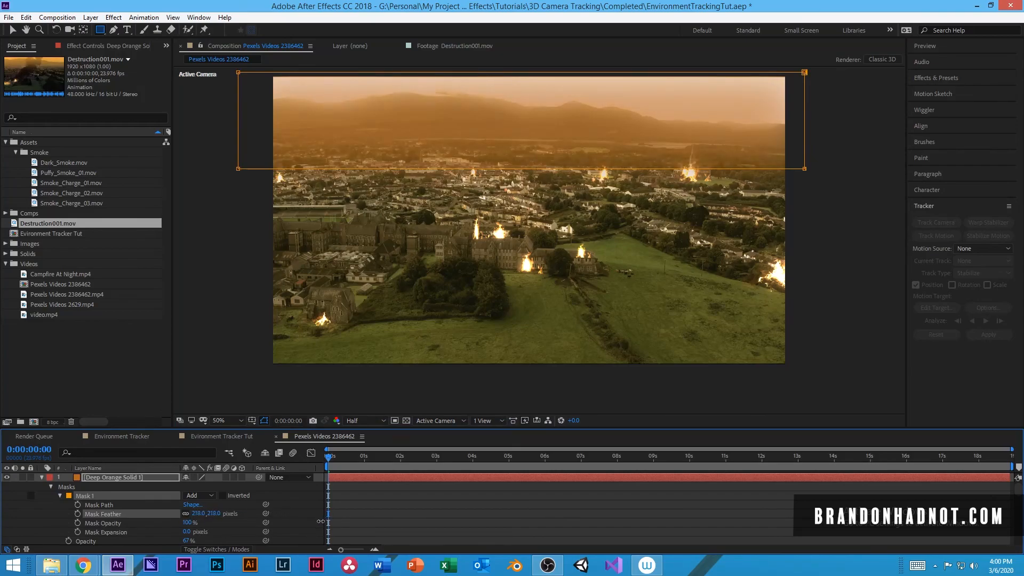
pyautogui.click(265, 421)
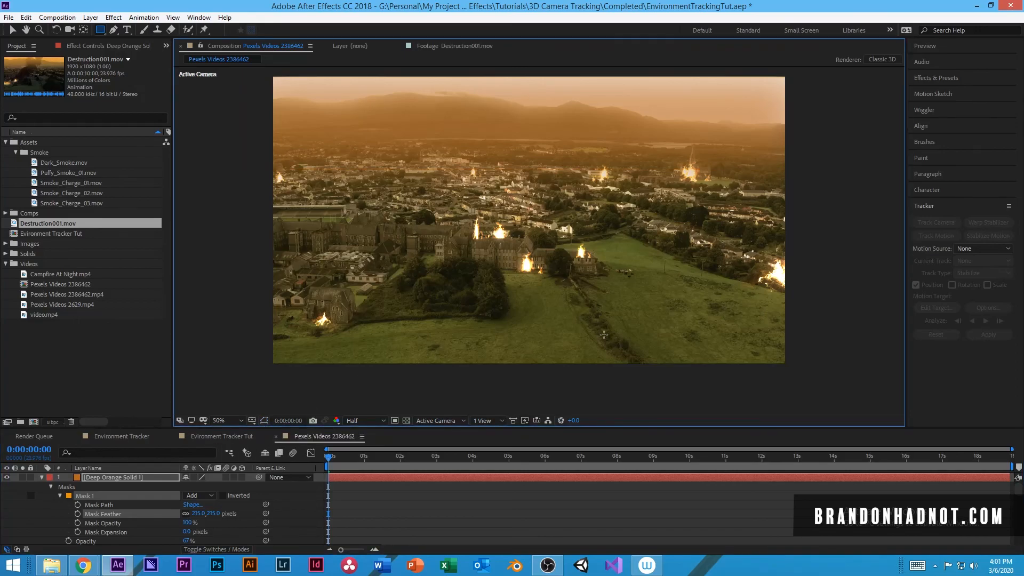
# Scrub and play the shot from the start to examine the orange haze over the horizon
pyautogui.click(316, 465)
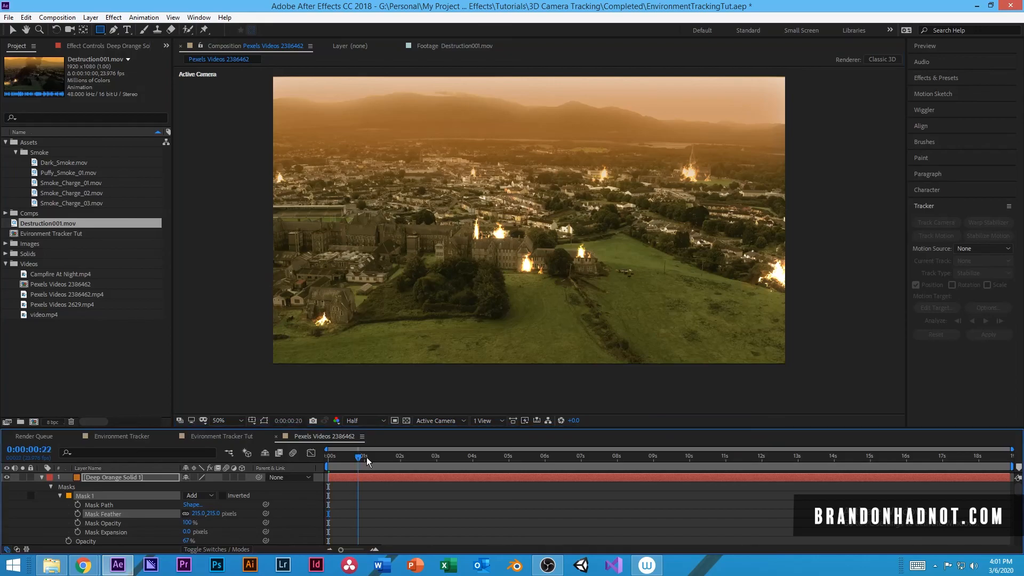
pyautogui.moveTo(386, 456); pyautogui.dragTo(315, 457)
pyautogui.moveTo(340, 455); pyautogui.dragTo(319, 457)
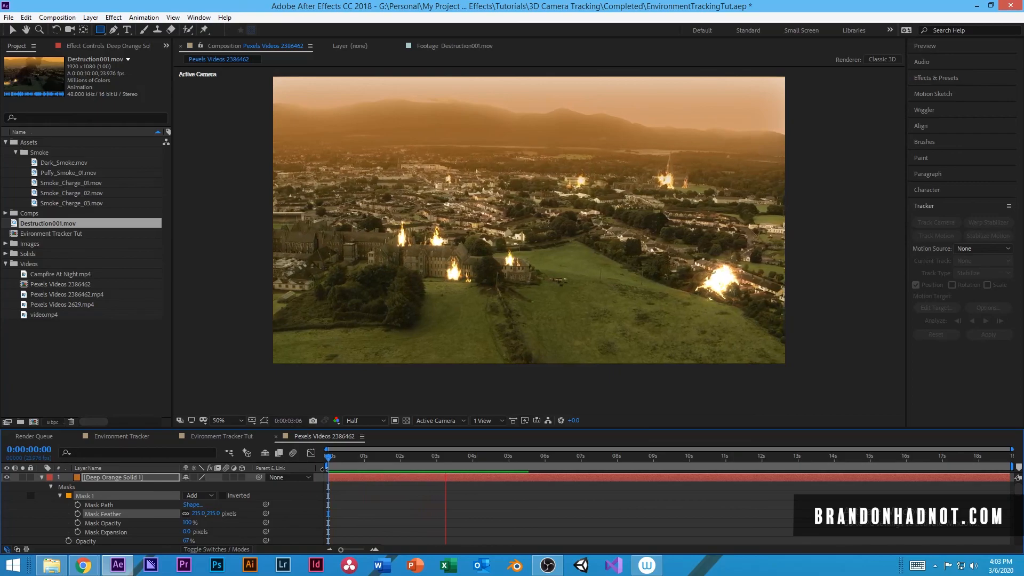
pyautogui.press('space')
pyautogui.moveTo(510, 459)
pyautogui.mouseDown()
pyautogui.moveTo(397, 461)
pyautogui.moveTo(519, 453)
pyautogui.moveTo(503, 456)
pyautogui.mouseUp()
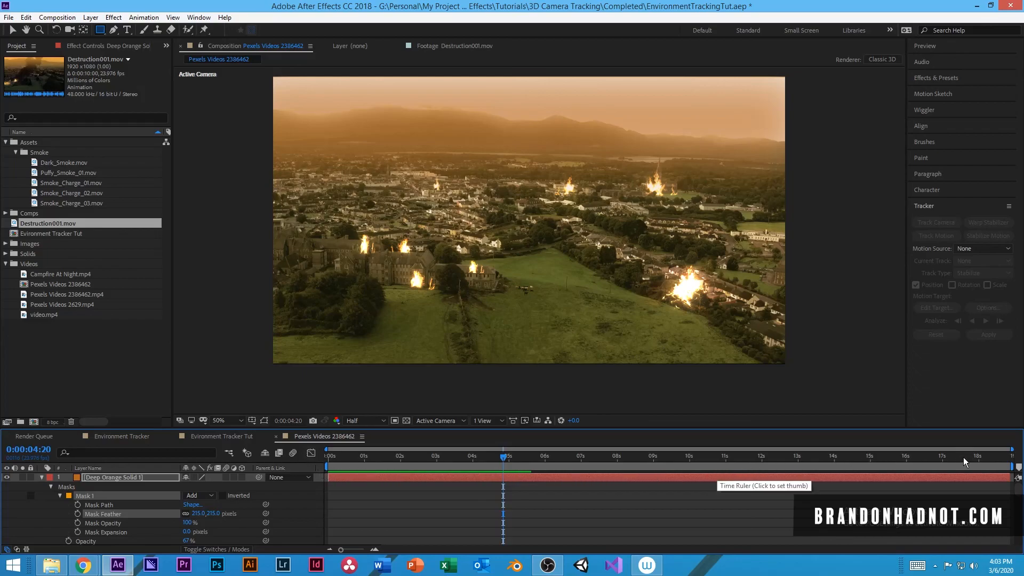
# Shorten the work area to end at about 6 seconds and preview the composite within it
pyautogui.moveTo(1011, 467); pyautogui.dragTo(546, 478)
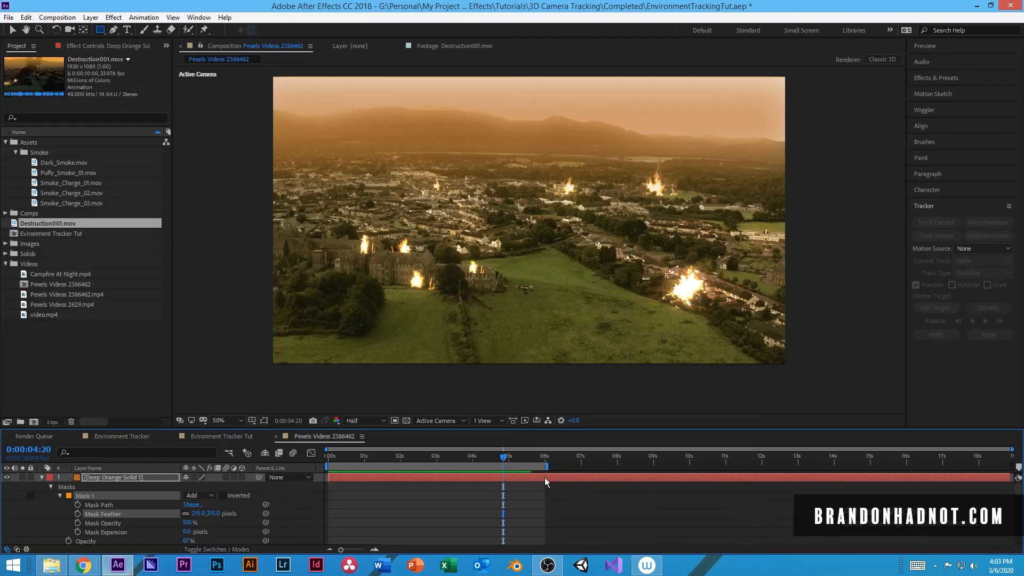
pyautogui.press('space')
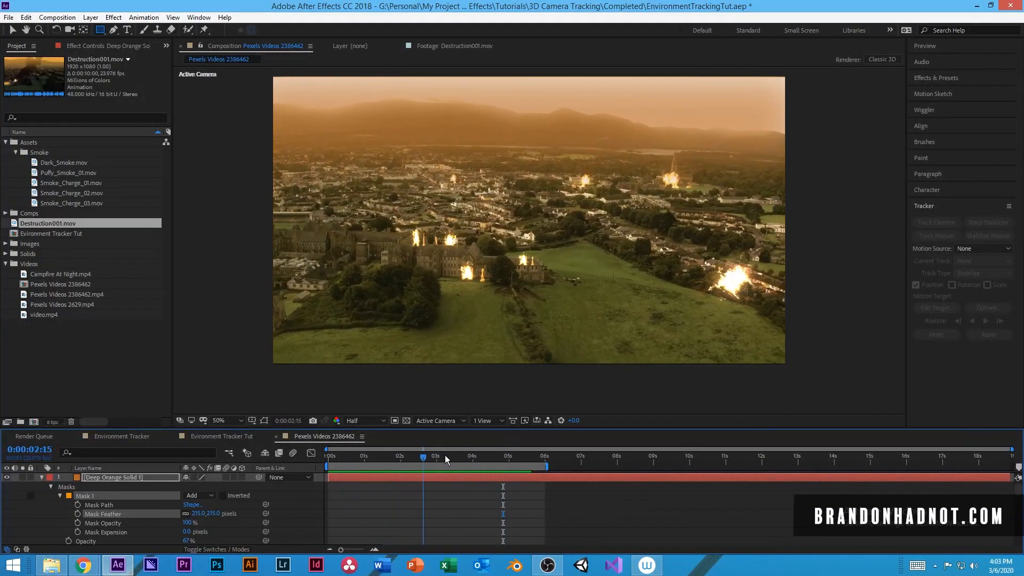
pyautogui.click(399, 462)
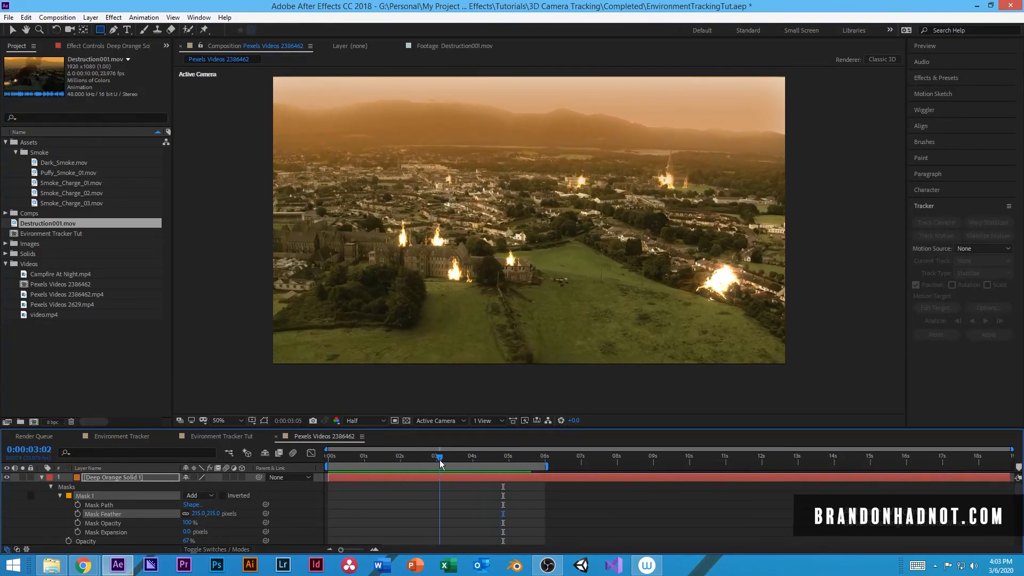
pyautogui.moveTo(507, 461); pyautogui.dragTo(511, 465)
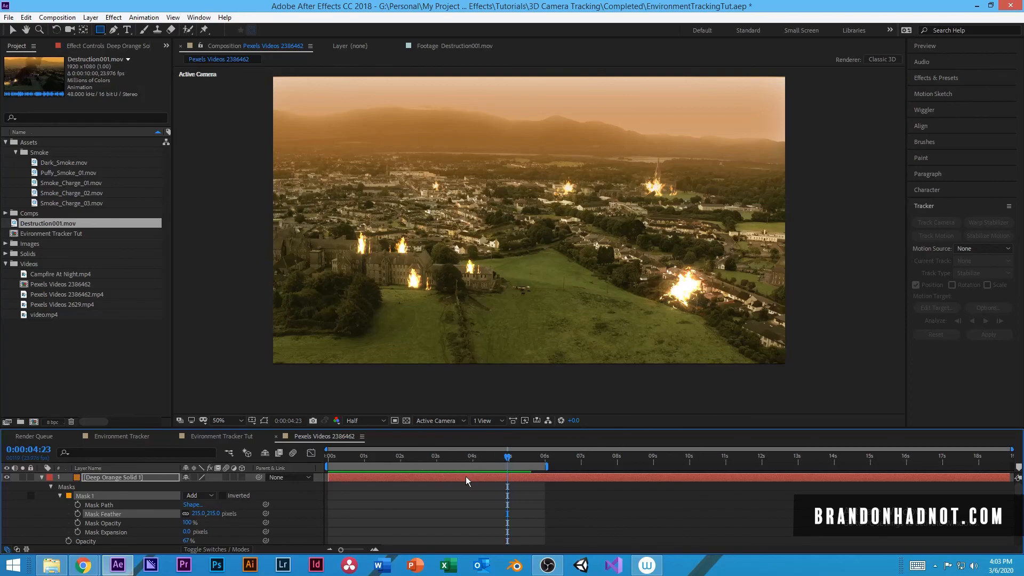
pyautogui.moveTo(509, 462); pyautogui.dragTo(341, 448)
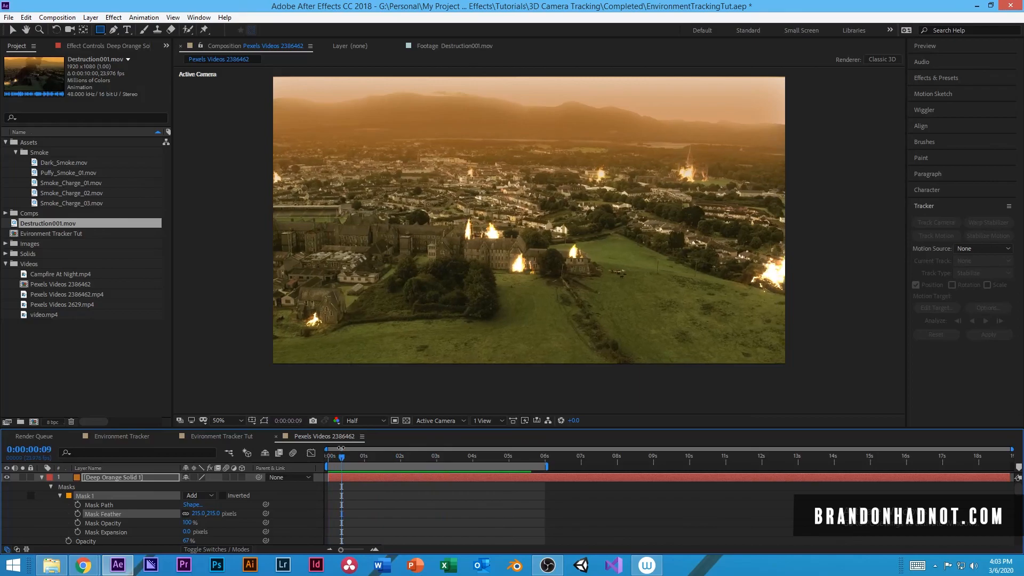
pyautogui.press('space')
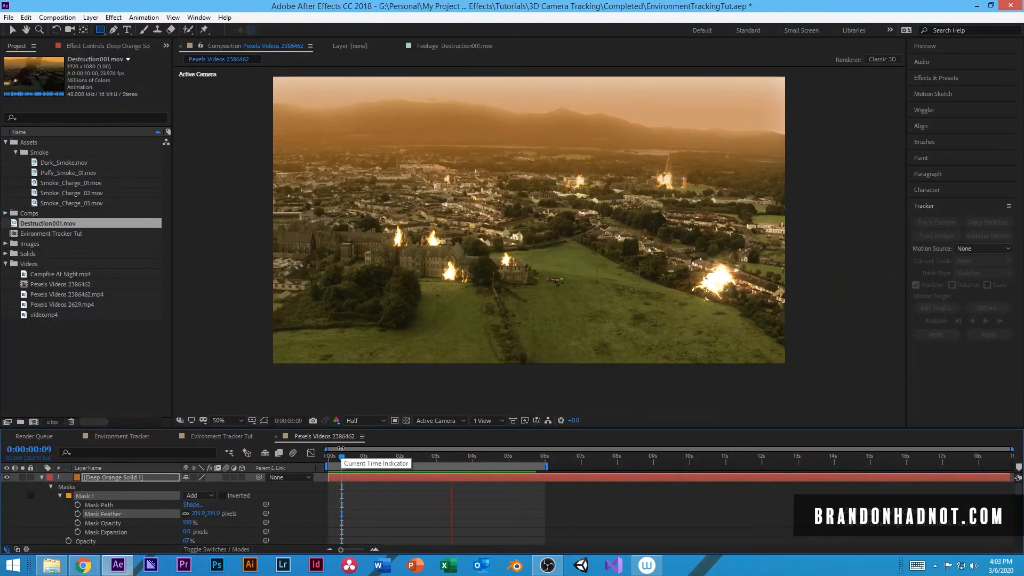
# Play the work area to check the orange haze, stop near 5 seconds, and return the playhead to 0:00:00:20
pyautogui.press('space')
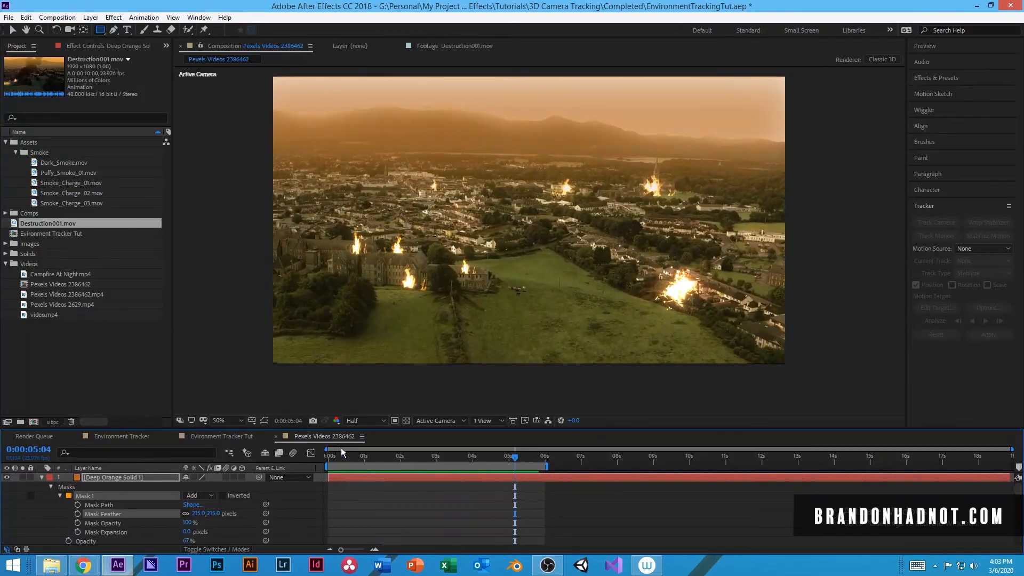
pyautogui.moveTo(520, 462); pyautogui.dragTo(359, 462)
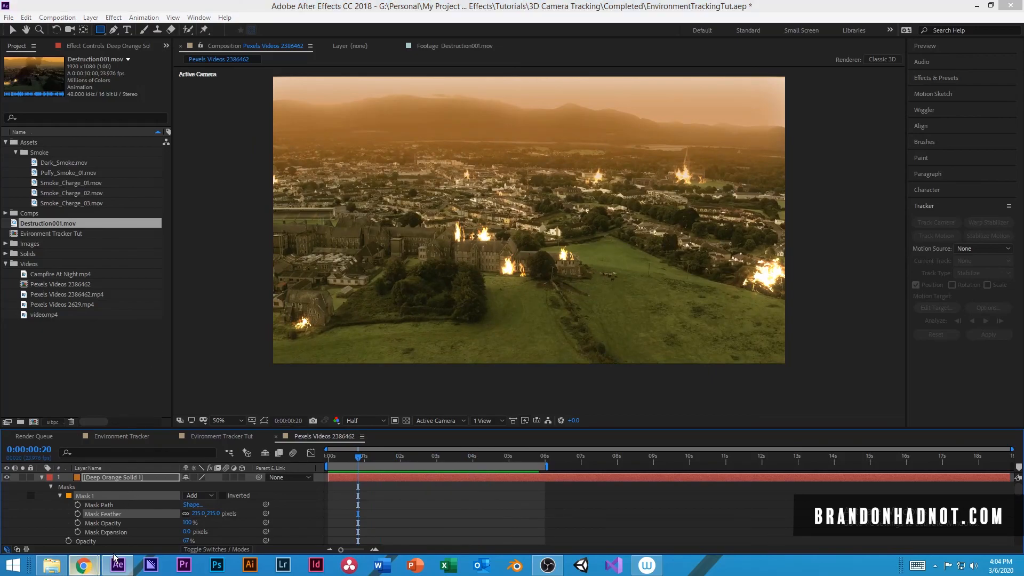
# Switch to Chrome, open the Action Essentials 2 product page on videocopilot.net, and examine its features and available versions
pyautogui.moveTo(102, 558)
pyautogui.click(167, 520)
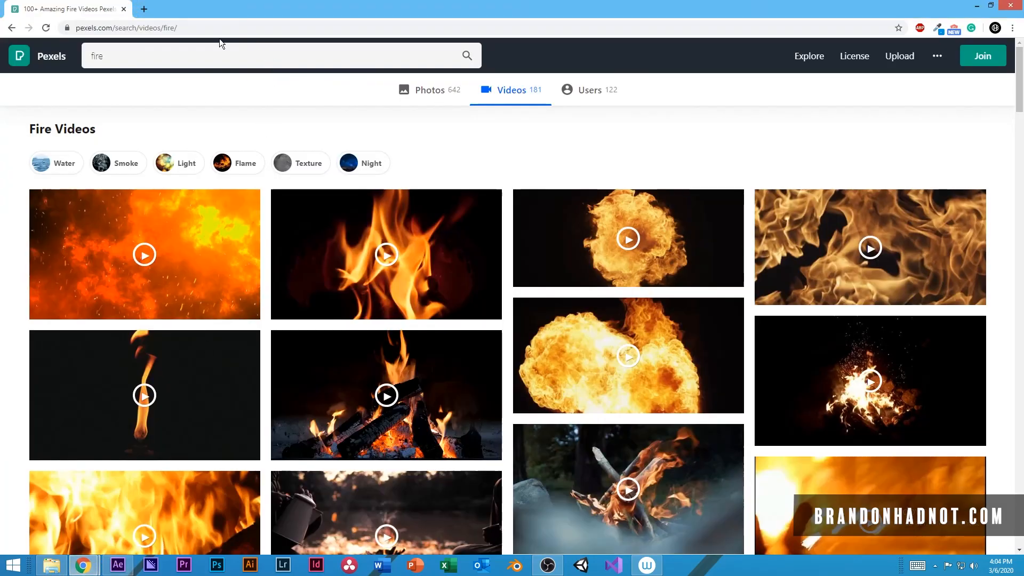
pyautogui.click(154, 30)
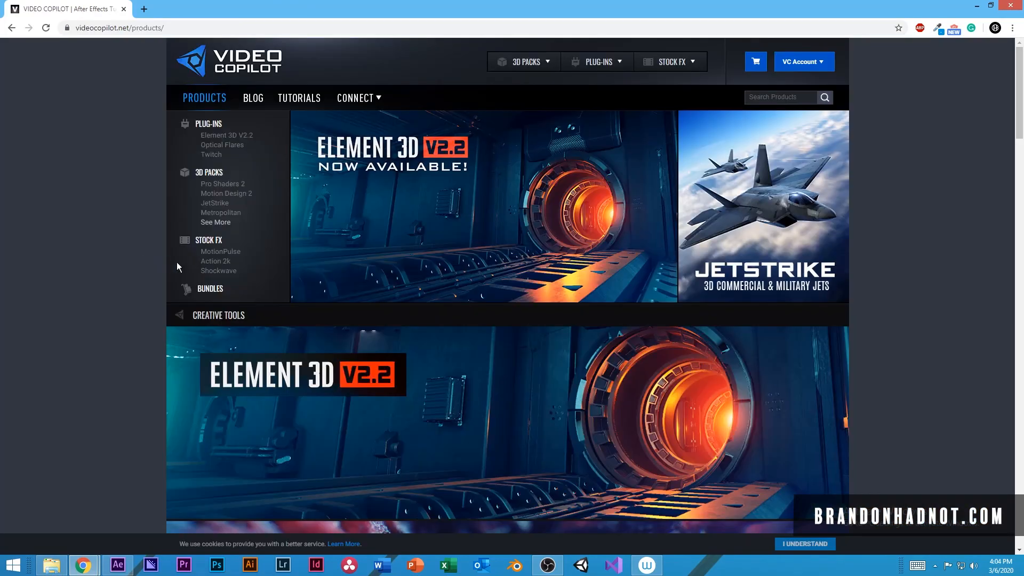
pyautogui.click(213, 262)
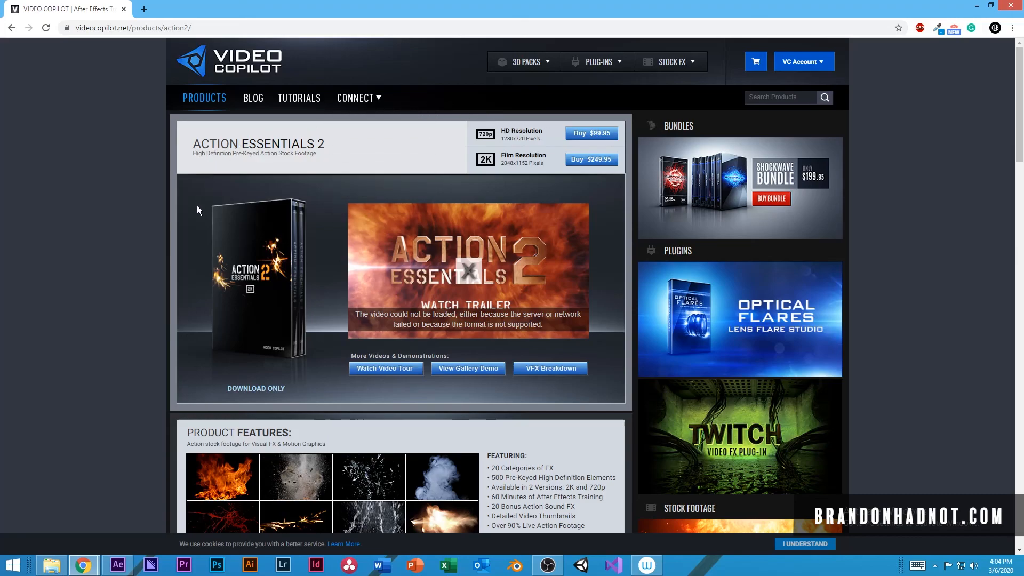
pyautogui.scroll(-6, 167, 281)
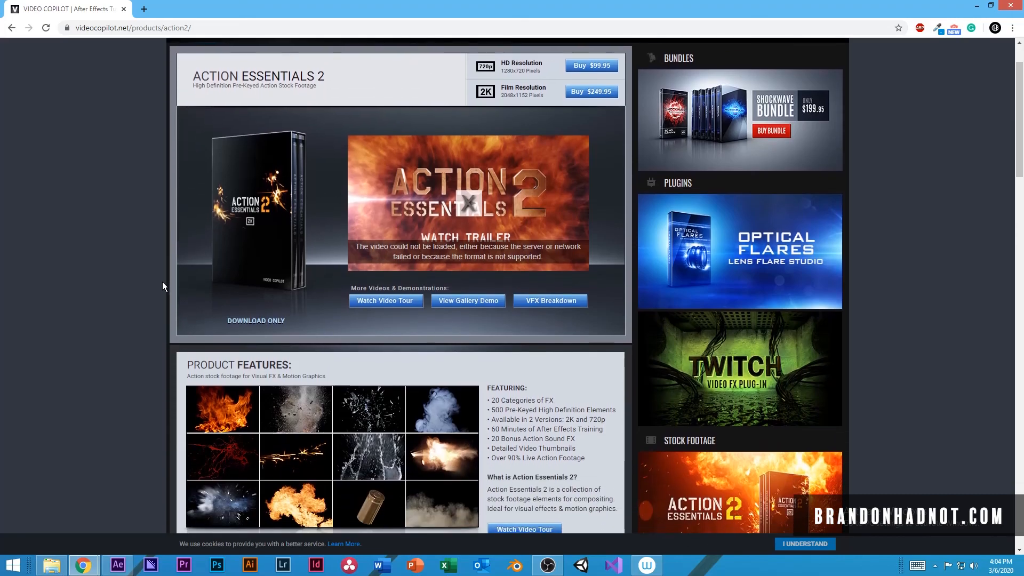
pyautogui.scroll(-1, 140, 288)
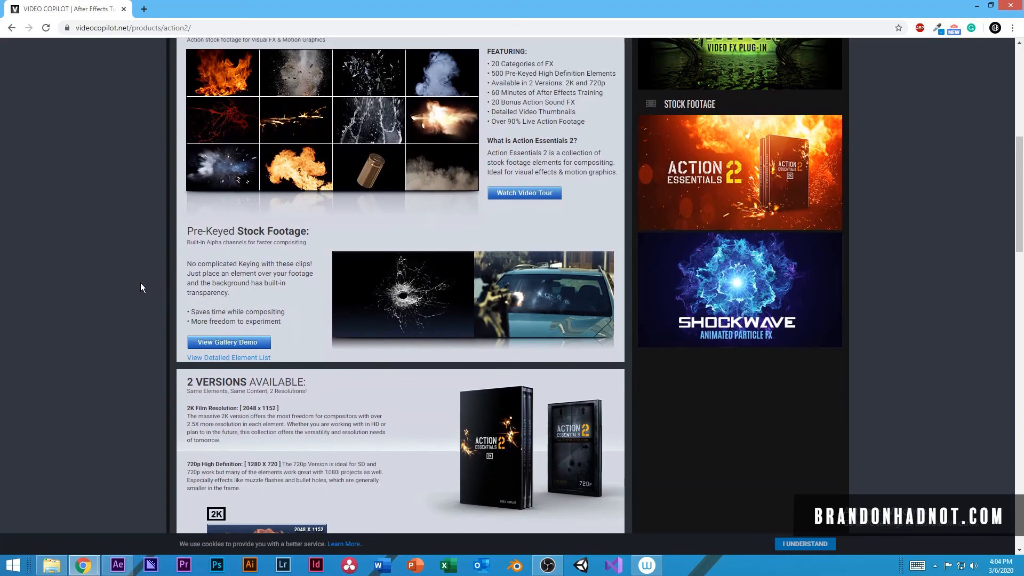
pyautogui.scroll(-4, 145, 281)
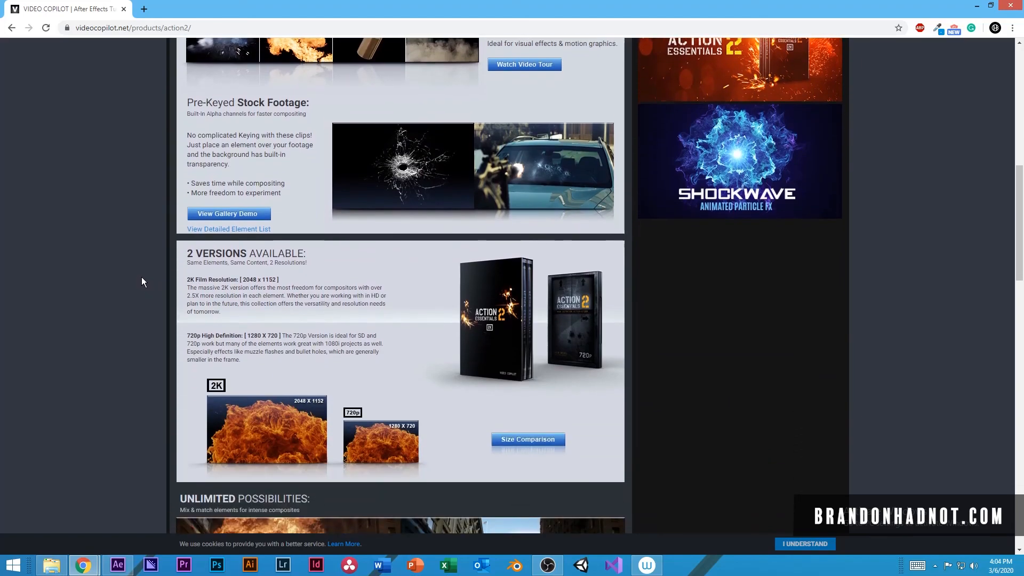
pyautogui.scroll(5, 136, 277)
pyautogui.scroll(7, 134, 280)
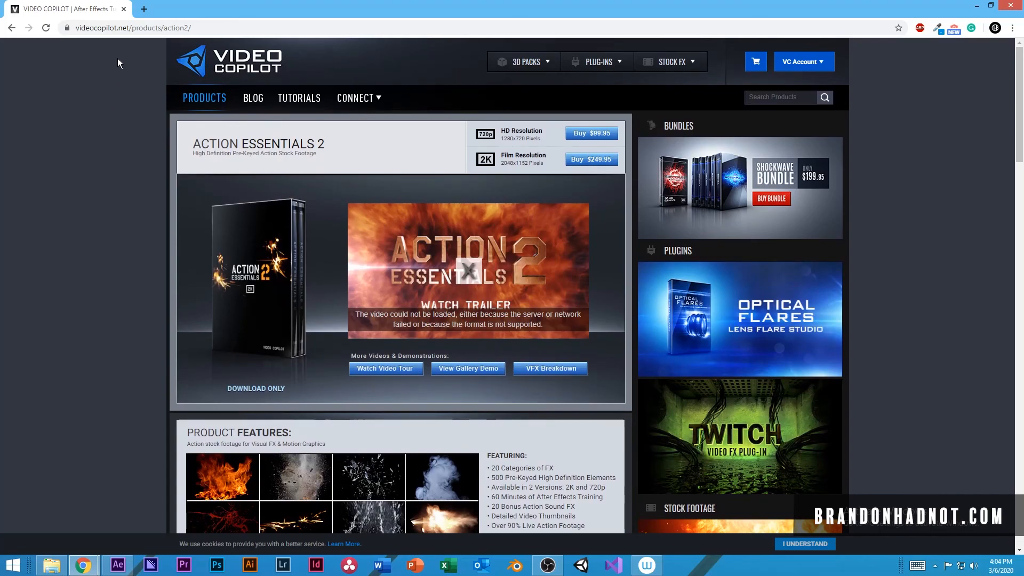
# Open the Pexels Videos site, search it for "smoke", and browse through the resulting clips
pyautogui.click(145, 30)
pyautogui.write('videos.pexels.com')
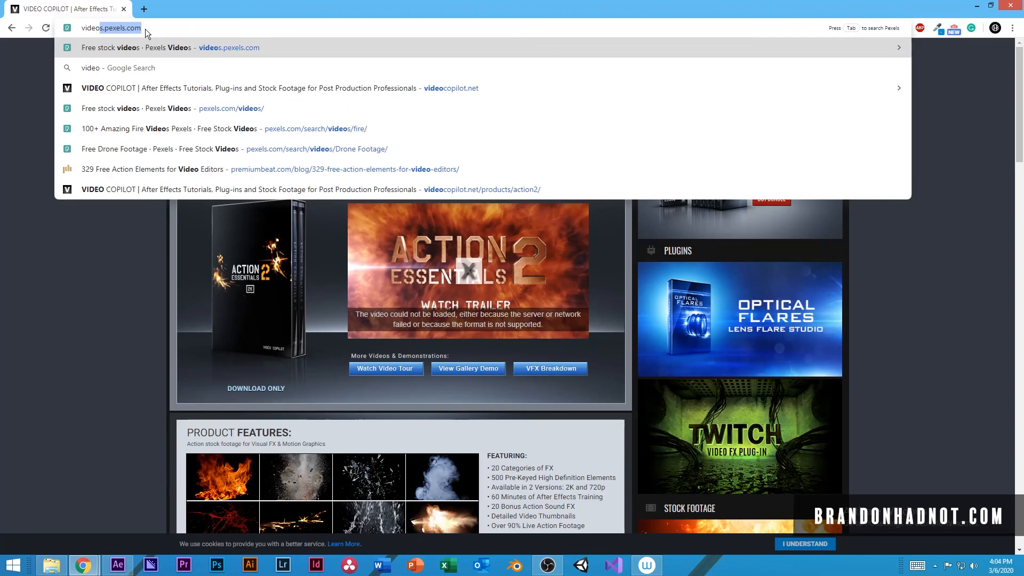
pyautogui.press('Return')
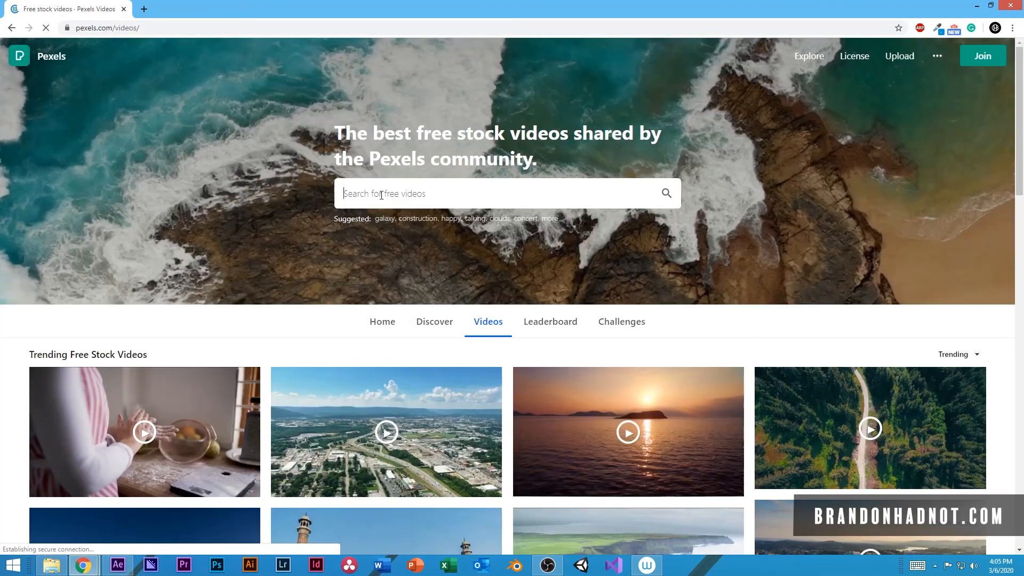
pyautogui.click(382, 194)
pyautogui.write('smoke')
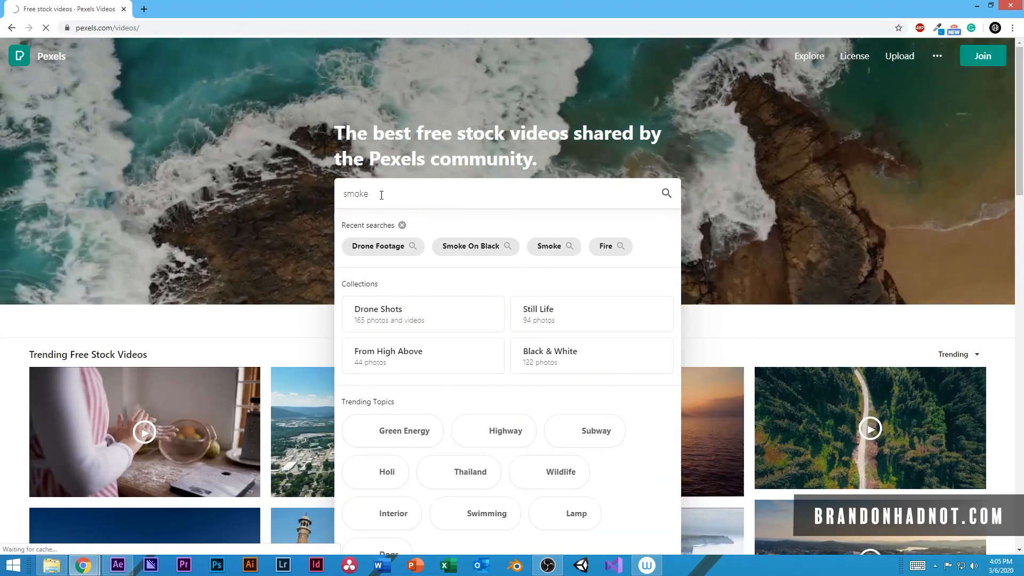
pyautogui.press('Return')
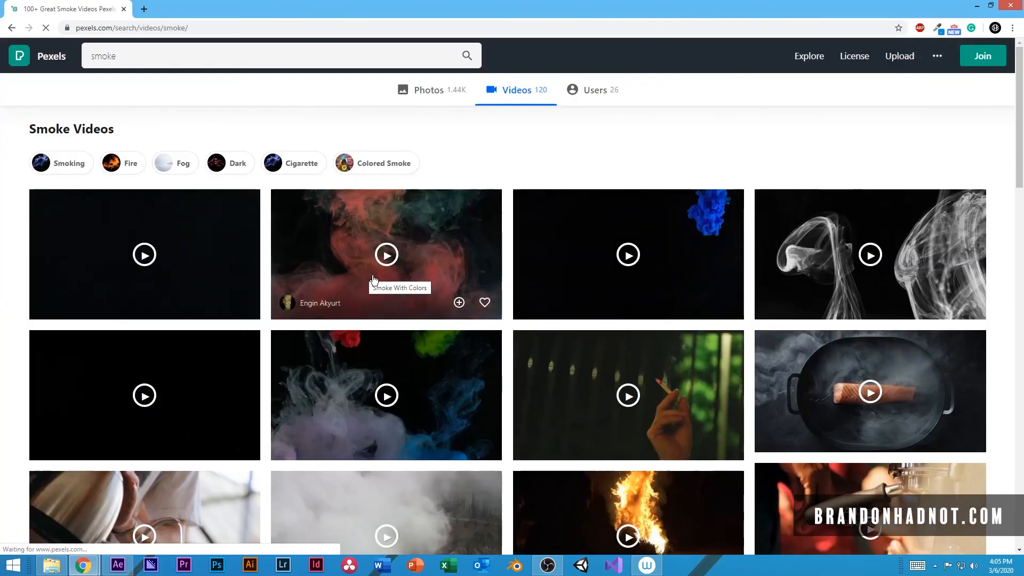
pyautogui.scroll(-10, 428, 292)
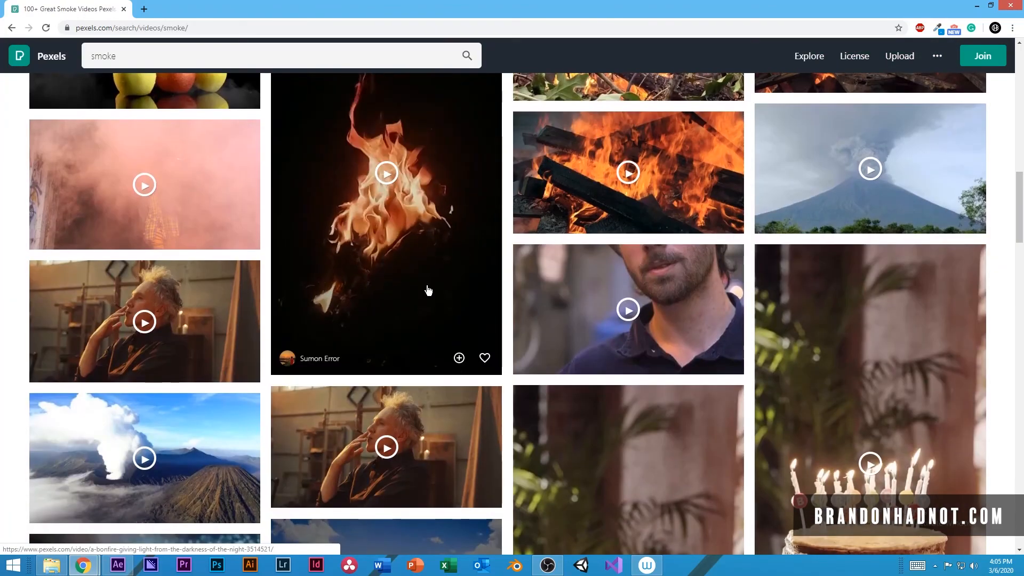
pyautogui.scroll(-15, 427, 296)
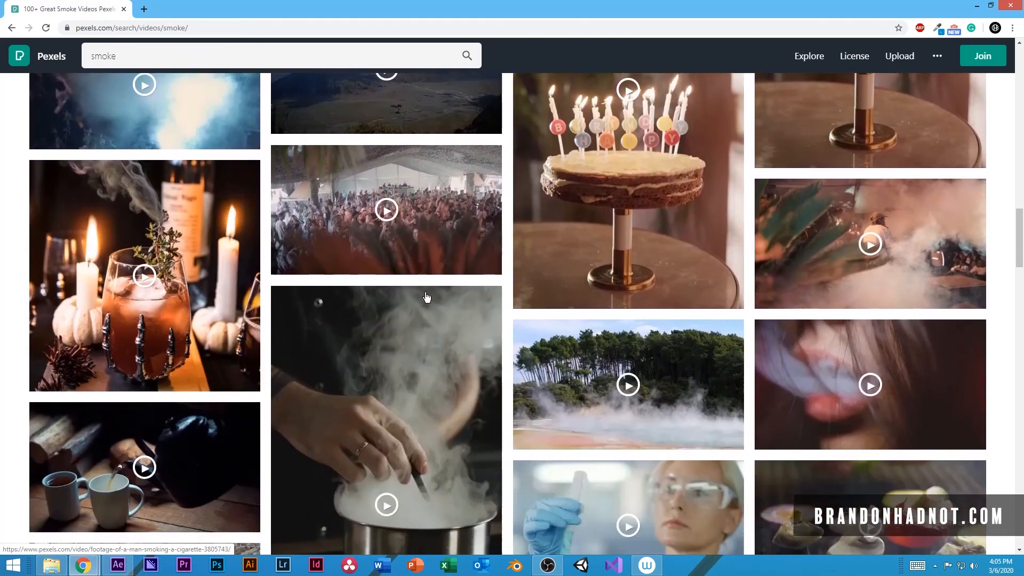
pyautogui.scroll(-15, 474, 337)
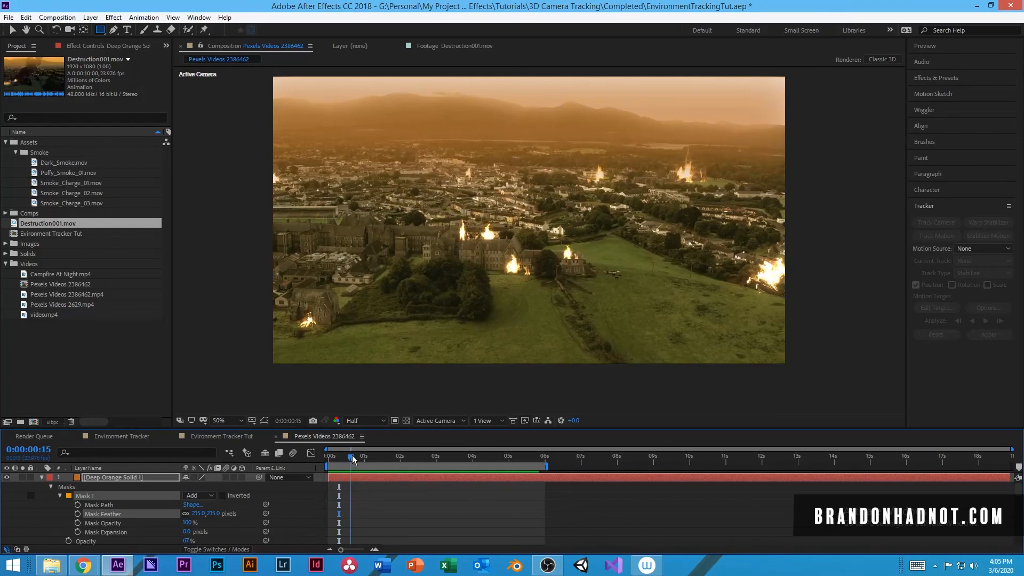
# Switch back to After Effects, preview the fire composite from the start, and park the playhead at 0:00:01:21
pyautogui.moveTo(352, 458); pyautogui.dragTo(391, 457)
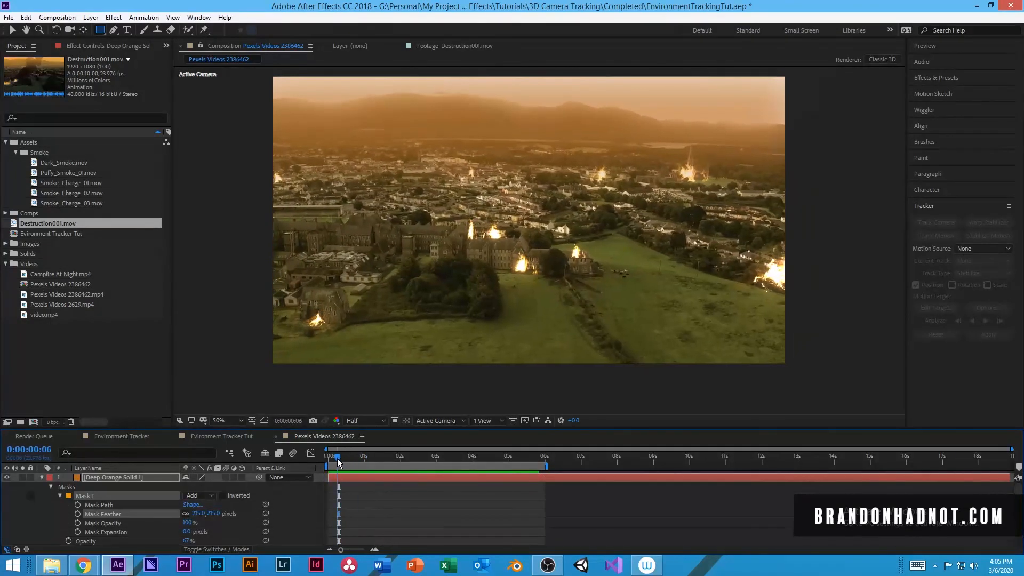
pyautogui.click(326, 459)
pyautogui.press('space')
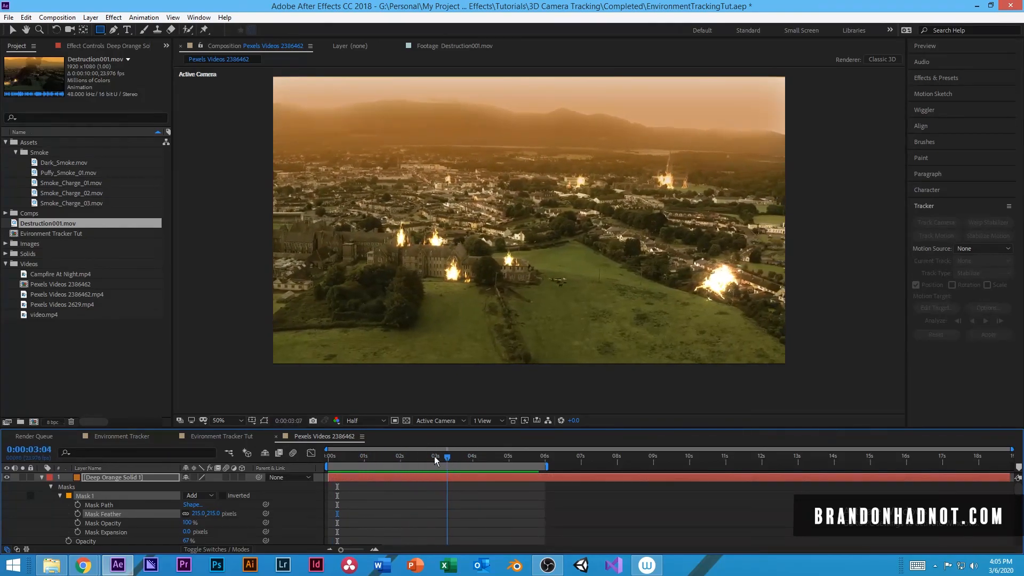
pyautogui.moveTo(448, 456); pyautogui.dragTo(396, 463)
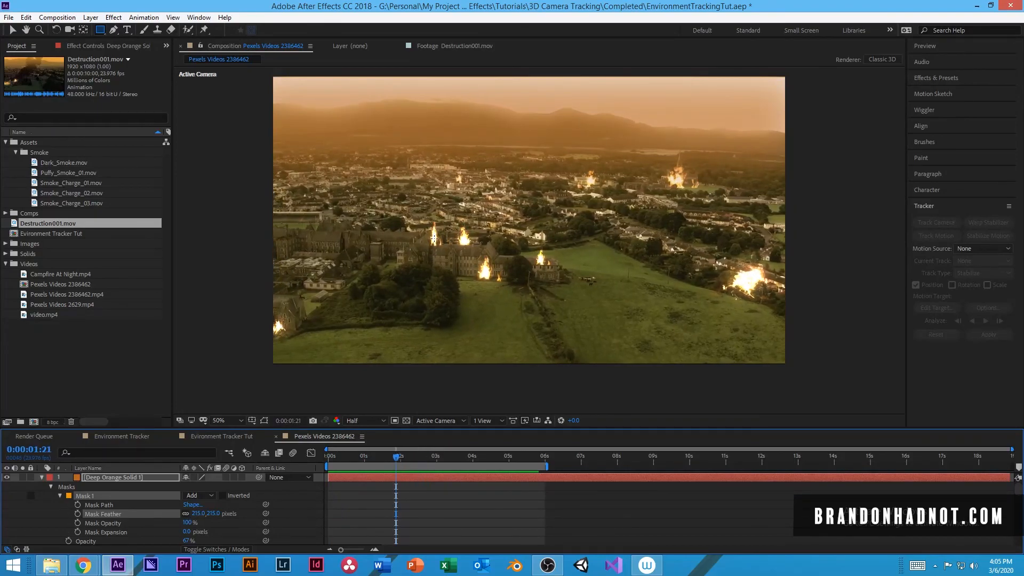
# Collapse the Deep Orange Solid 1 properties and lock both that solid and Adjustment Layer 1
pyautogui.press('v')
pyautogui.click(42, 477)
pyautogui.click(31, 477)
pyautogui.click(30, 485)
# Move the leftmost campfire on the large building's roof slightly right and up, closer to the neighbouring rooftop fire
pyautogui.click(436, 239)
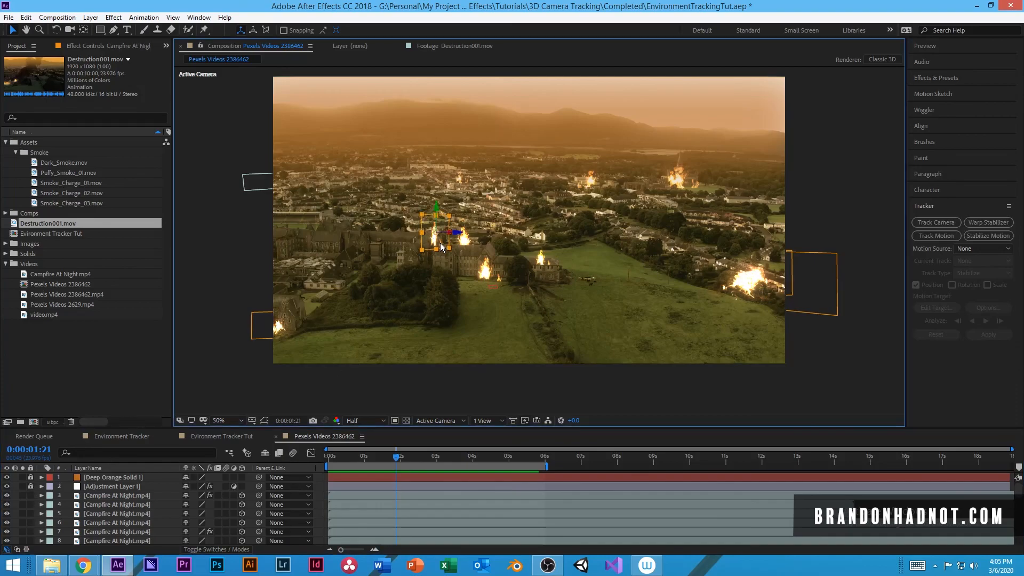
pyautogui.moveTo(433, 247)
pyautogui.mouseDown()
pyautogui.moveTo(442, 245)
pyautogui.moveTo(411, 239)
pyautogui.moveTo(443, 239)
pyautogui.mouseUp()
pyautogui.click(100, 30)
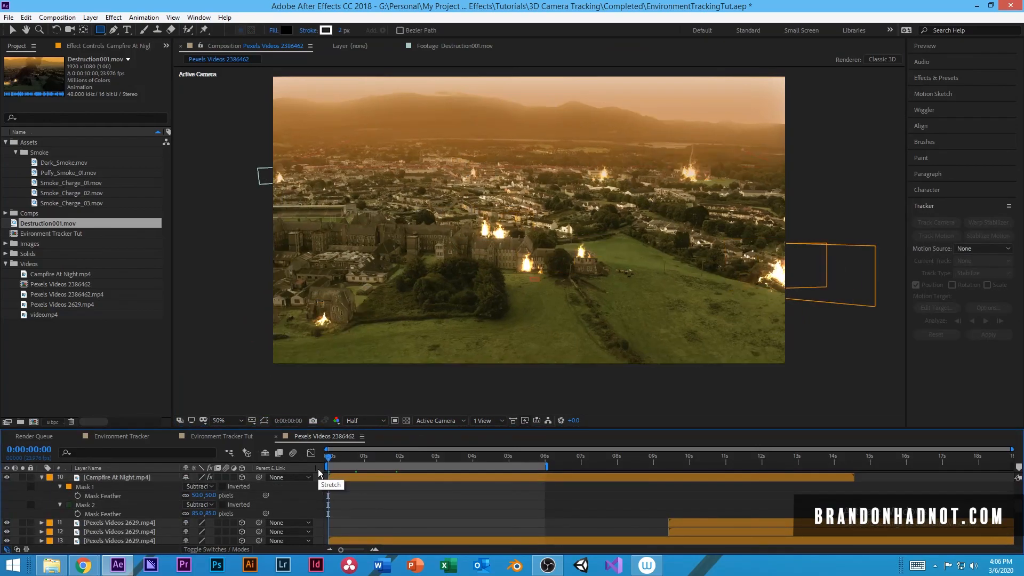
# Set the playhead to 0:00:00:12 and examine the fires on and around the large building up close
pyautogui.moveTo(338, 457)
pyautogui.mouseDown()
pyautogui.moveTo(370, 456)
pyautogui.moveTo(346, 457)
pyautogui.mouseUp()
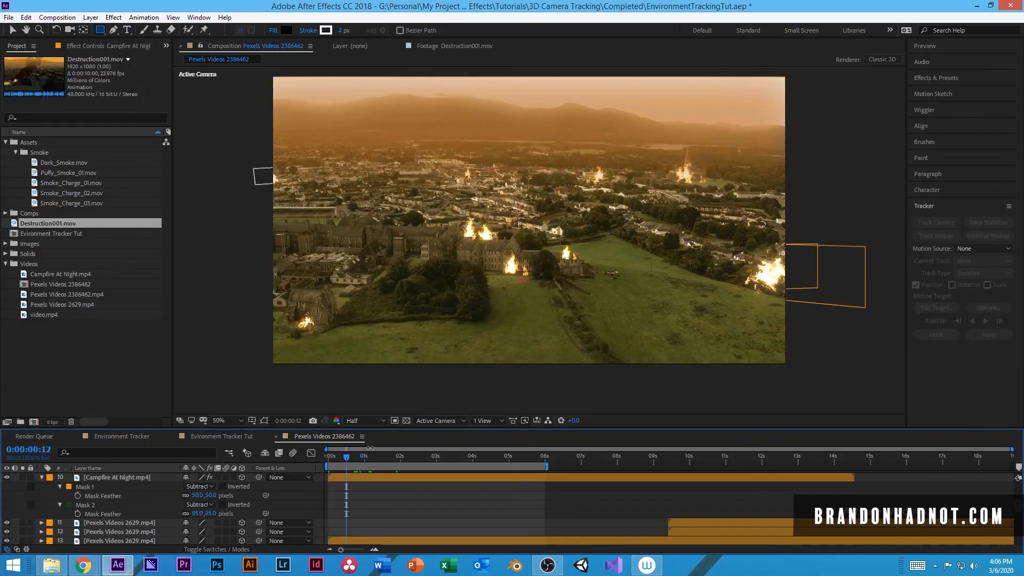
pyautogui.scroll(-2, 507, 267)
pyautogui.scroll(3, 507, 265)
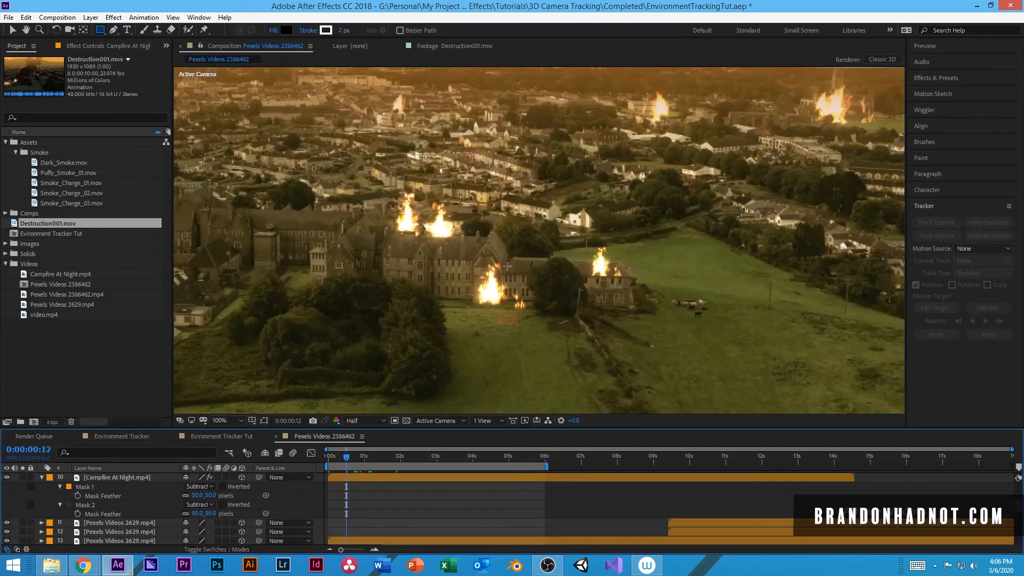
pyautogui.scroll(4, 507, 265)
pyautogui.scroll(-1, 481, 290)
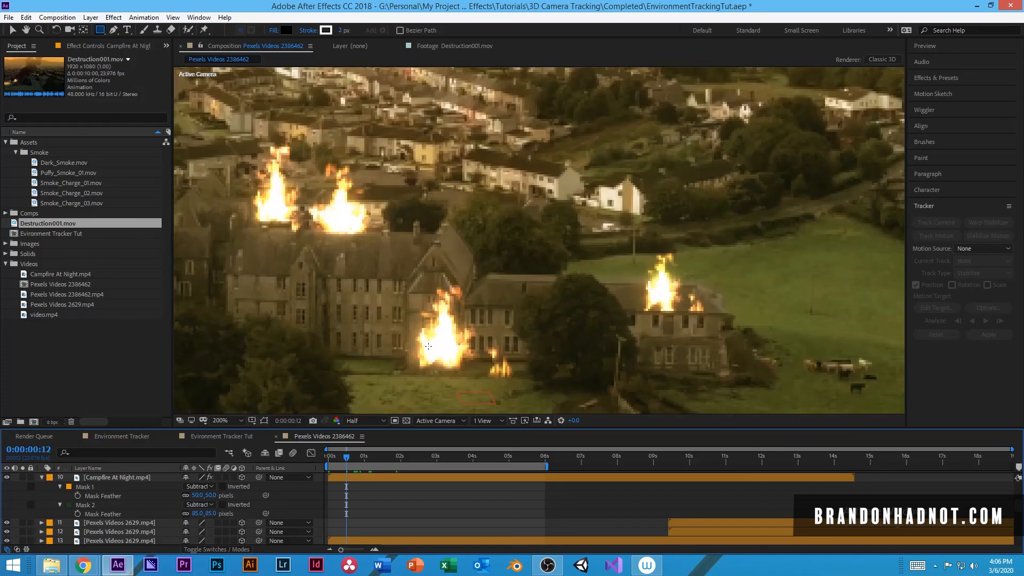
pyautogui.moveTo(446, 331); pyautogui.dragTo(490, 300)
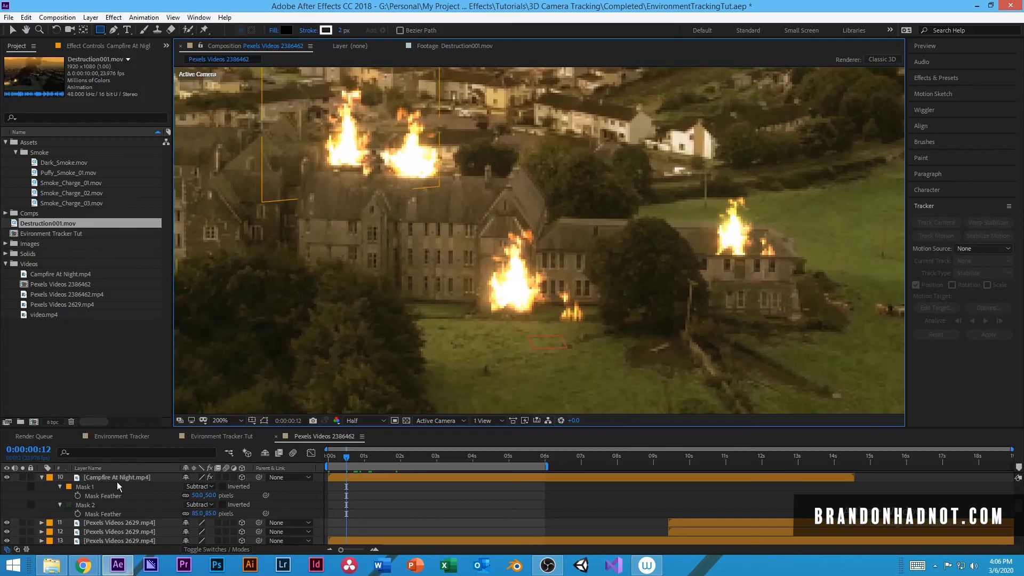
pyautogui.scroll(-1, 459, 309)
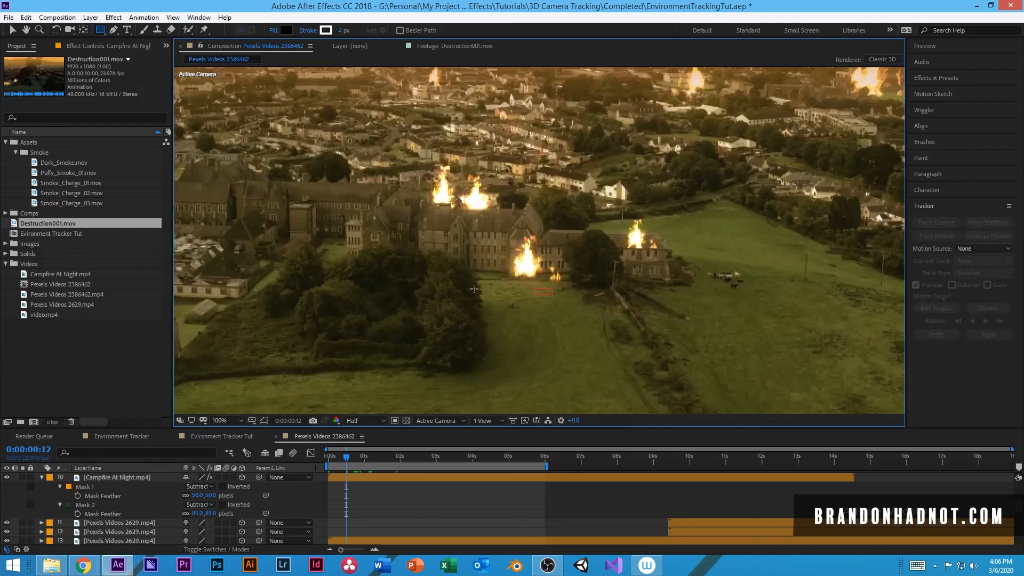
# Collapse layer 10's mask properties, check which fire each of the layers below controls, and reselect the layer 10 campfire
pyautogui.click(95, 479)
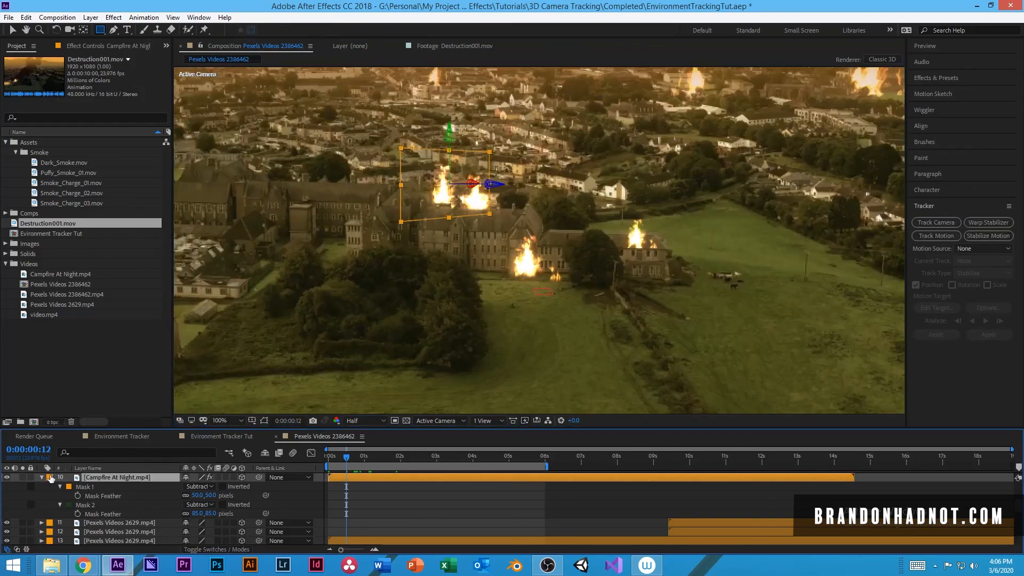
pyautogui.click(42, 478)
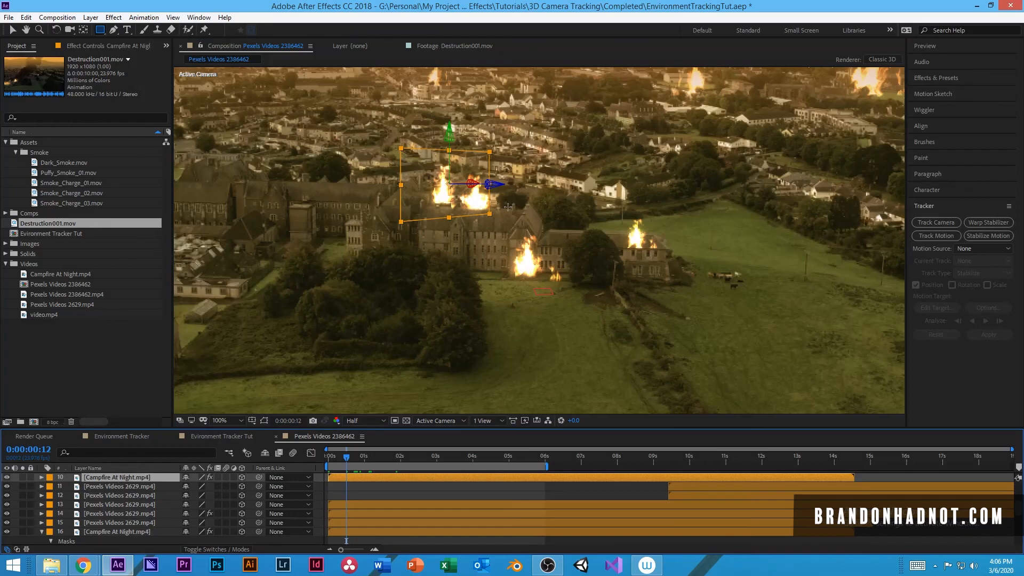
pyautogui.click(127, 486)
pyautogui.click(132, 498)
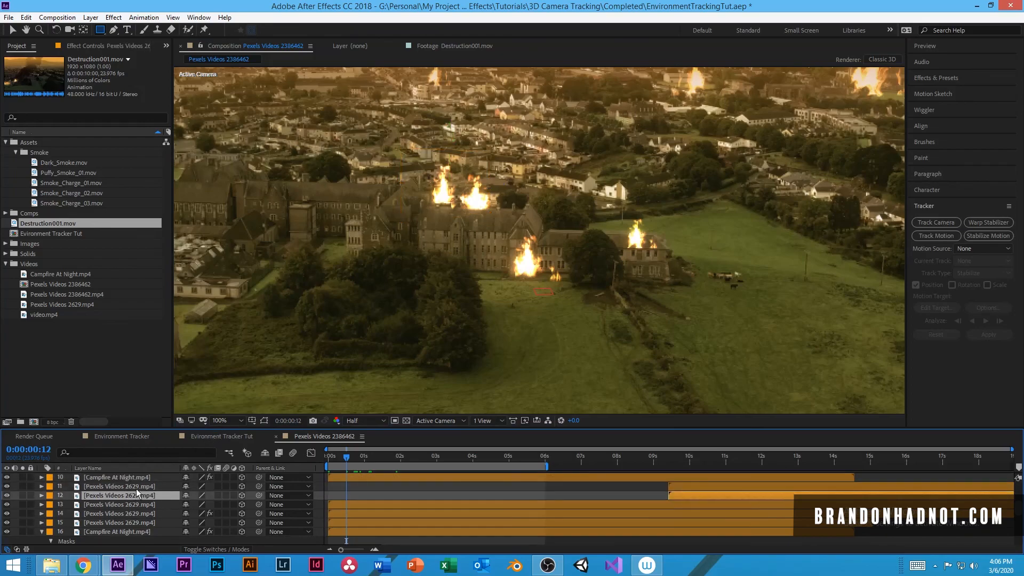
pyautogui.click(136, 480)
pyautogui.click(130, 501)
pyautogui.click(128, 514)
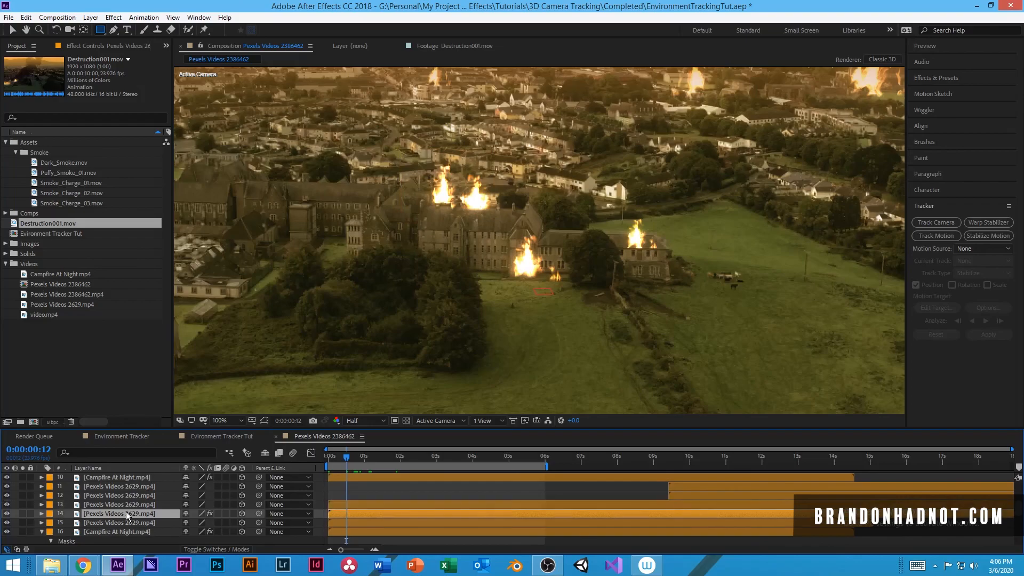
pyautogui.click(132, 479)
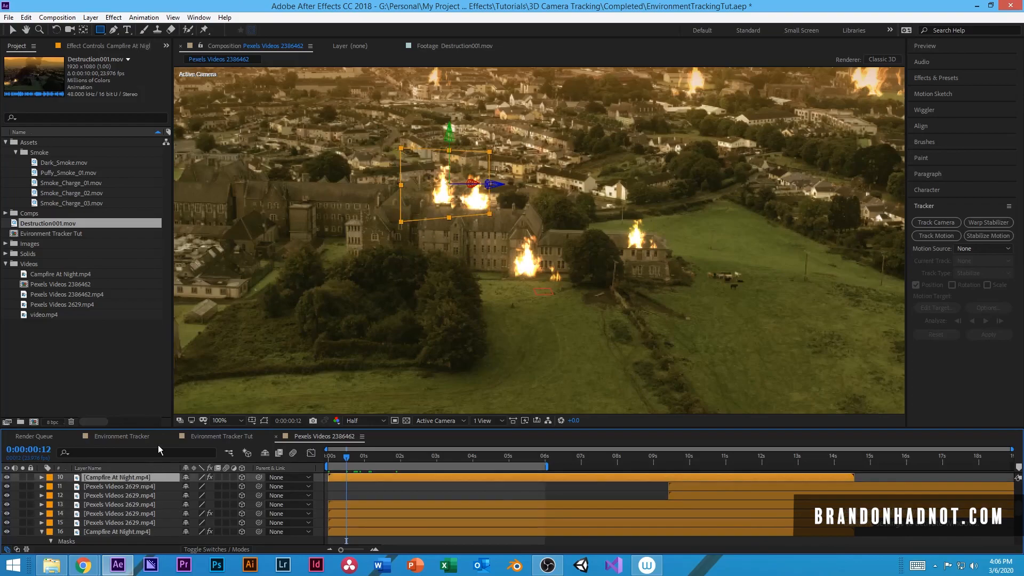
# Create a 1920 x 1080 px solid named Fire Glow with the bright orange colour FF8400
pyautogui.scroll(2, 551, 186)
pyautogui.scroll(-3, 551, 186)
pyautogui.moveTo(555, 199); pyautogui.dragTo(511, 239)
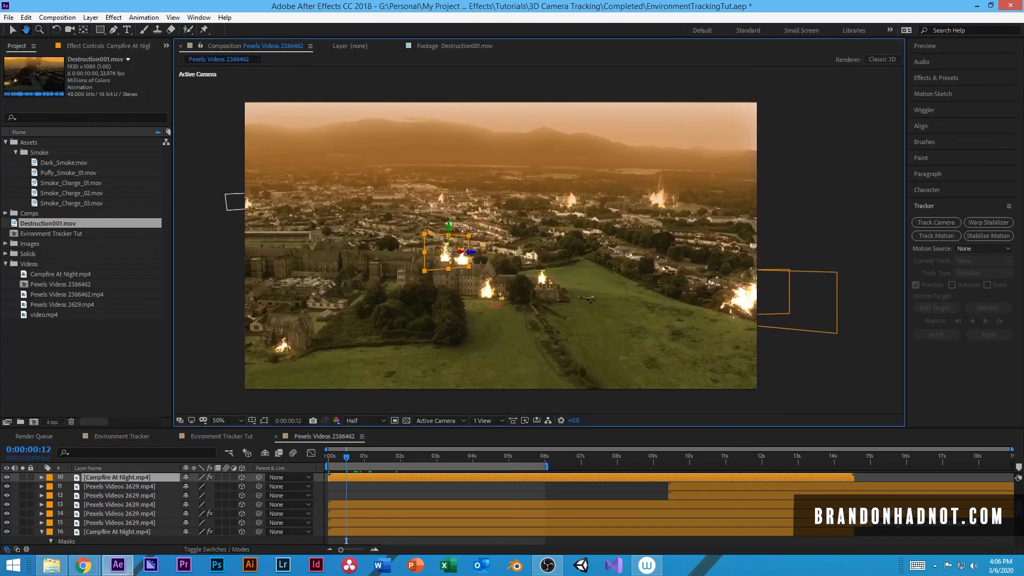
pyautogui.click(90, 17)
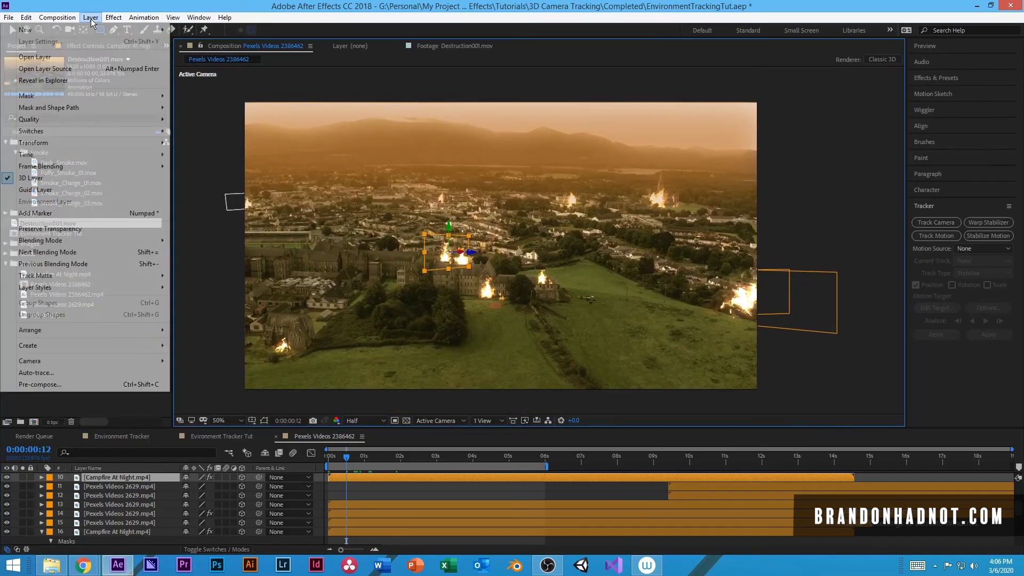
pyautogui.moveTo(88, 29)
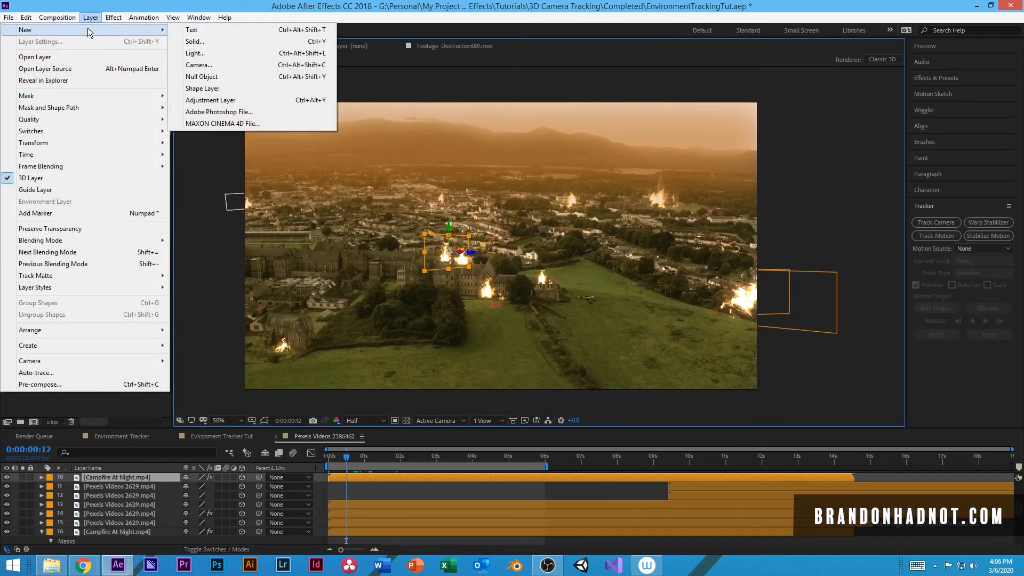
pyautogui.click(220, 41)
pyautogui.click(499, 349)
pyautogui.moveTo(464, 328)
pyautogui.mouseDown()
pyautogui.moveTo(514, 285)
pyautogui.moveTo(499, 249)
pyautogui.mouseUp()
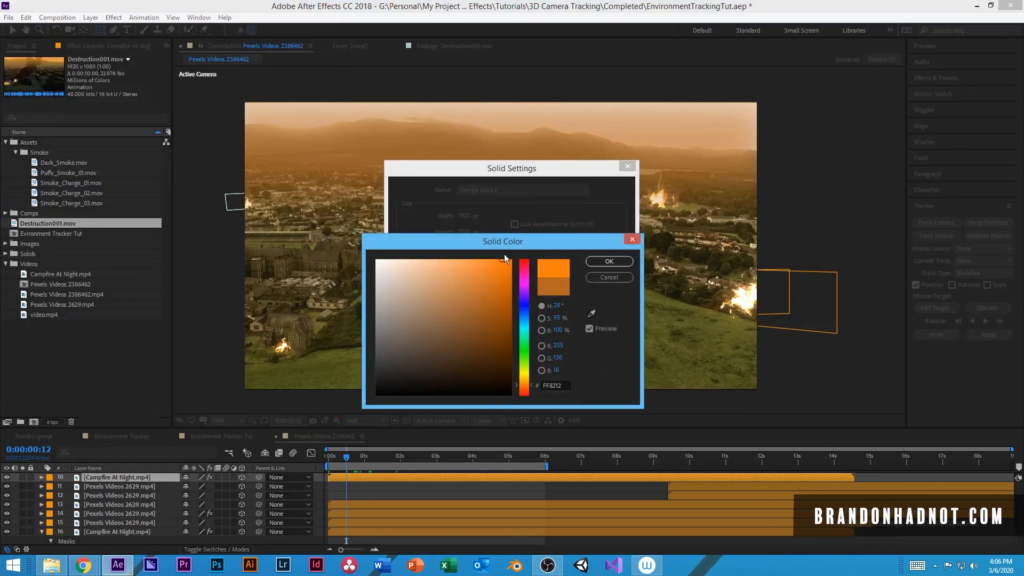
pyautogui.click(525, 384)
pyautogui.moveTo(505, 281); pyautogui.dragTo(526, 252)
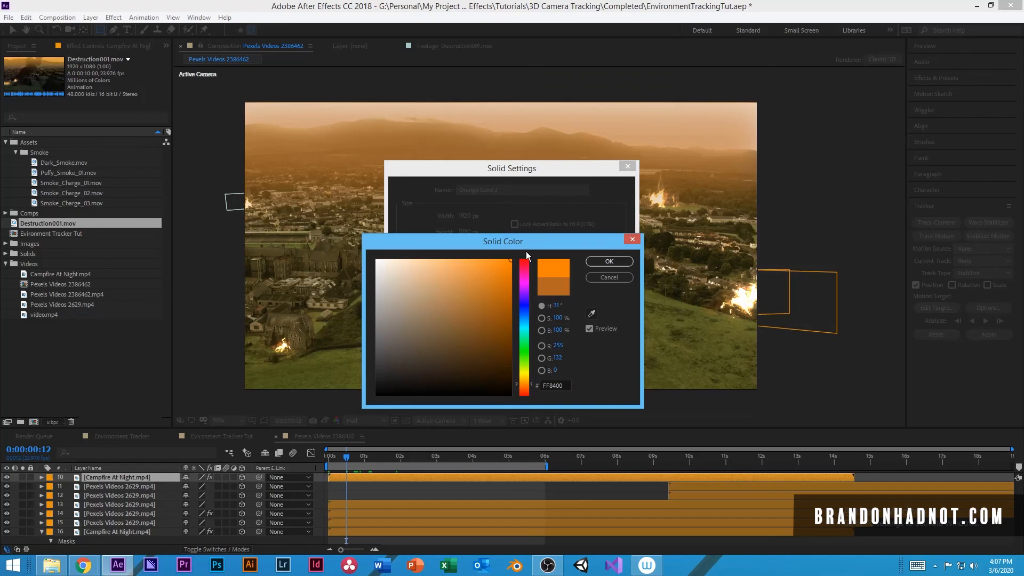
pyautogui.click(600, 262)
pyautogui.moveTo(519, 190); pyautogui.dragTo(418, 194)
pyautogui.press('BackSpace')
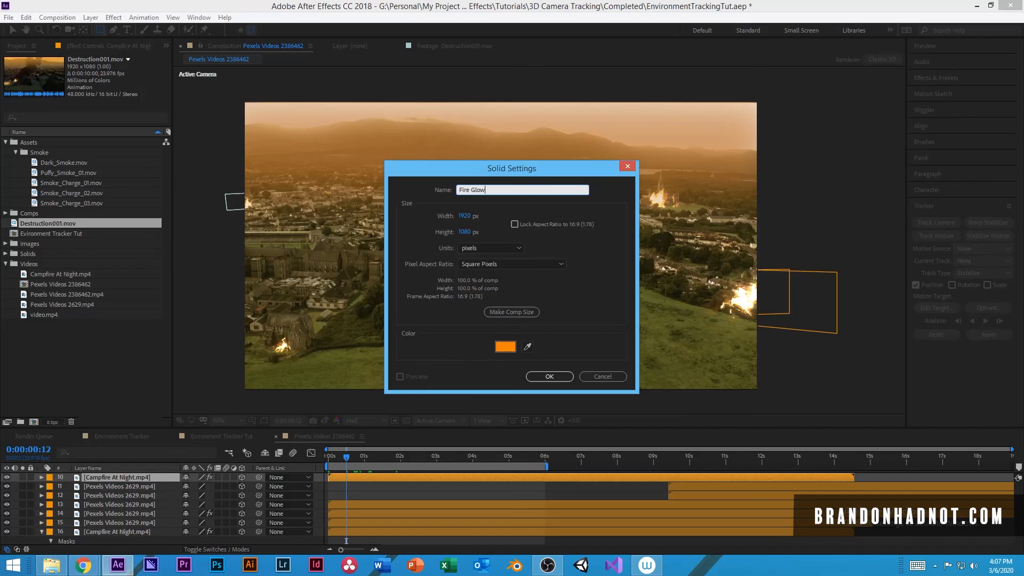
pyautogui.press('Return')
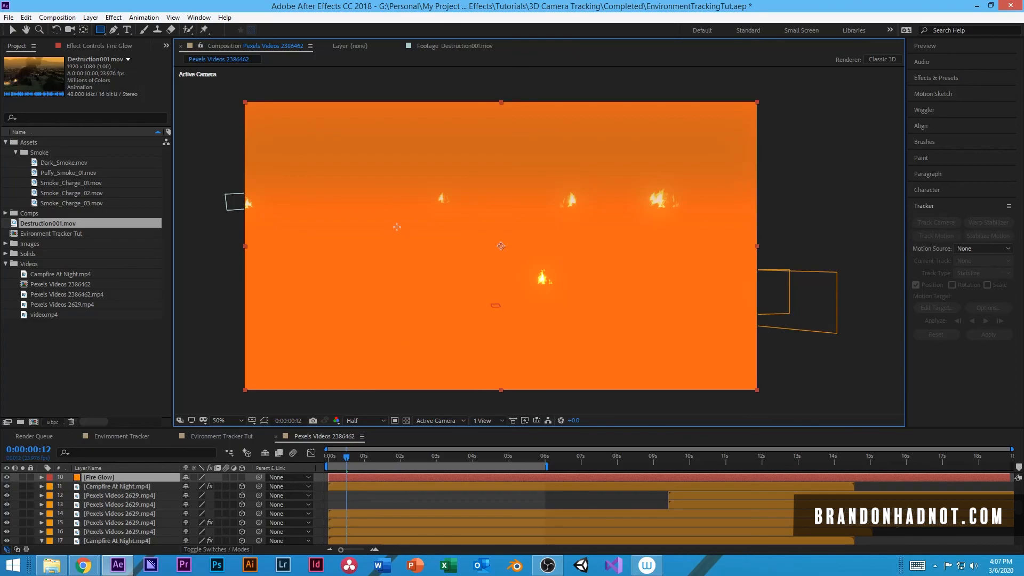
# Move the Fire Glow solid to the very top of the layer stack, above Deep Orange Solid 1
pyautogui.scroll(-3, 108, 502)
pyautogui.scroll(4, 108, 502)
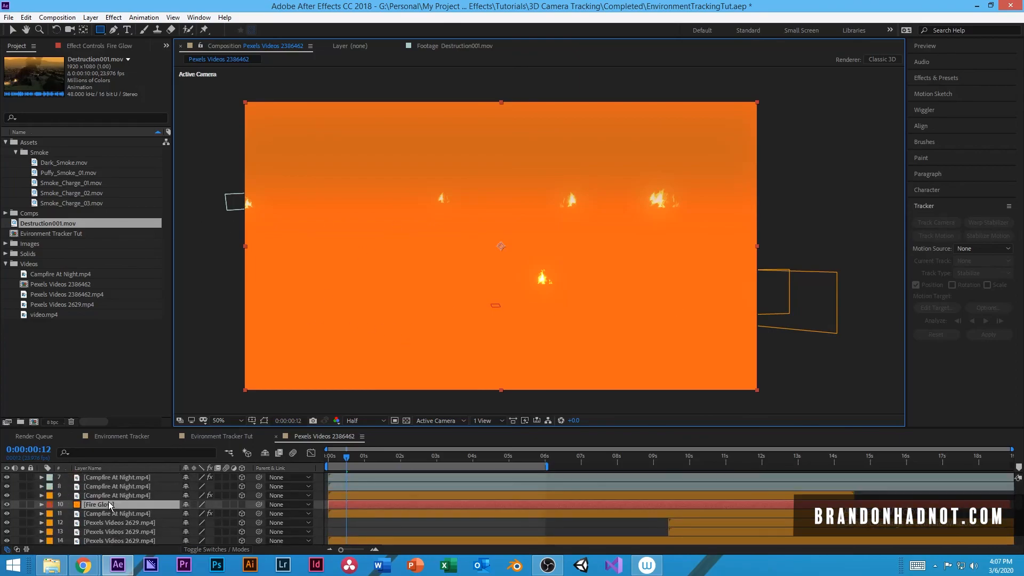
pyautogui.scroll(-1, 108, 502)
pyautogui.scroll(2, 109, 506)
pyautogui.moveTo(113, 530); pyautogui.dragTo(118, 484)
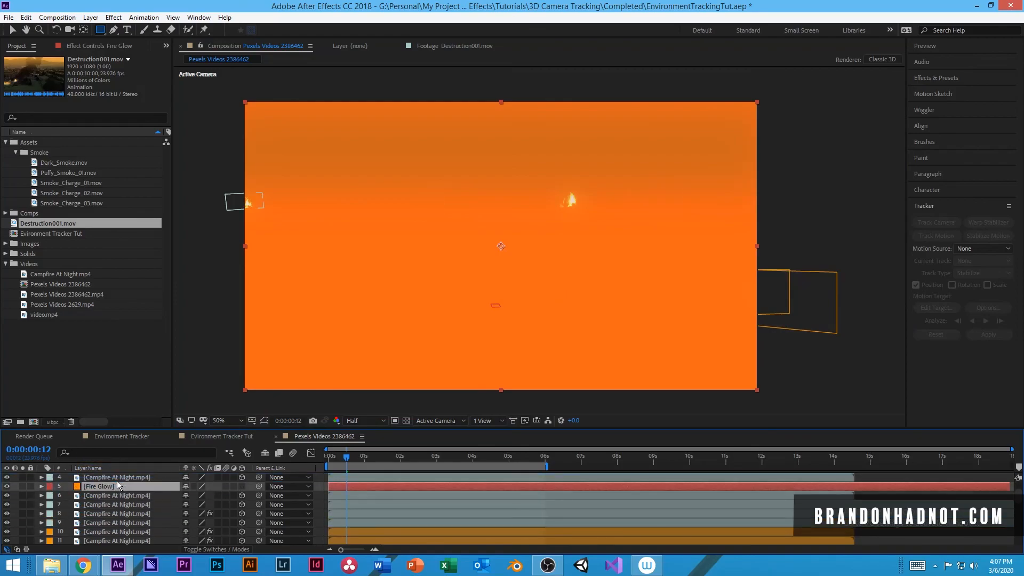
pyautogui.hotkey('ctrl', 'shift', ']')
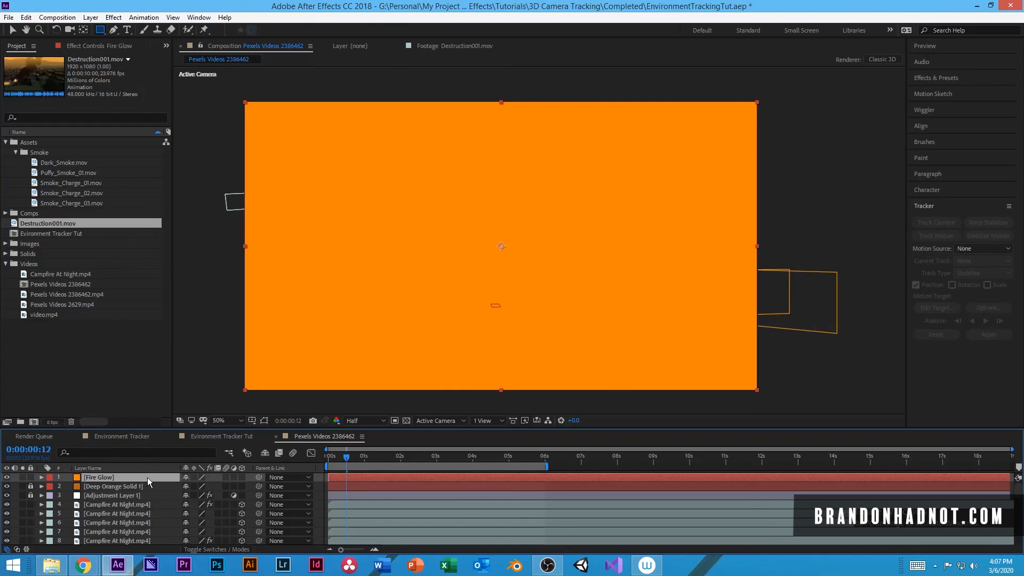
# Set Fire Glow's opacity to 54% and make it a 3D layer, with the Ellipse Tool active
pyautogui.press('t')
pyautogui.moveTo(187, 487); pyautogui.dragTo(167, 492)
pyautogui.click(100, 30)
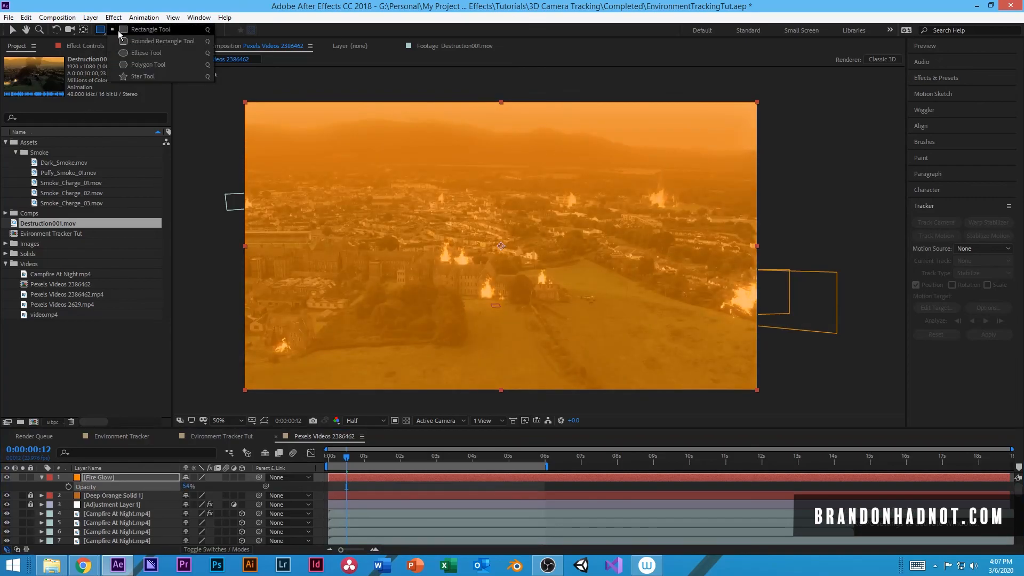
pyautogui.click(139, 52)
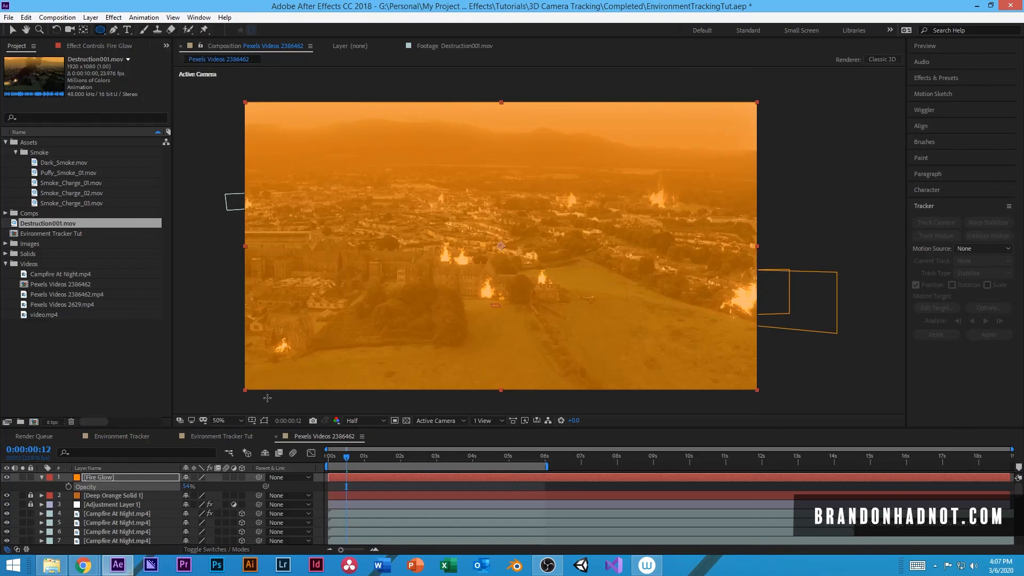
pyautogui.click(242, 477)
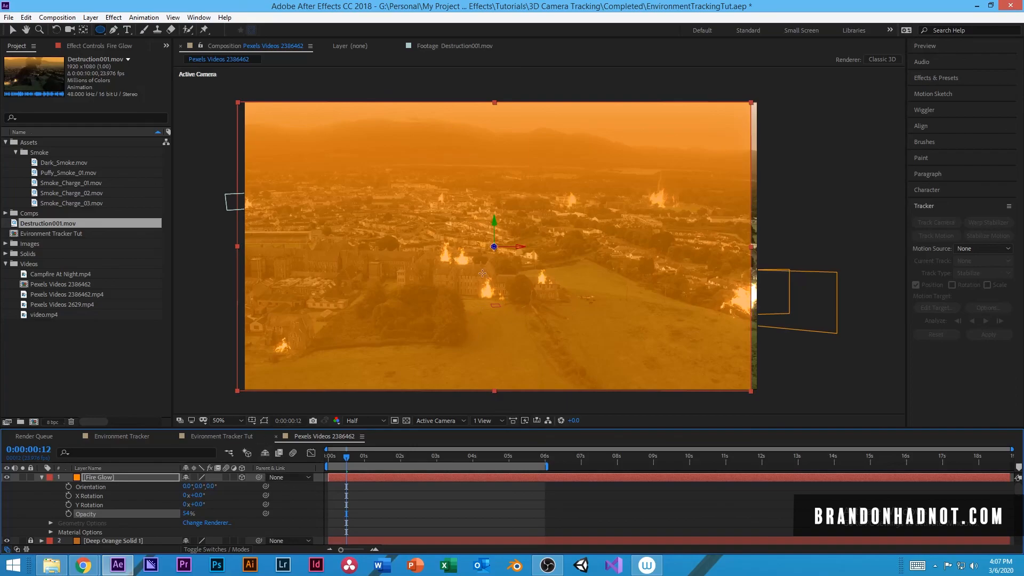
# Mask Fire Glow with an ellipse around the fire at the foot of the large building, feathered by 91 pixels
pyautogui.moveTo(468, 275); pyautogui.dragTo(516, 305)
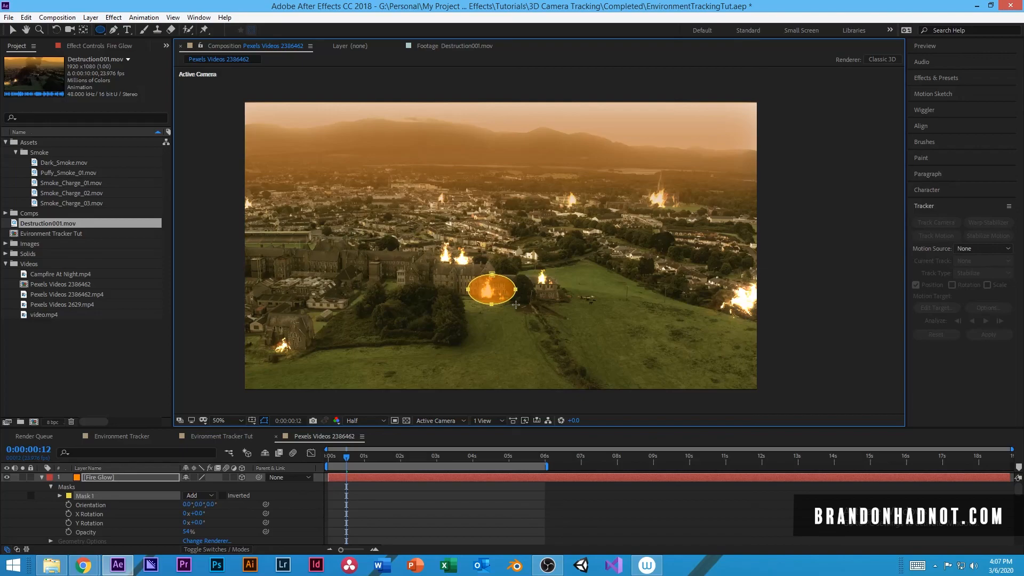
pyautogui.press('f')
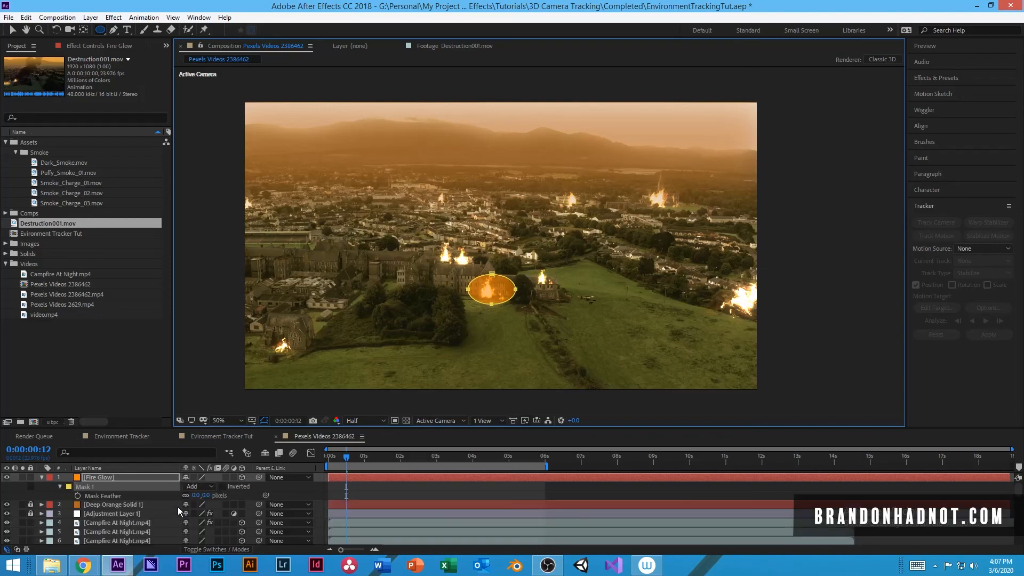
pyautogui.moveTo(199, 495); pyautogui.dragTo(241, 494)
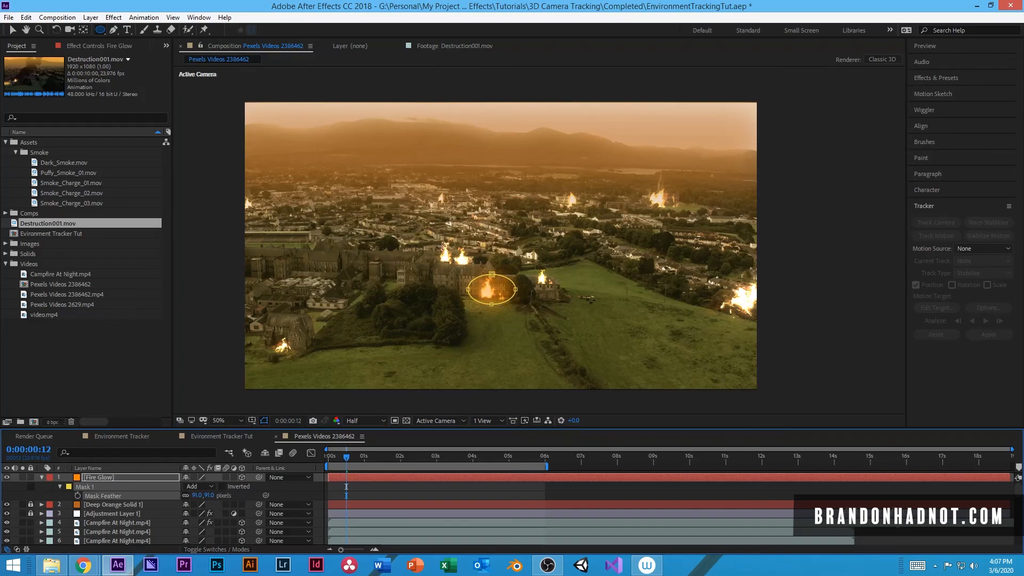
# Add a second elliptical mask to Fire Glow around the two rooftop fires on the large building, feathered by 65 pixels
pyautogui.moveTo(432, 241); pyautogui.dragTo(475, 272)
pyautogui.press('f')
pyautogui.press('f')
pyautogui.moveTo(196, 514); pyautogui.dragTo(229, 515)
# Add a third elliptical mask to Fire Glow around the fire on the ruin in the left foreground, feathered by 72 pixels
pyautogui.moveTo(270, 336); pyautogui.dragTo(301, 358)
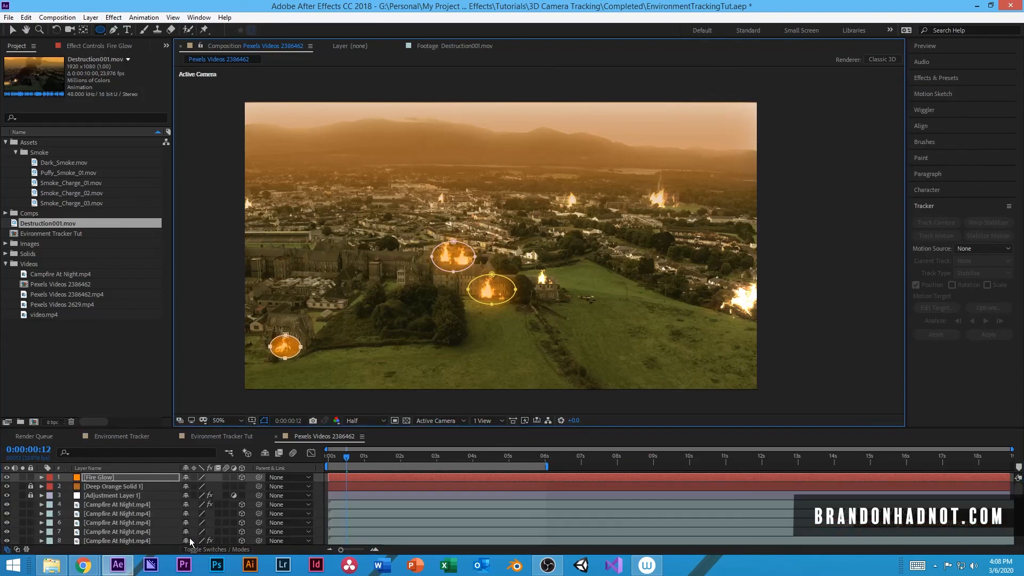
pyautogui.moveTo(195, 532); pyautogui.dragTo(229, 529)
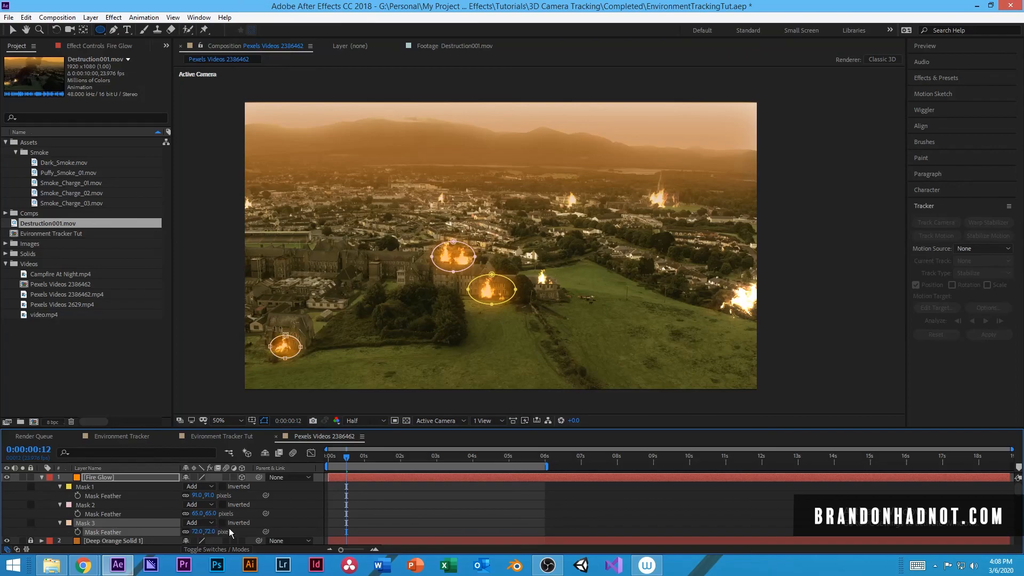
pyautogui.click(440, 507)
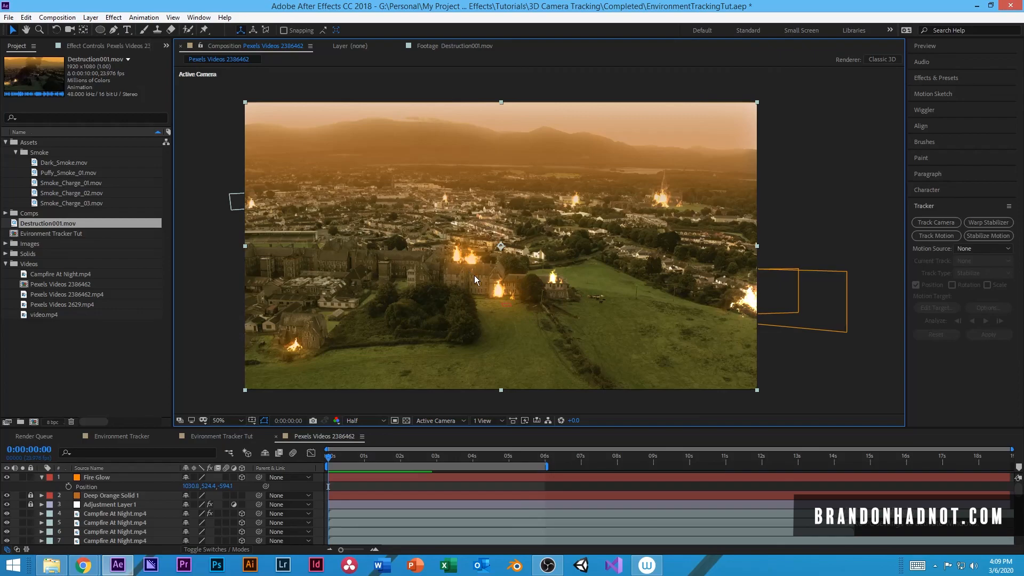
# Preview the shot from its start up close and check how the Fire Glow masks follow the fires
pyautogui.click(101, 487)
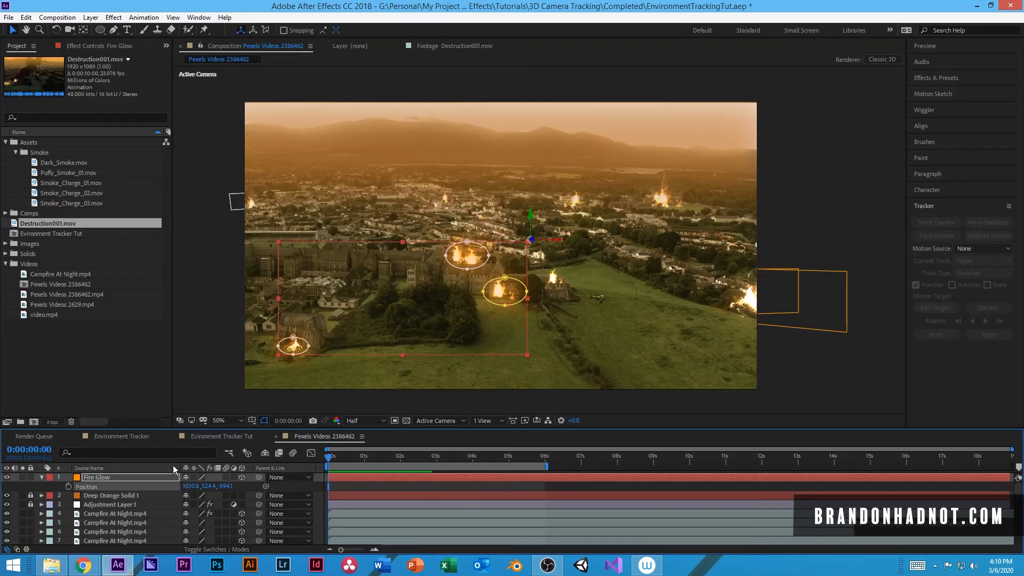
pyautogui.press('.')
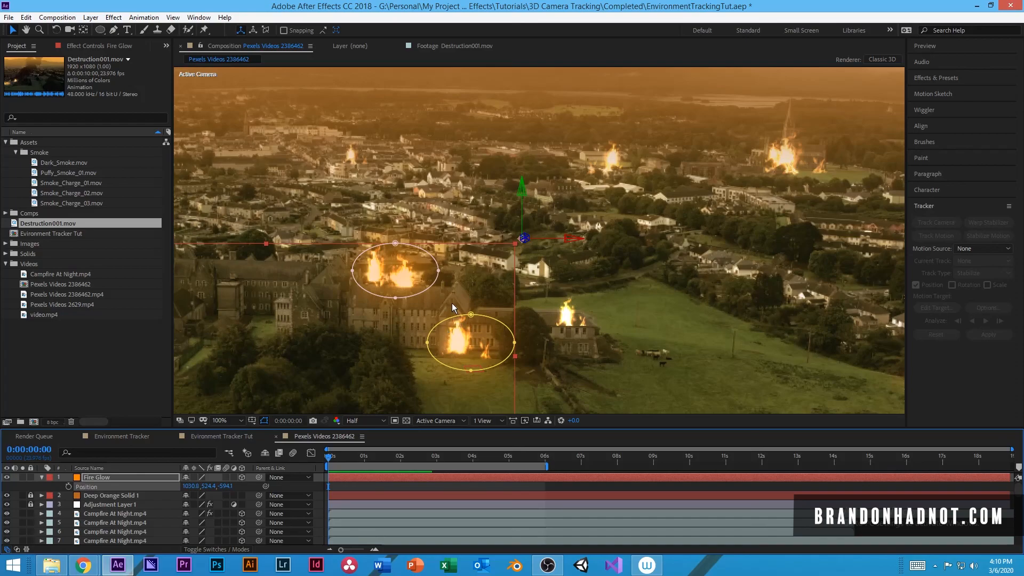
pyautogui.click(470, 487)
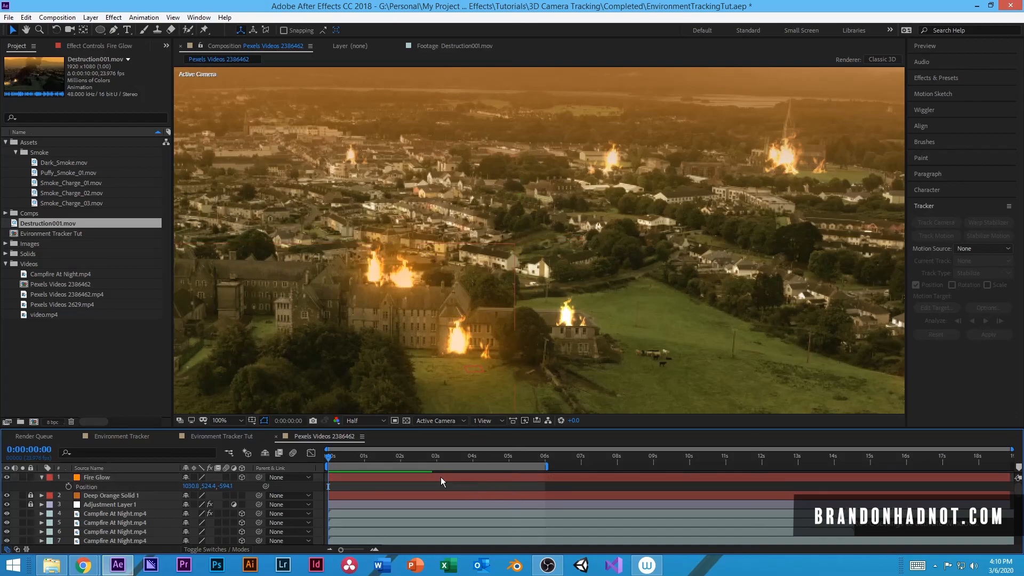
pyautogui.press('space')
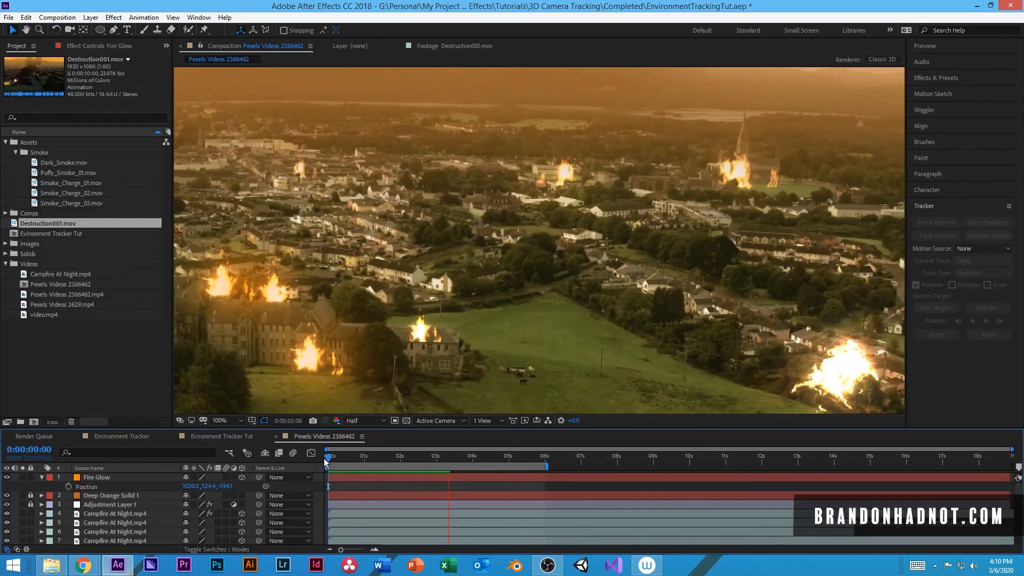
pyautogui.press('space')
pyautogui.click(328, 463)
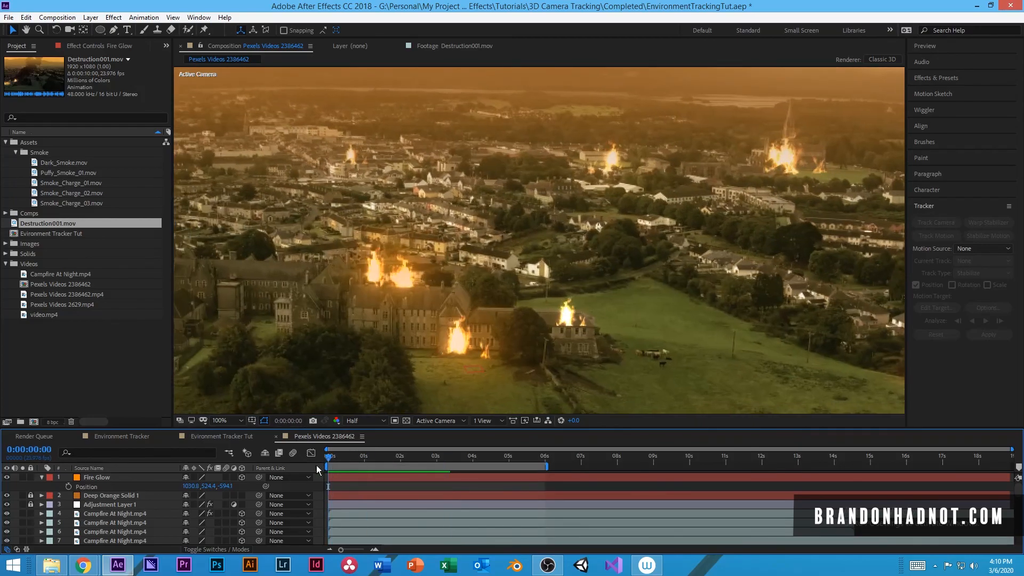
pyautogui.press('space')
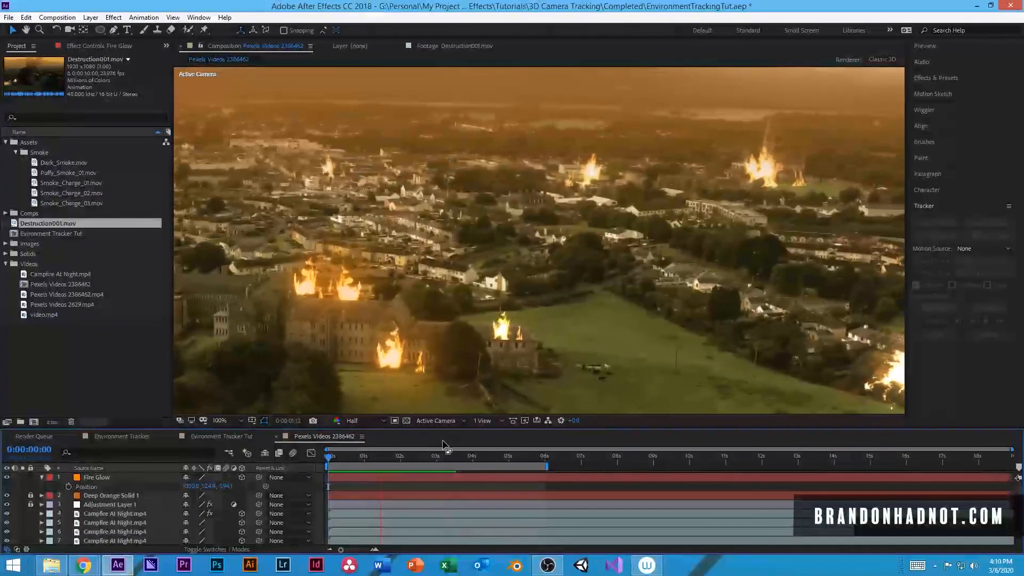
pyautogui.press('space')
pyautogui.press(',')
pyautogui.press(',')
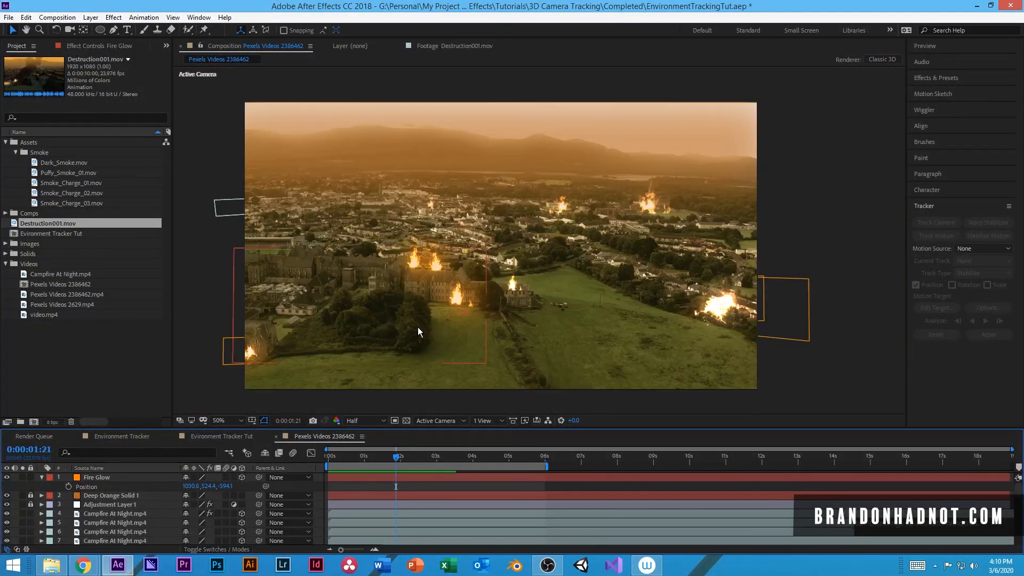
pyautogui.click(479, 327)
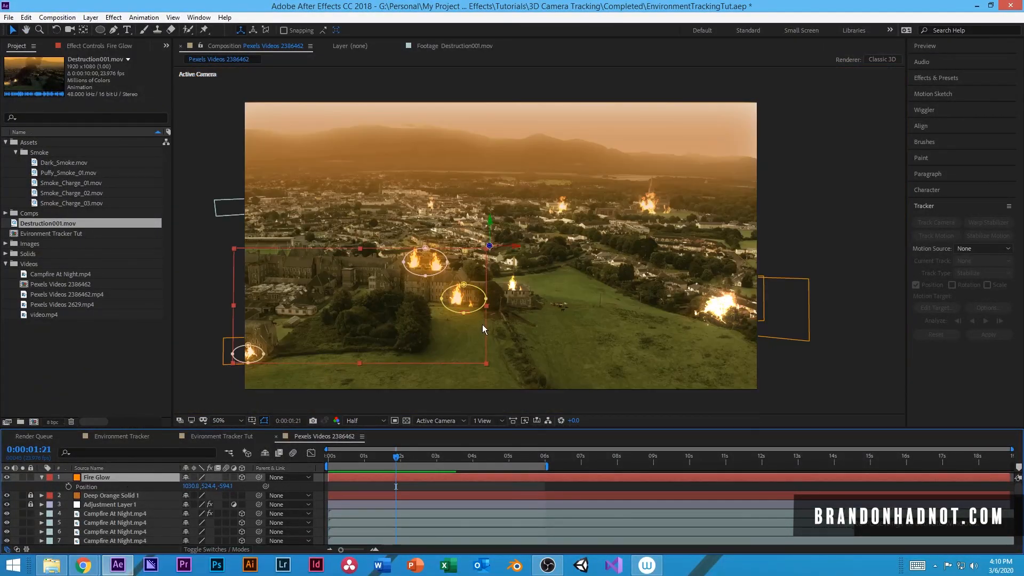
pyautogui.moveTo(479, 312); pyautogui.dragTo(487, 313)
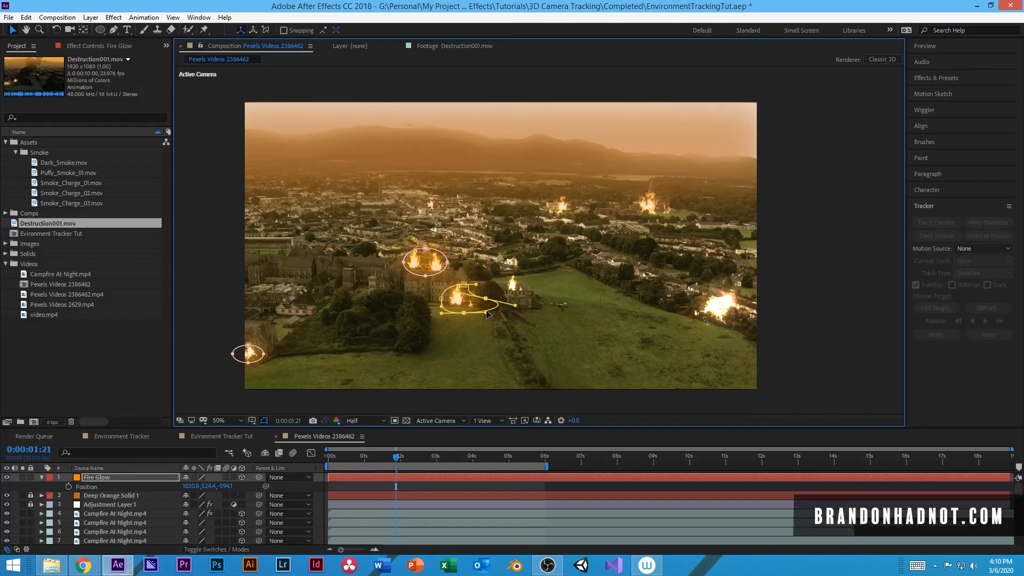
pyautogui.hotkey('ctrl', 'z')
pyautogui.click(418, 488)
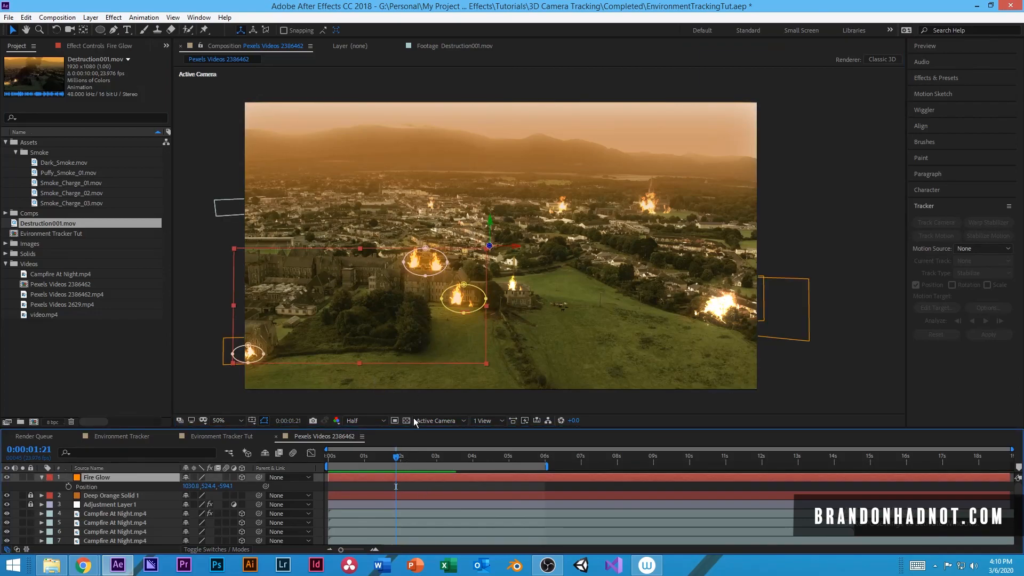
# Create another 1920 x 1080 px solid in the same orange, keeping the default name Orange Solid 2
pyautogui.click(90, 21)
pyautogui.moveTo(97, 29)
pyautogui.click(204, 41)
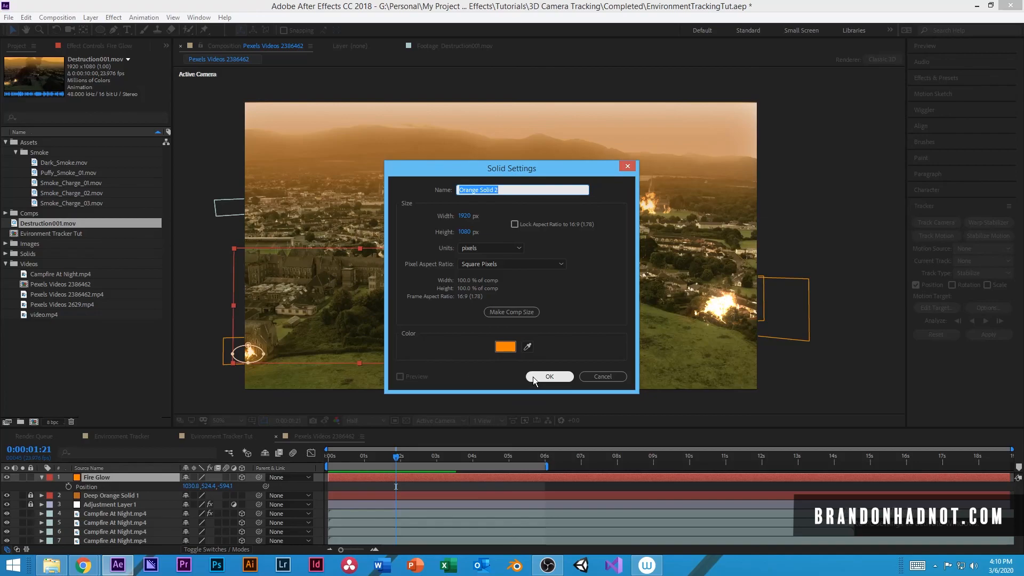
pyautogui.click(535, 377)
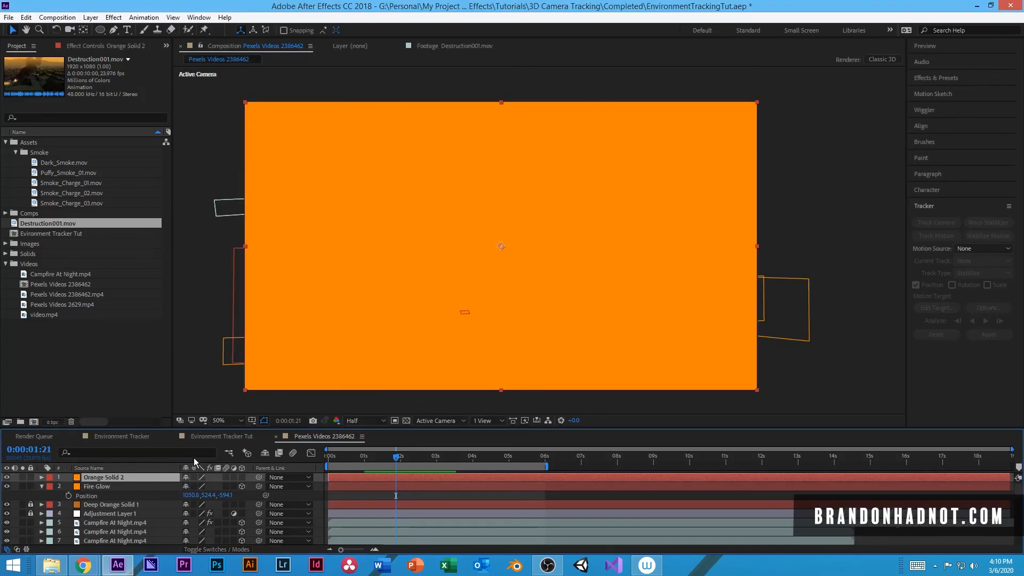
# Set Orange Solid 2's opacity to 20% and lock the layer
pyautogui.press('t')
pyautogui.moveTo(188, 486); pyautogui.dragTo(152, 494)
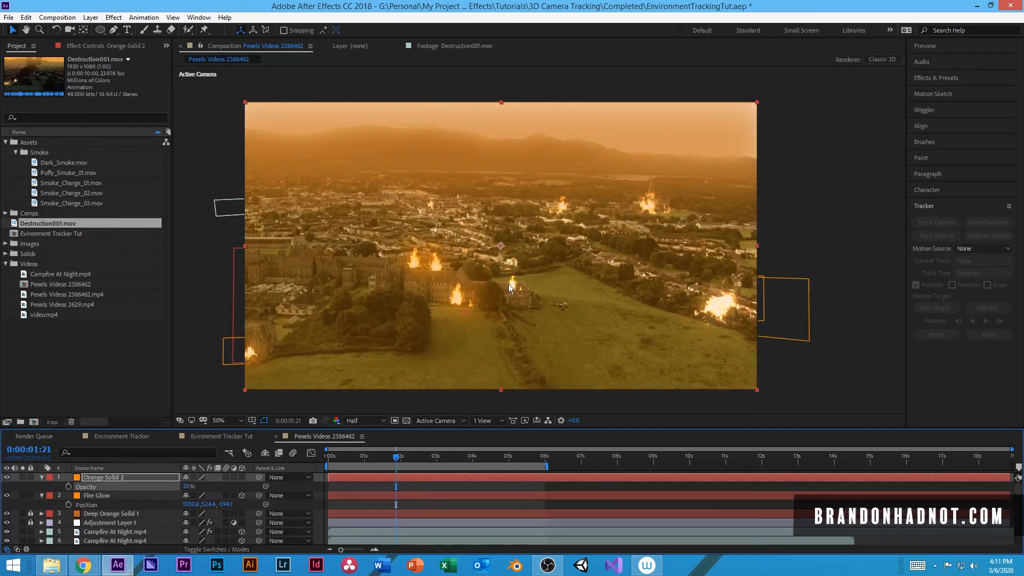
pyautogui.click(30, 477)
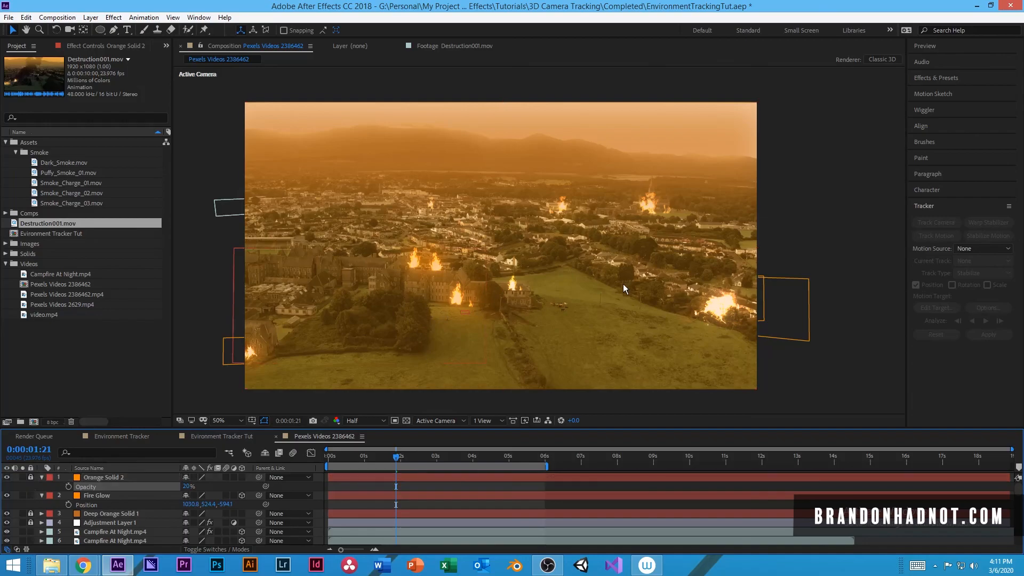
# Copy the Position of the Campfire At Night.mp4 layer burning on the small building at the field's edge
pyautogui.click(507, 282)
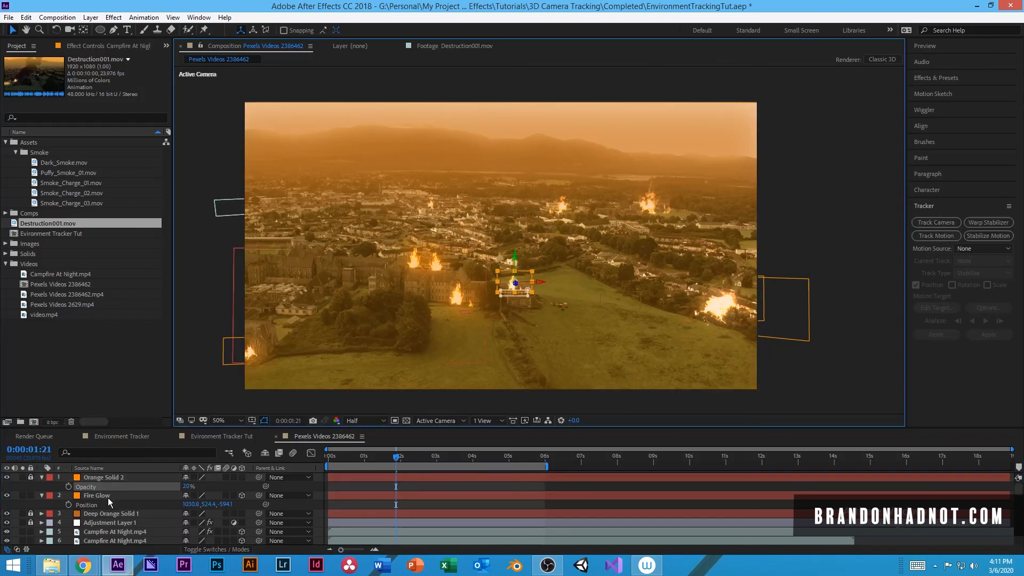
pyautogui.scroll(-4, 108, 497)
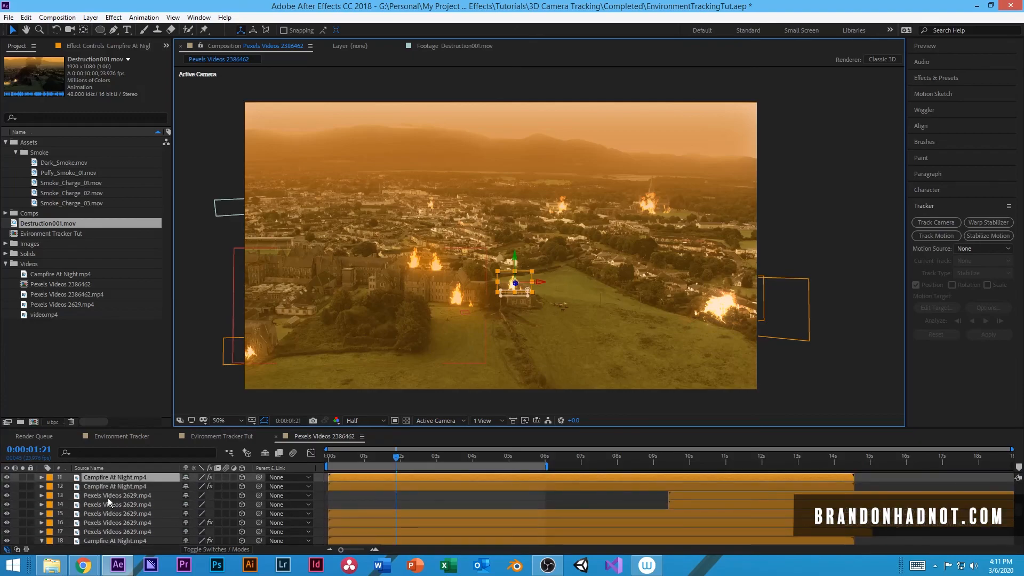
pyautogui.press('p')
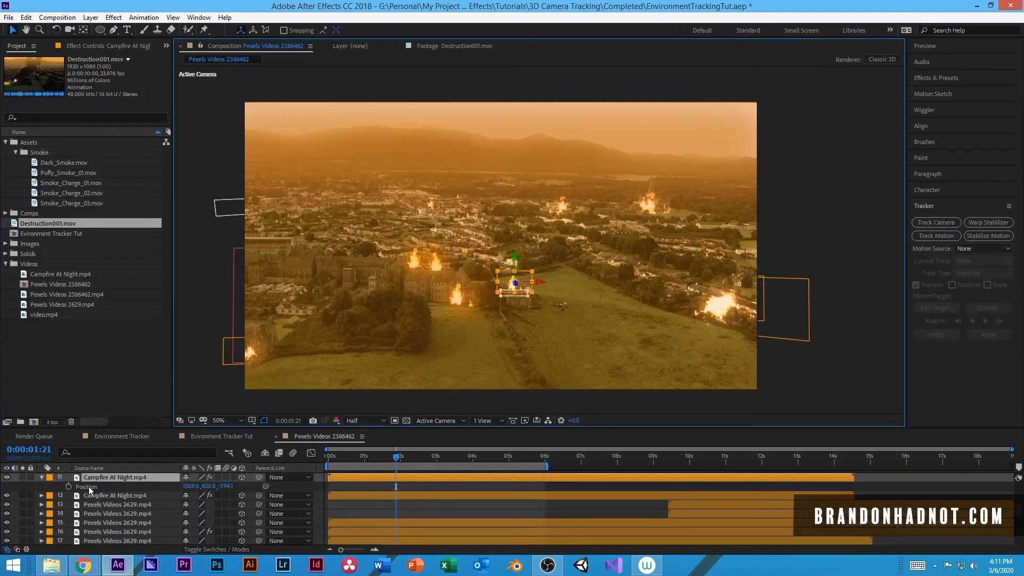
pyautogui.click(89, 487)
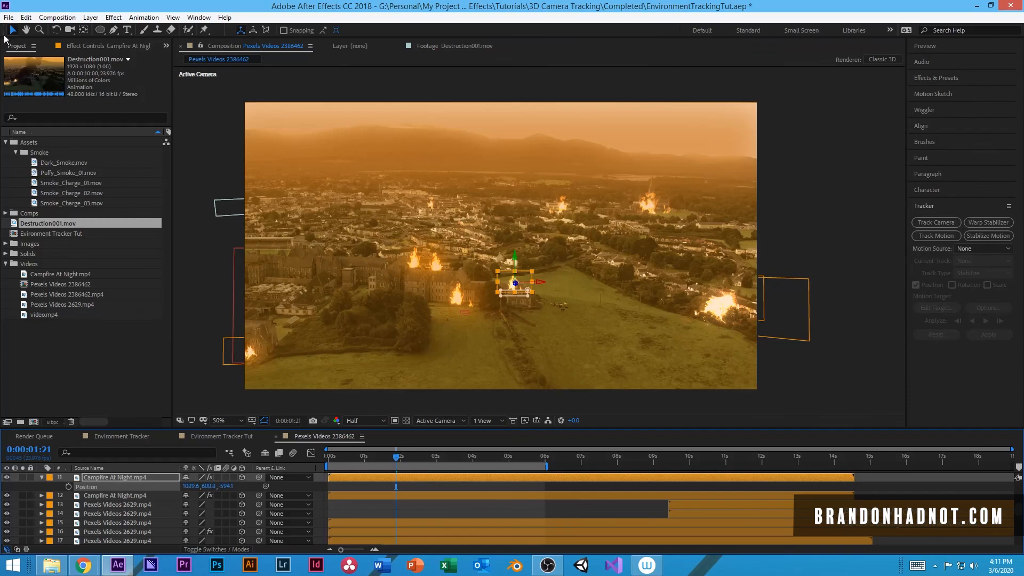
pyautogui.click(26, 17)
pyautogui.click(39, 80)
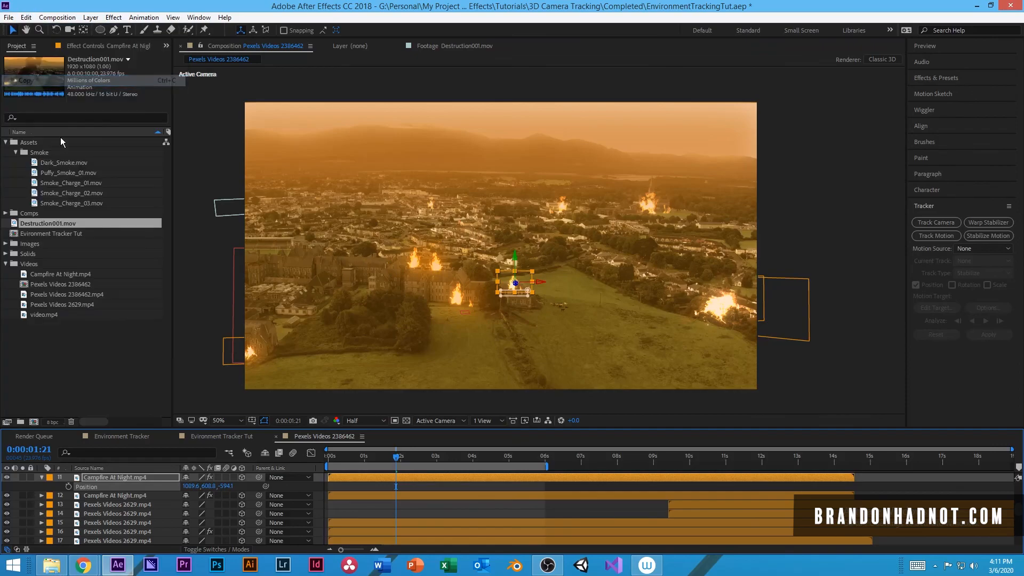
# Unlock Orange Solid 2 and turn it into a 3D layer
pyautogui.scroll(5, 120, 493)
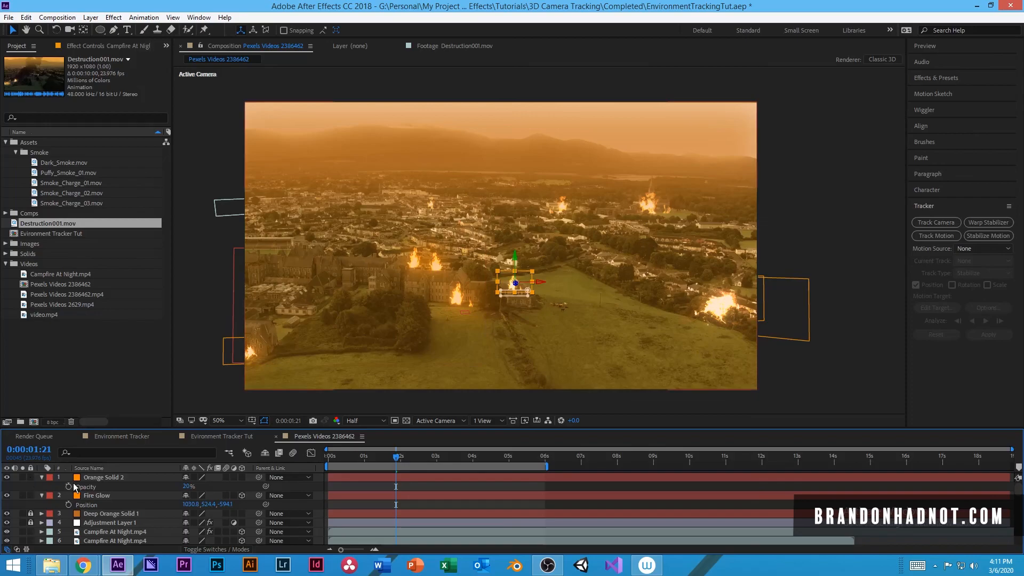
pyautogui.click(110, 478)
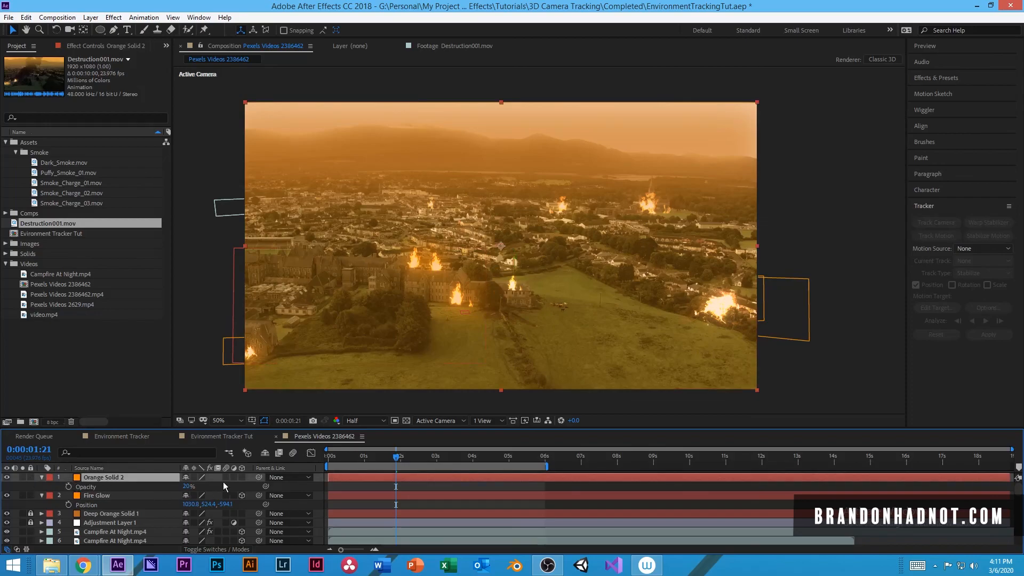
pyautogui.click(242, 478)
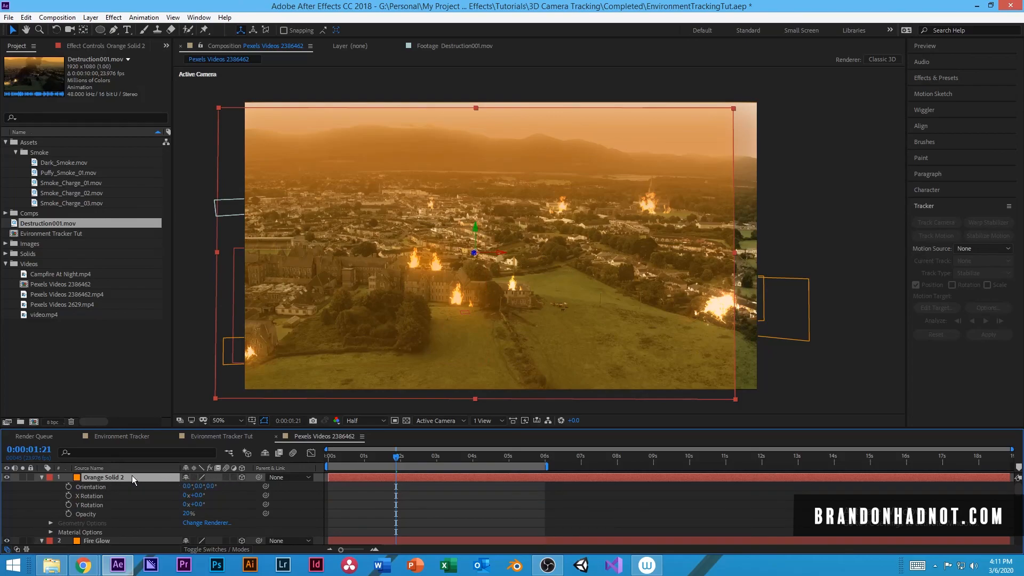
# Paste the copied fire position onto Orange Solid 2's Position property
pyautogui.press('p')
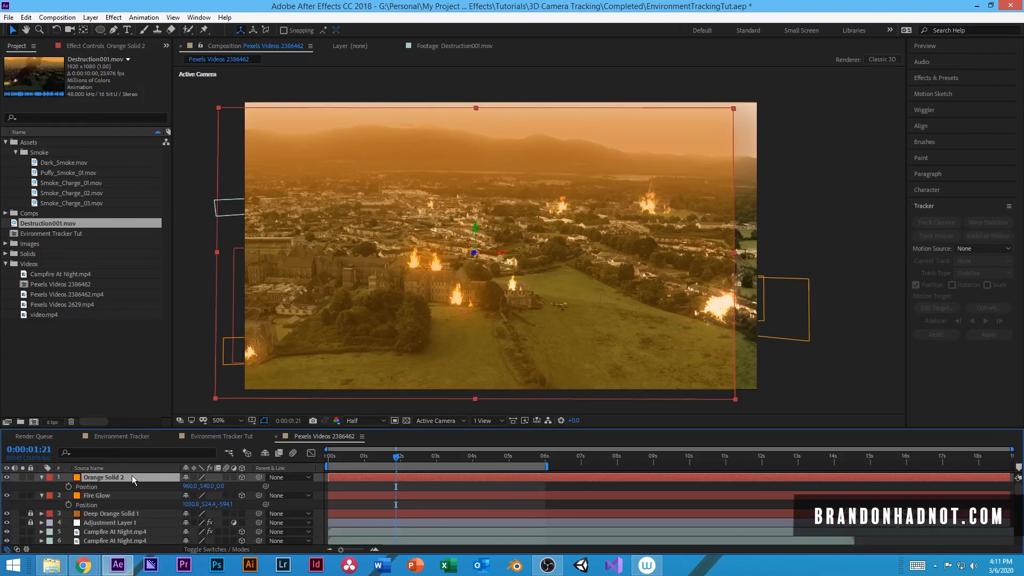
pyautogui.click(92, 488)
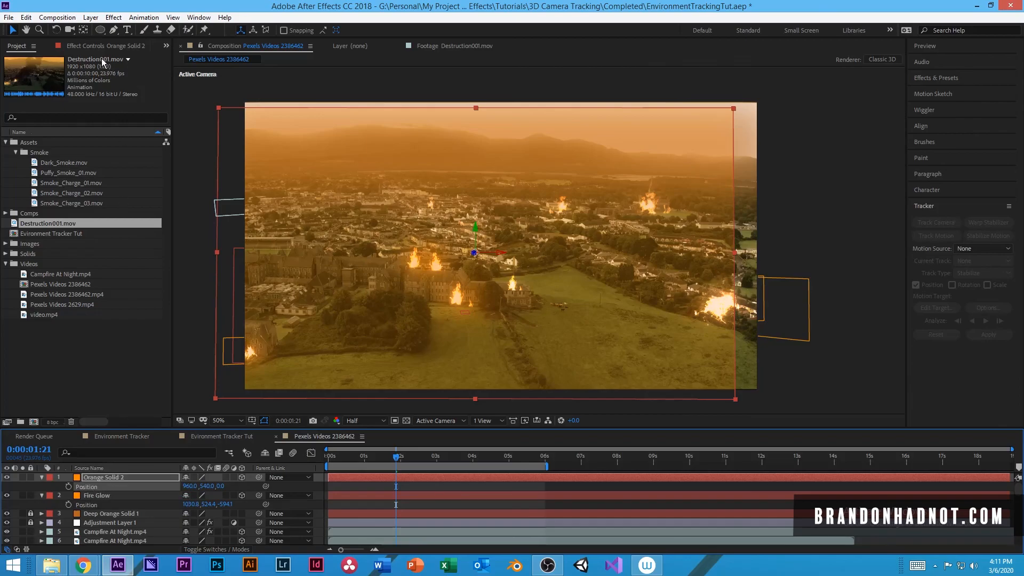
pyautogui.click(26, 17)
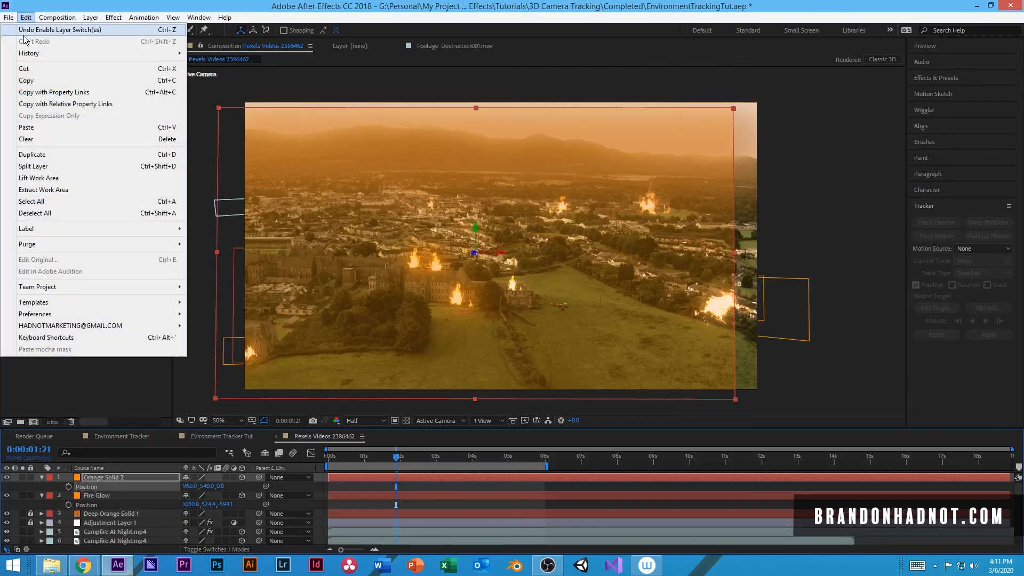
pyautogui.click(129, 131)
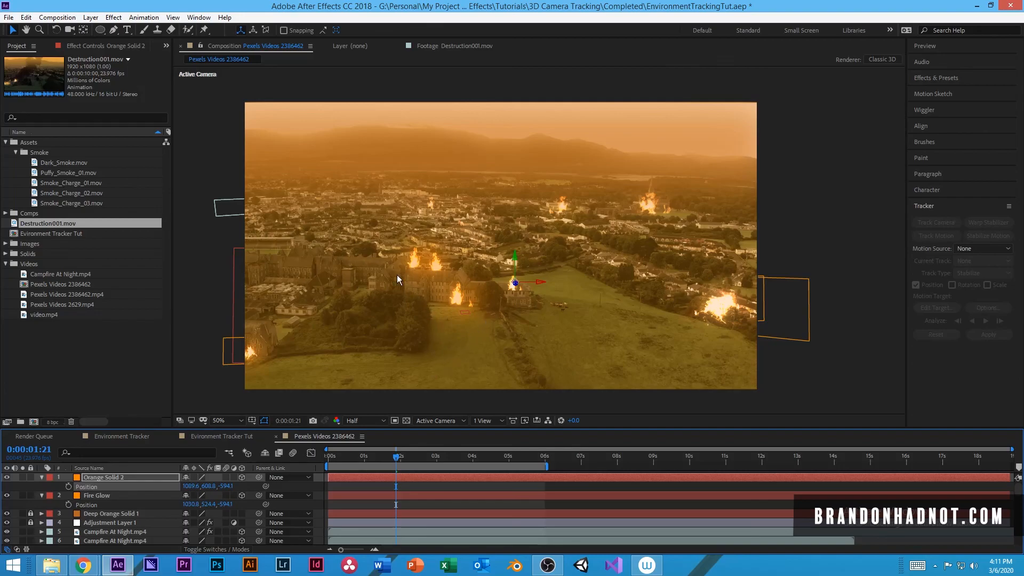
# Mask Orange Solid 2 with a small ellipse around the small building's fire, feathered by 64 pixels
pyautogui.click(99, 30)
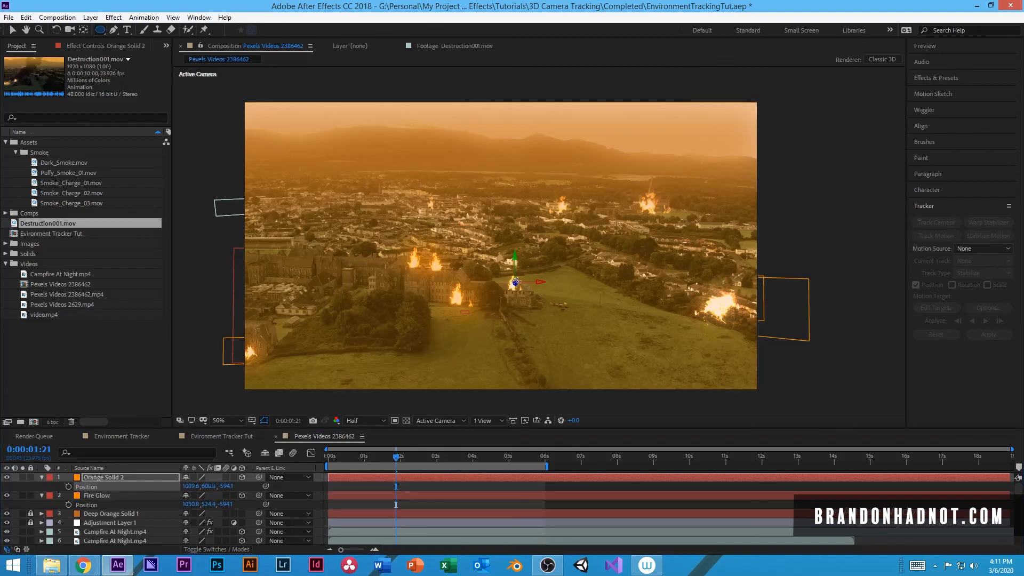
pyautogui.moveTo(507, 278); pyautogui.dragTo(531, 302)
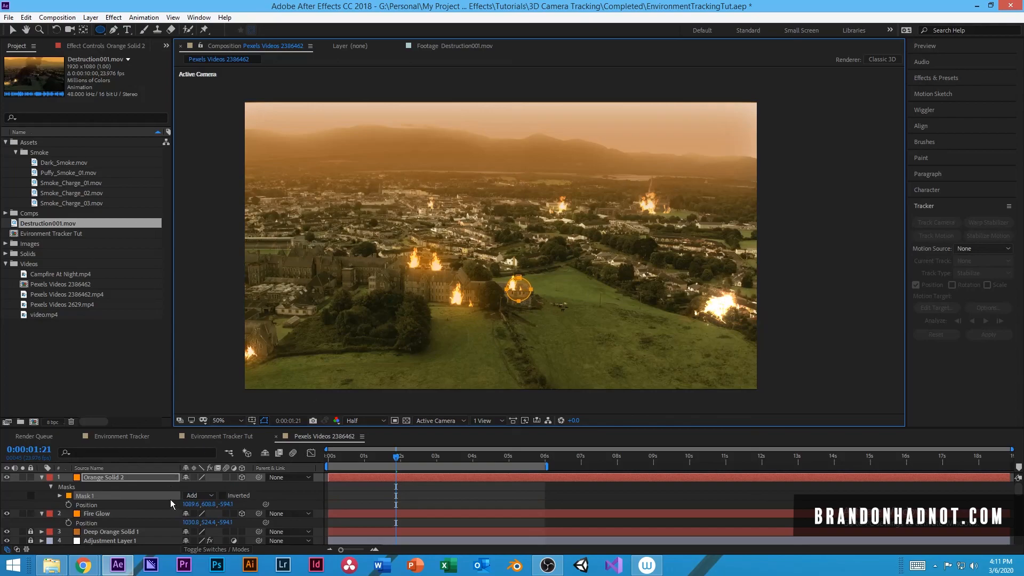
pyautogui.click(60, 495)
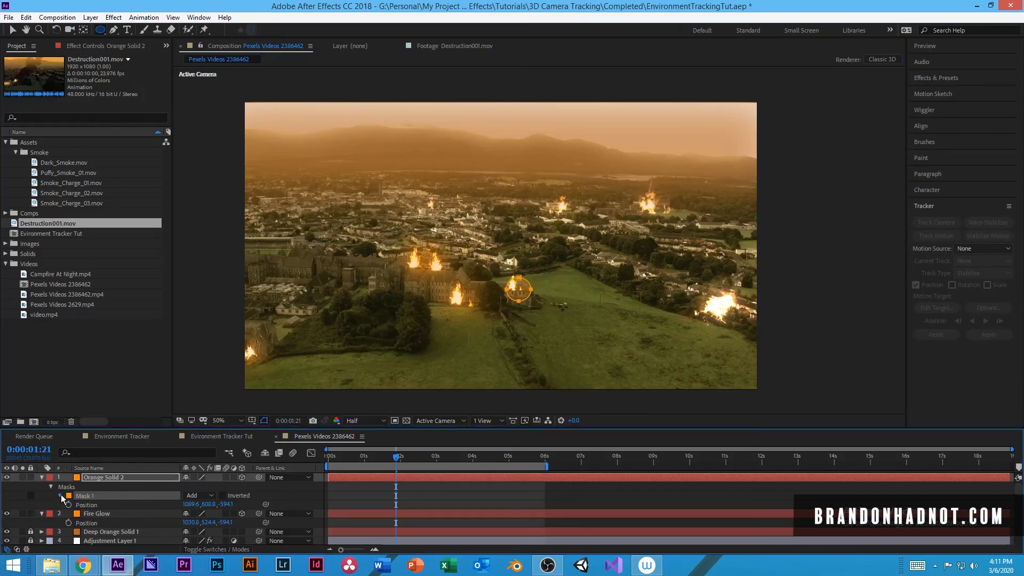
pyautogui.moveTo(195, 514); pyautogui.dragTo(212, 514)
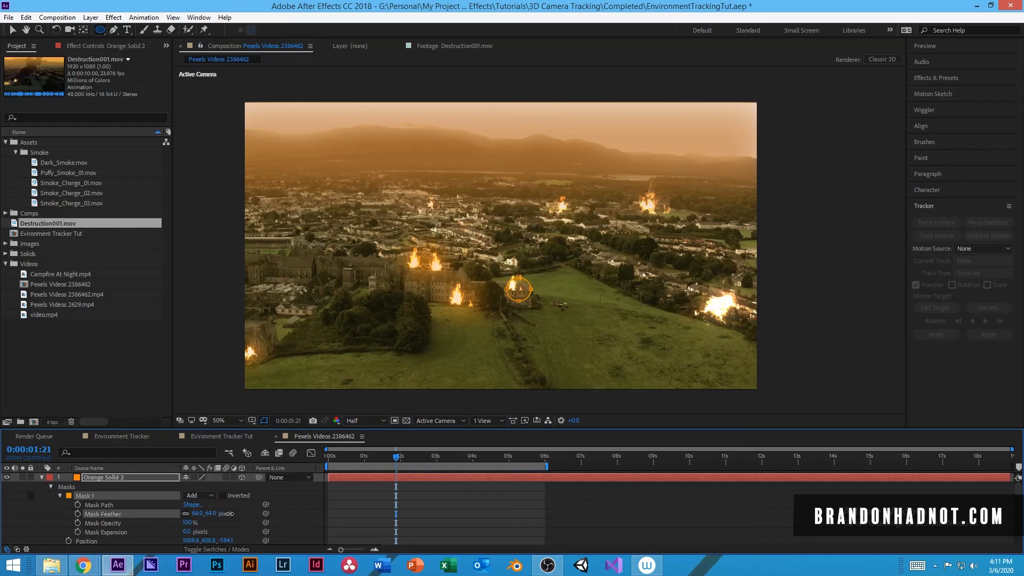
pyautogui.click(264, 421)
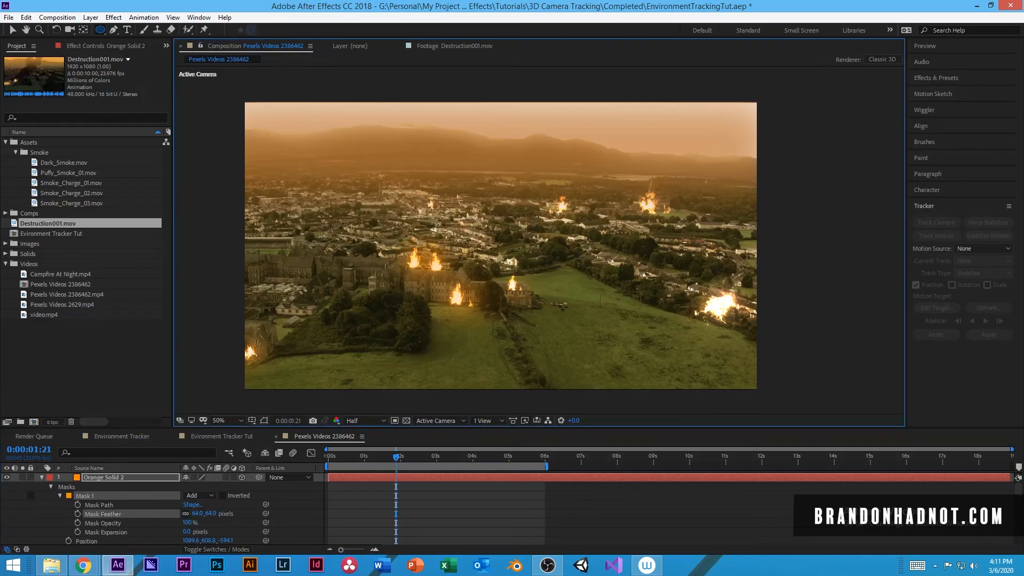
# Add a second elliptical mask to Orange Solid 2 around the large fire at the field's right edge, feathered by 65 pixels
pyautogui.moveTo(686, 291); pyautogui.dragTo(745, 326)
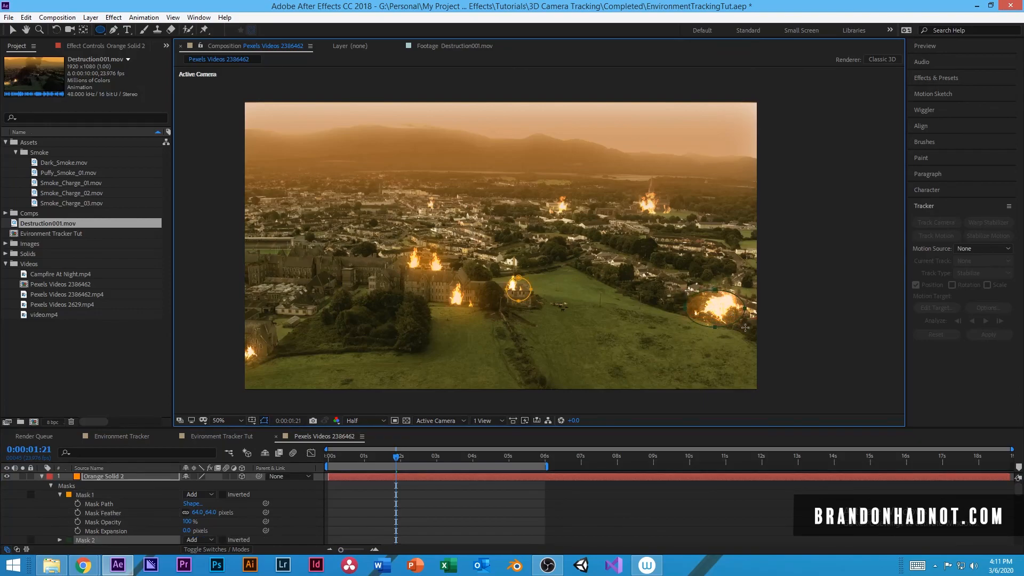
pyautogui.scroll(1, 152, 517)
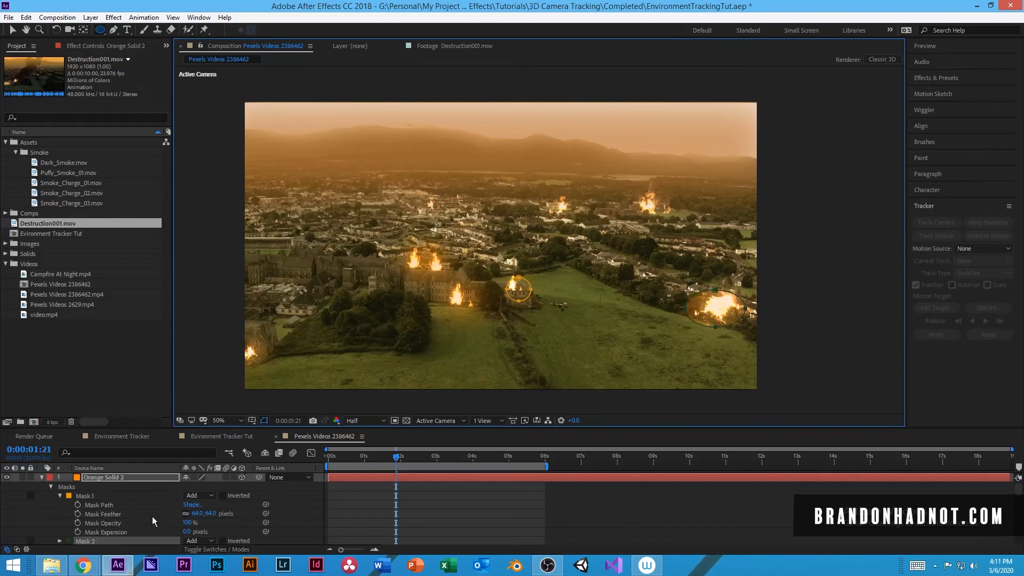
pyautogui.scroll(-4, 152, 516)
pyautogui.scroll(3, 152, 516)
pyautogui.press('f')
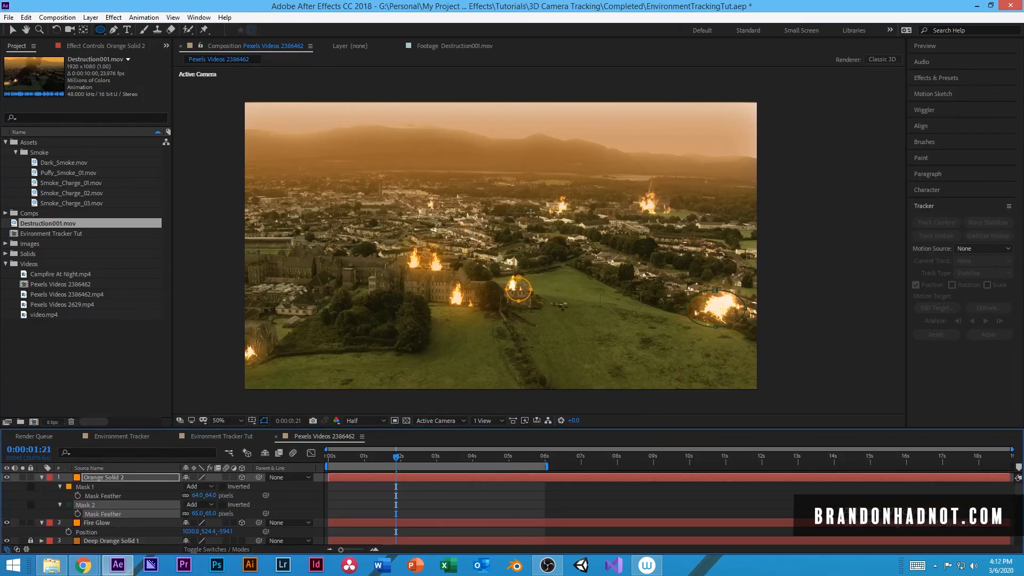
pyautogui.click(41, 478)
# Preview the shot to check the new orange glow patches, and return to the first frame
pyautogui.press('space')
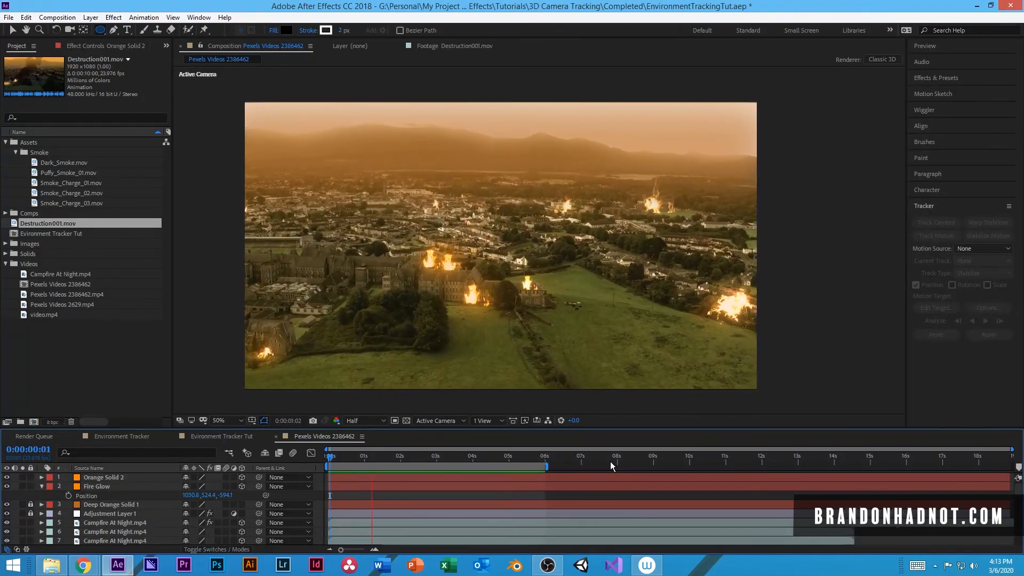
pyautogui.press('space')
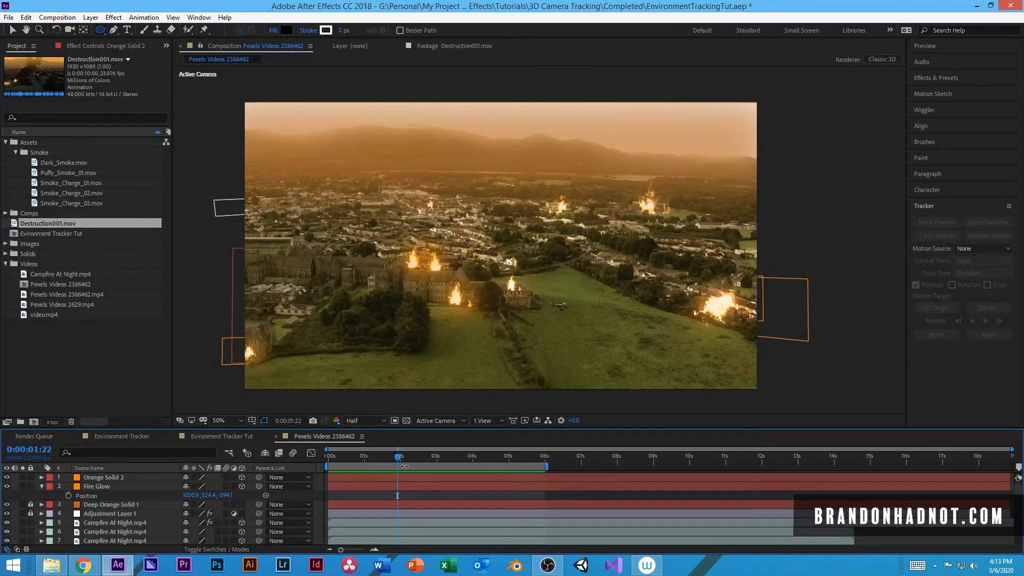
pyautogui.moveTo(395, 459); pyautogui.dragTo(326, 468)
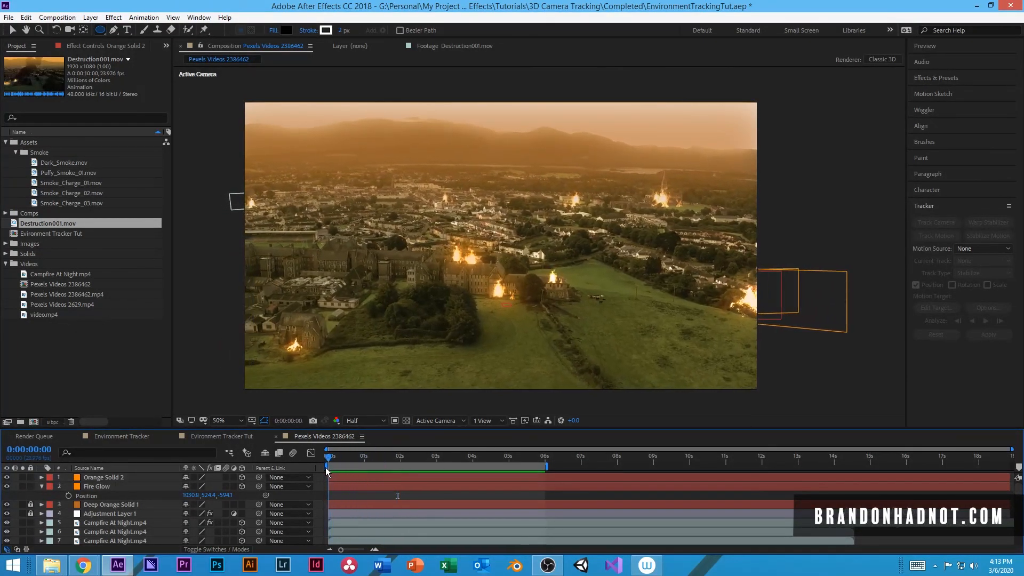
# Lock the Orange Solid 2 and Fire Glow layers together
pyautogui.click(41, 487)
pyautogui.click(87, 477)
pyautogui.keyDown('shift'); pyautogui.click(86, 486); pyautogui.keyUp('shift')
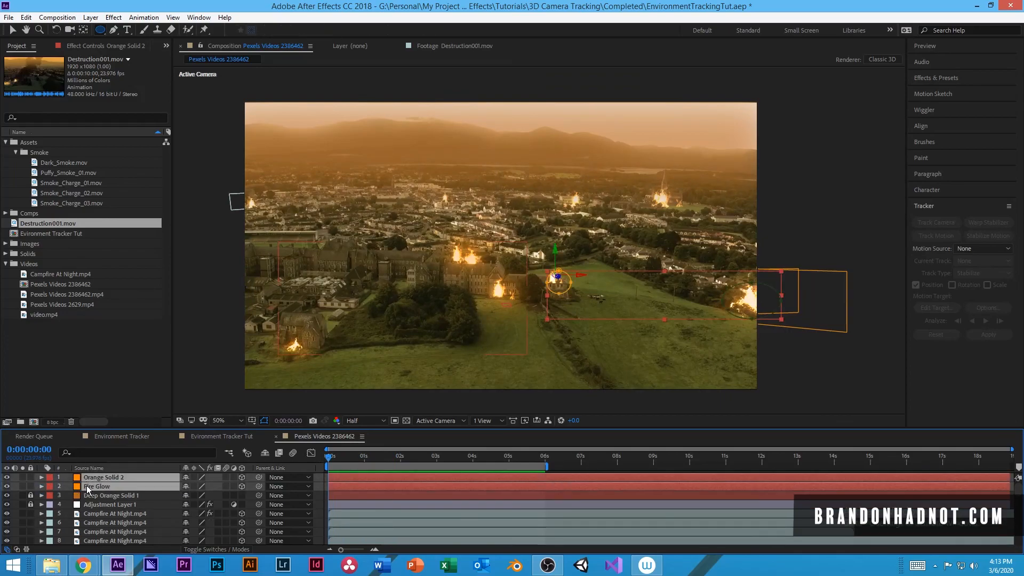
pyautogui.click(30, 486)
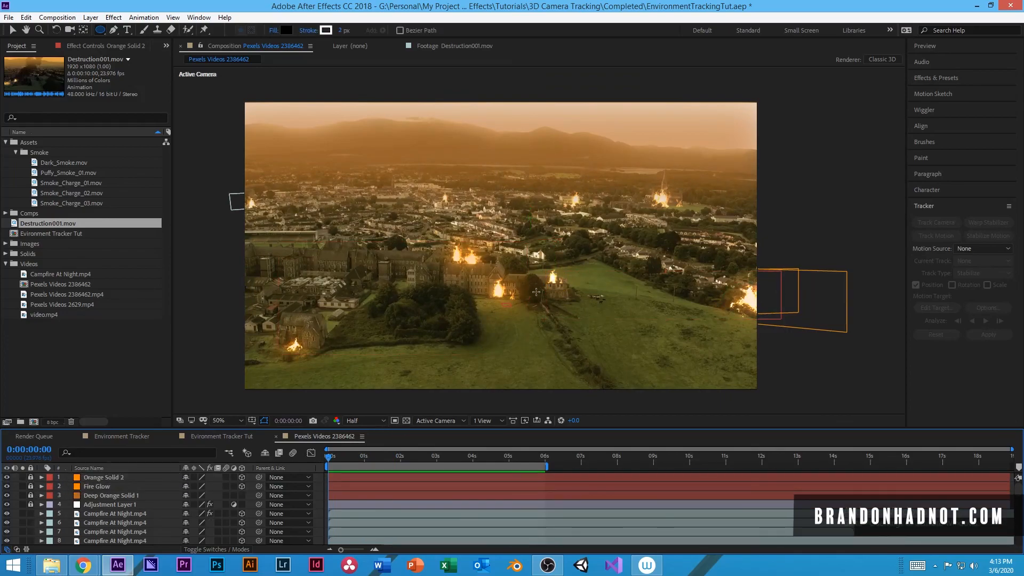
# Duplicate the Campfire At Night.mp4 layer of the fire at the foot of the large central building
pyautogui.scroll(-1, 493, 301)
pyautogui.scroll(3, 493, 301)
pyautogui.press('h')
pyautogui.moveTo(610, 226); pyautogui.dragTo(645, 227)
pyautogui.moveTo(590, 272); pyautogui.dragTo(541, 320)
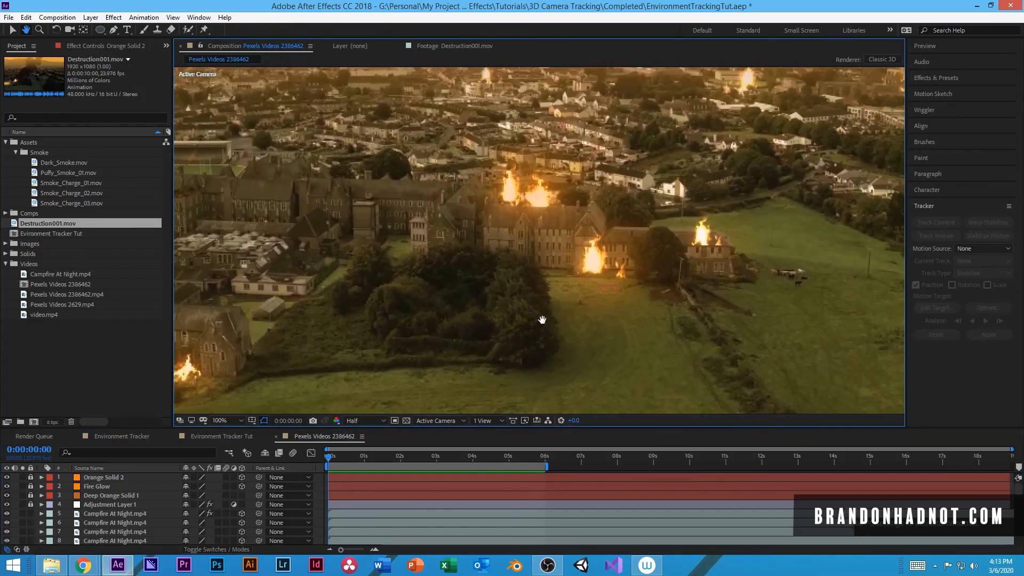
pyautogui.press('v')
pyautogui.click(587, 264)
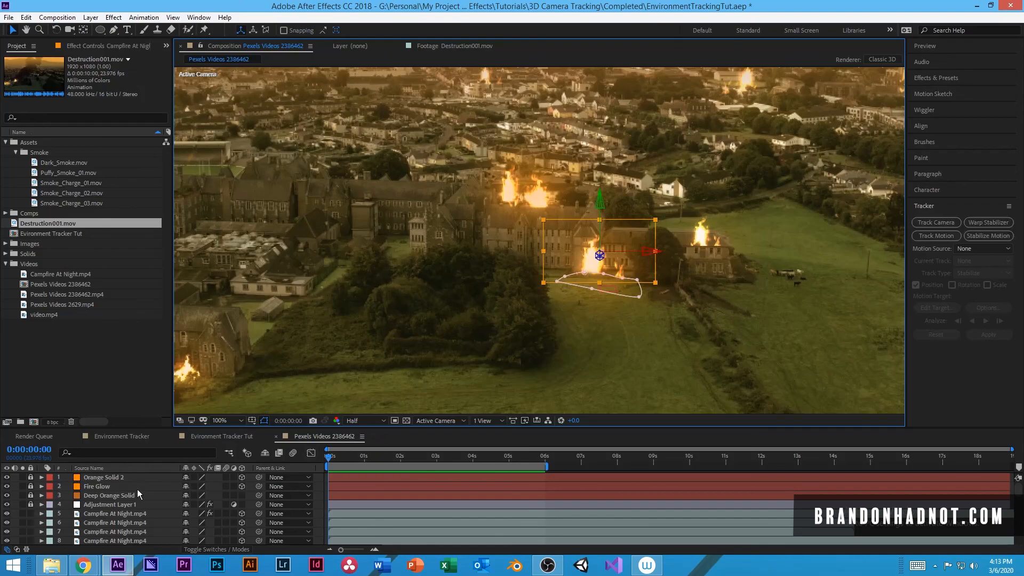
pyautogui.scroll(-5, 140, 490)
pyautogui.scroll(2, 137, 498)
pyautogui.scroll(-5, 136, 499)
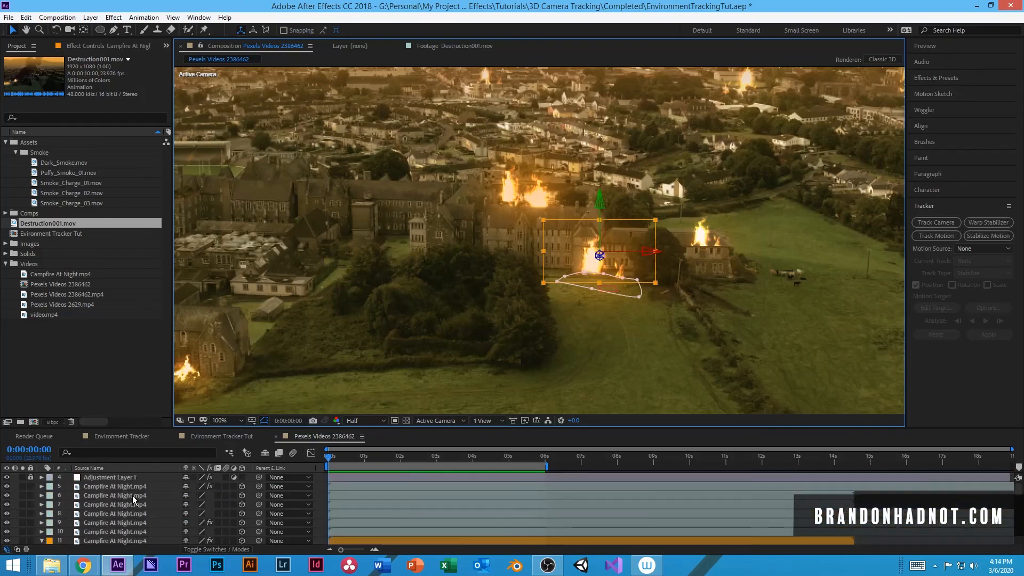
pyautogui.scroll(10, 131, 502)
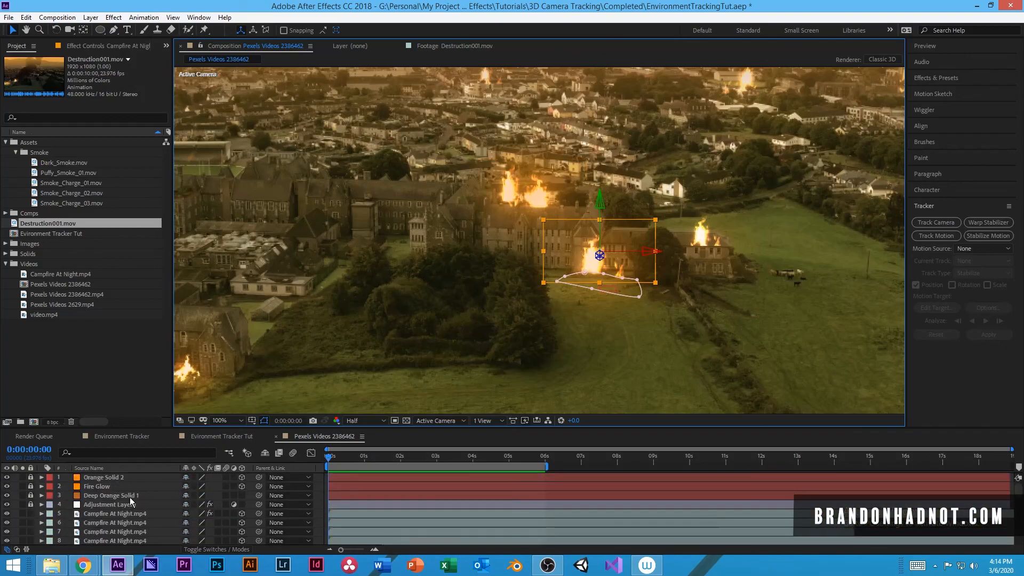
pyautogui.scroll(-5, 121, 509)
pyautogui.click(42, 504)
pyautogui.click(42, 505)
pyautogui.scroll(-1, 80, 512)
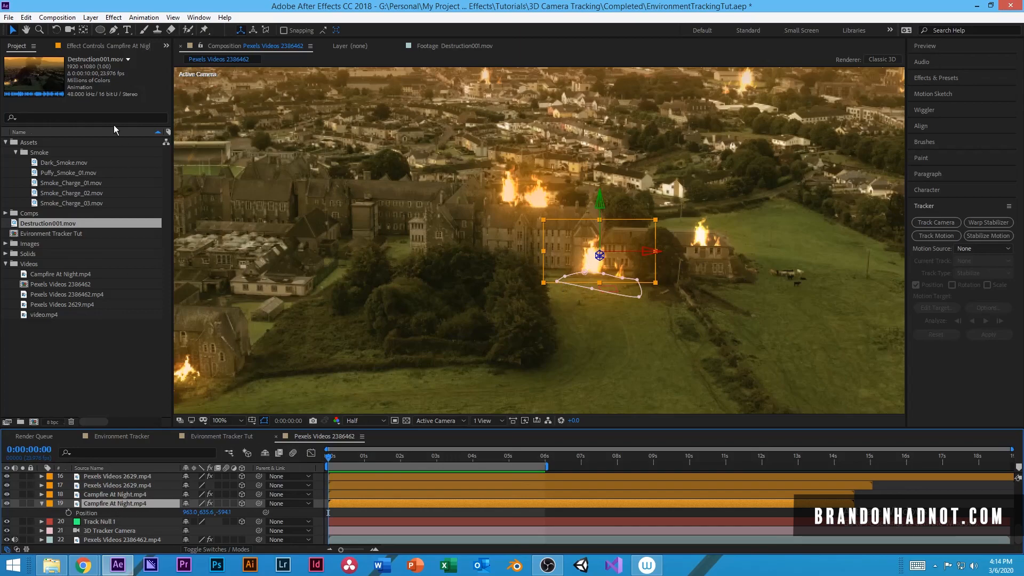
pyautogui.click(34, 21)
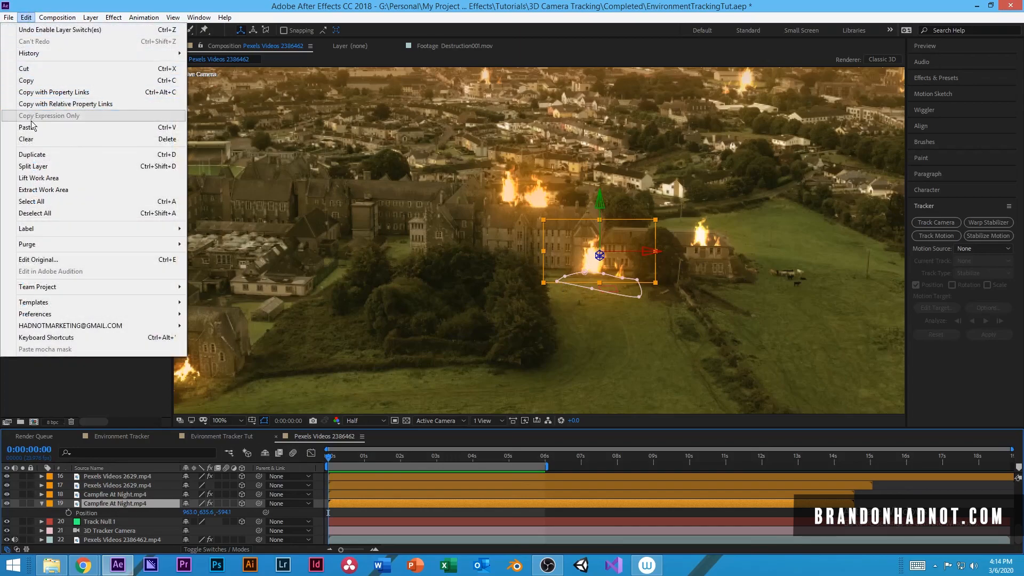
pyautogui.click(38, 157)
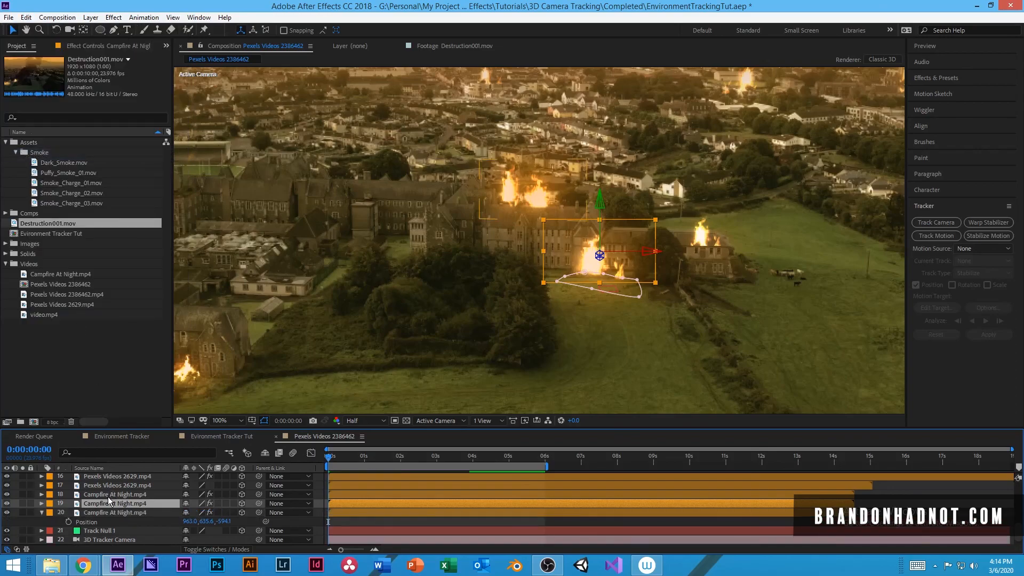
pyautogui.click(41, 513)
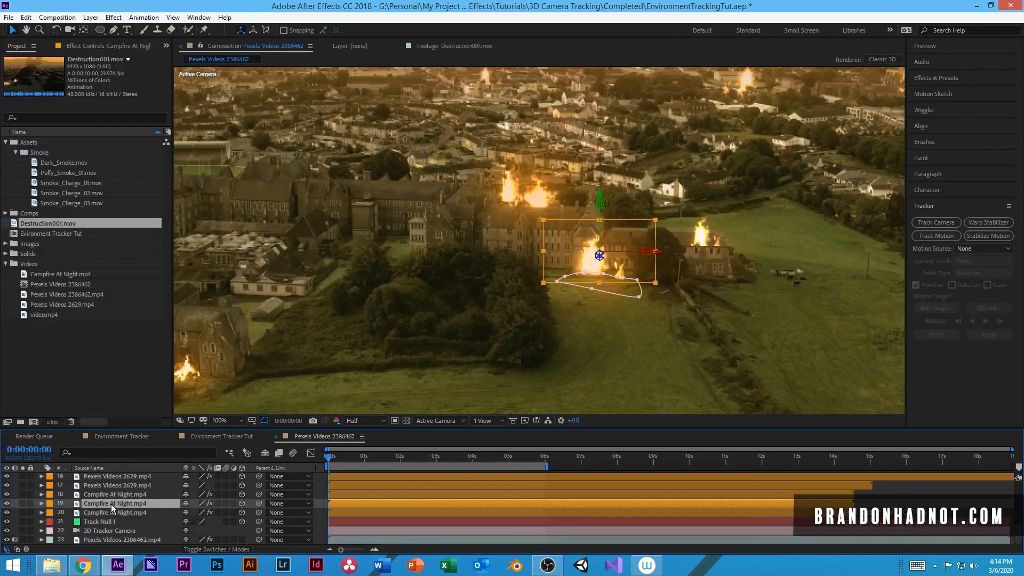
# Scale the lower campfire copy at the central building to 11% and move it up slightly behind the original fire
pyautogui.click(113, 511)
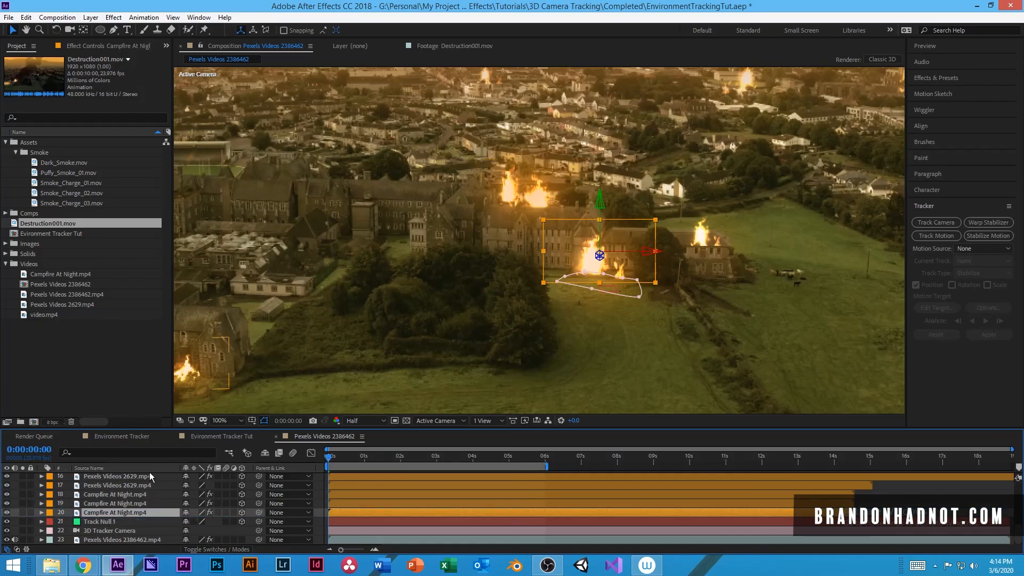
pyautogui.press('s')
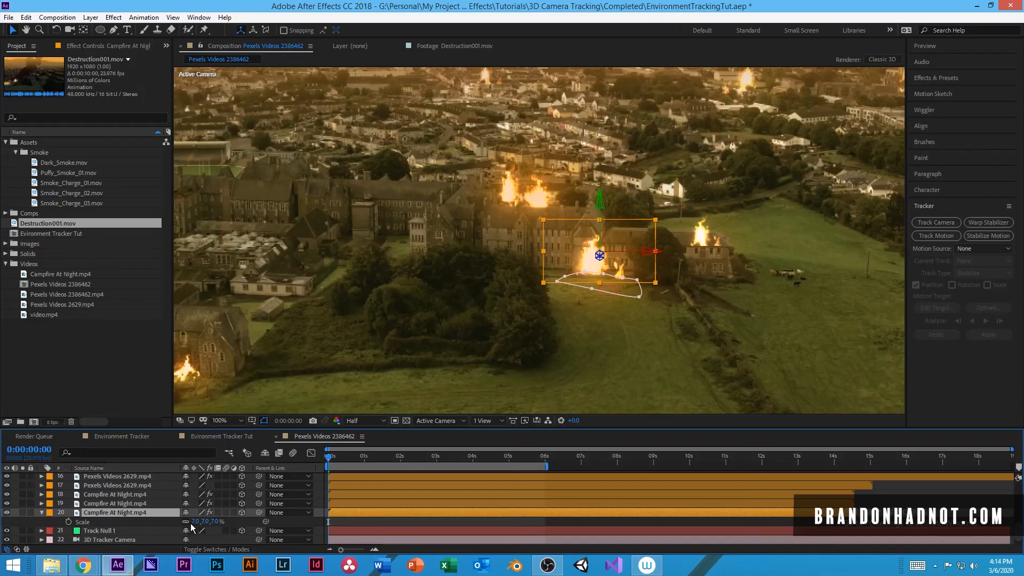
pyautogui.moveTo(192, 522)
pyautogui.mouseDown()
pyautogui.moveTo(211, 522)
pyautogui.moveTo(196, 523)
pyautogui.mouseUp()
pyautogui.moveTo(590, 279); pyautogui.dragTo(590, 269)
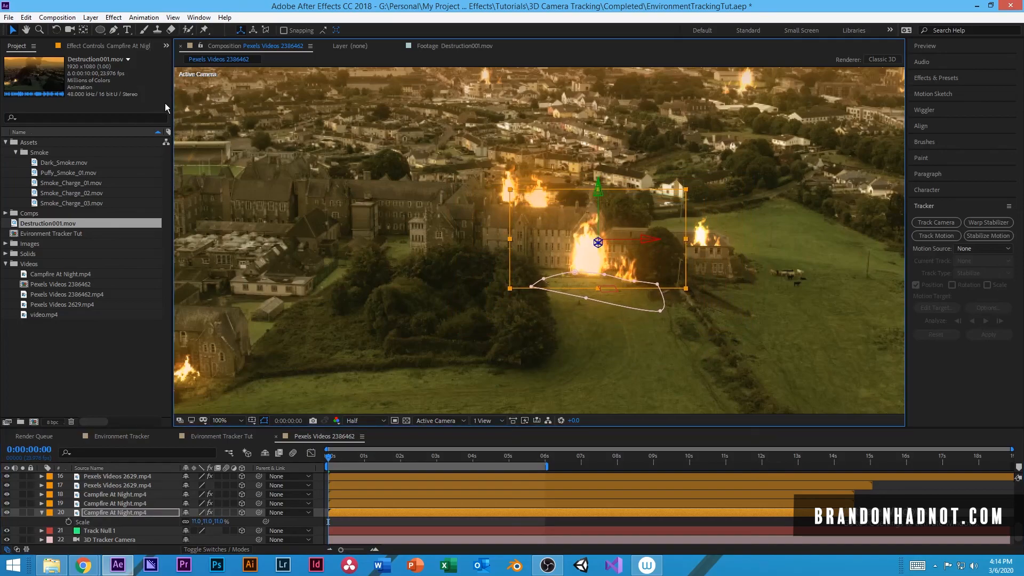
# Apply a Gaussian Blur with 135.5 blurriness to the enlarged campfire copy
pyautogui.click(114, 18)
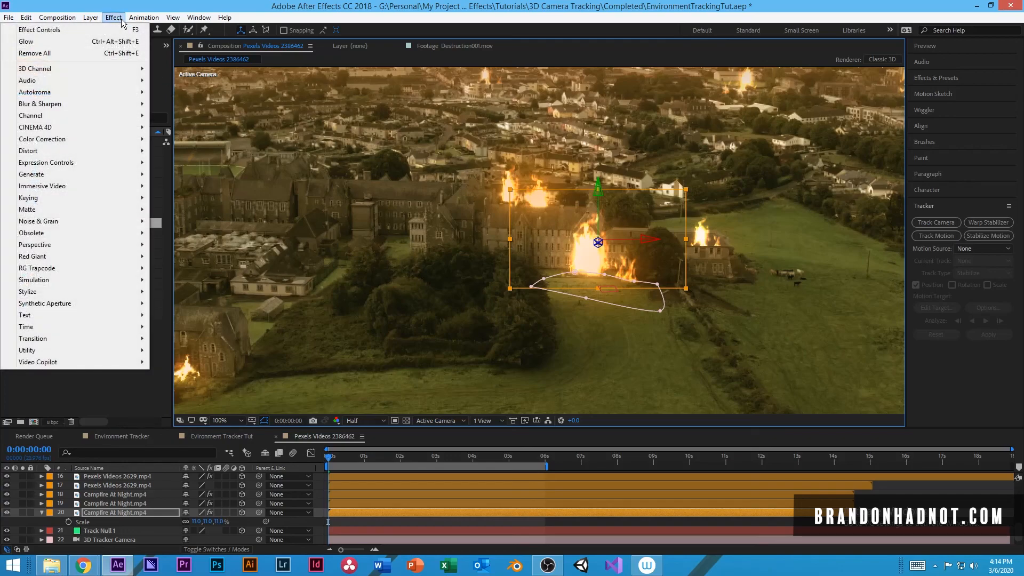
pyautogui.click(114, 30)
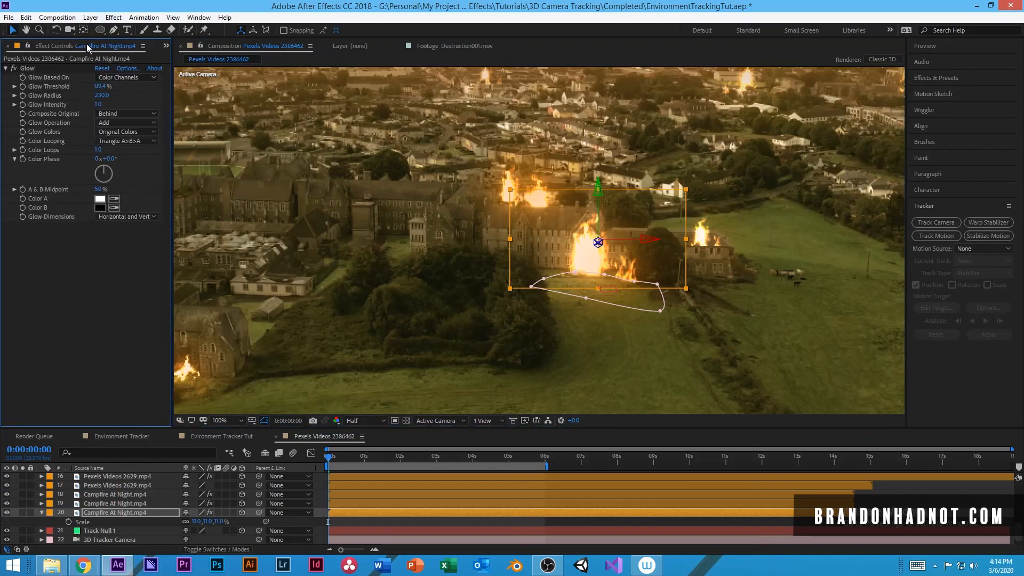
pyautogui.click(6, 69)
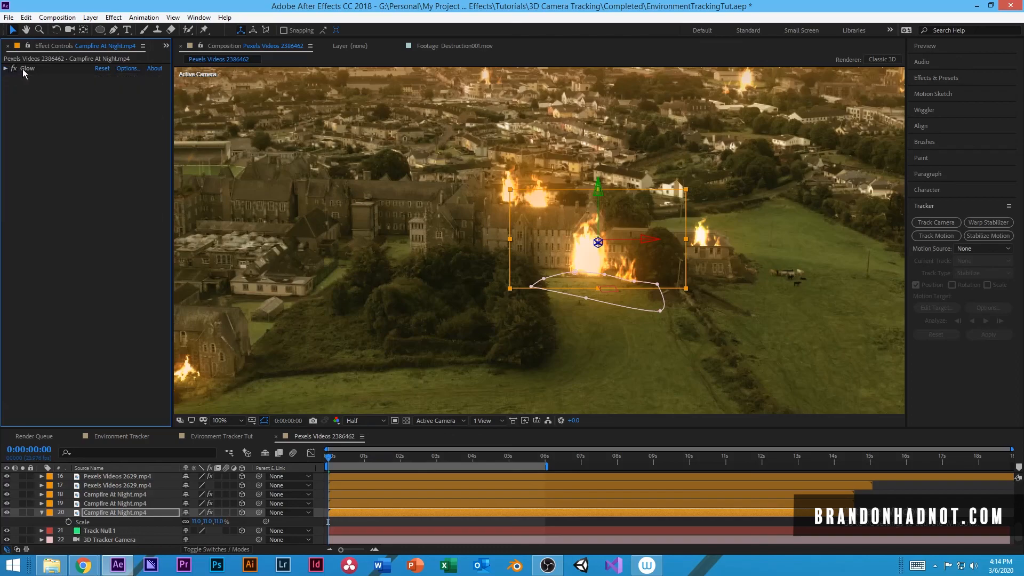
pyautogui.click(114, 19)
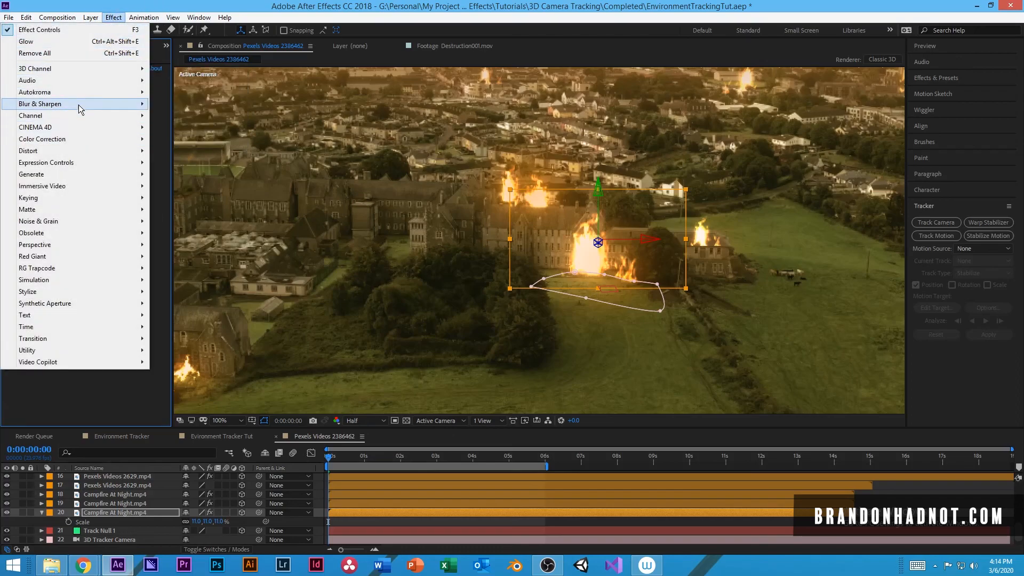
pyautogui.moveTo(74, 110)
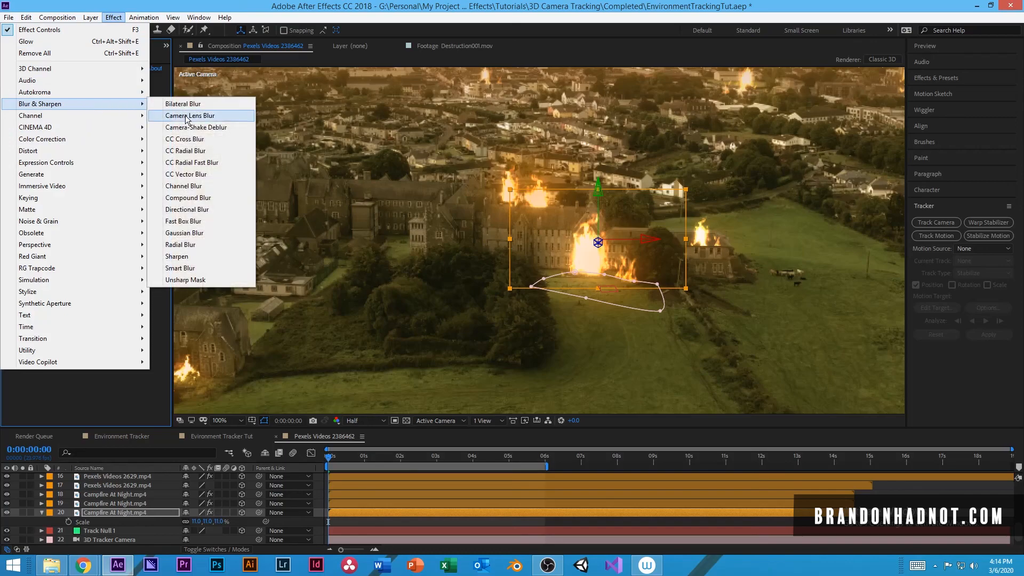
pyautogui.click(193, 235)
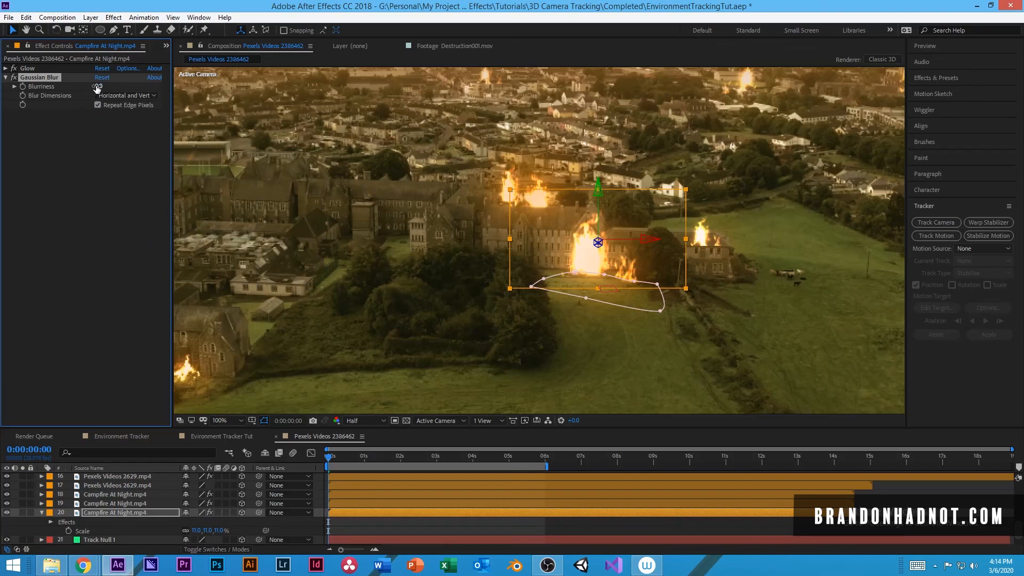
pyautogui.moveTo(122, 84); pyautogui.dragTo(227, 81)
pyautogui.moveTo(455, 77); pyautogui.dragTo(724, 85)
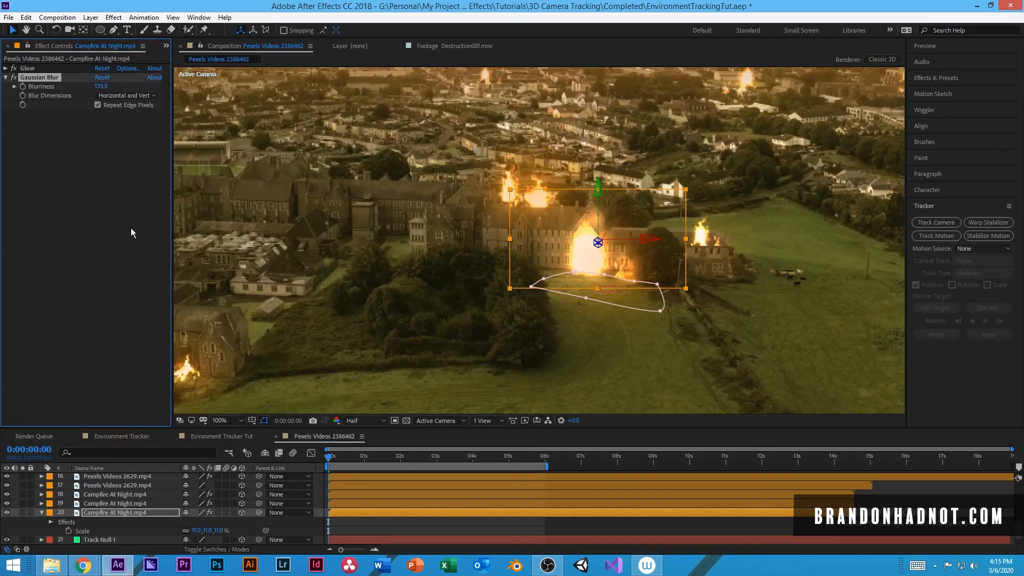
pyautogui.click(338, 347)
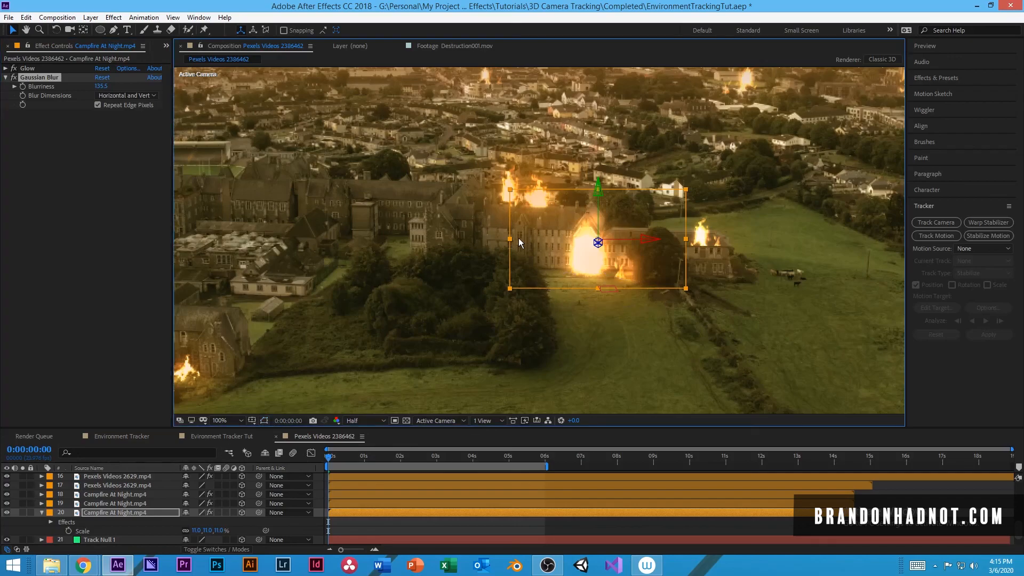
# Stretch the blurred campfire copy to about 16.5% width and 11.9% height, and shift it slightly left over the building's facade
pyautogui.moveTo(505, 239); pyautogui.dragTo(482, 244)
pyautogui.moveTo(484, 190); pyautogui.dragTo(465, 183)
pyautogui.moveTo(539, 251); pyautogui.dragTo(528, 254)
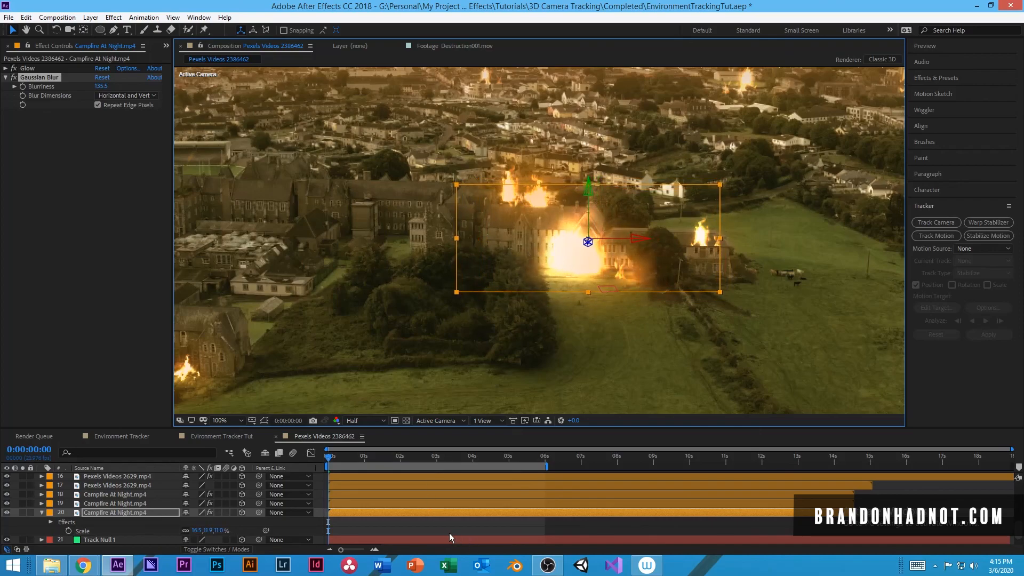
pyautogui.click(379, 524)
# Lower the blurred campfire copy's opacity to 52%
pyautogui.scroll(-2, 489, 256)
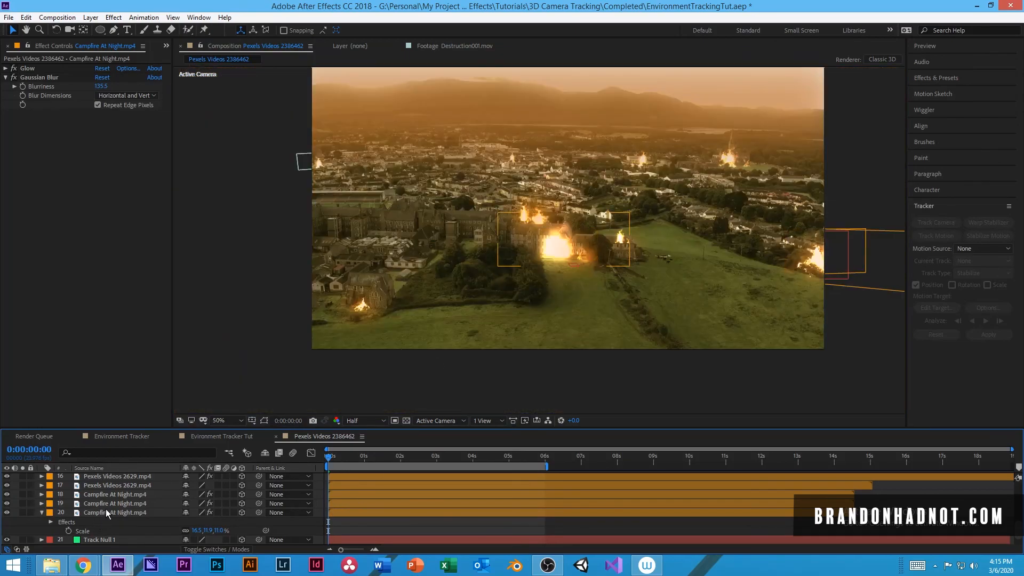
pyautogui.scroll(-2, 105, 511)
pyautogui.scroll(3, 106, 513)
pyautogui.scroll(-3, 106, 513)
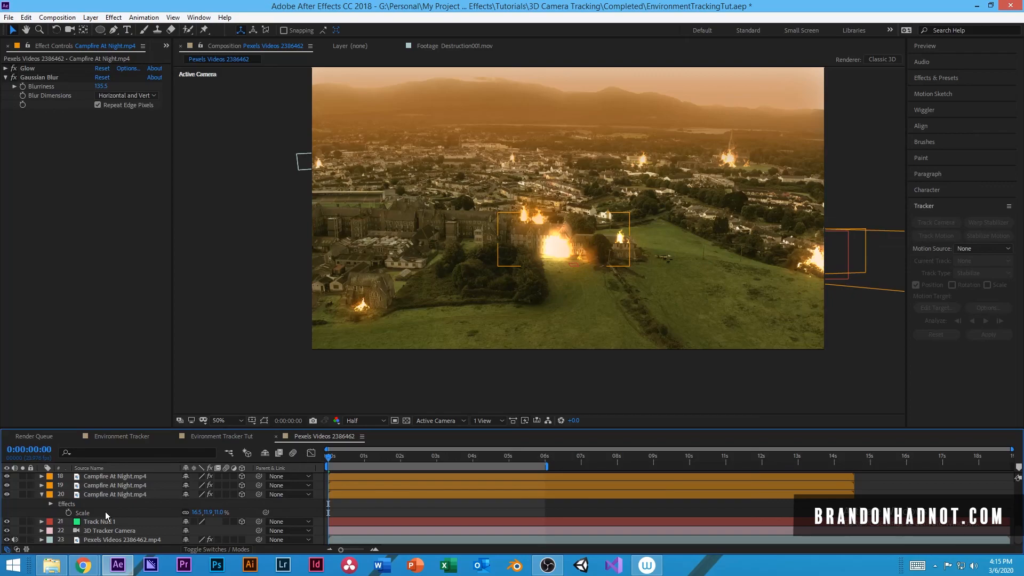
pyautogui.click(264, 421)
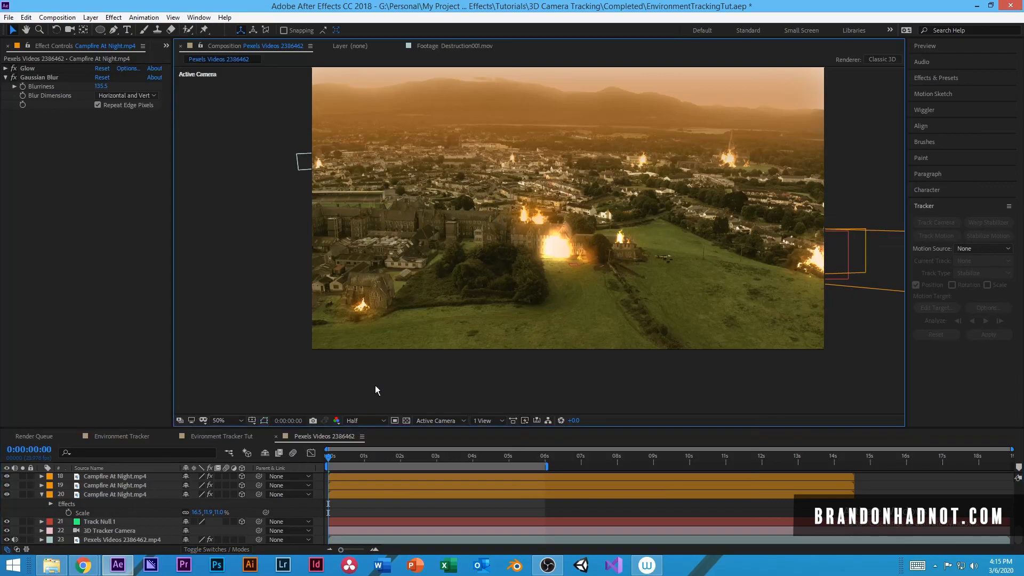
pyautogui.click(589, 258)
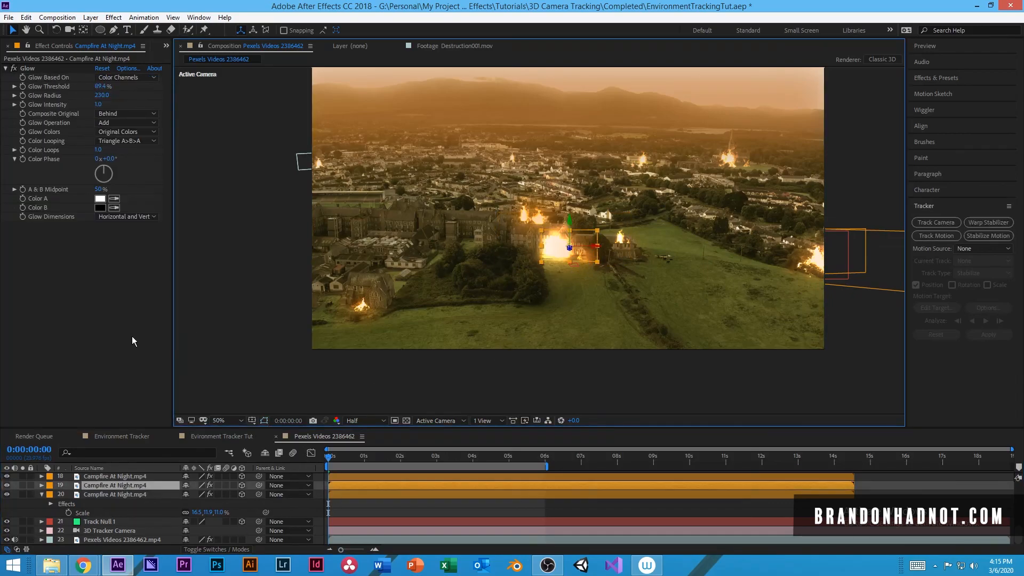
pyautogui.click(114, 494)
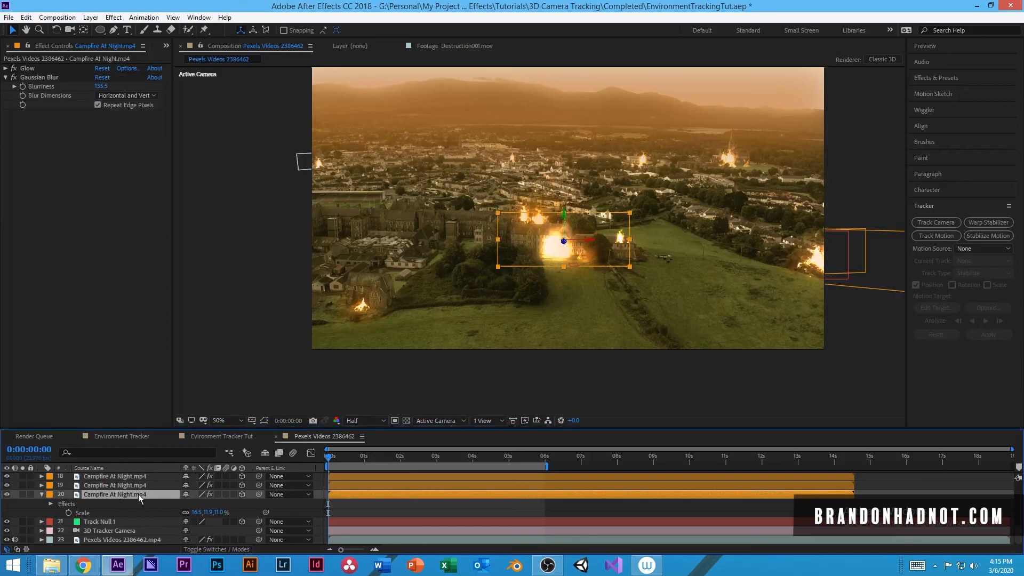
pyautogui.press('t')
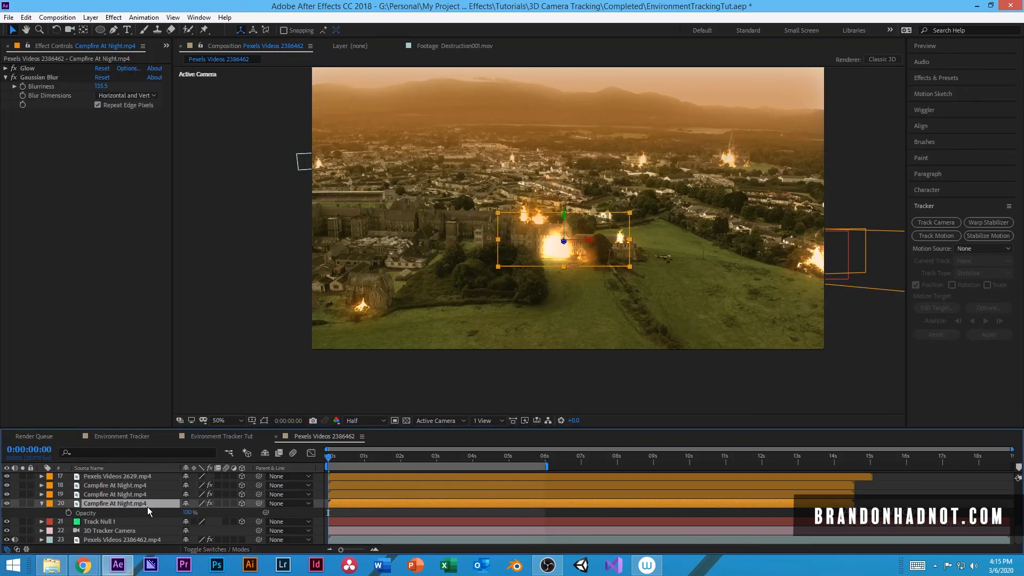
pyautogui.moveTo(187, 513); pyautogui.dragTo(169, 518)
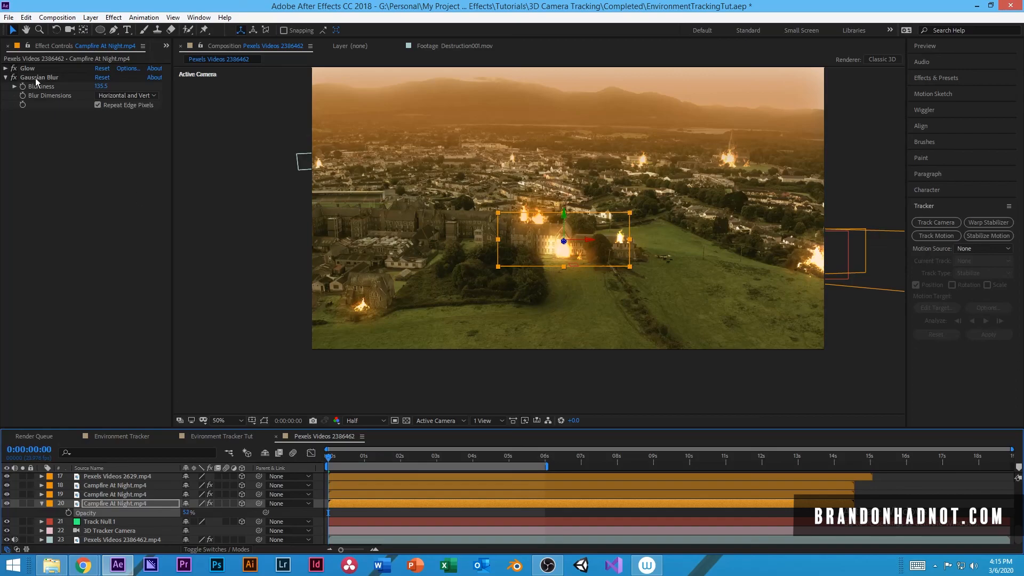
# Compare the blurred campfire copy with its Glow effect switched on and off, viewing the building up close
pyautogui.click(13, 69)
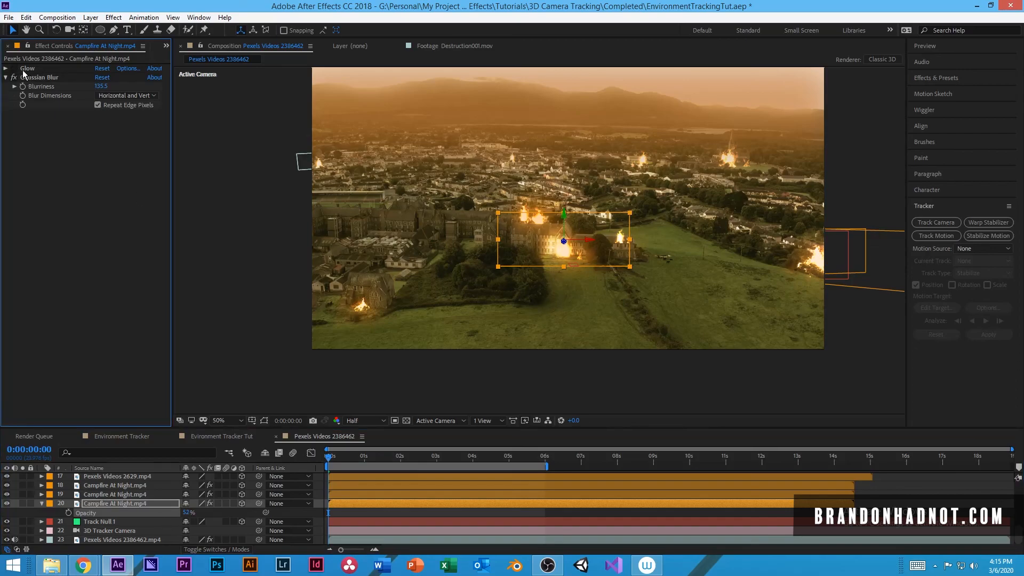
pyautogui.click(12, 69)
pyautogui.click(13, 69)
pyautogui.click(13, 69)
pyautogui.scroll(-4, 572, 262)
pyautogui.scroll(6, 572, 262)
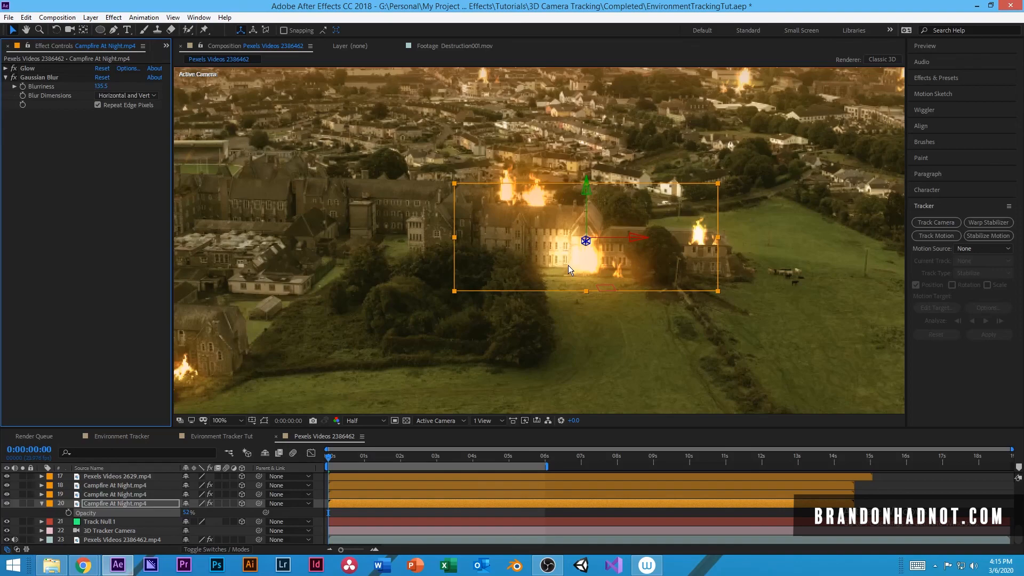
pyautogui.click(13, 69)
pyautogui.click(13, 69)
pyautogui.click(13, 68)
pyautogui.click(13, 69)
pyautogui.click(13, 69)
pyautogui.click(13, 69)
pyautogui.click(13, 69)
# Delete the Glow effect from the blurred campfire copy and deselect the layer at the first frame
pyautogui.click(26, 68)
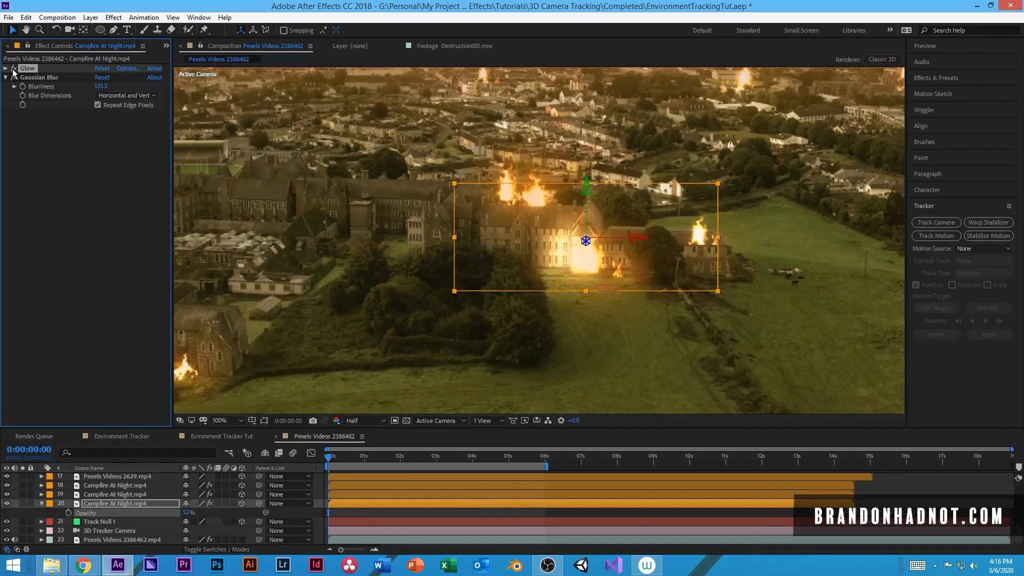
pyautogui.press('Delete')
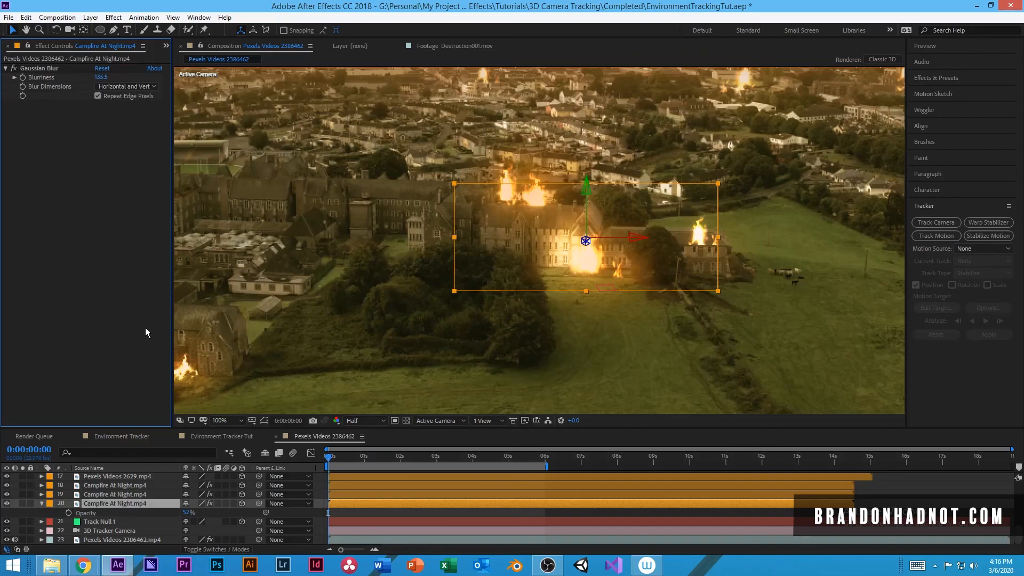
pyautogui.click(367, 514)
pyautogui.moveTo(326, 459)
pyautogui.mouseDown()
pyautogui.moveTo(362, 458)
pyautogui.moveTo(312, 463)
pyautogui.mouseUp()
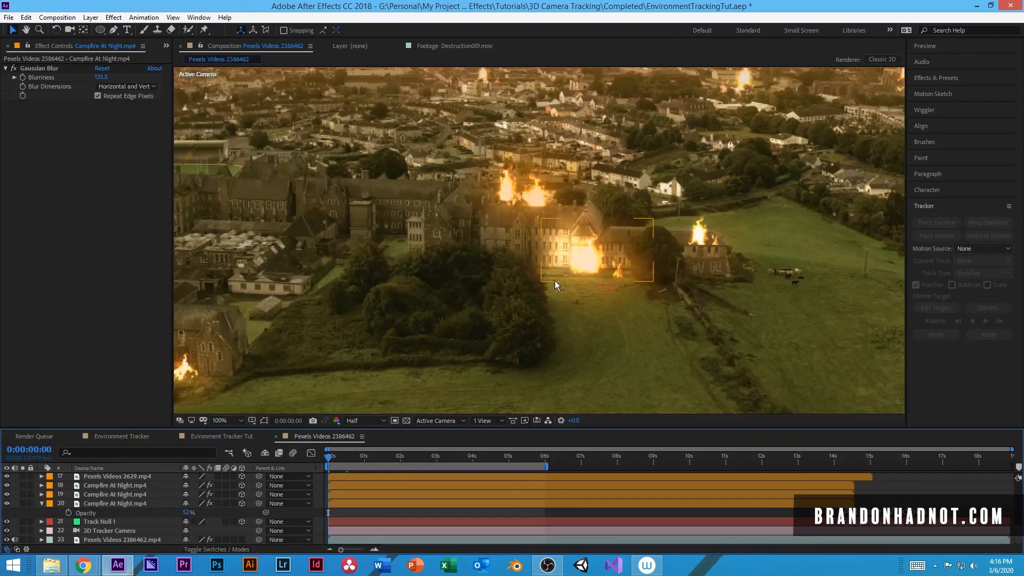
# Duplicate the Pexels Videos 2629.mp4 fire layer in front of the stone house in the left foreground
pyautogui.press('h')
pyautogui.moveTo(277, 352); pyautogui.dragTo(406, 298)
pyautogui.press('v')
pyautogui.click(300, 318)
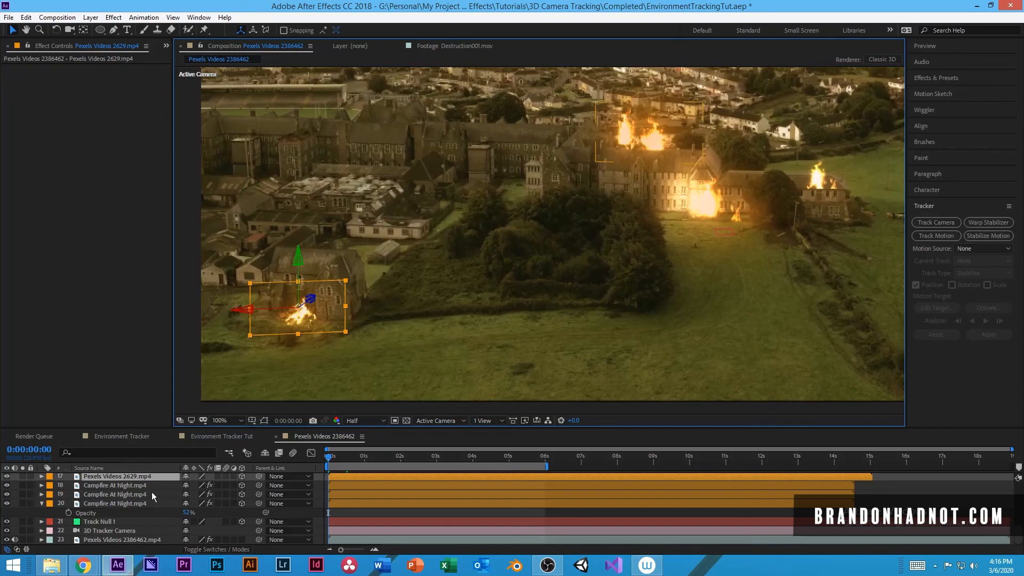
pyautogui.hotkey('ctrl', 'd')
pyautogui.scroll(1, 127, 505)
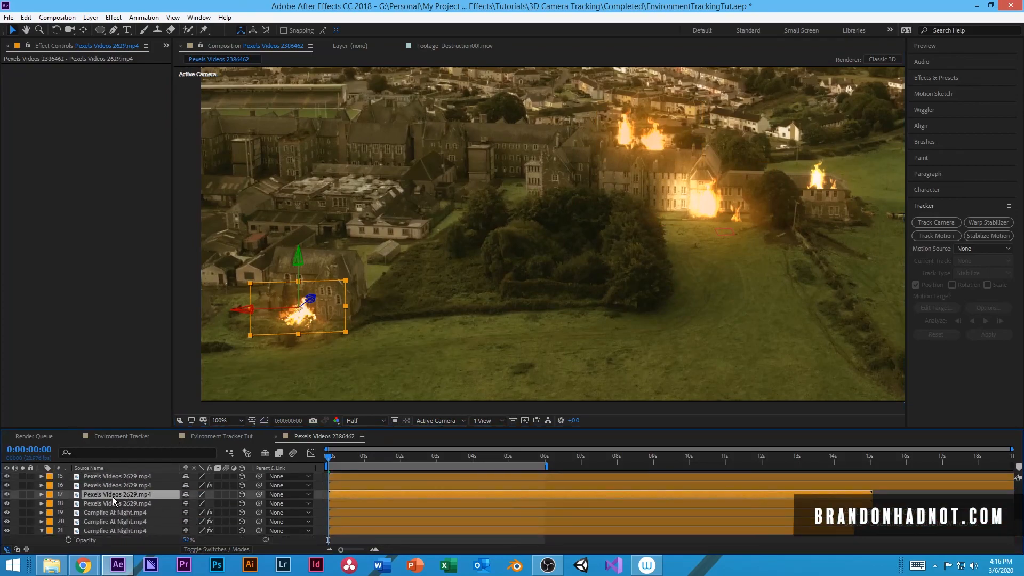
# Scale the lower copy of the foreground house fire to 13.6, 14.0, 17.1% and move it slightly up and right
pyautogui.click(114, 505)
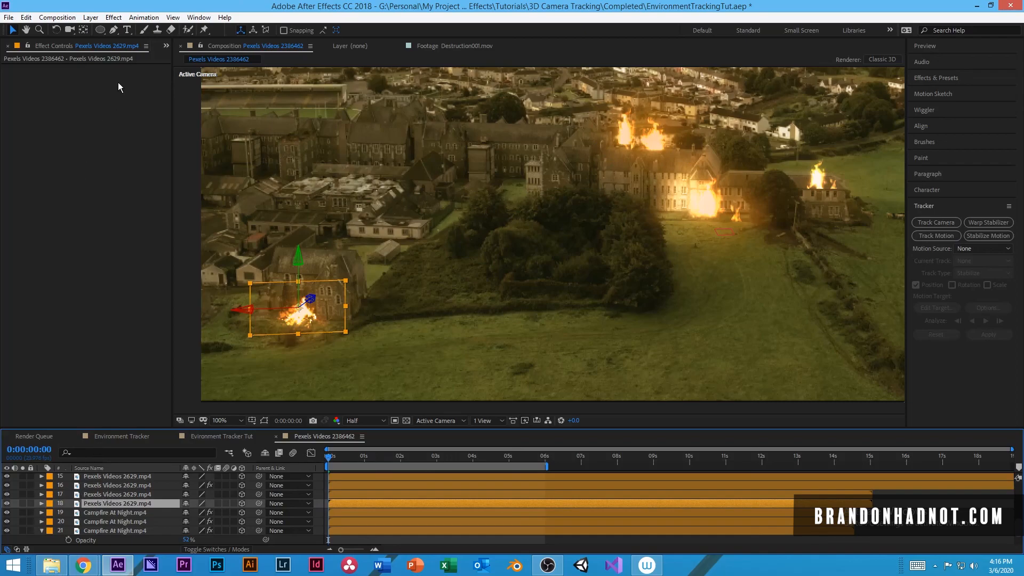
pyautogui.press('s')
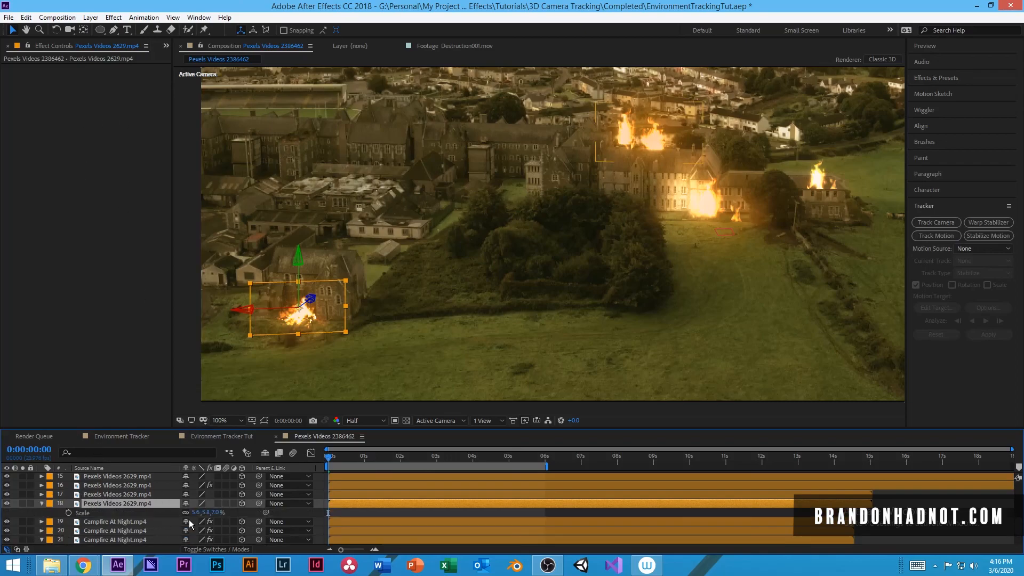
pyautogui.moveTo(192, 512); pyautogui.dragTo(227, 512)
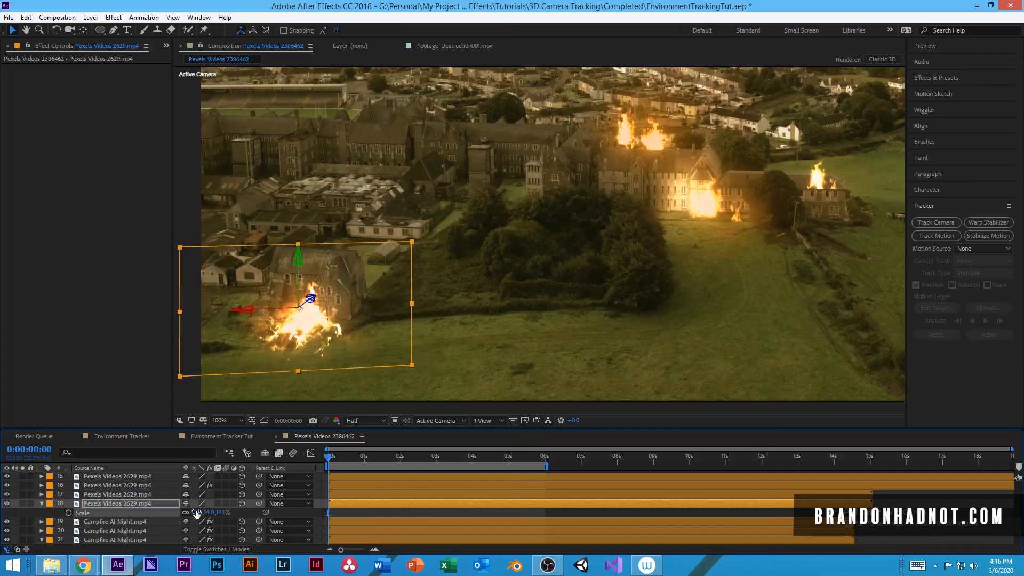
pyautogui.moveTo(316, 335); pyautogui.dragTo(326, 308)
# Apply a Gaussian Blur with 126.8 blurriness to the enlarged foreground fire copy
pyautogui.click(61, 48)
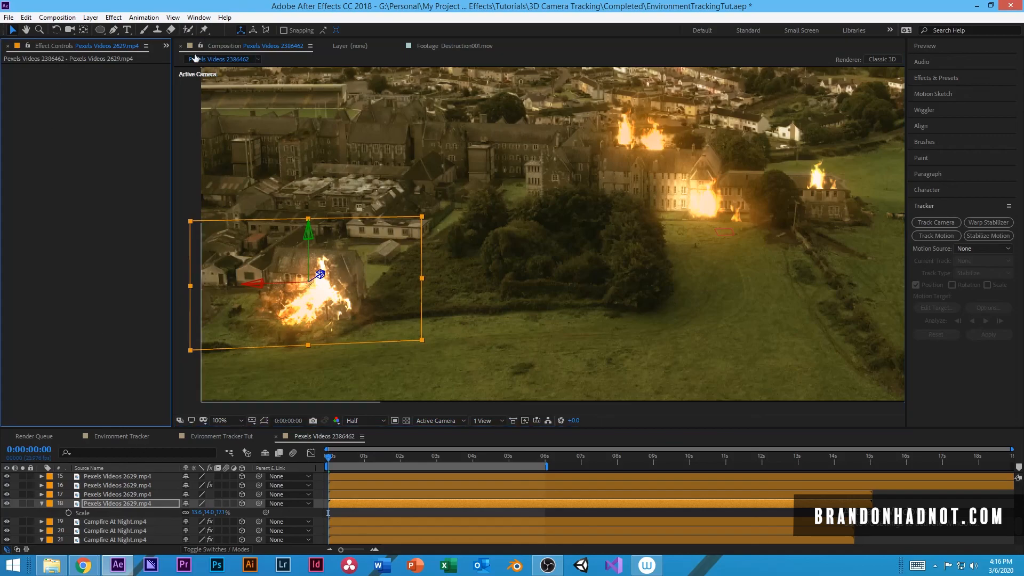
pyautogui.click(115, 18)
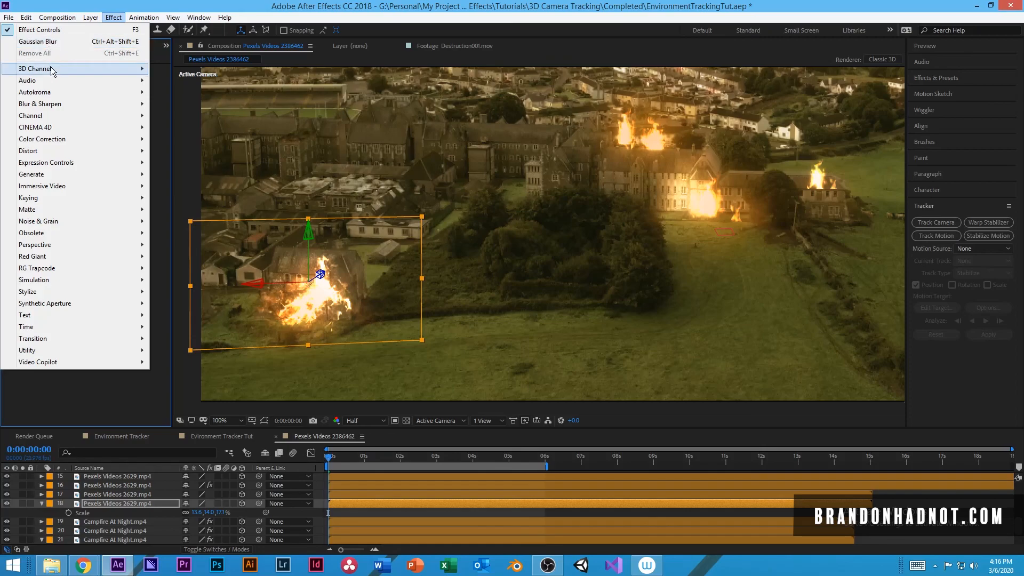
pyautogui.moveTo(55, 107)
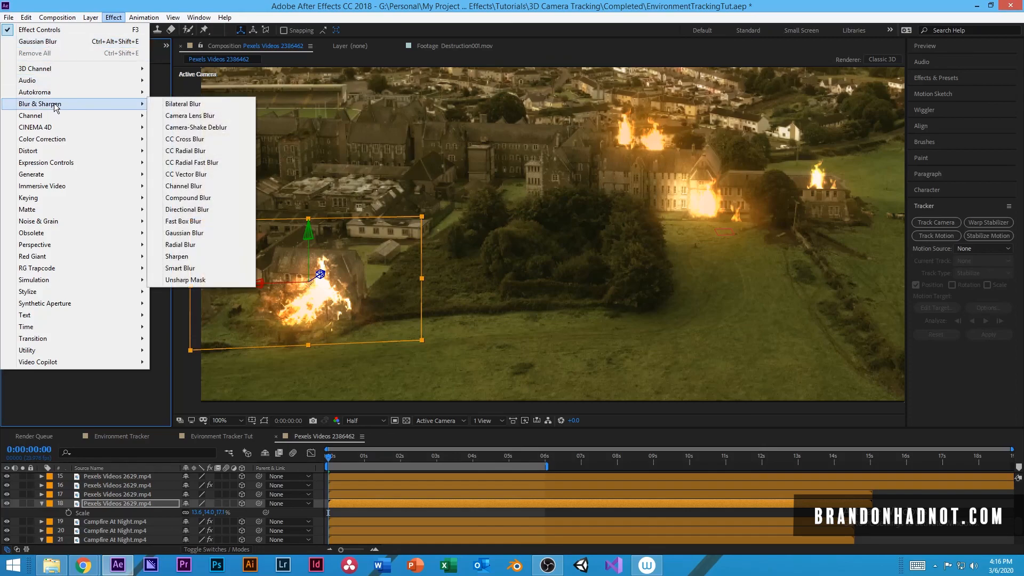
pyautogui.click(210, 231)
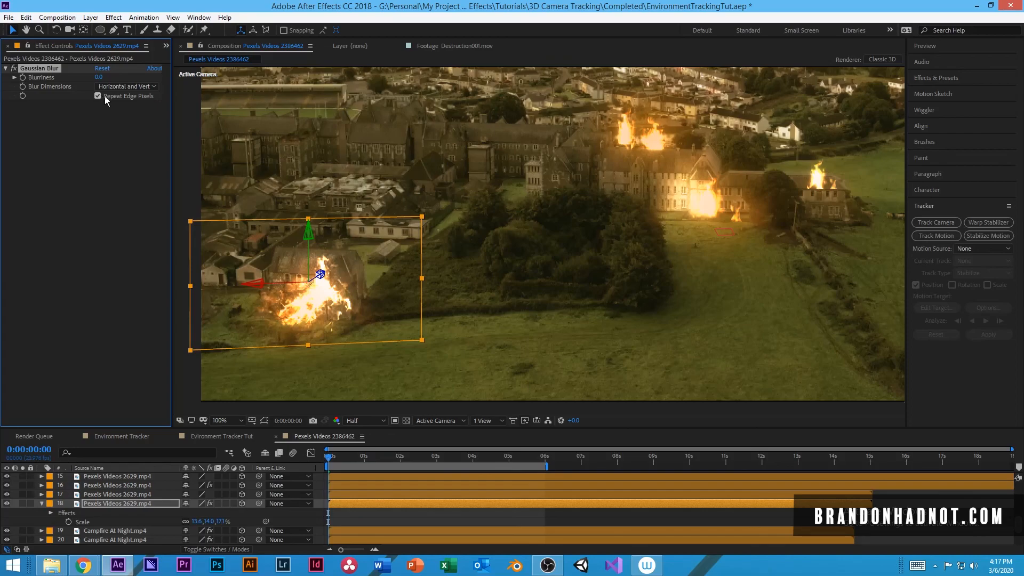
pyautogui.moveTo(126, 75); pyautogui.dragTo(786, 88)
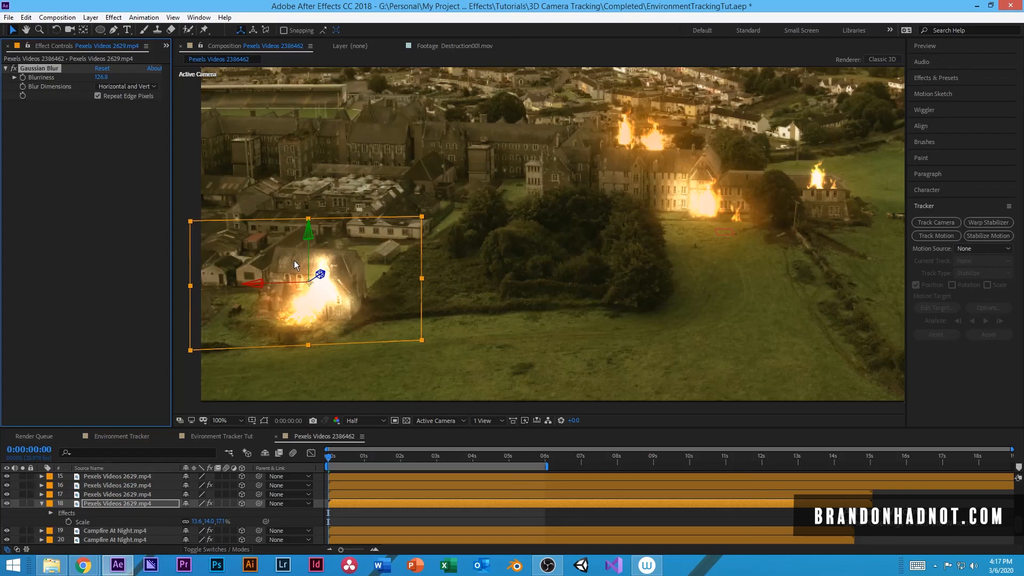
# Widen the blurred foreground fire copy to 17.4% horizontal scale, undoing the trial height stretch
pyautogui.moveTo(194, 282); pyautogui.dragTo(160, 295)
pyautogui.moveTo(307, 223); pyautogui.dragTo(308, 214)
pyautogui.hotkey('ctrl', 'z')
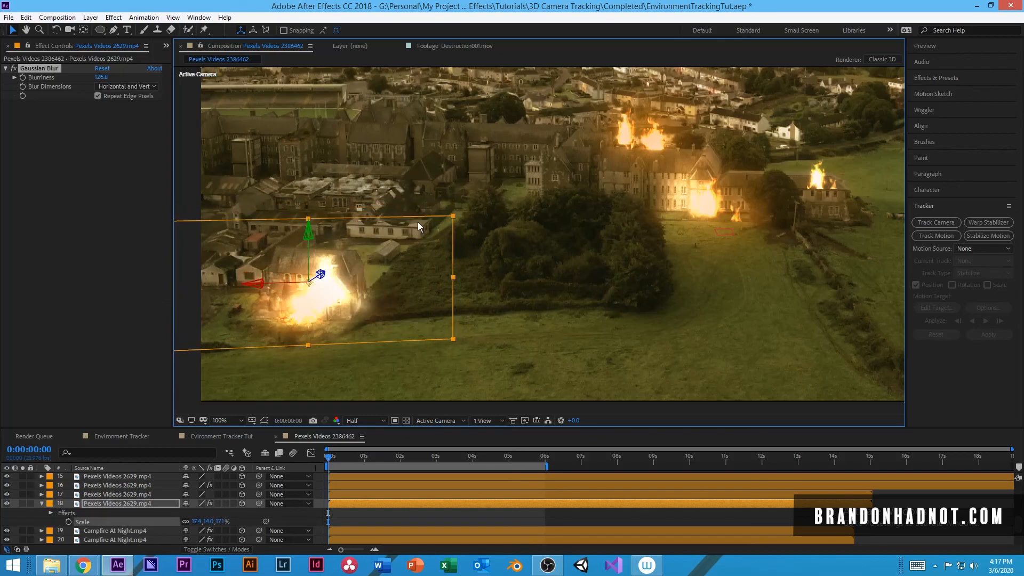
# Scale the blurred foreground fire copy to 18.0, 15.2, 17.1% and set its opacity to 55%
pyautogui.moveTo(453, 216); pyautogui.dragTo(458, 211)
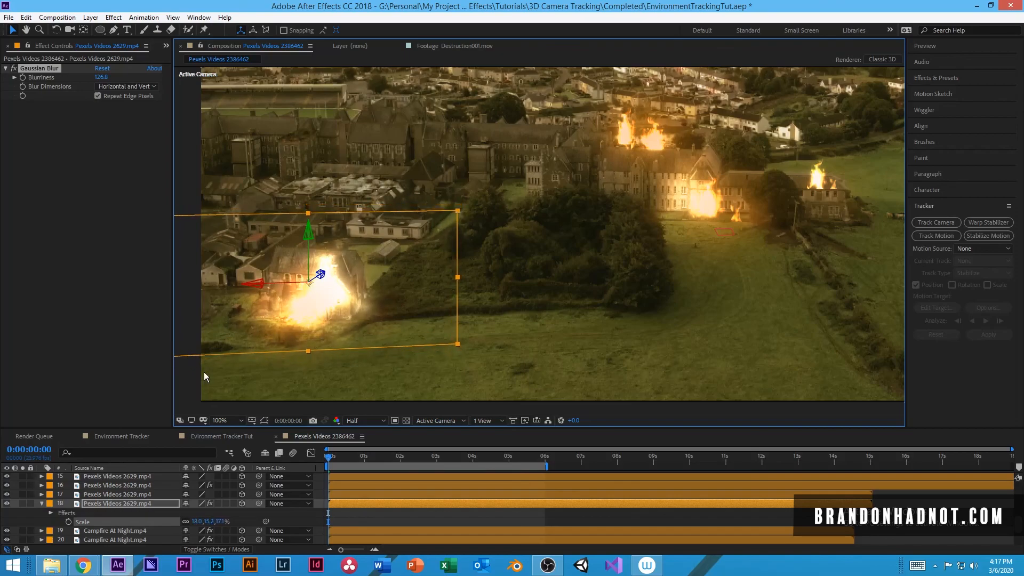
pyautogui.click(121, 504)
pyautogui.press('t')
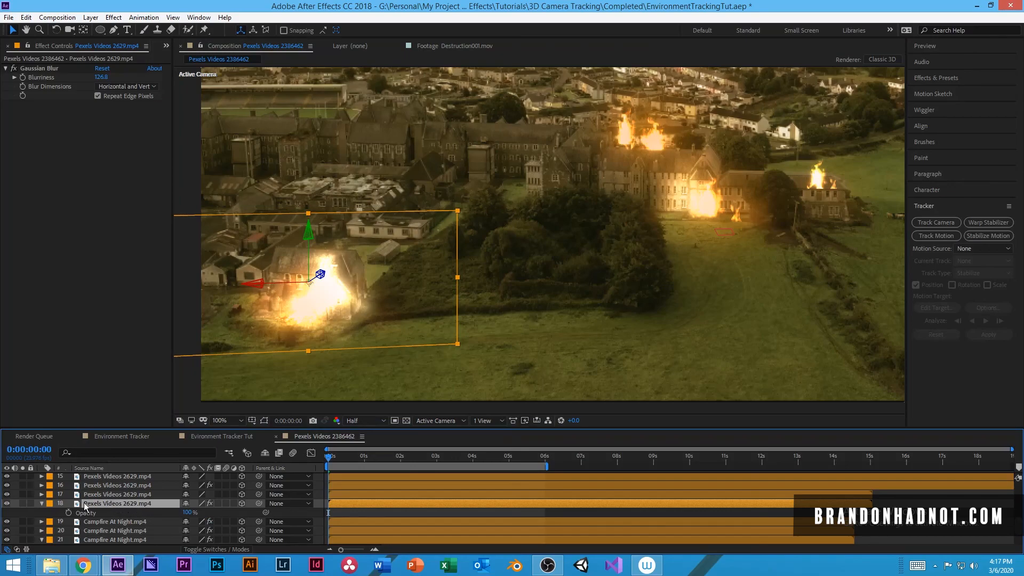
pyautogui.moveTo(187, 512); pyautogui.dragTo(169, 520)
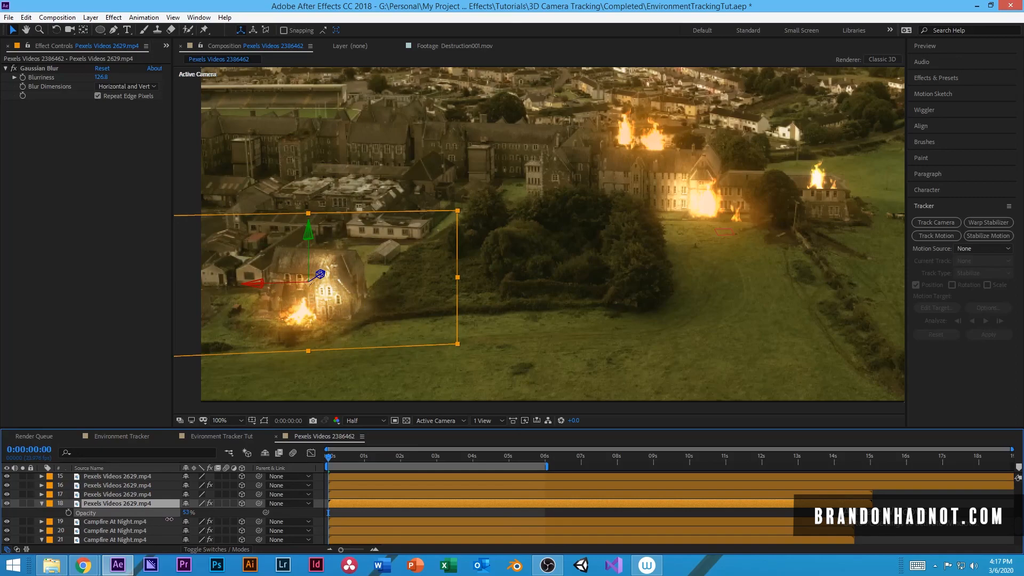
pyautogui.click(446, 514)
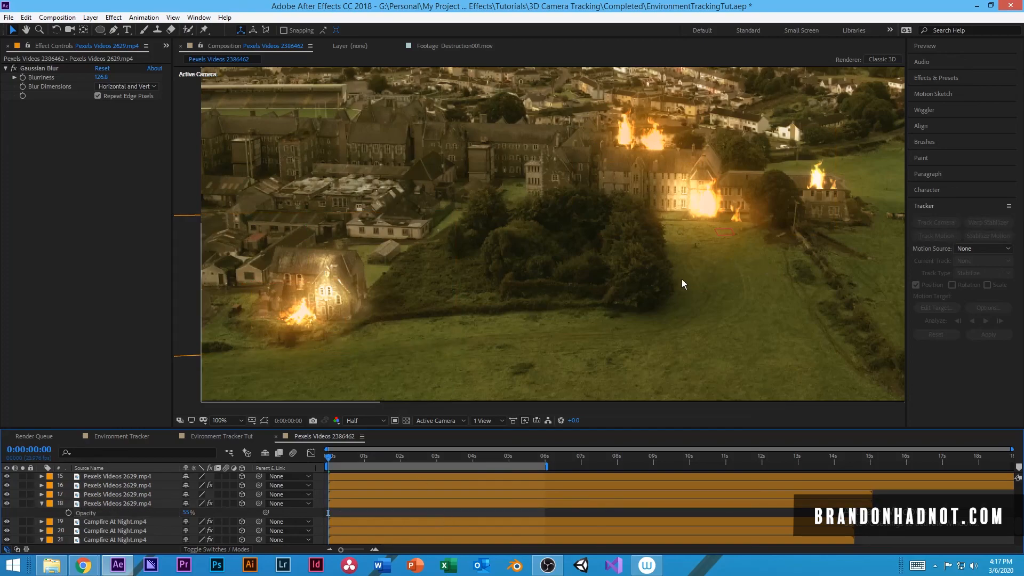
# Review the full-frame composite by scrubbing through the first five seconds or so and previewing the work area
pyautogui.scroll(1, 682, 280)
pyautogui.scroll(-2, 681, 279)
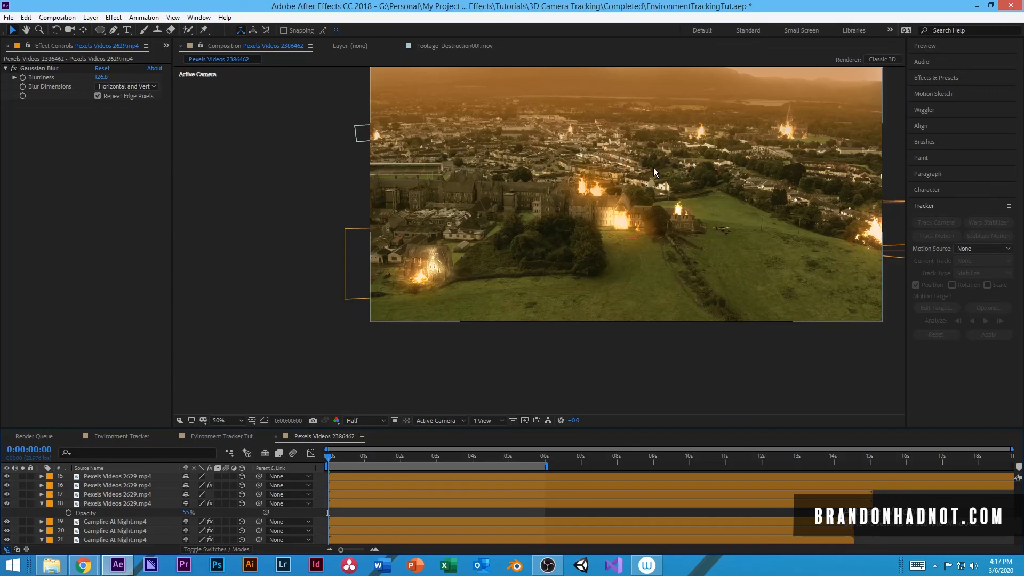
pyautogui.moveTo(730, 176); pyautogui.dragTo(664, 264)
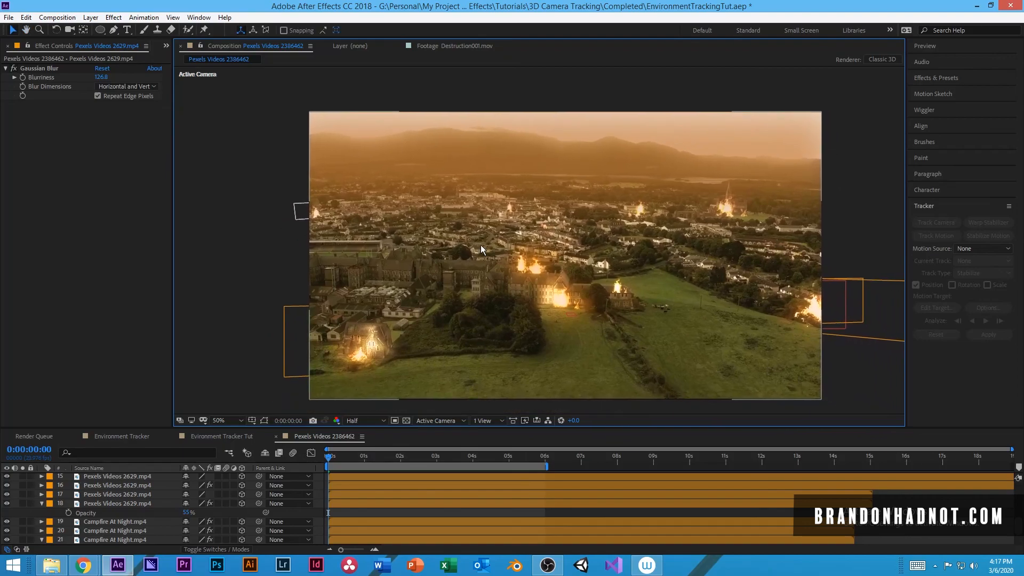
pyautogui.moveTo(659, 300); pyautogui.dragTo(599, 273)
pyautogui.click(460, 457)
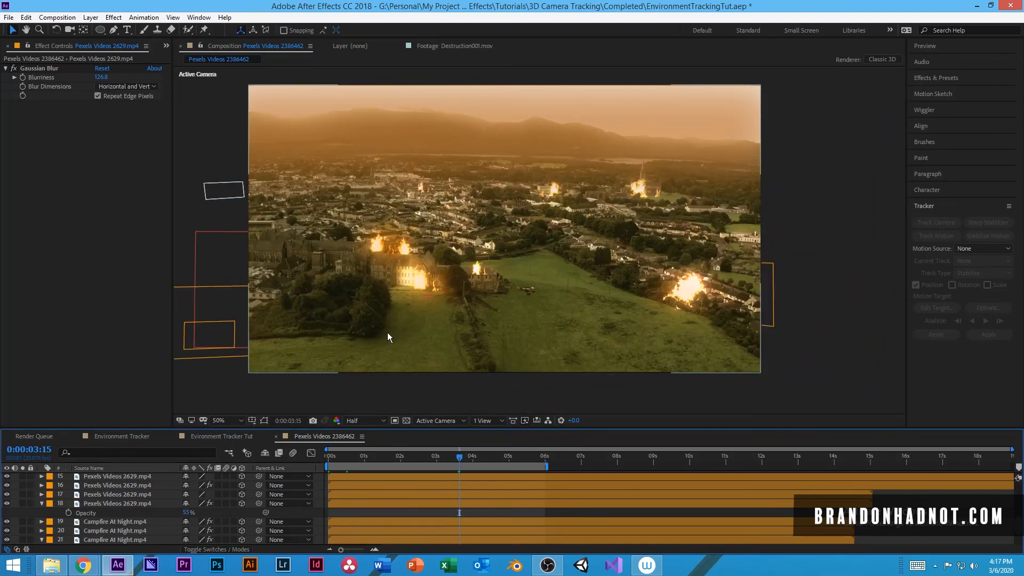
pyautogui.moveTo(422, 456); pyautogui.dragTo(518, 458)
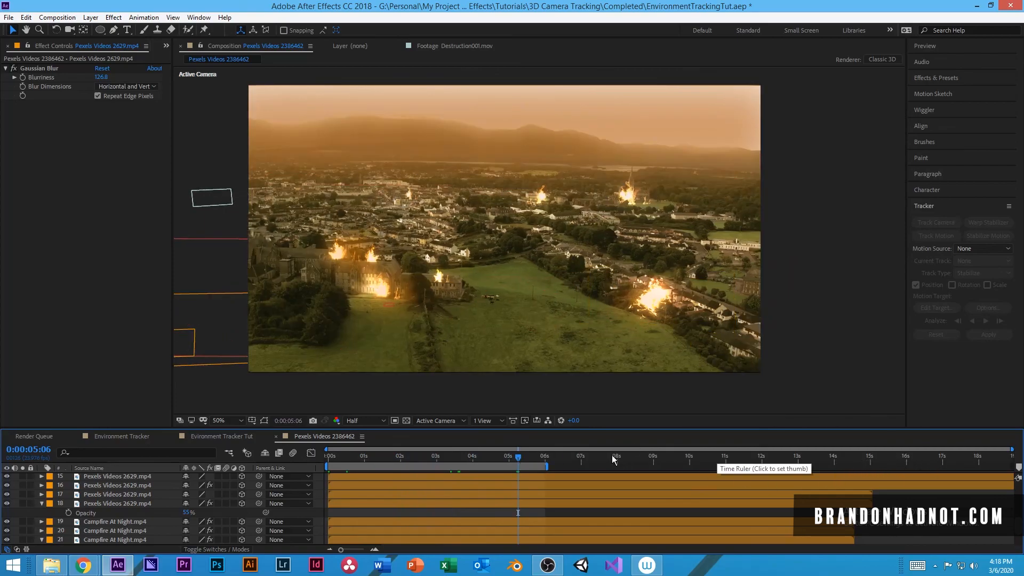
pyautogui.moveTo(537, 456)
pyautogui.mouseDown()
pyautogui.moveTo(405, 457)
pyautogui.moveTo(524, 457)
pyautogui.mouseUp()
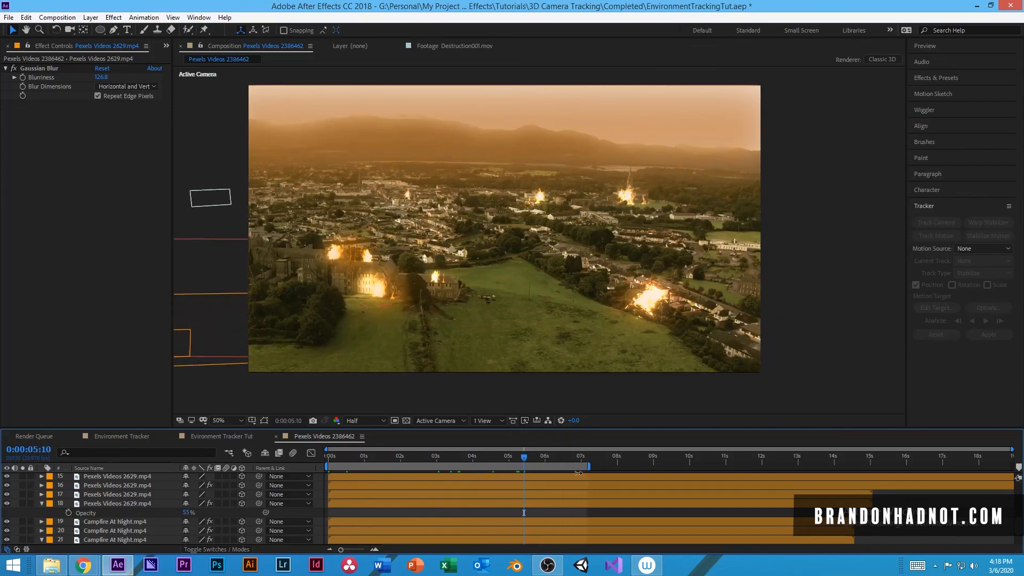
pyautogui.moveTo(549, 479); pyautogui.dragTo(551, 479)
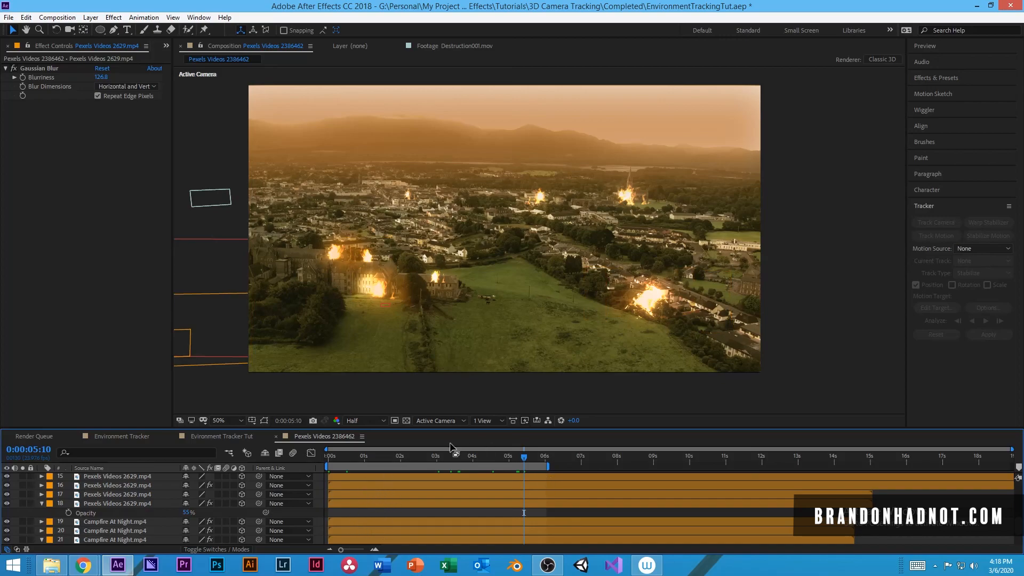
pyautogui.click(439, 464)
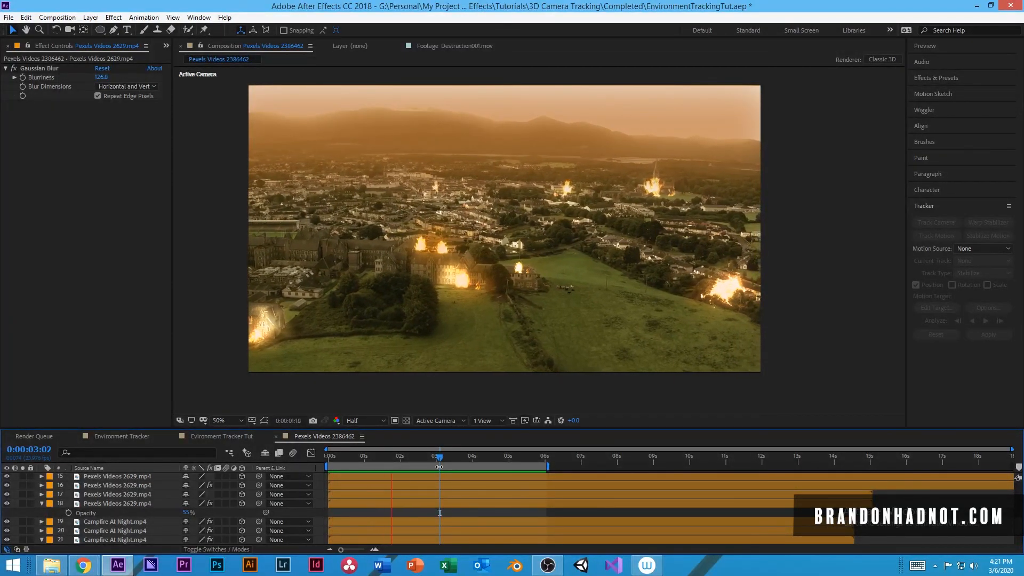
pyautogui.moveTo(439, 467); pyautogui.dragTo(412, 460)
pyautogui.click(149, 493)
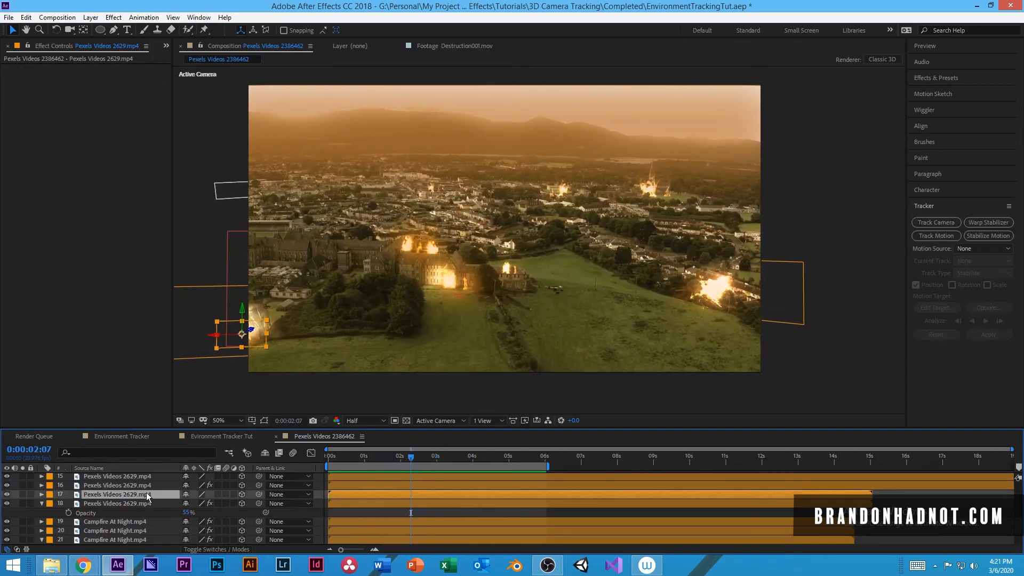
pyautogui.rightClick(150, 491)
pyautogui.moveTo(178, 262)
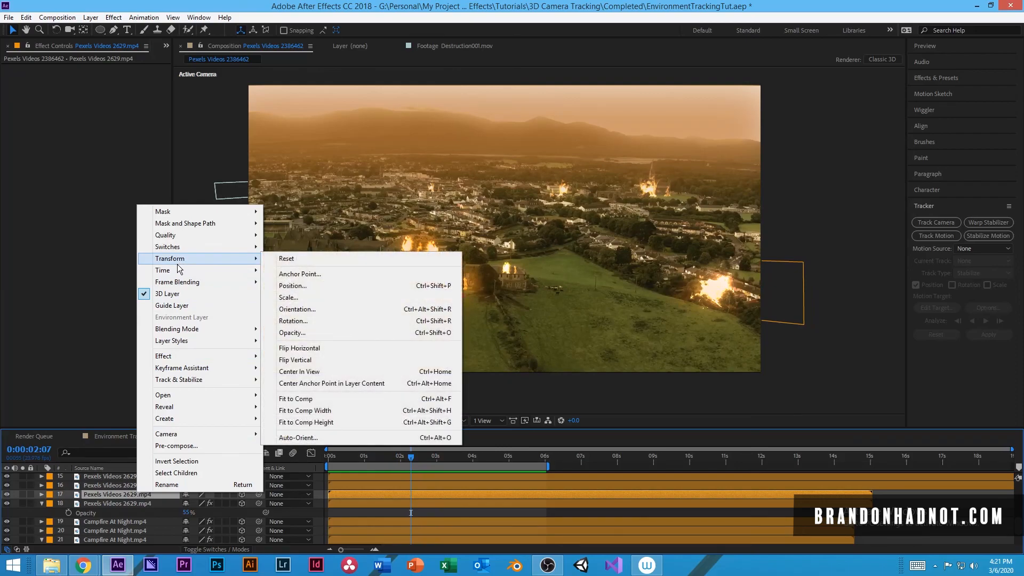
pyautogui.click(304, 295)
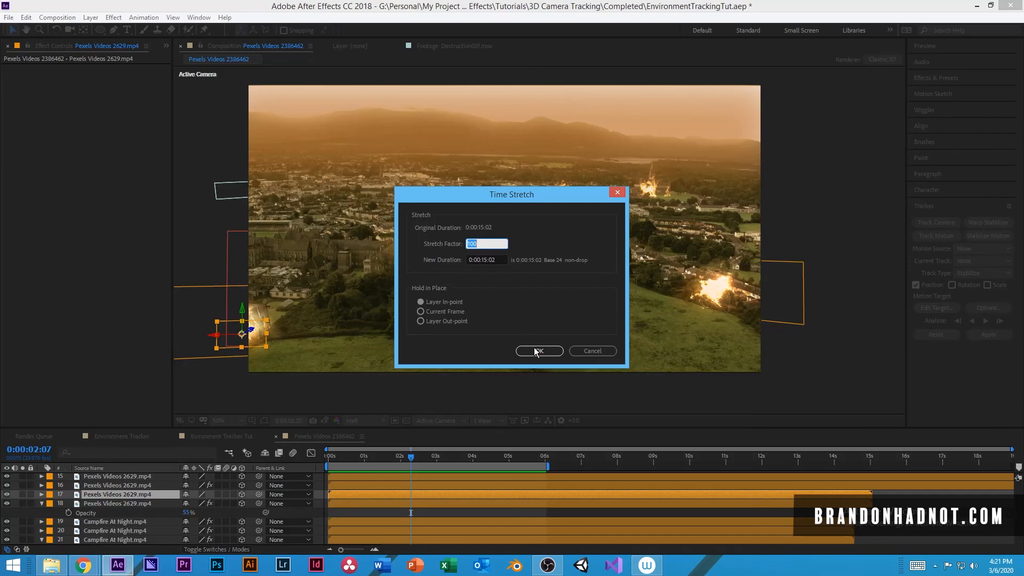
pyautogui.click(592, 350)
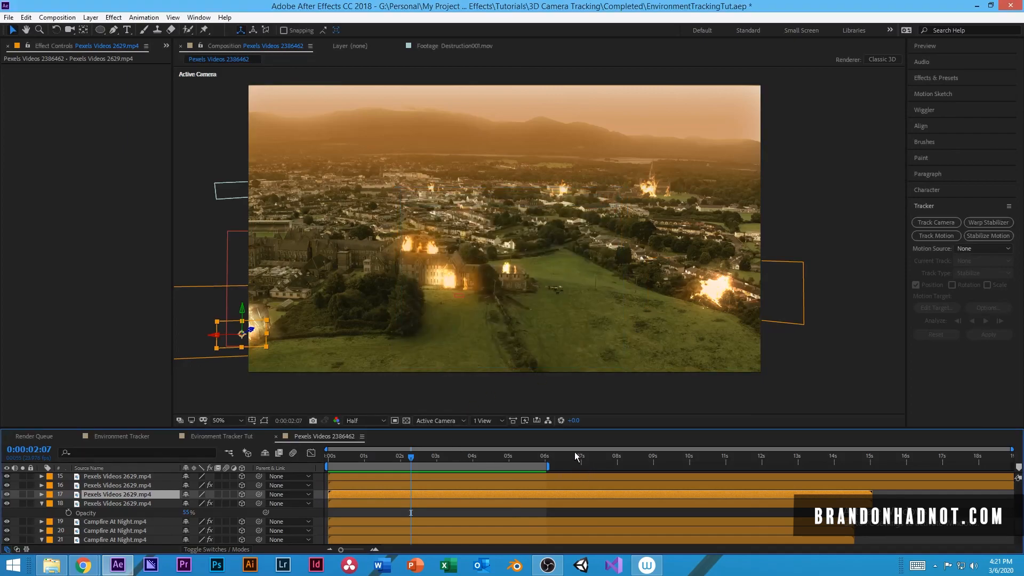
# Play back the fire composite from the first frame and stop the preview
pyautogui.moveTo(411, 457); pyautogui.dragTo(347, 464)
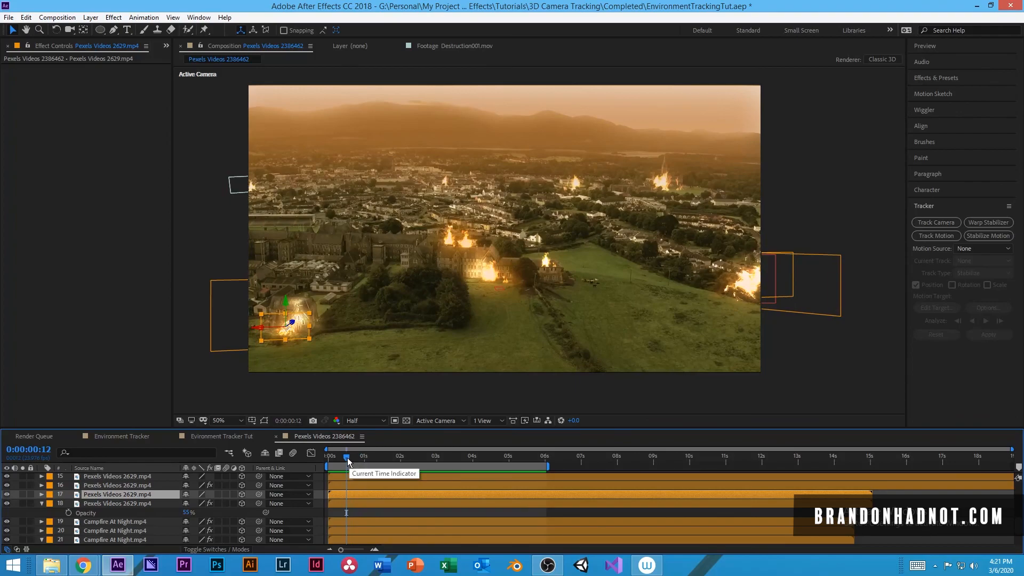
pyautogui.moveTo(346, 459); pyautogui.dragTo(324, 457)
pyautogui.press('space')
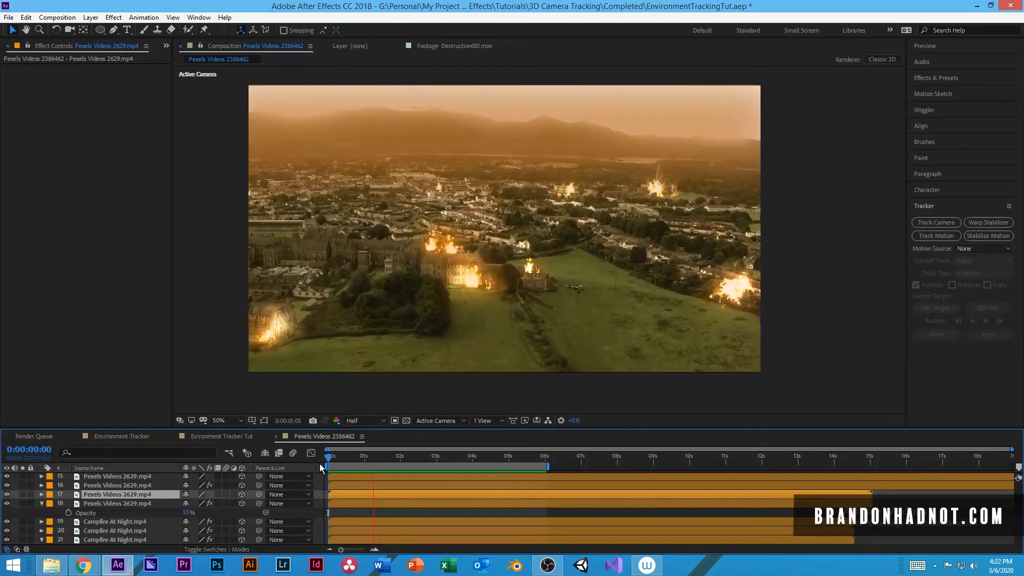
pyautogui.press('space')
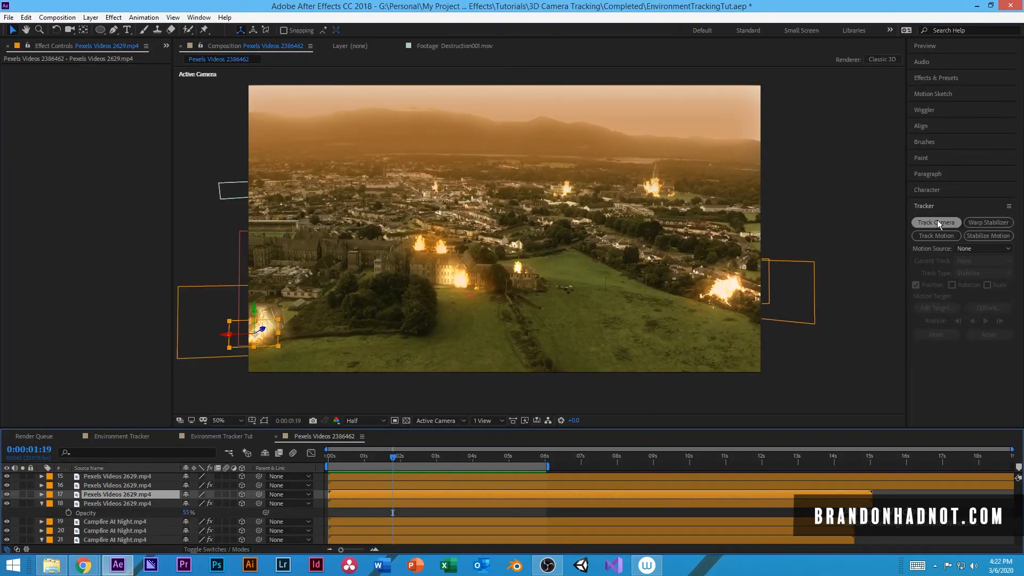
# Solo and unsolo the Pexels Videos 2386462.mp4 base layer repeatedly to compare the original footage with the fire composite
pyautogui.scroll(-2, 126, 517)
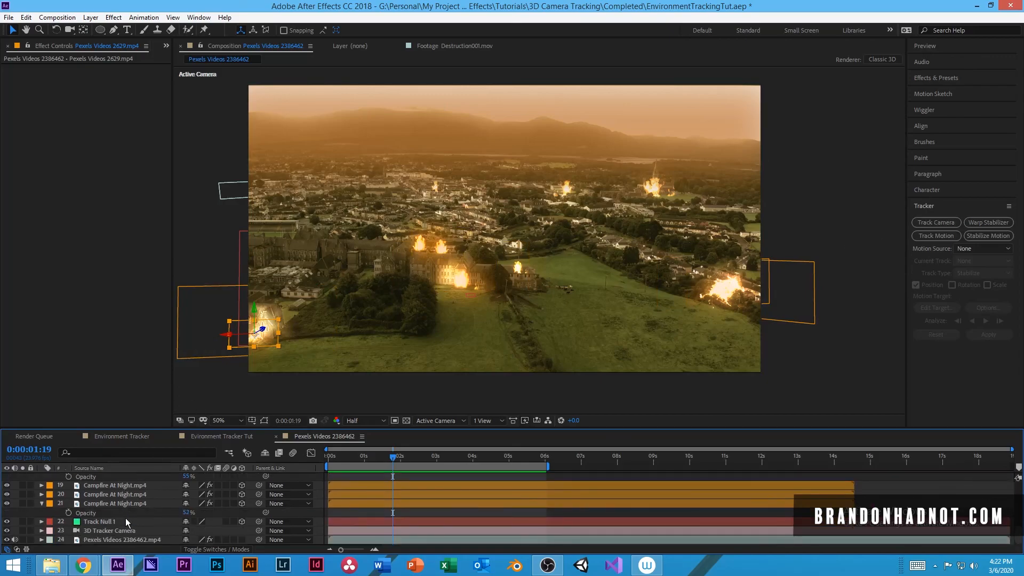
pyautogui.click(114, 537)
pyautogui.click(23, 539)
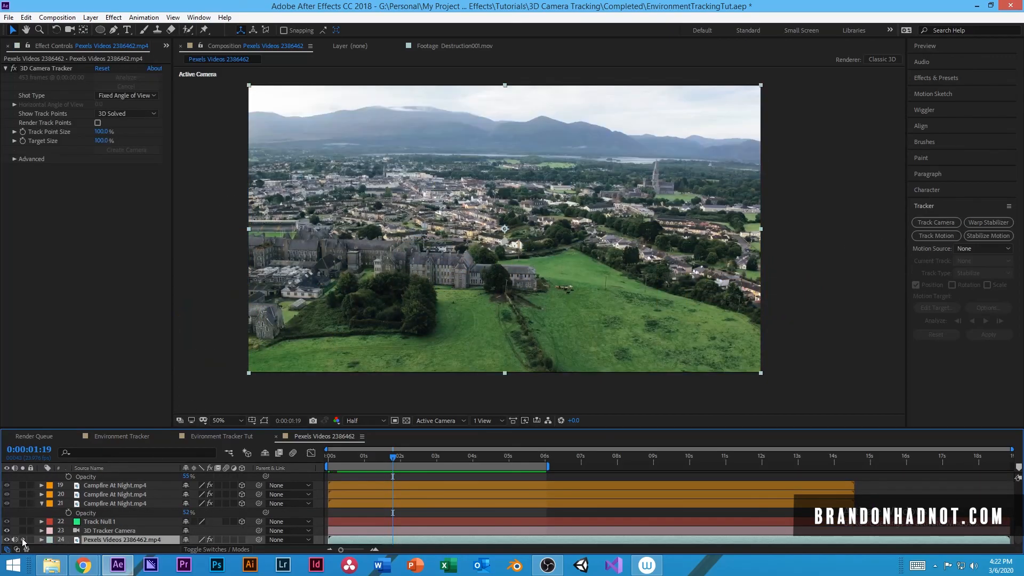
pyautogui.click(22, 539)
pyautogui.click(23, 539)
pyautogui.click(22, 539)
pyautogui.click(23, 539)
pyautogui.click(23, 539)
pyautogui.click(23, 539)
pyautogui.click(23, 539)
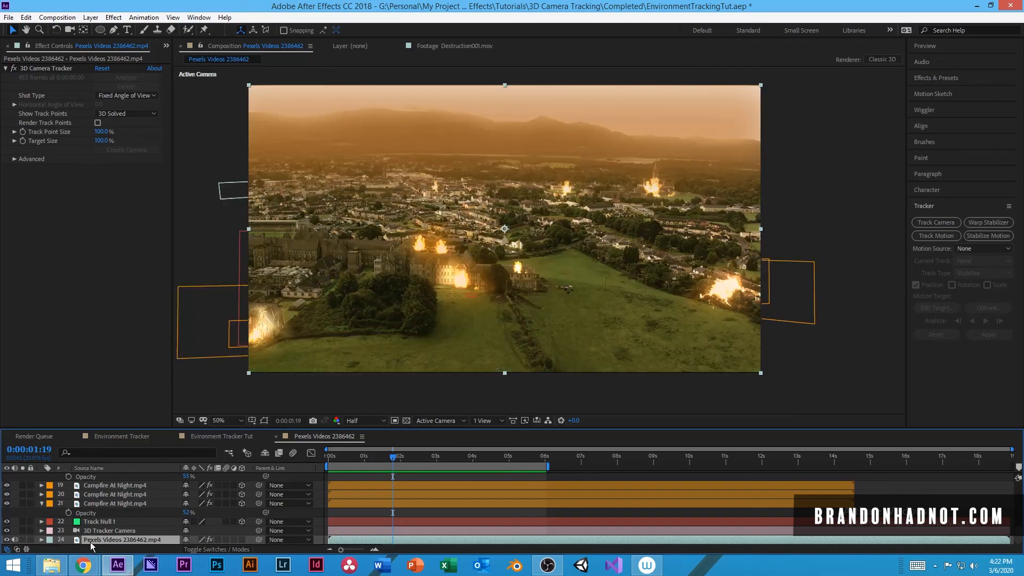